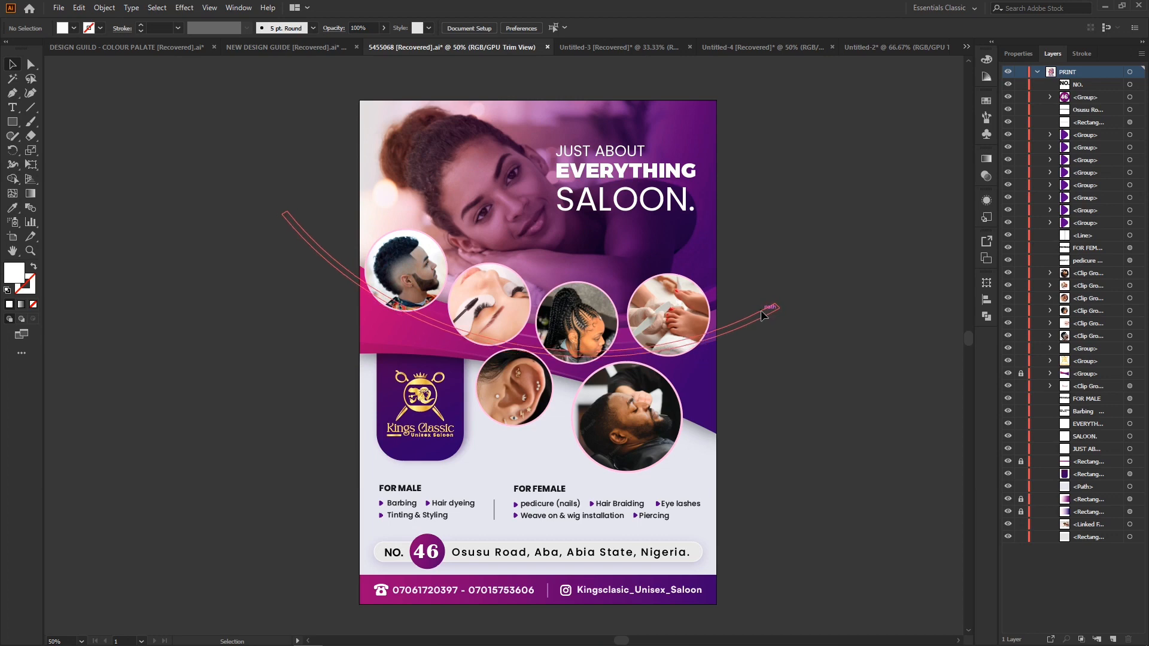
left_click_drag(760, 310, 761, 285)
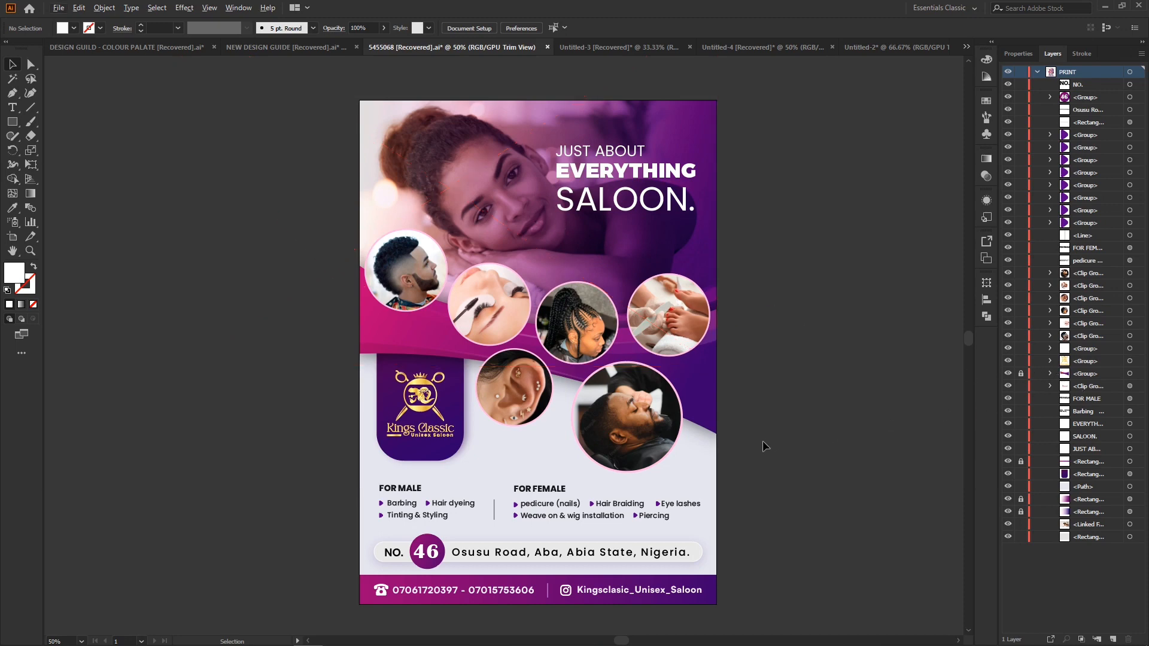
key("ctrl+s")
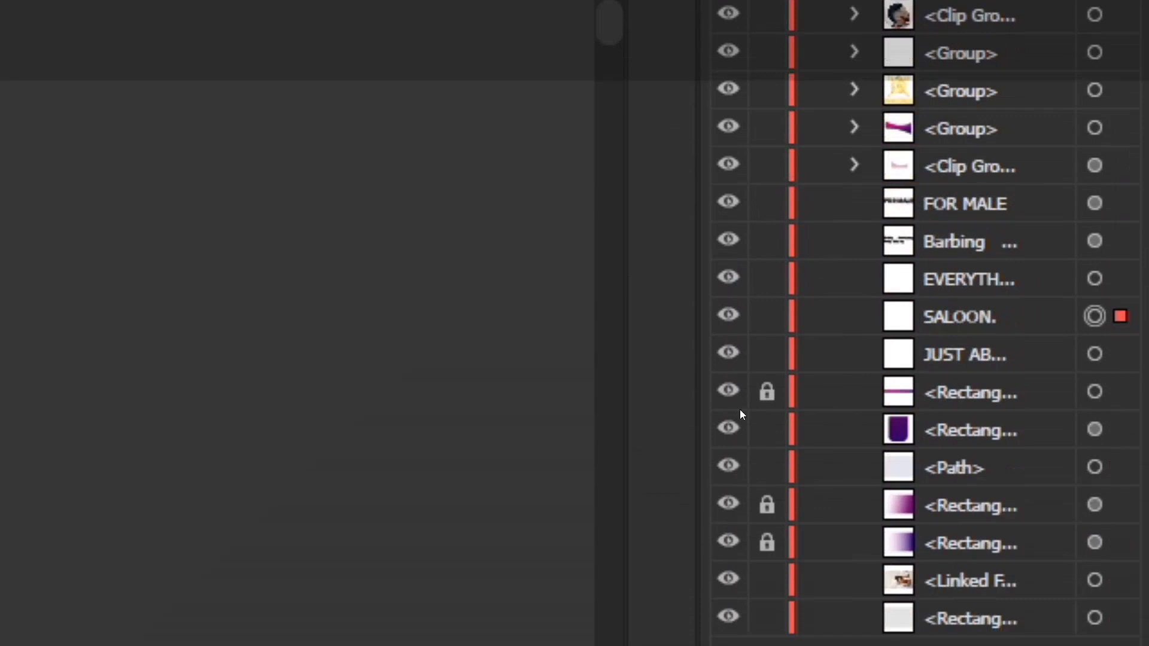
Unlock the footer bar rectangle and the two purple gradient rectangles in the PRINT layer.
left_click(767, 393)
left_click(766, 506)
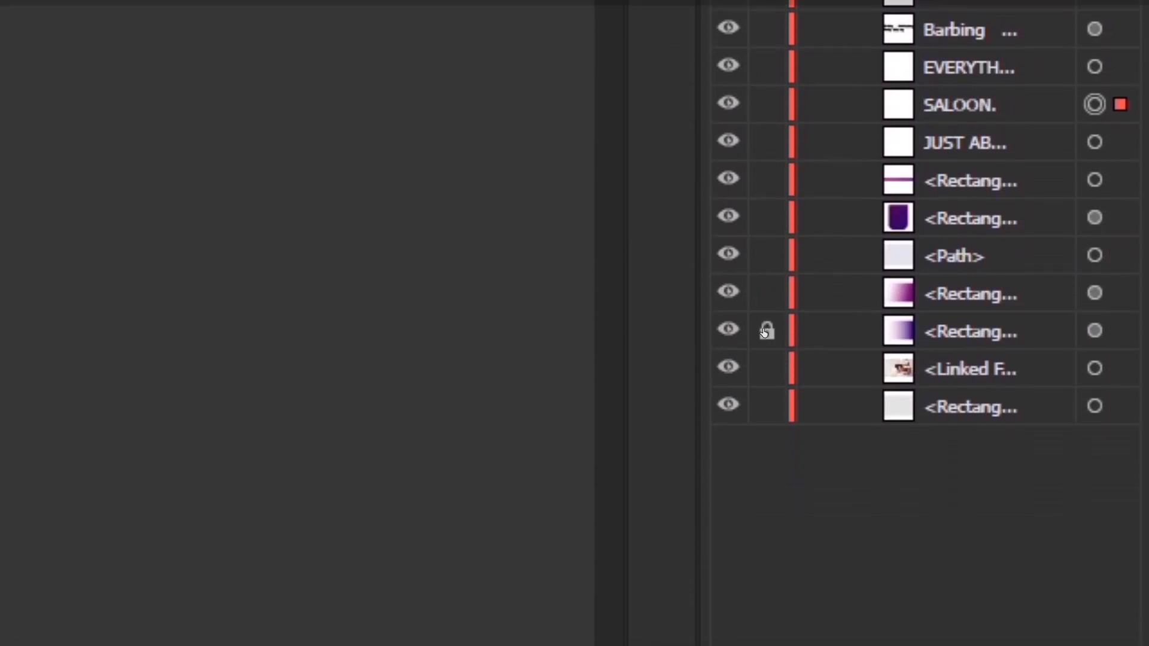
left_click(766, 364)
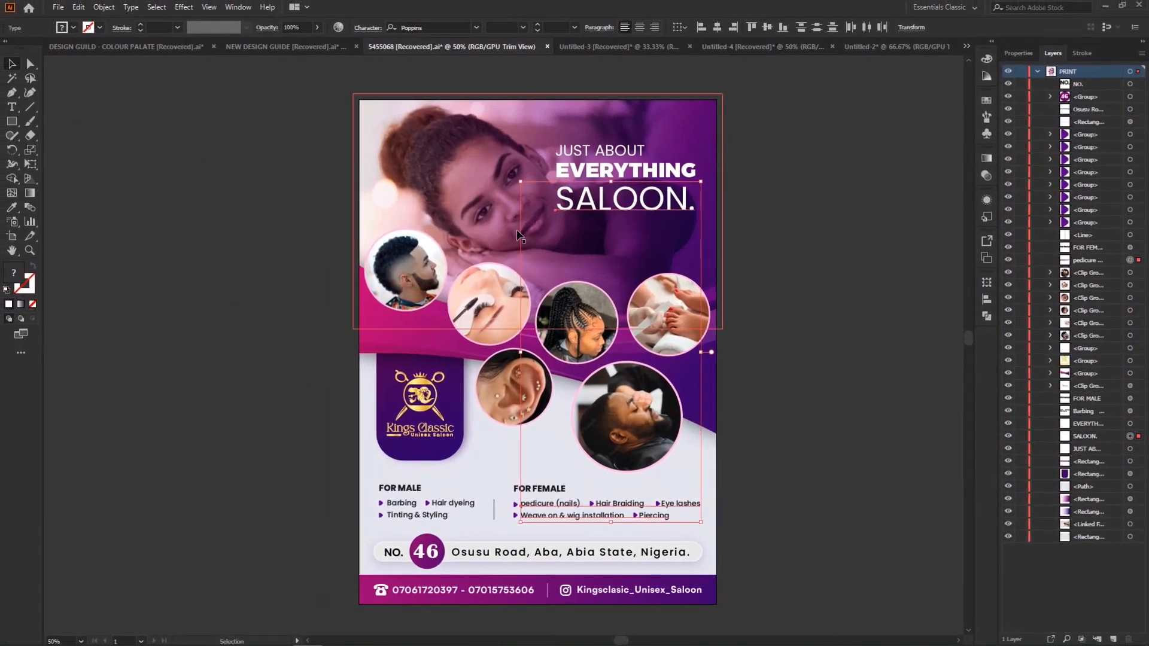
Try to area-select only the three headline text lines over the woman's photo, and clear the selection.
left_click(746, 379)
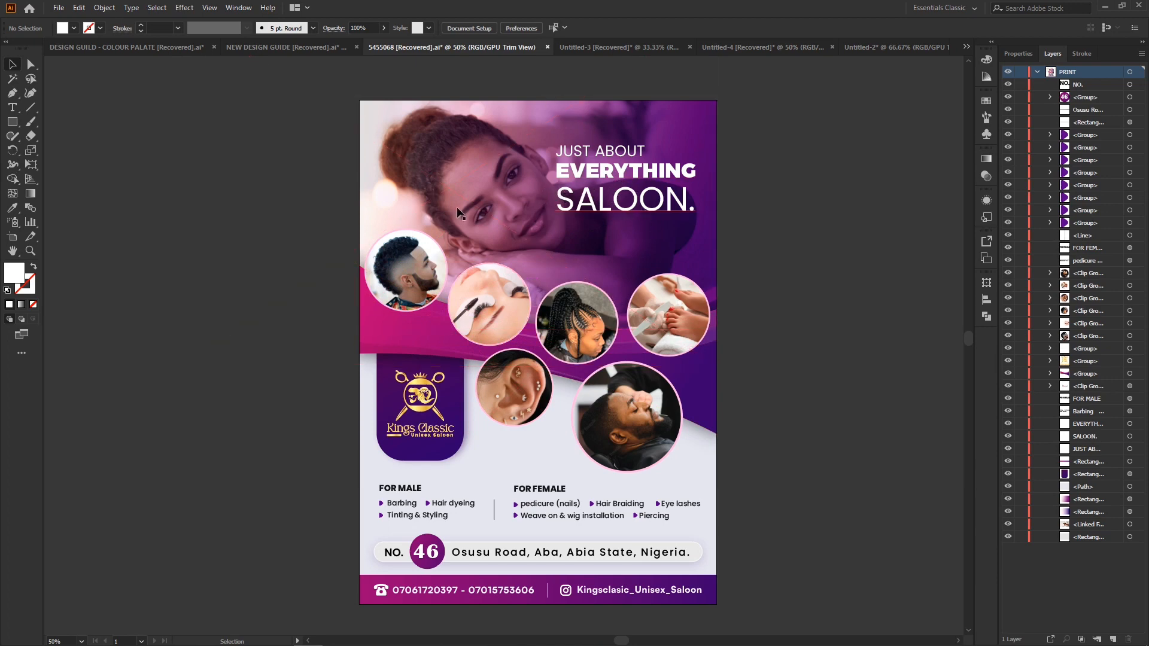
left_click(600, 204)
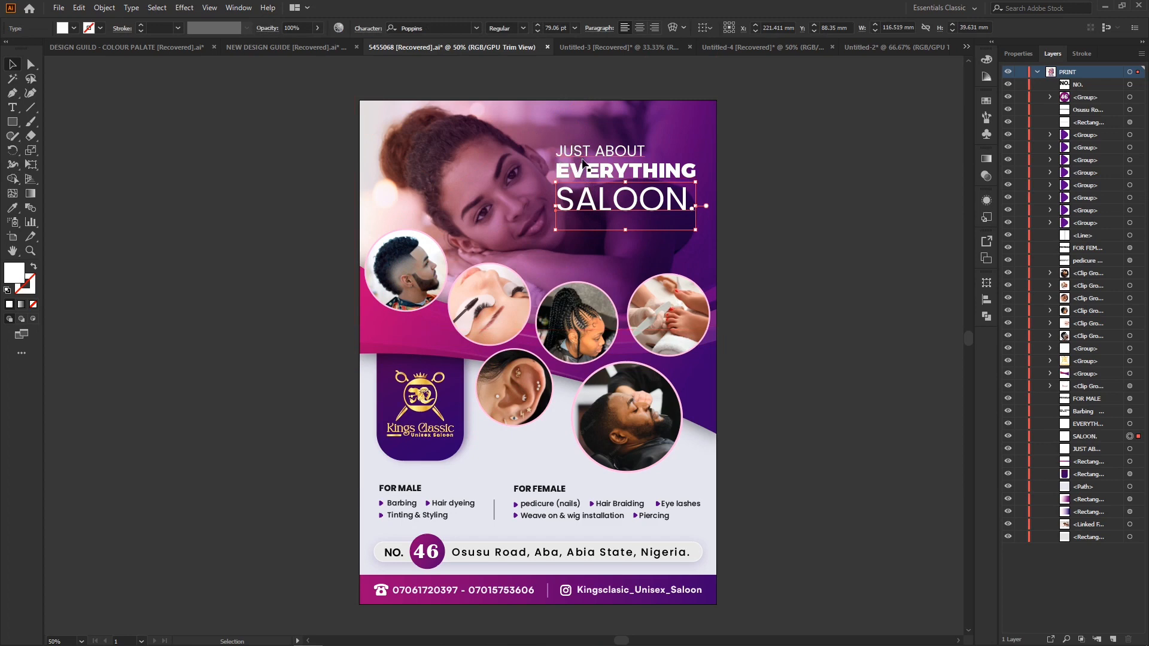
left_click_drag(636, 177, 473, 246)
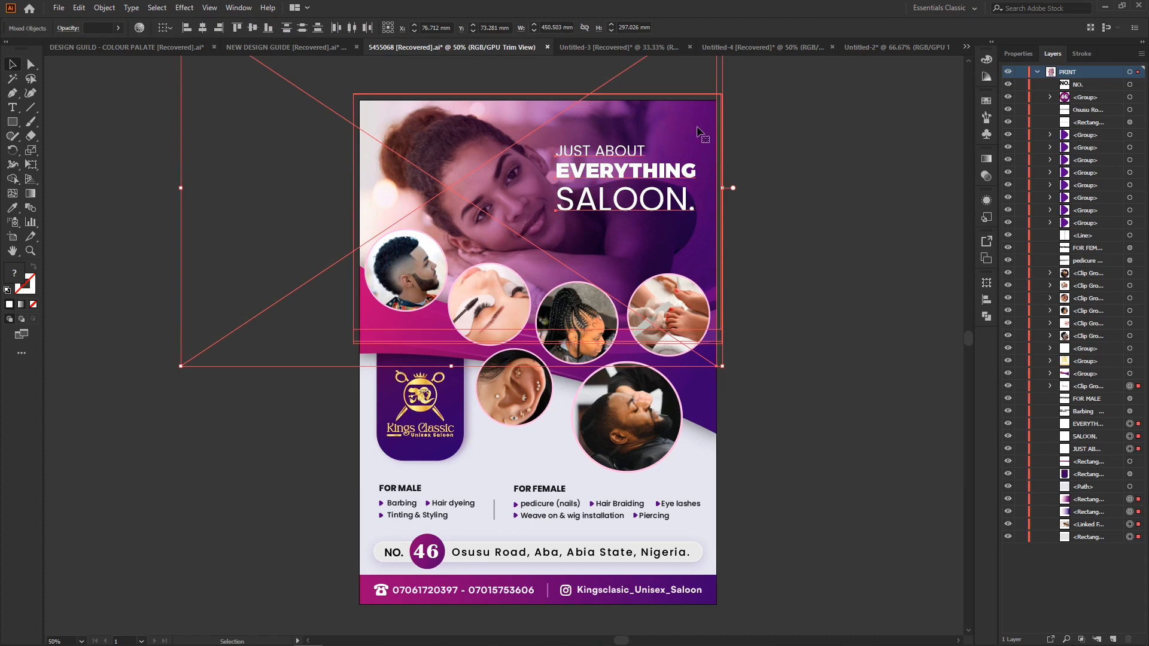
left_click(892, 236)
Lock the pink-purple gradient rectangle over the main photo and the linked photo of the woman beneath it.
left_click(625, 109)
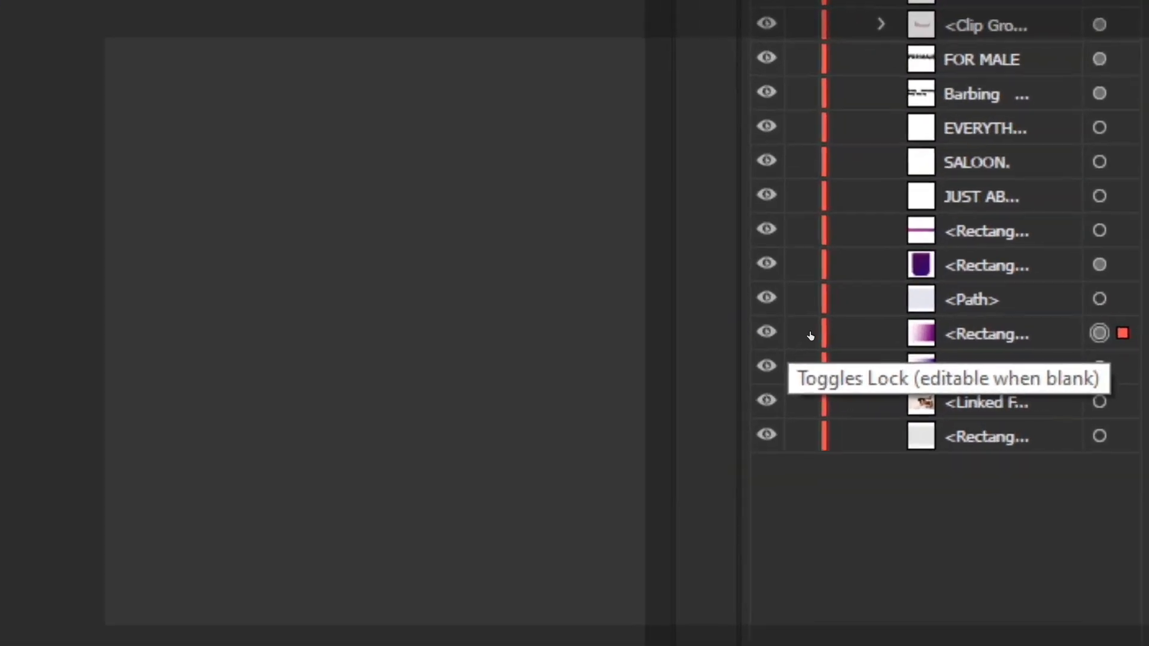
left_click(901, 353)
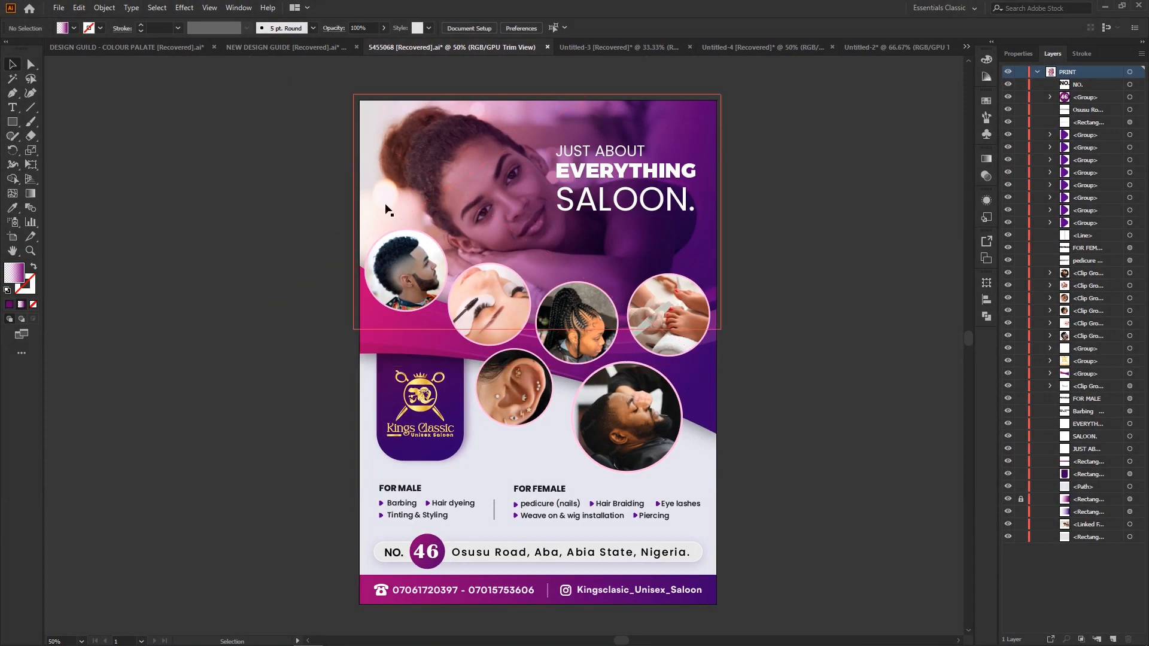
left_click(469, 201)
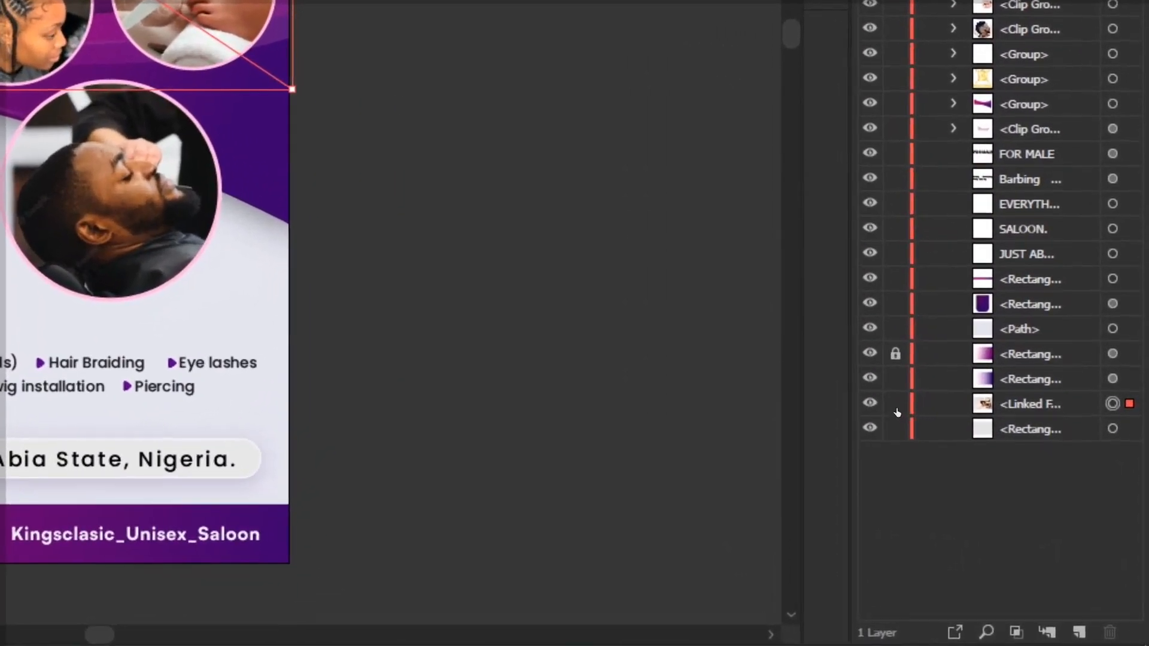
left_click(1021, 524)
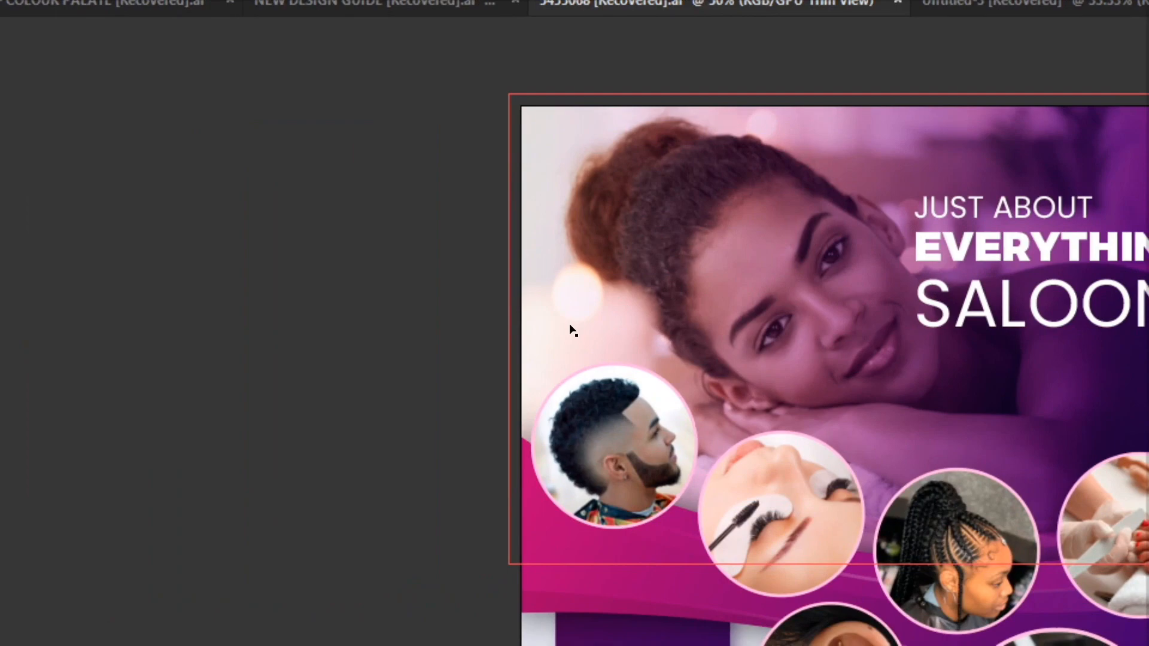
Lock the blue-purple gradient rectangle that covers the main photo.
left_click(479, 330)
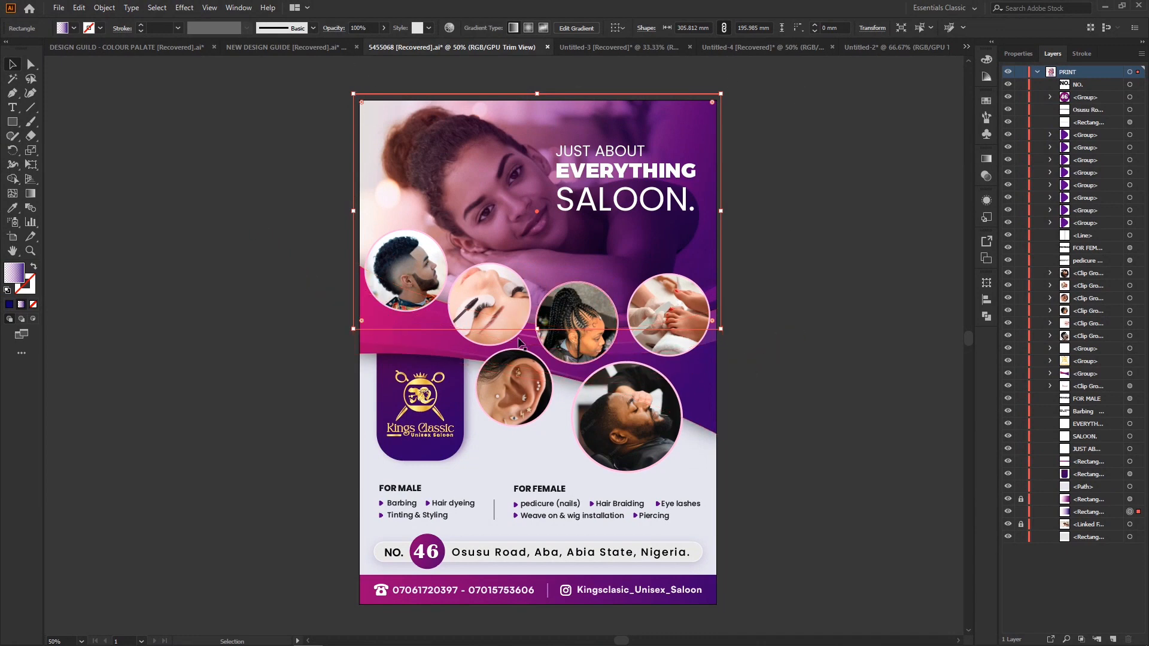
left_click(652, 413)
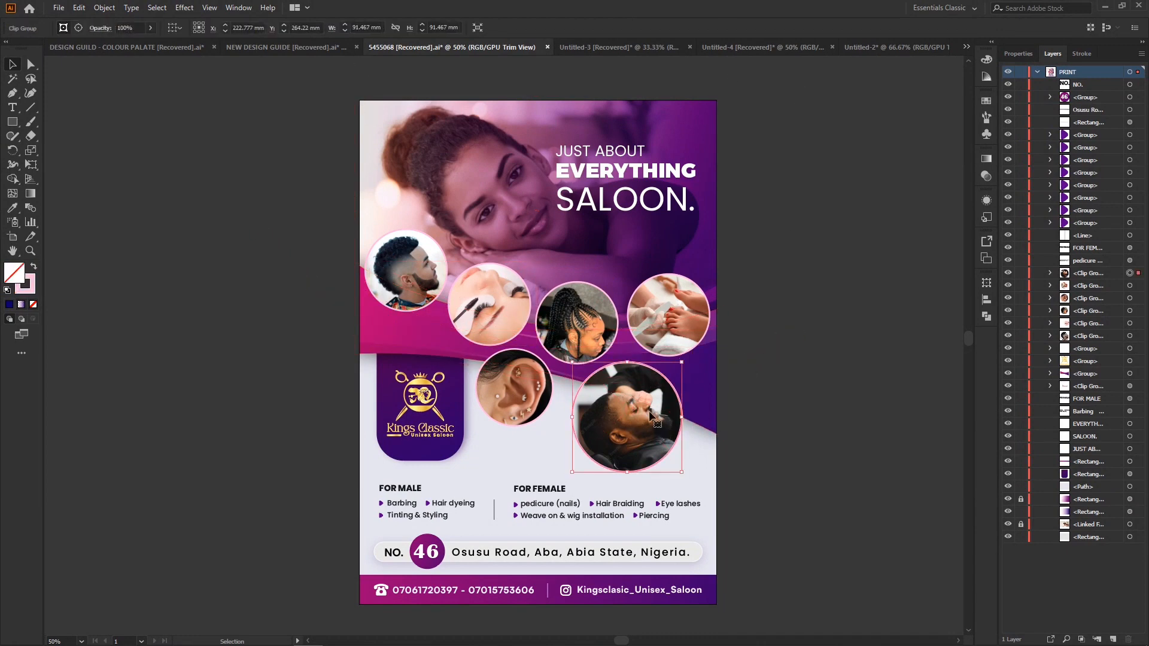
left_click(689, 556)
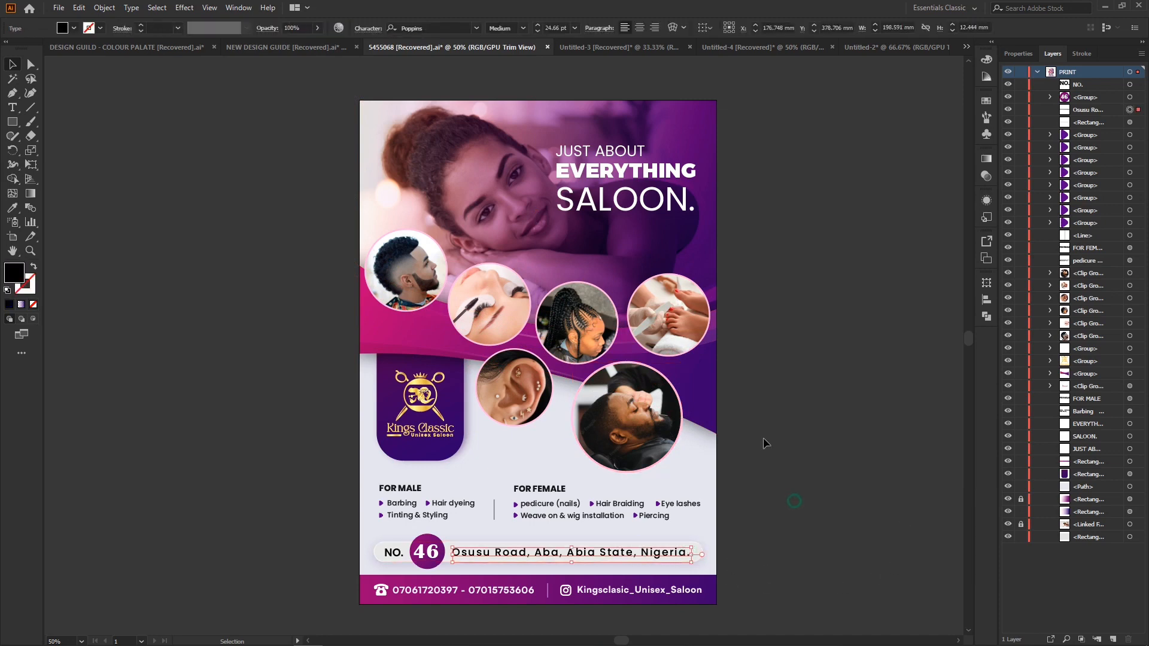
left_click(413, 143)
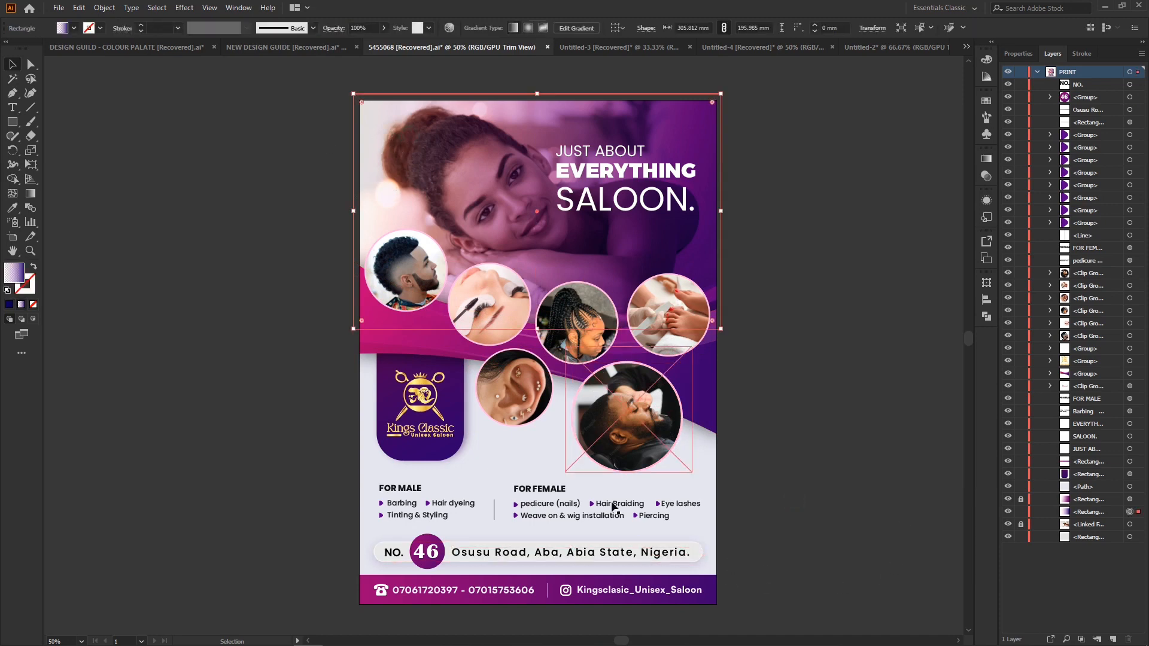
left_click(1022, 513)
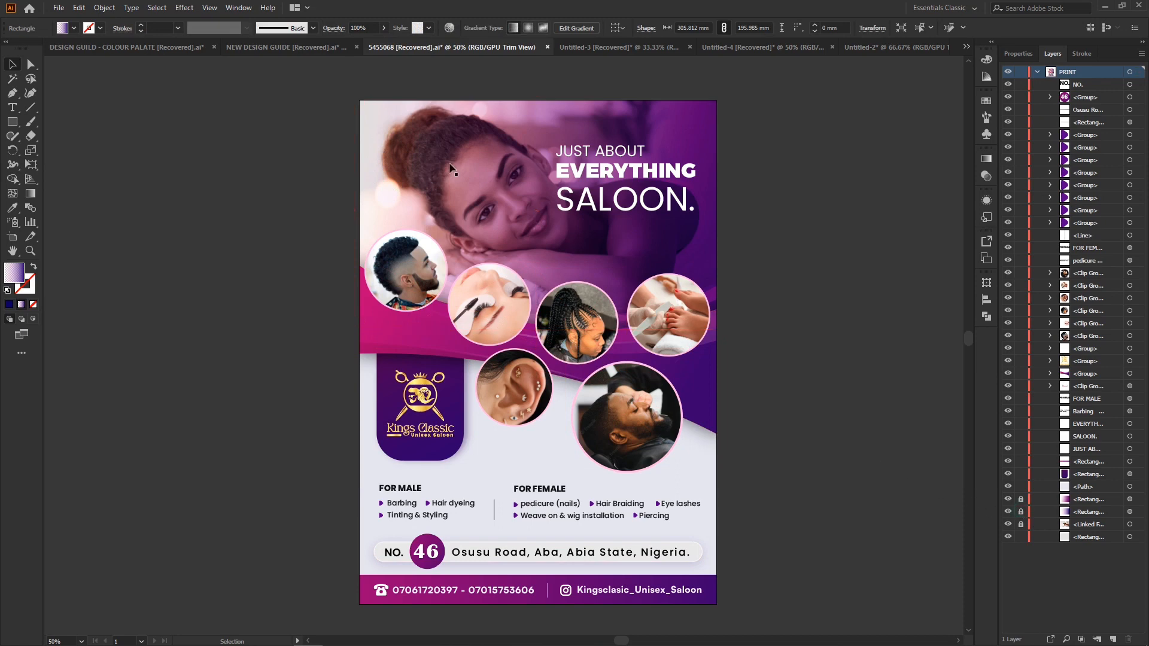
Lock the light grey base rectangle and the 30% opacity clip group covering the photo area.
left_click(426, 152)
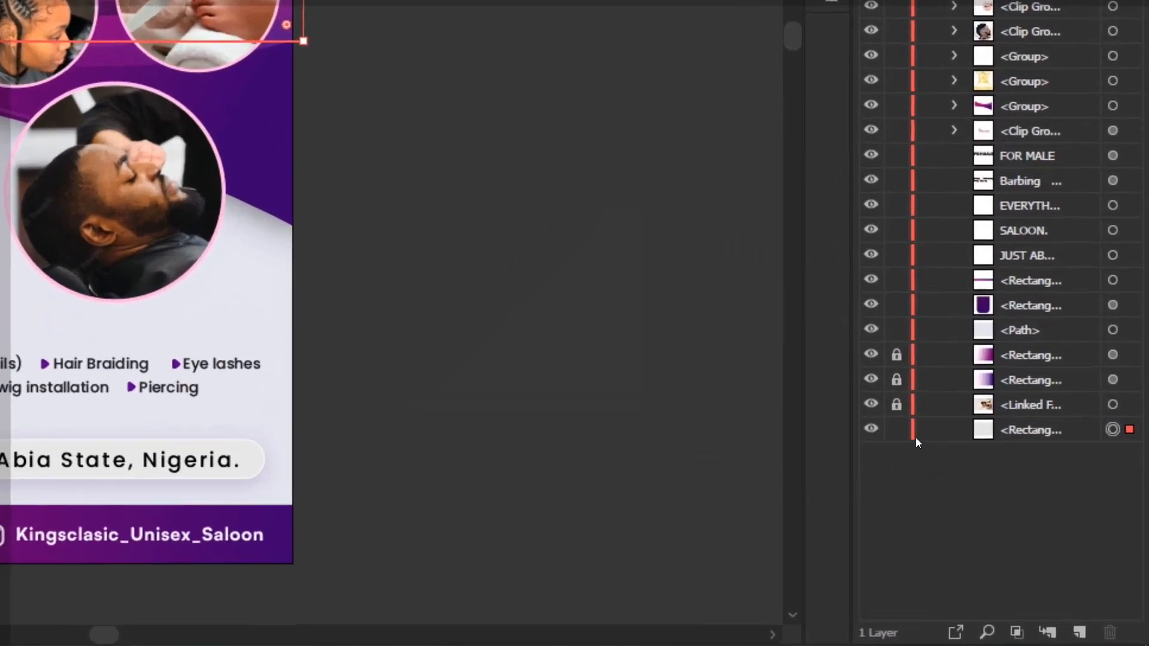
left_click(896, 430)
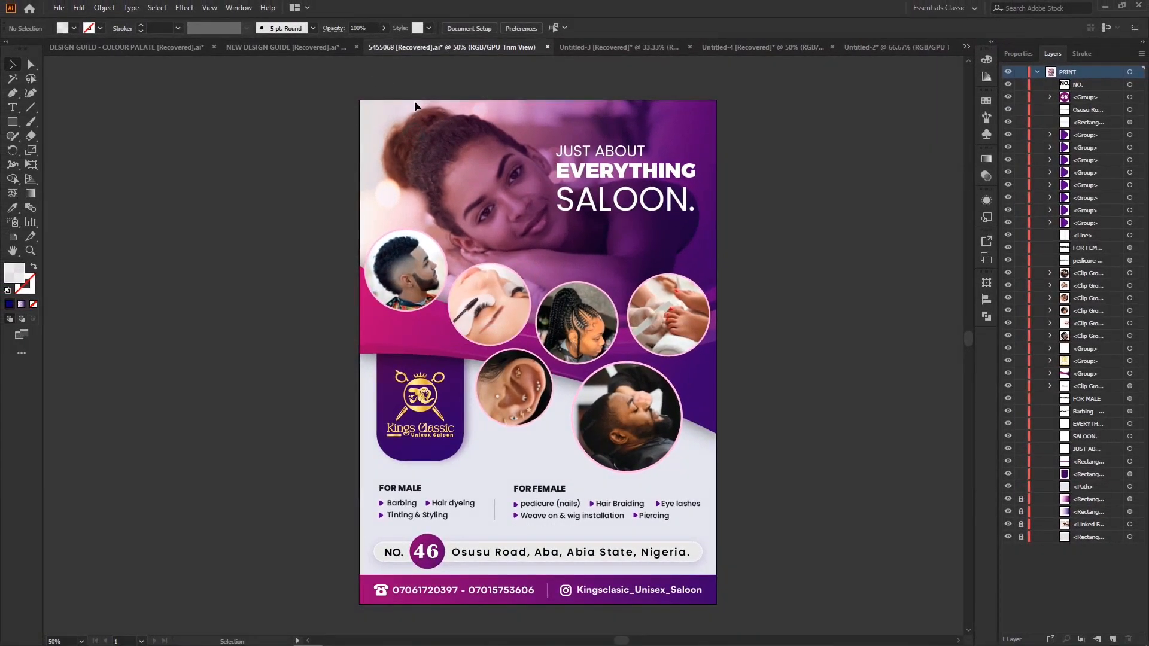
left_click(484, 171)
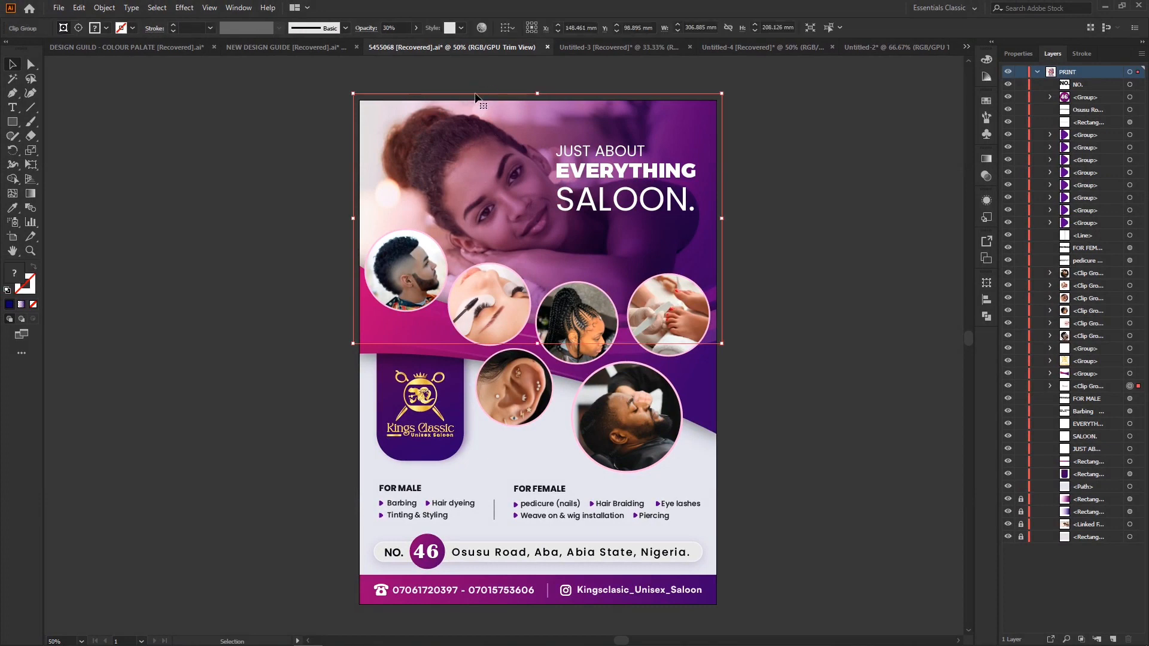
left_click(1021, 387)
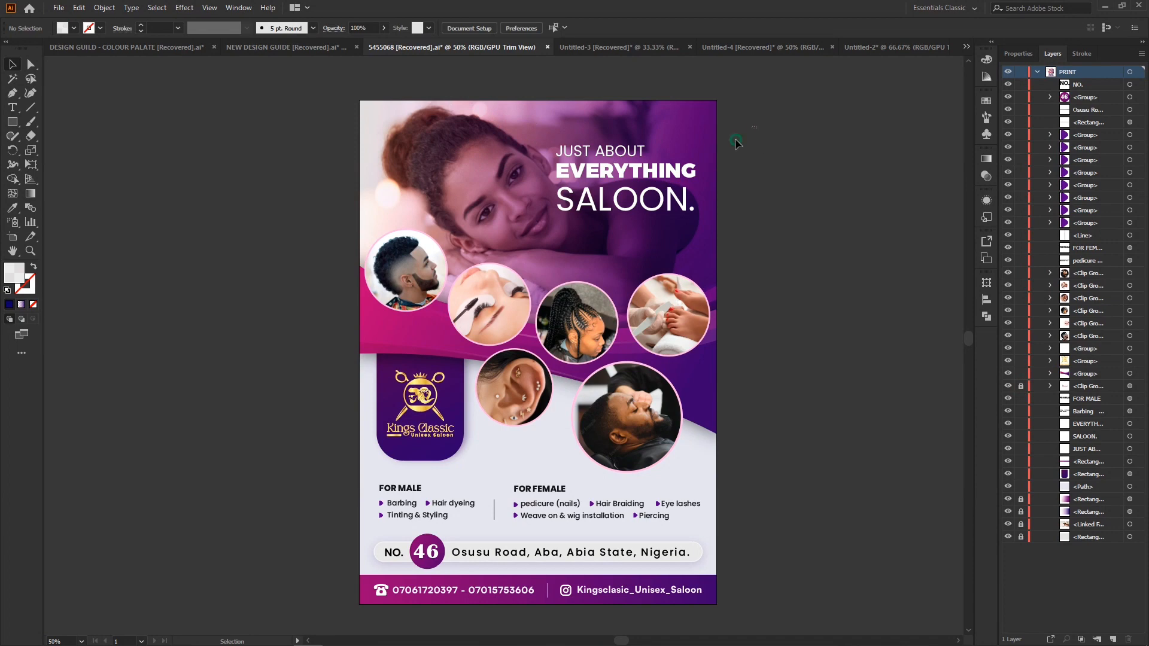
Area-select the three headline lines and toggle the locks on both gradients, the linked photo and the base rectangle, leaving them unlocked.
left_click_drag(736, 139, 532, 230)
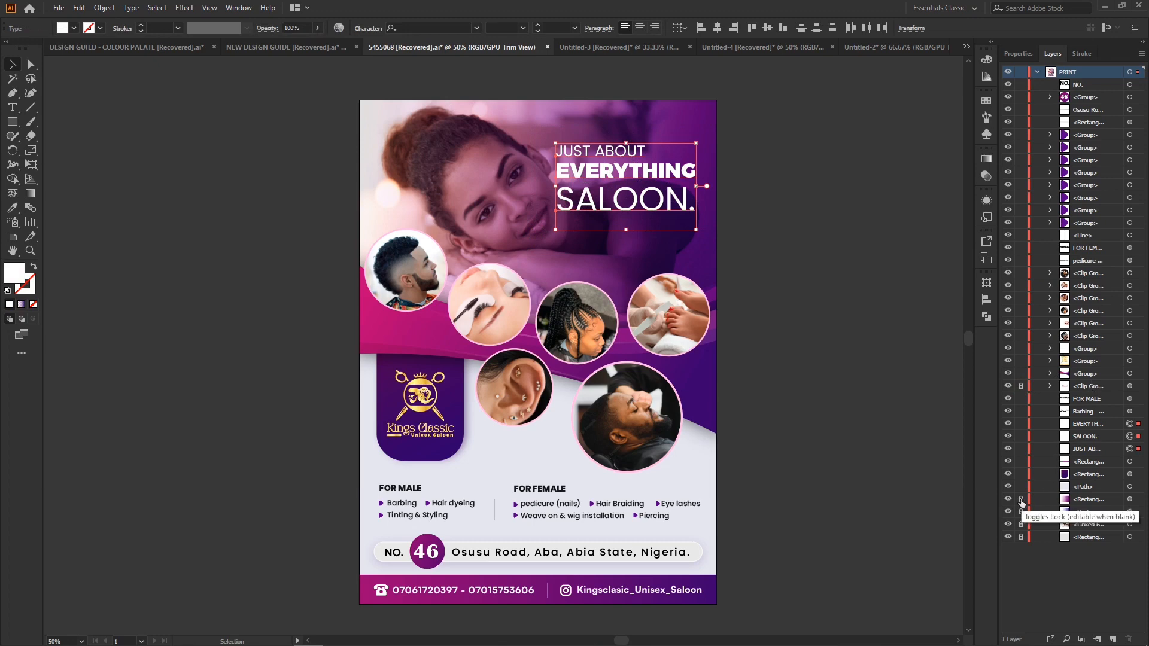
left_click_drag(1021, 503, 1020, 541)
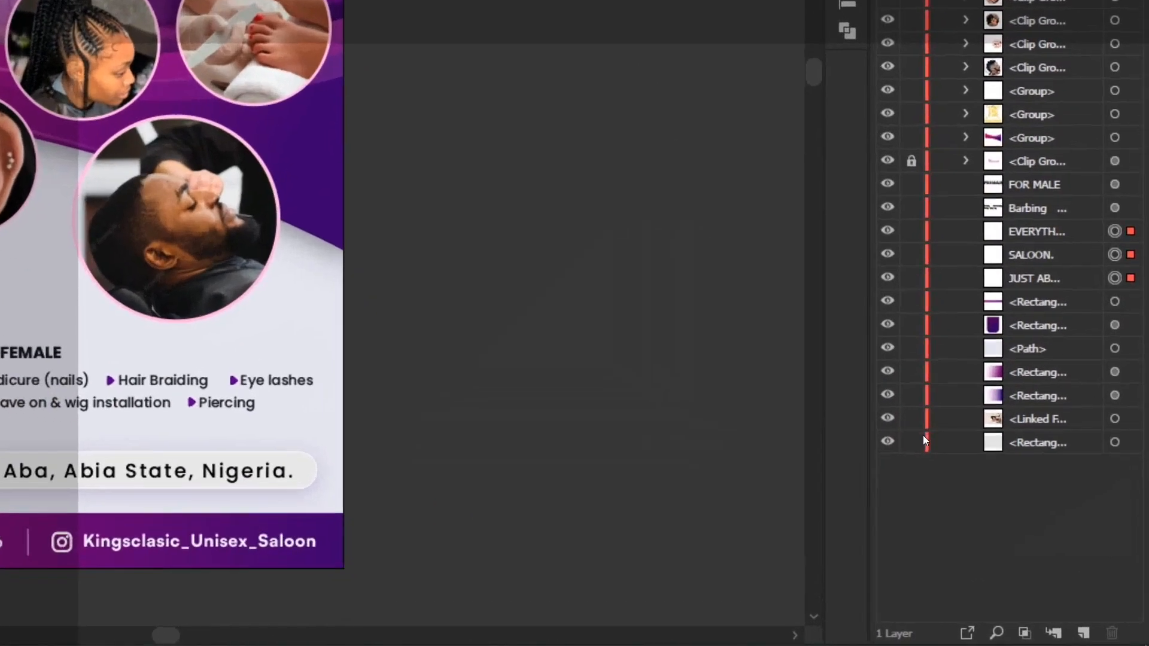
left_click_drag(1023, 538, 1023, 502)
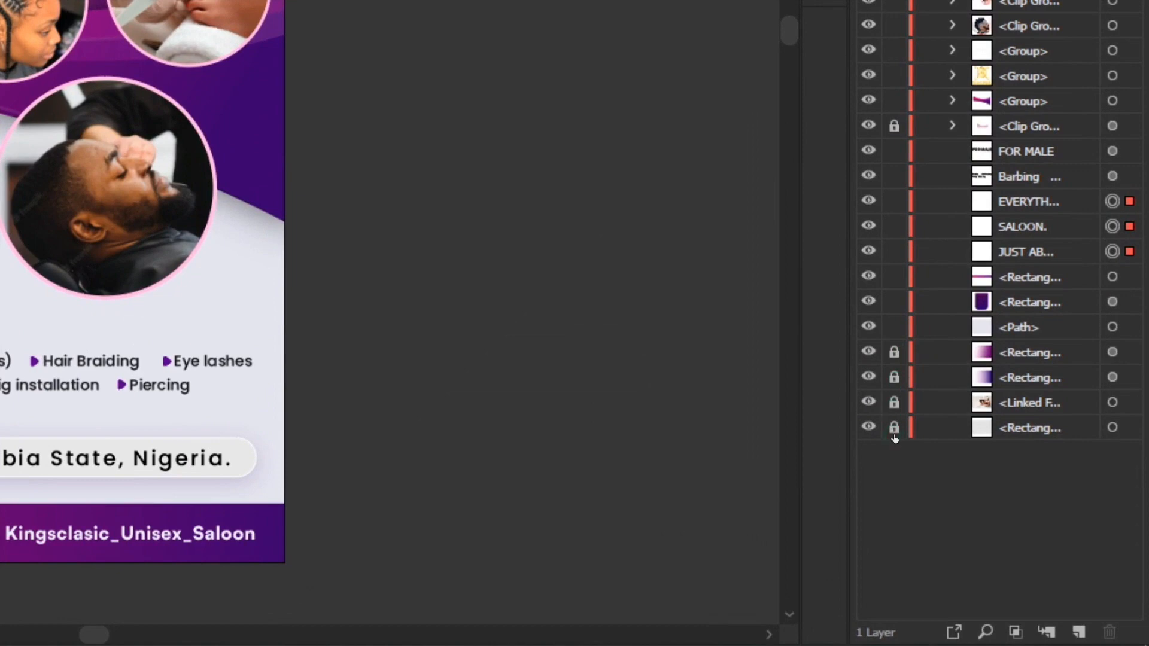
left_click_drag(894, 434, 897, 354)
left_click(898, 362)
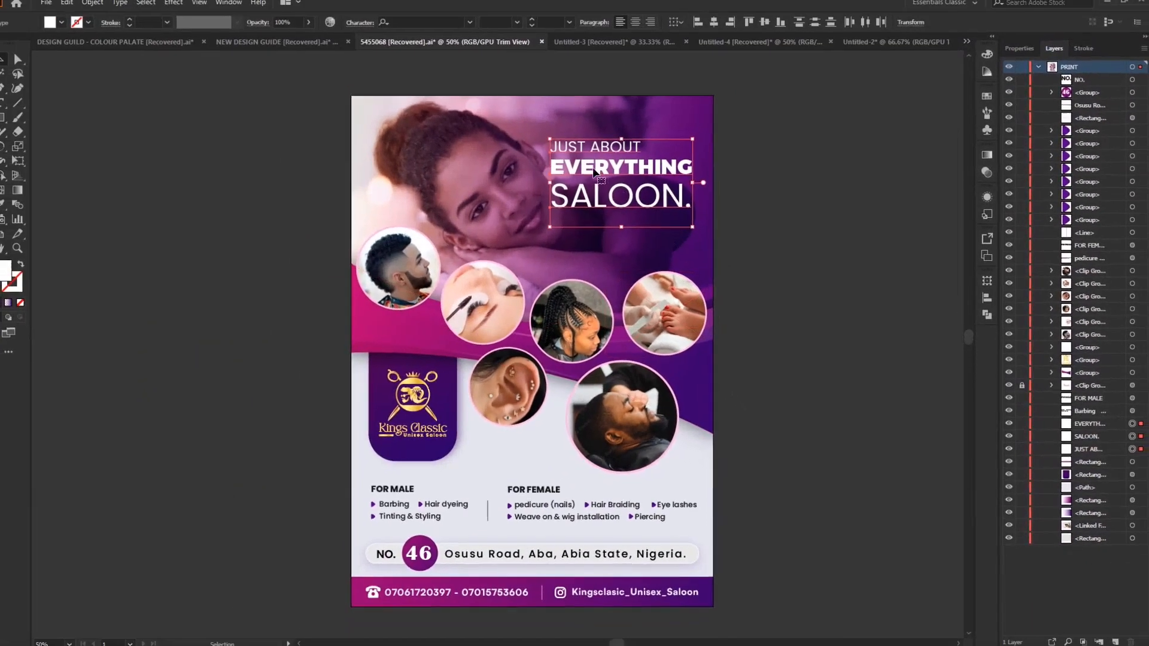
left_click(697, 152)
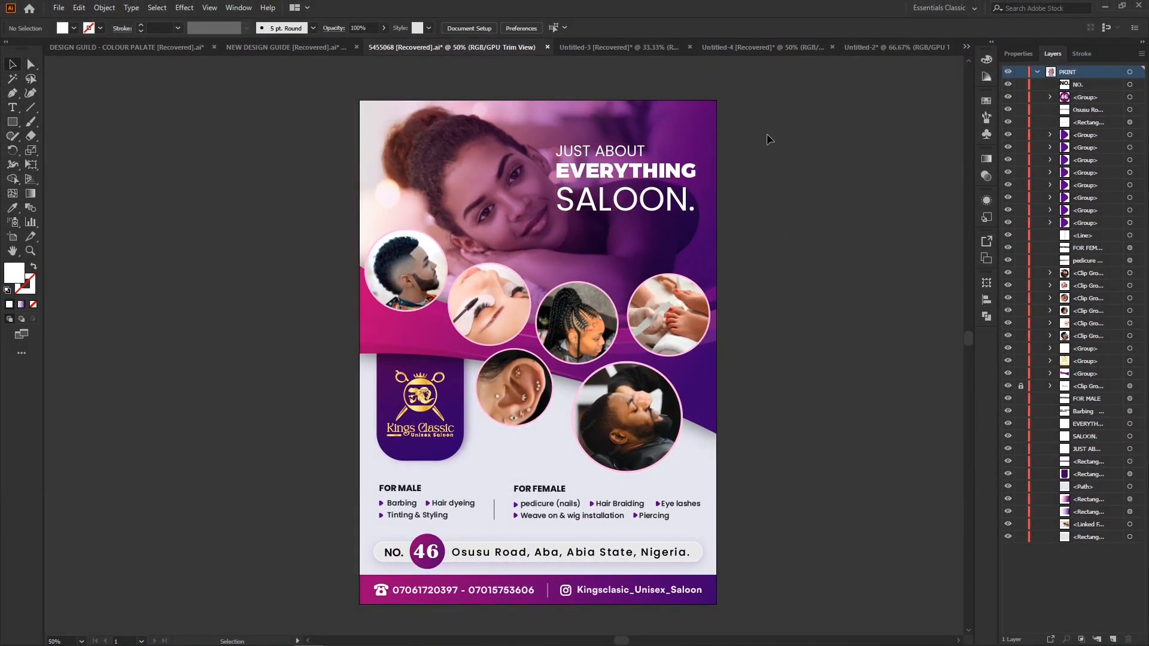
Try to area-select the headline with the background objects unlocked, and select its three text lines individually.
left_click_drag(765, 135, 479, 232)
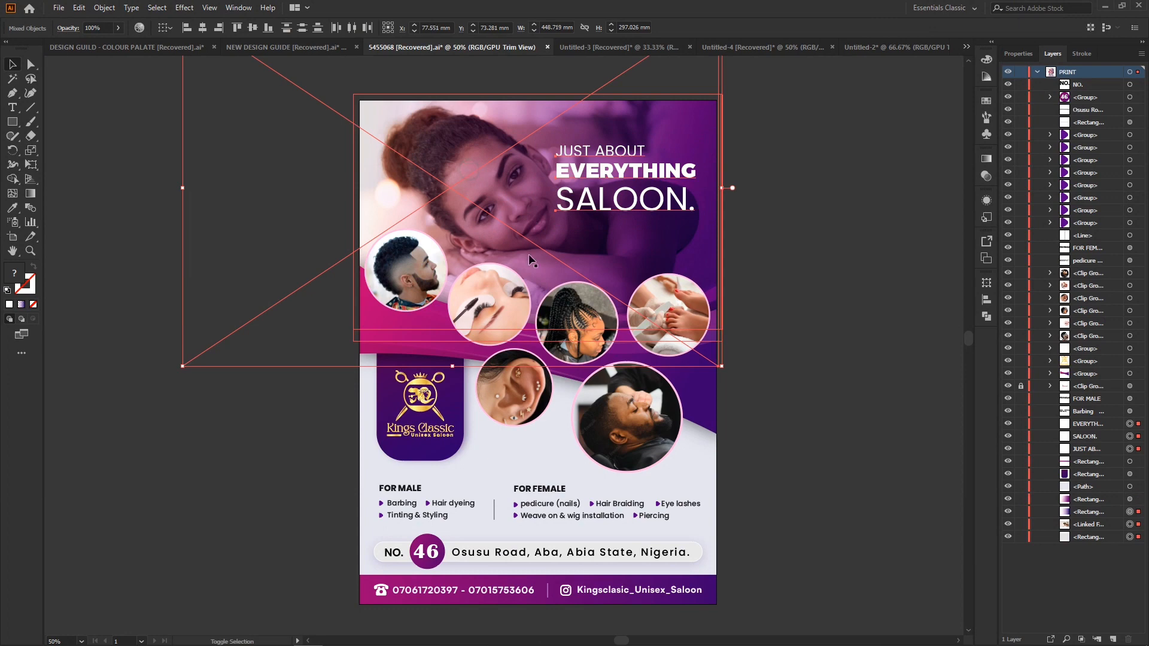
key("a")
left_click(466, 157, "ctrl")
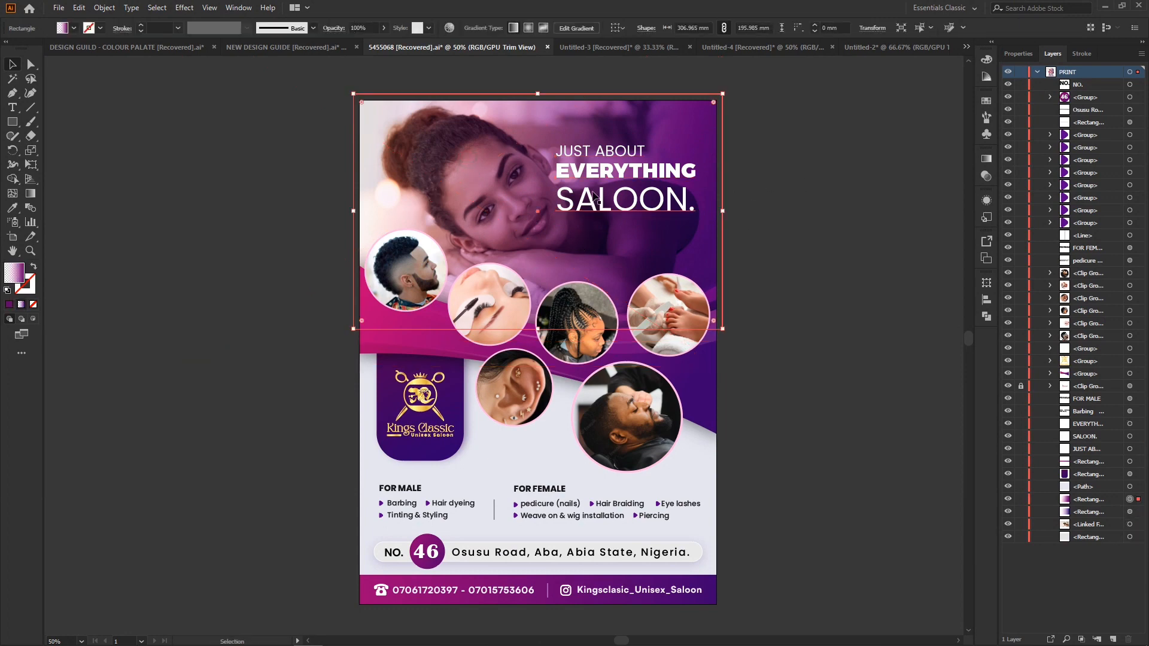
left_click(618, 153)
left_click(665, 179)
left_click(659, 201)
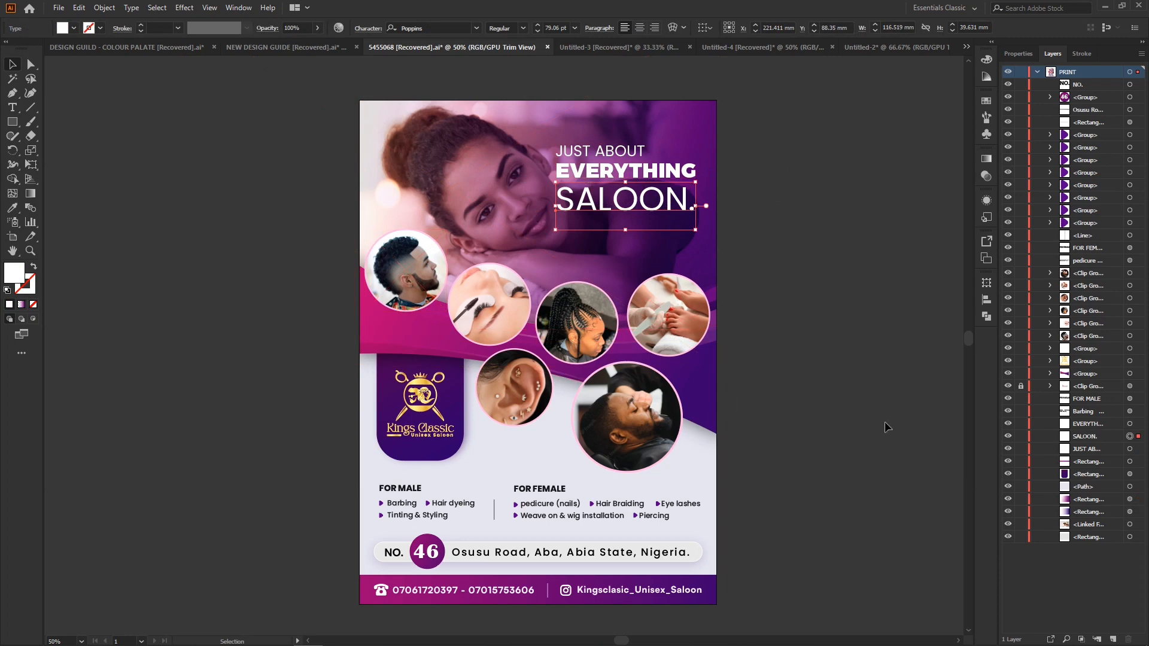
Try to move the pink-purple gradient rectangle away from the main photo, and undo the displacement.
left_click(546, 289)
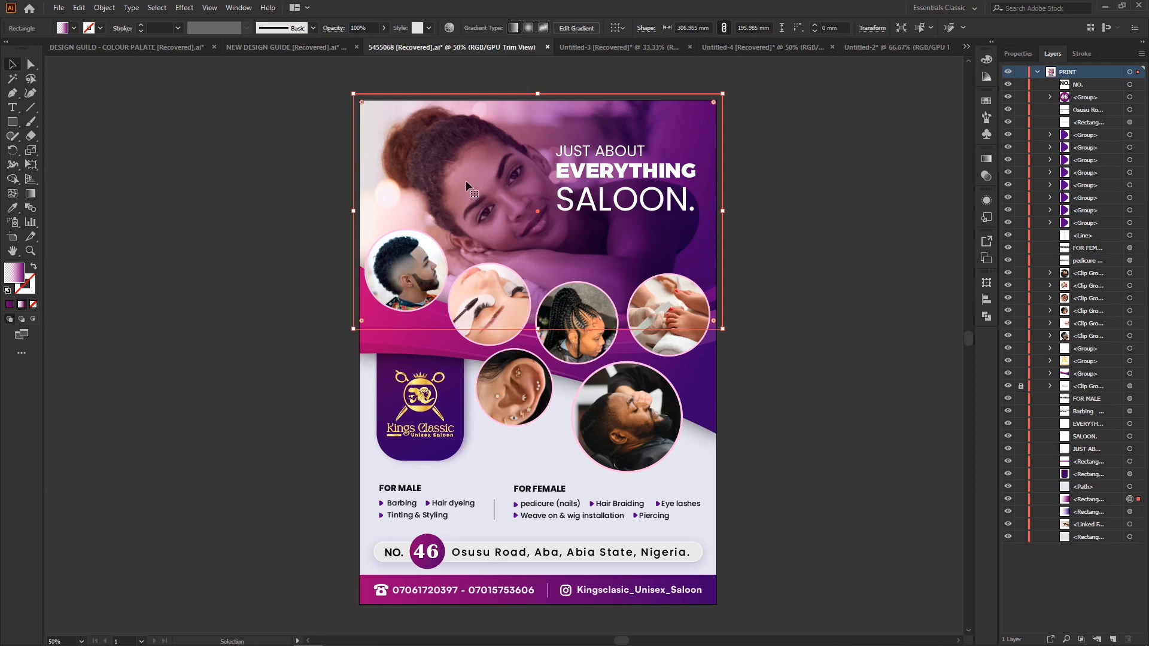
left_click_drag(478, 160, 146, 190)
left_click(486, 133)
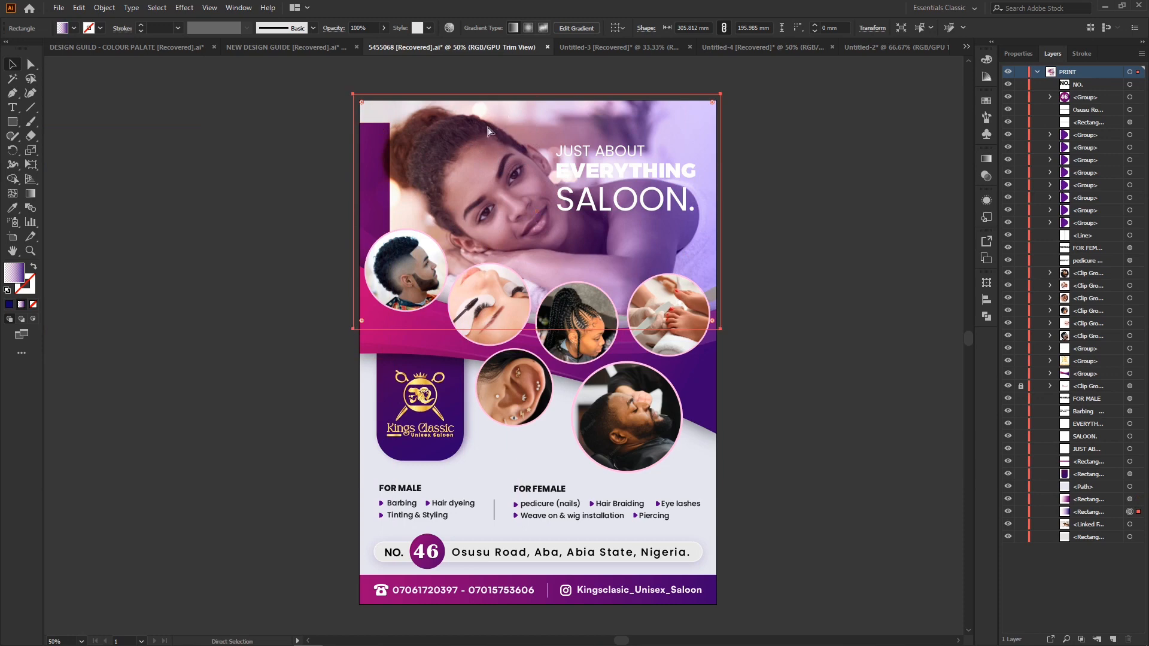
key("ctrl+z")
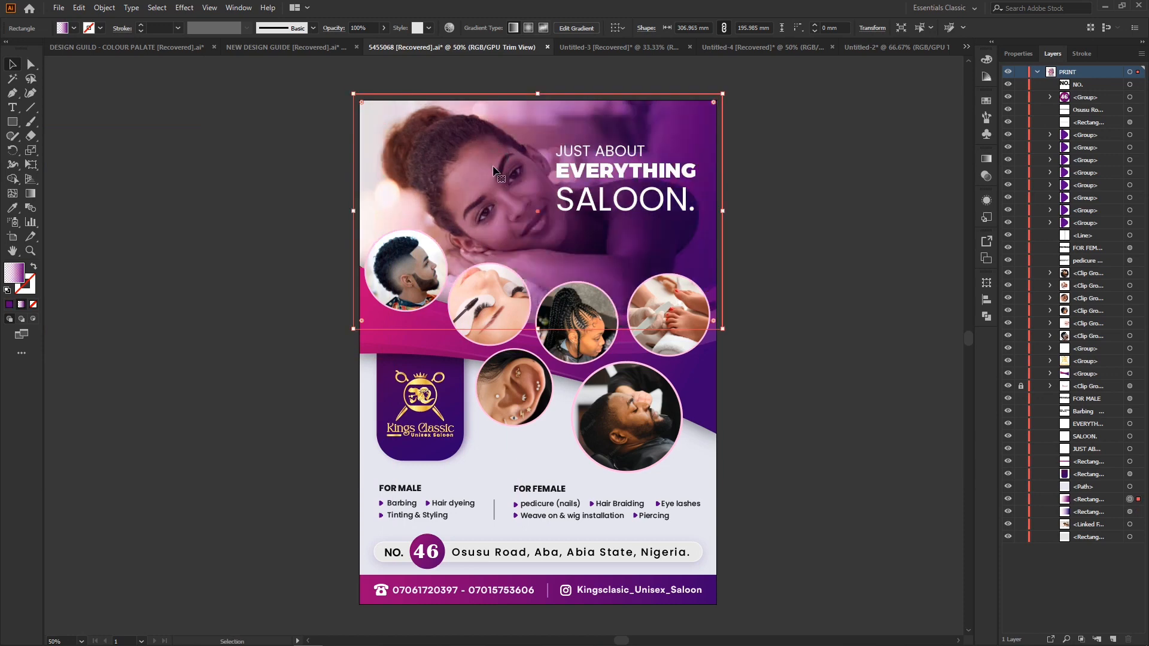
left_click_drag(307, 90, 397, 157)
key("ctrl+z")
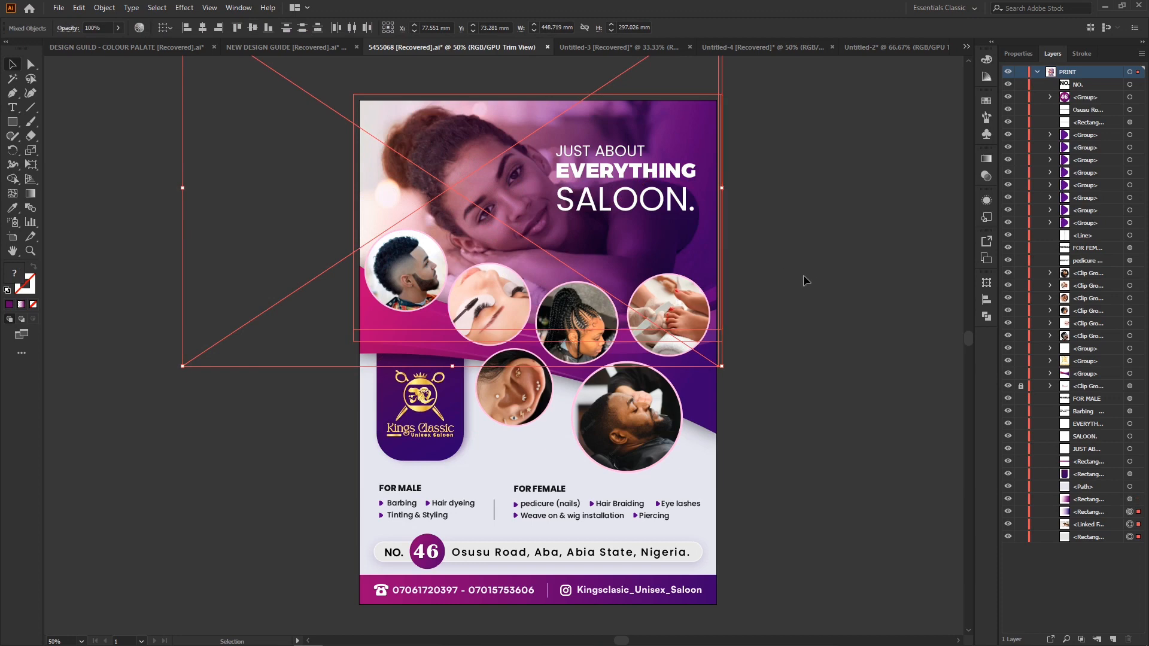
Clear the selection and select the flyer's circular service photos one after another.
left_click(857, 262)
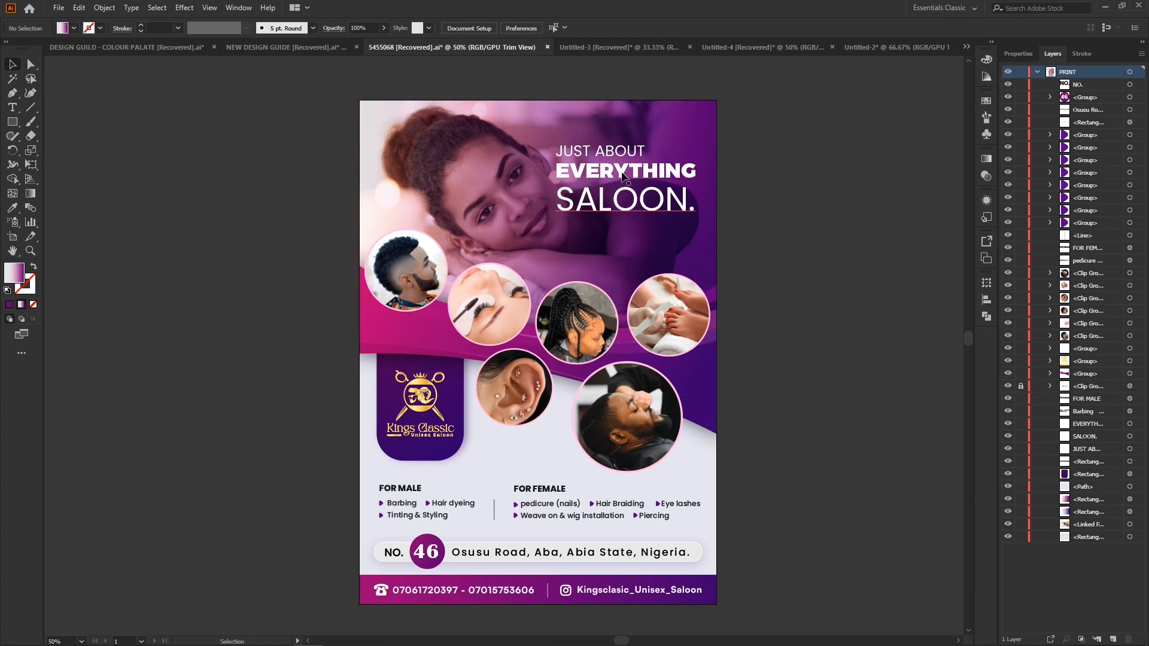
left_click(427, 290)
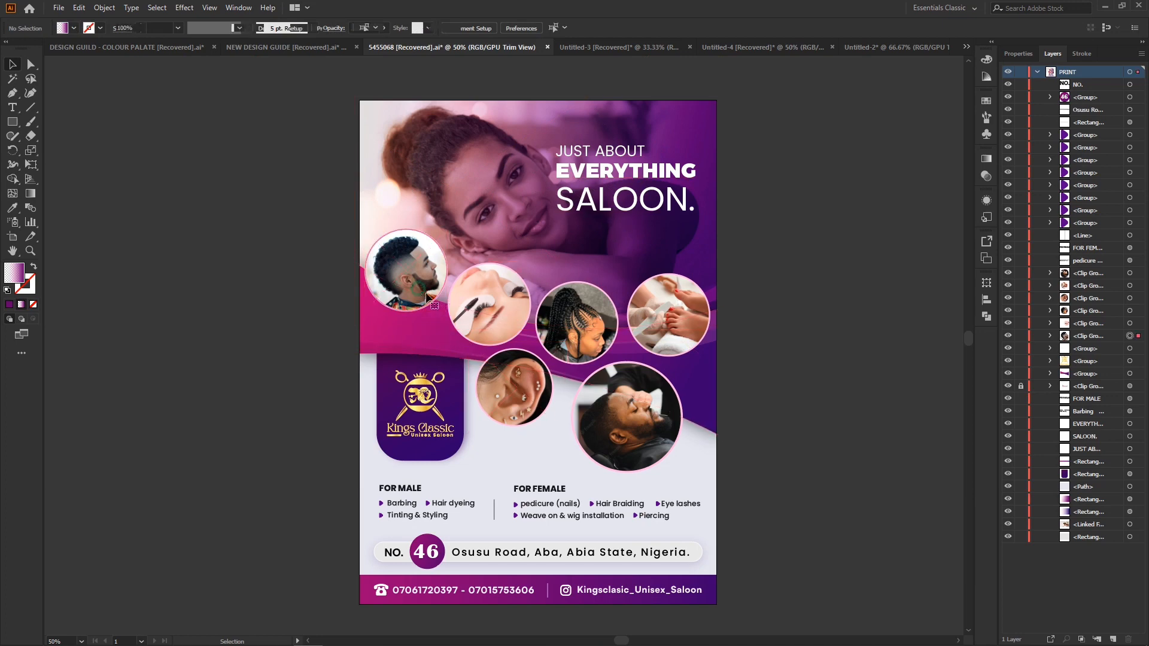
left_click(645, 422)
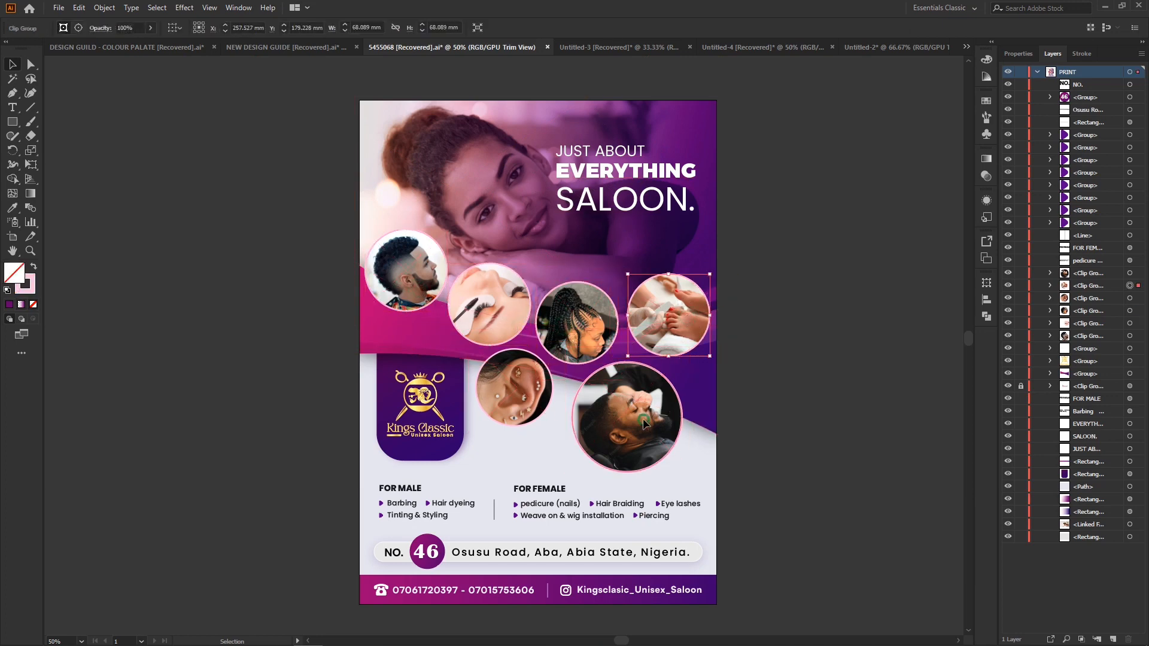
Select the curved purple wave band, and the bullet arrow before "Hair dyeing", one after another.
left_click(426, 419)
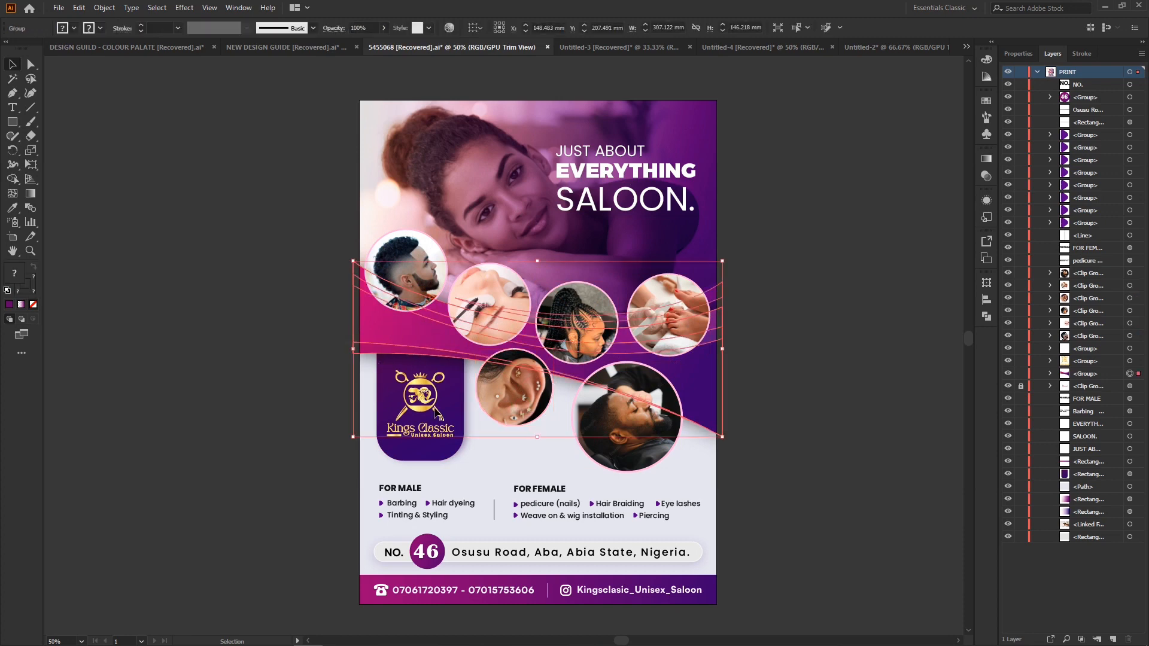
left_click(428, 502)
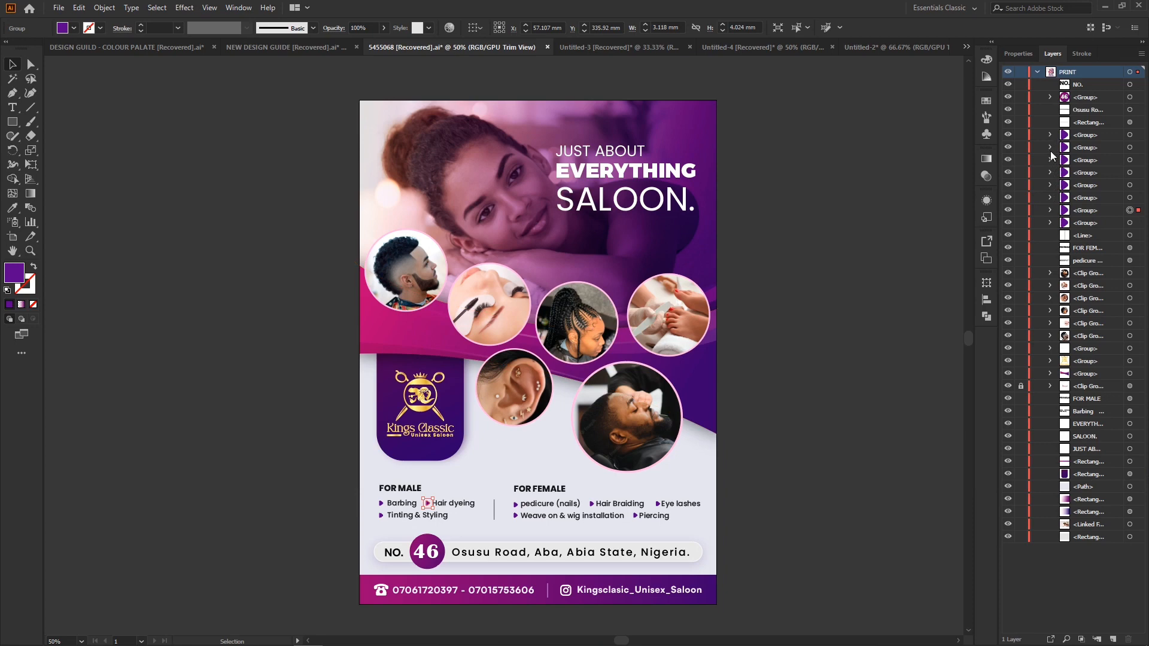
left_click(1051, 273)
Select all six circular service photos together and group them.
left_click(407, 260)
left_click(489, 299, "shift")
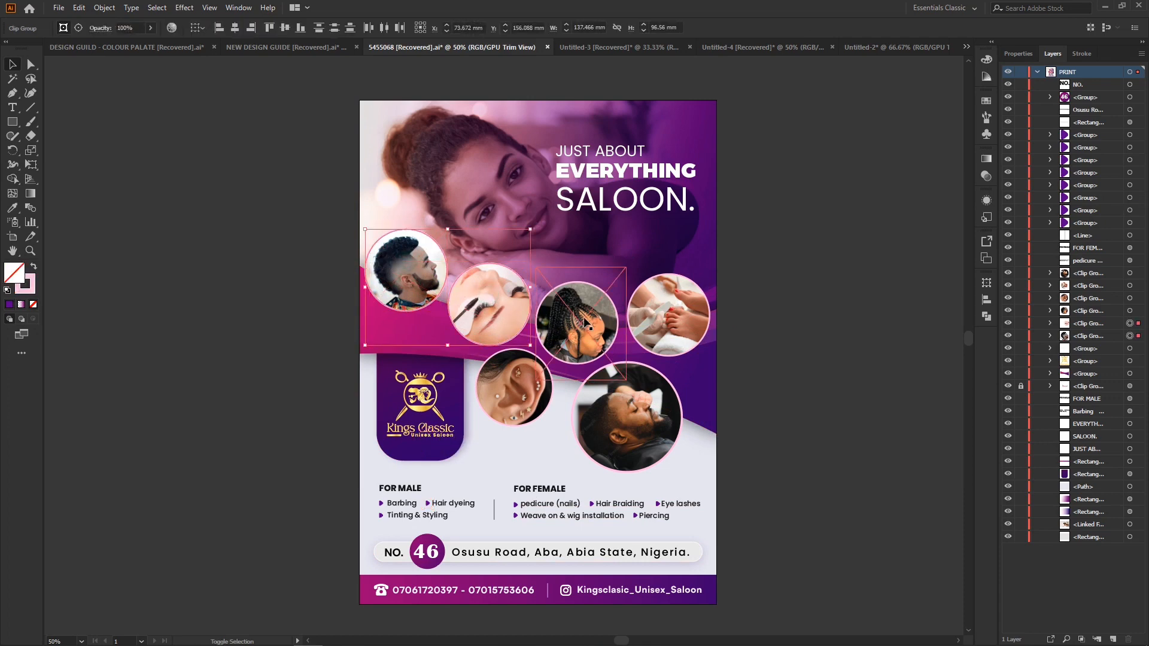
left_click(577, 323, "shift")
left_click(669, 314, "shift")
left_click(626, 419, "shift")
left_click(503, 395, "shift")
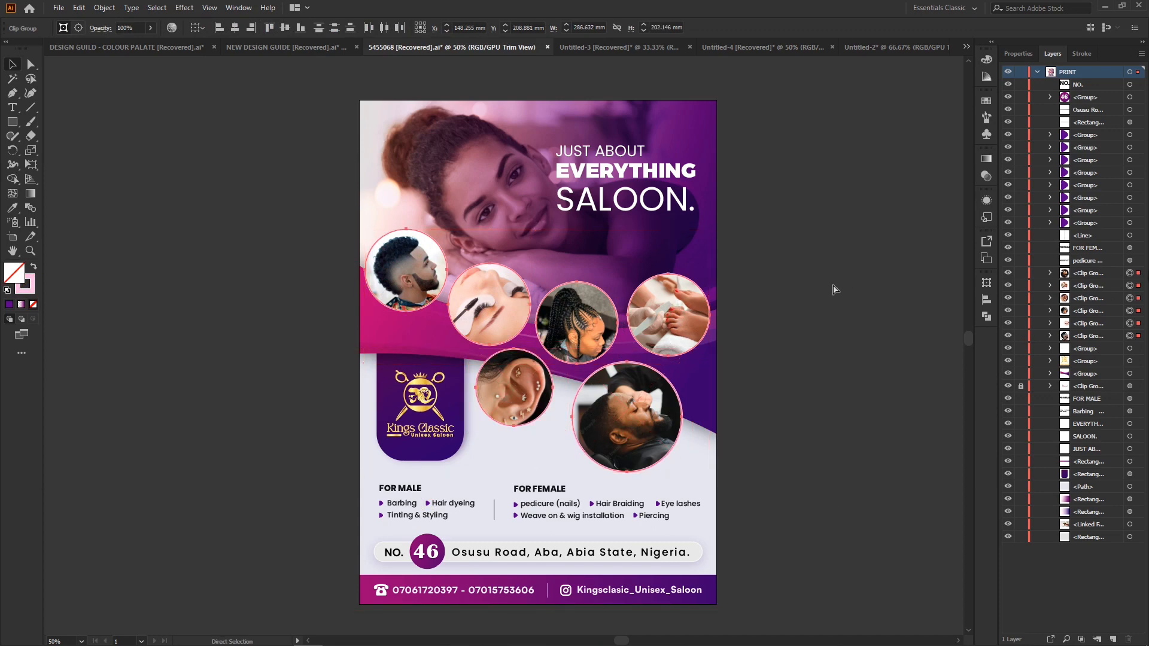
key("ctrl+g")
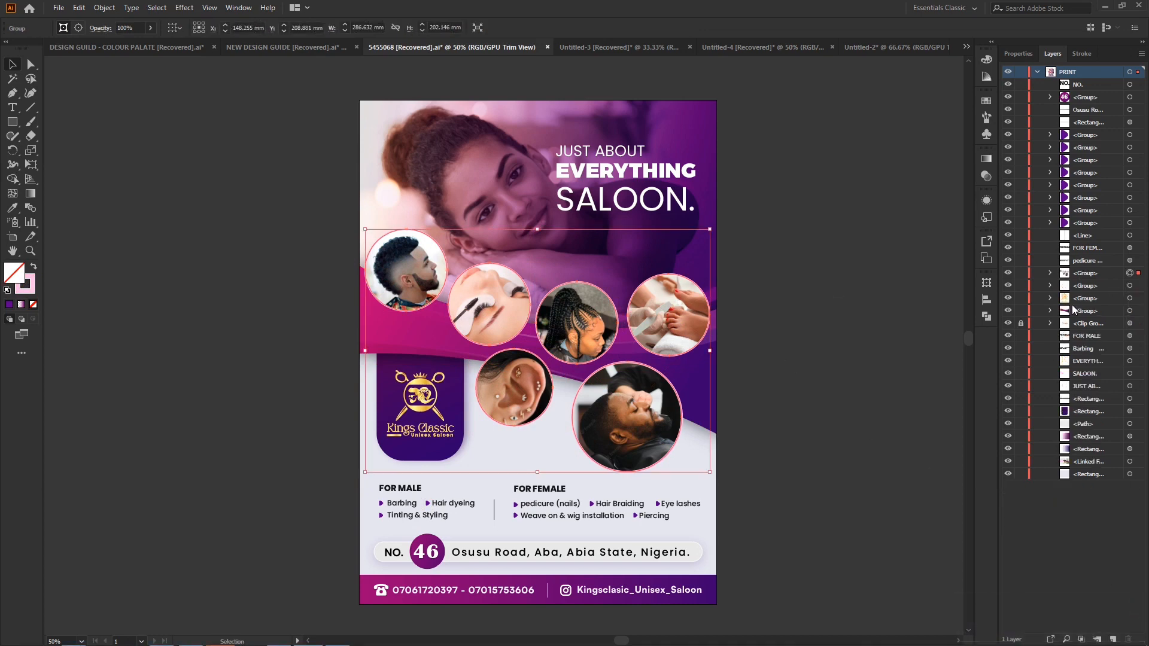
Move the grouped service photos off the flyer, undo the move, and ungroup them.
left_click(799, 274)
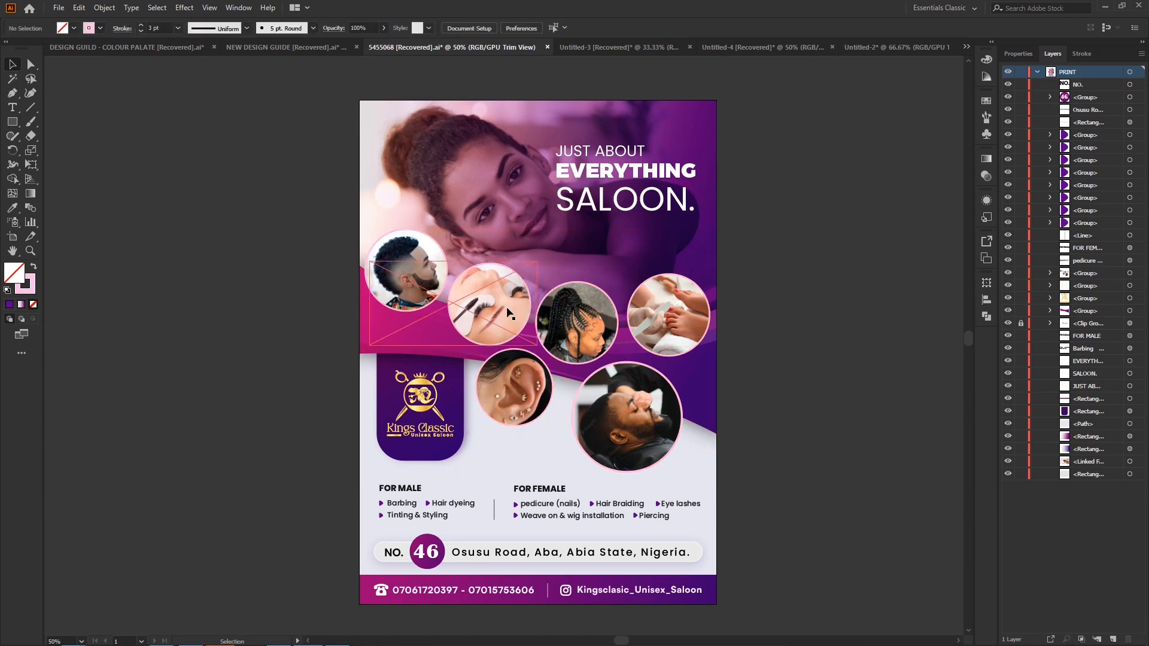
left_click_drag(507, 312, 103, 273)
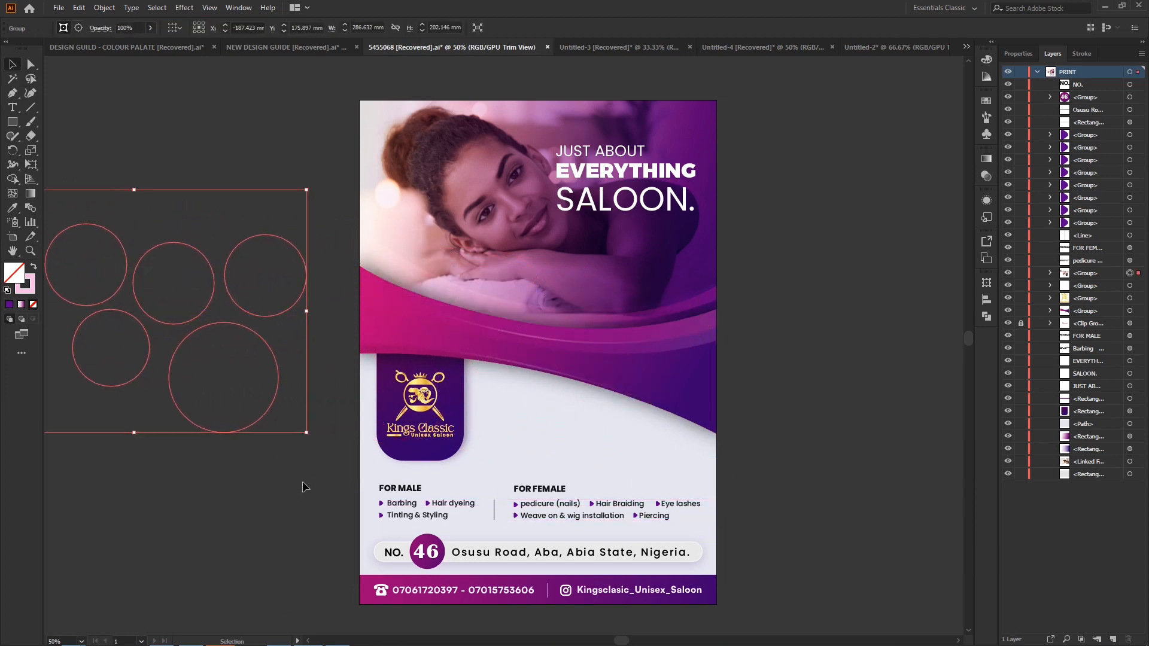
key("ctrl+z")
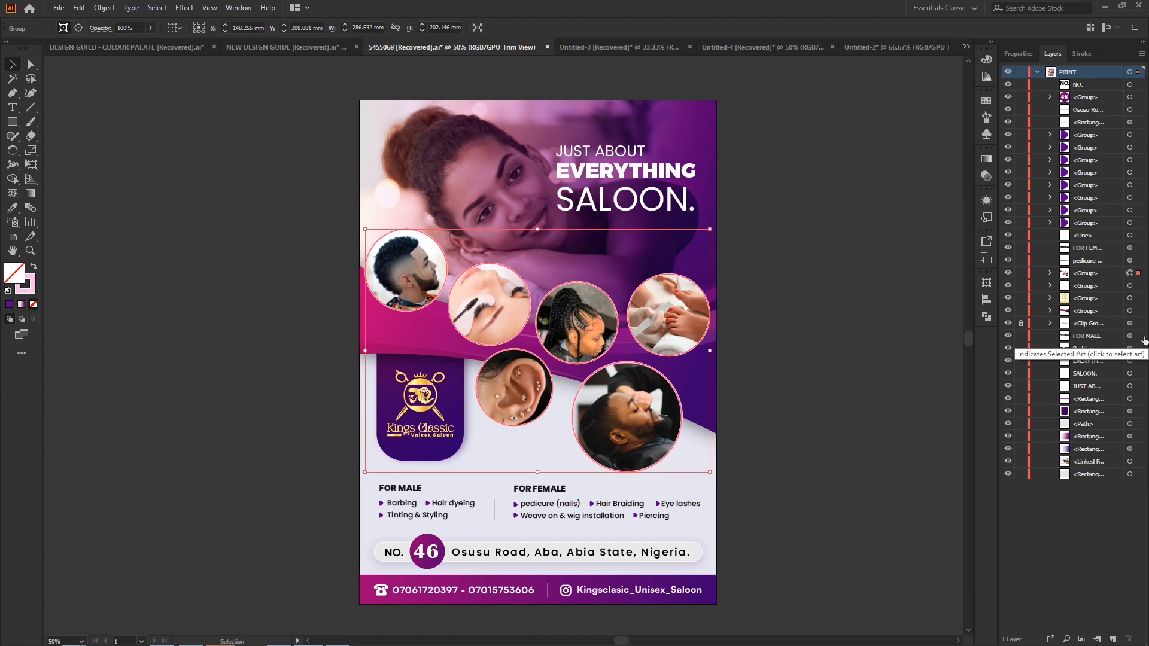
key("ctrl+shift+g")
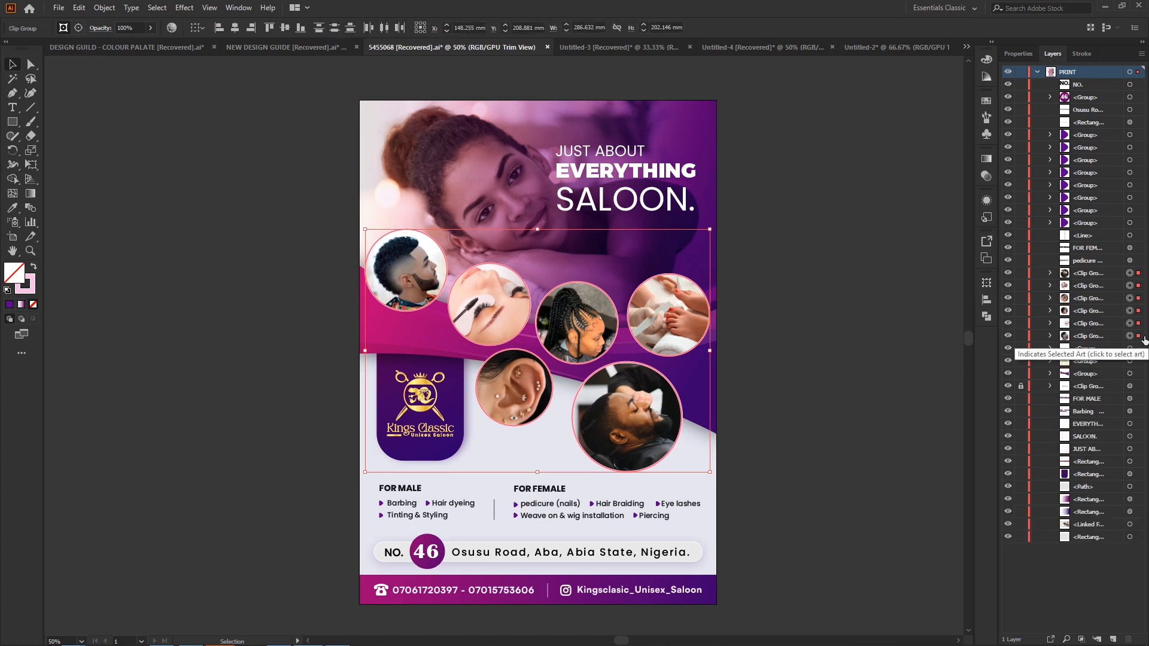
left_click(835, 313)
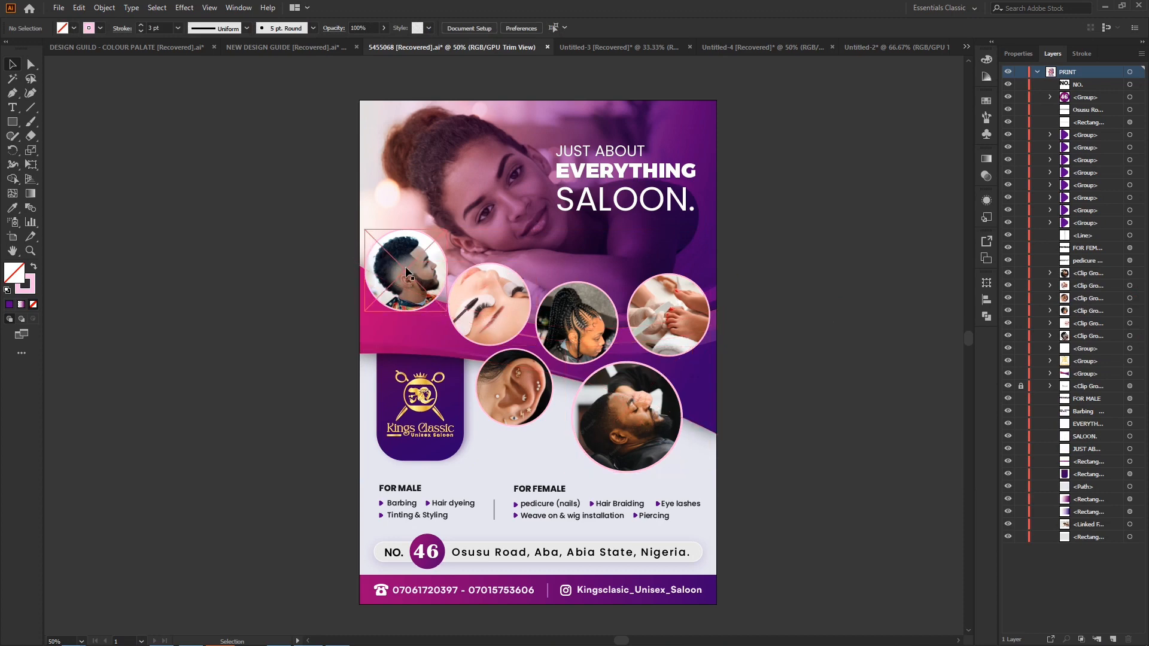
Move the haircut, eyelash and braids photos off the flyer one by one, and undo all three moves.
left_click_drag(406, 270, 224, 252)
left_click_drag(494, 291, 207, 343)
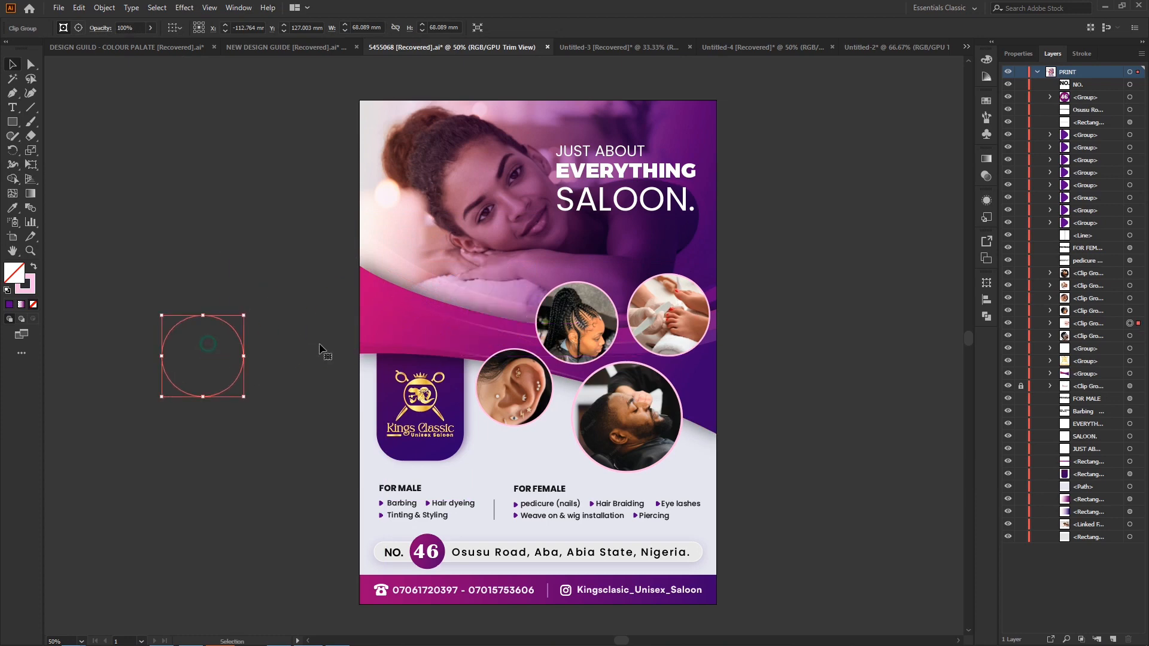
left_click_drag(598, 324, 333, 309)
key("ctrl+z")
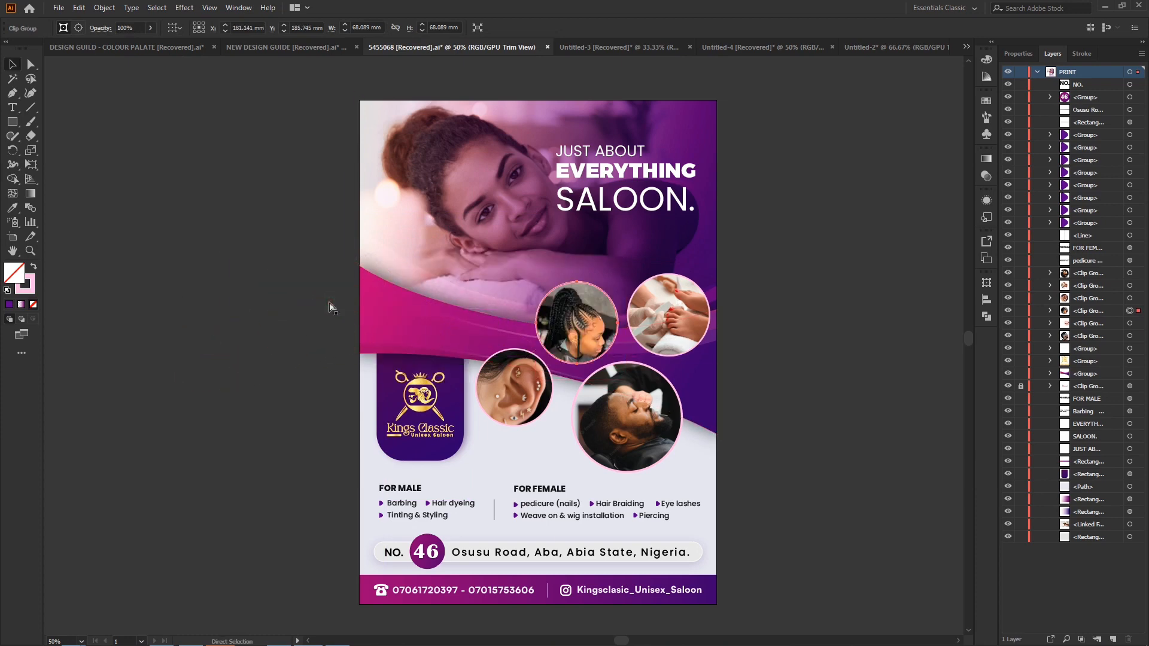
key("ctrl+z")
key("ctrl+z")
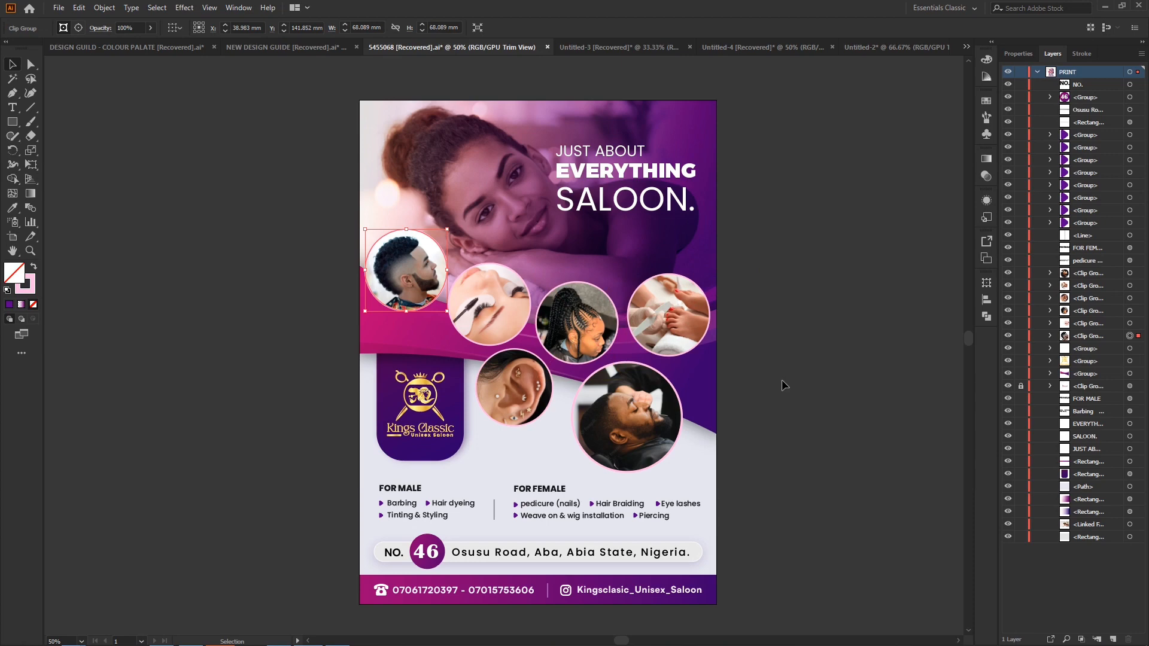
Add the headline lines "JUST ABOUT" and "EVERYTHING" to the haircut photo's selection and group the three objects.
left_click(604, 155, "shift")
left_click(602, 173, "shift")
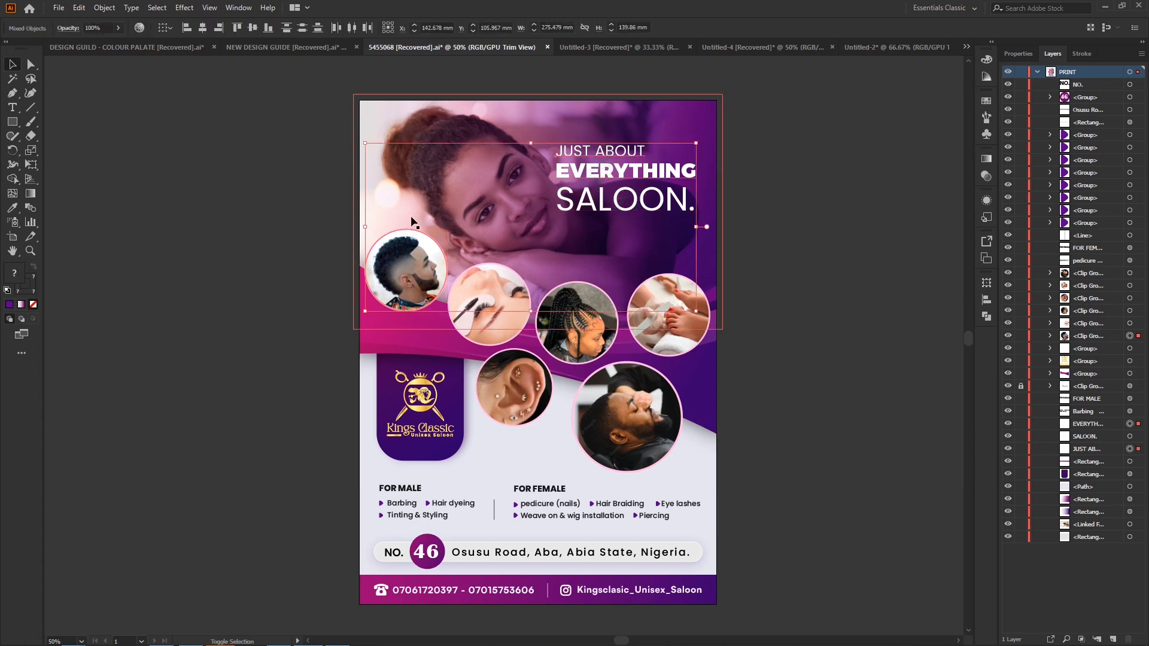
key("ctrl+g")
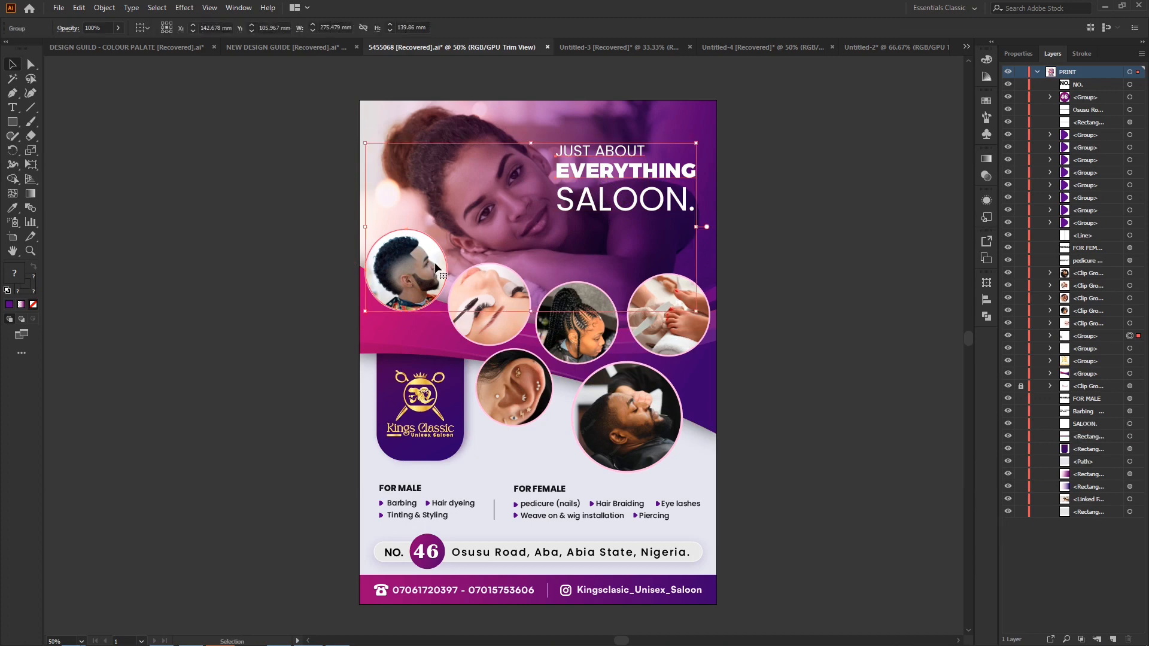
Move the group of haircut photo and headline lines away from its place, undo the move, and ungroup it.
left_click(246, 282)
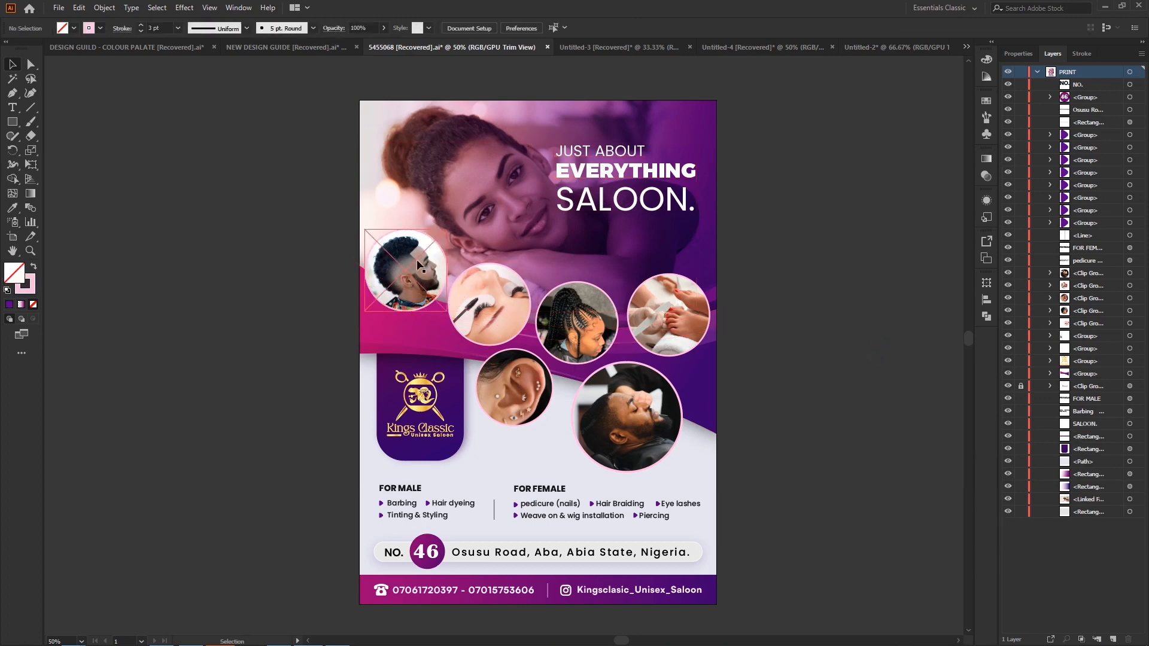
left_click_drag(417, 264, 197, 245)
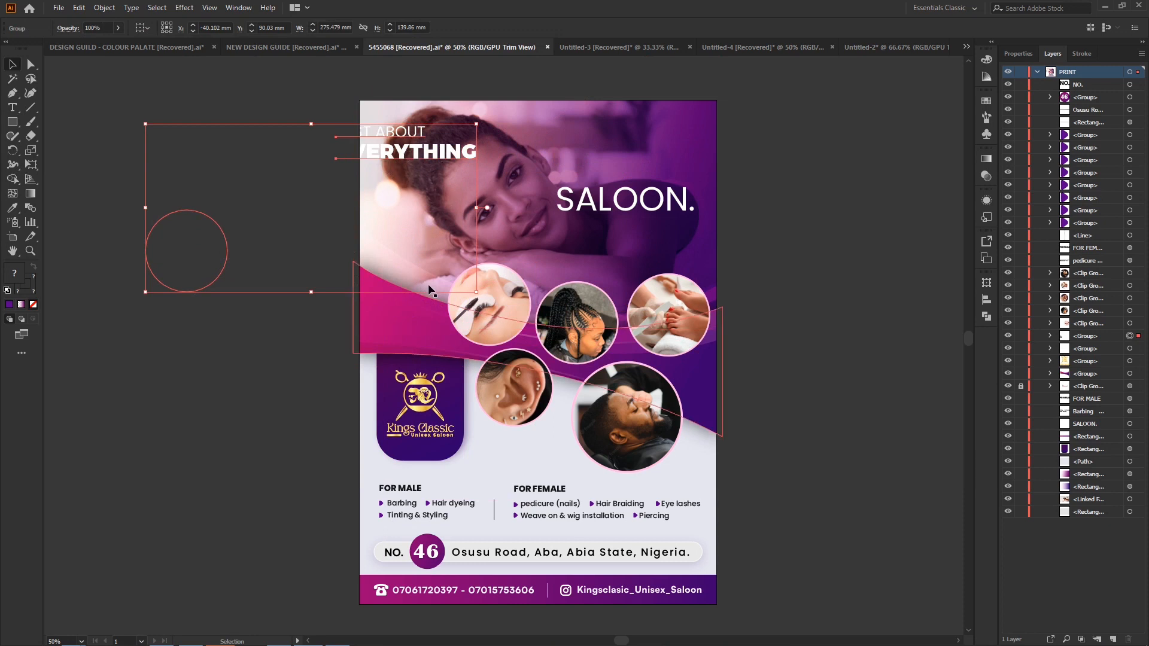
key("ctrl+z")
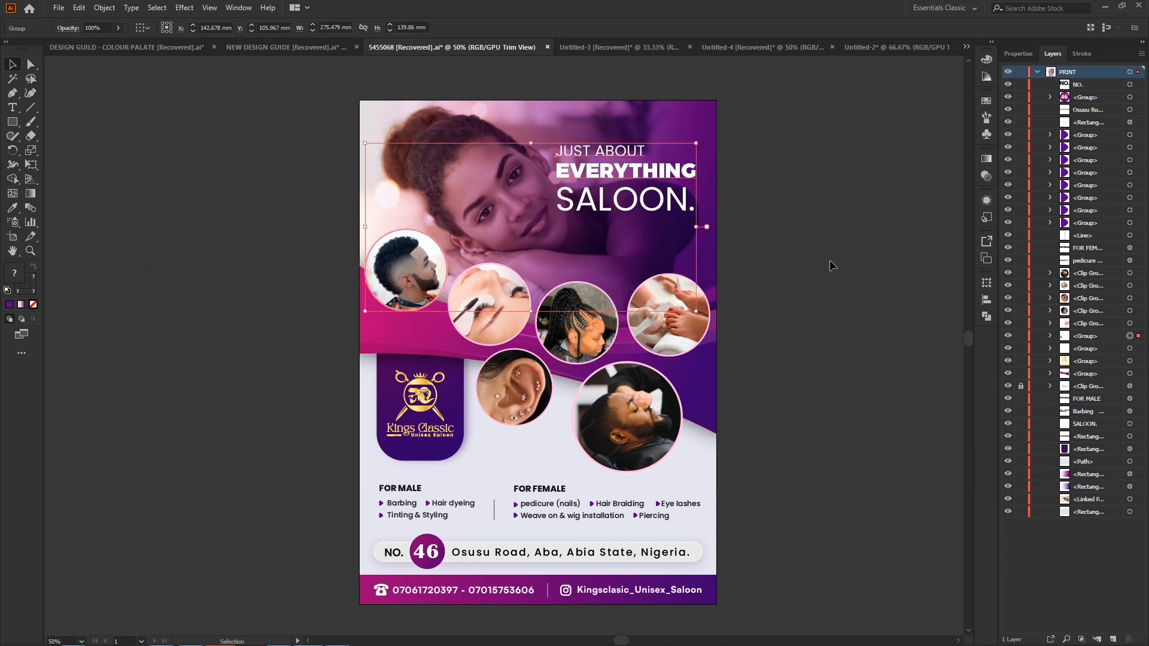
key("shift+ctrl+g")
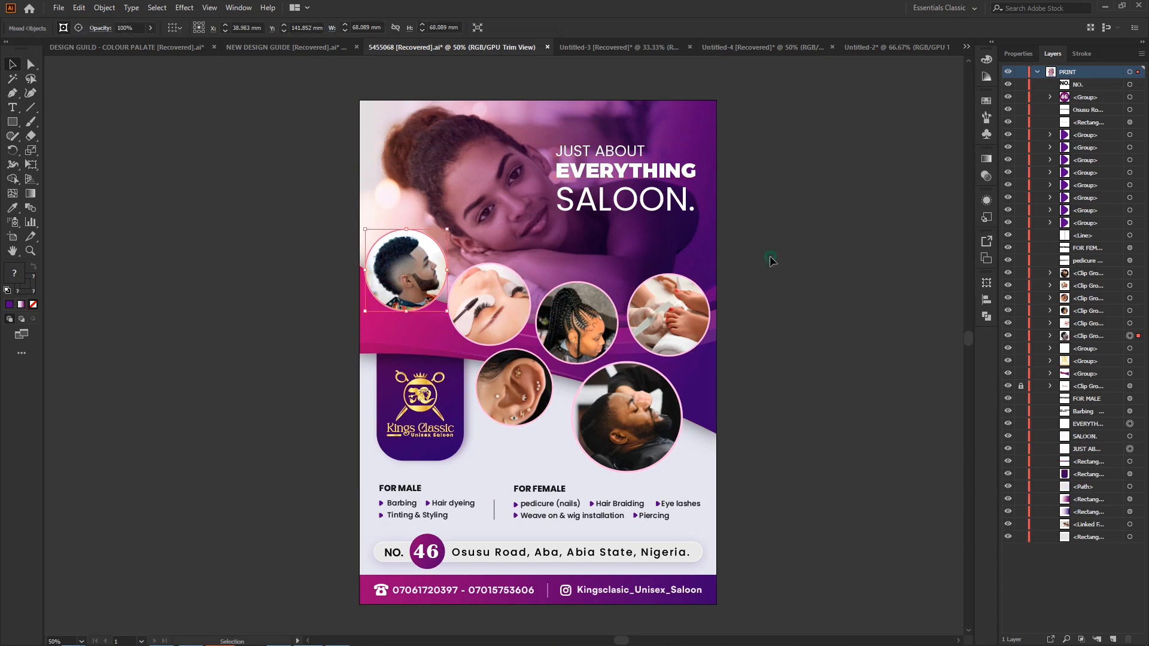
left_click(762, 267)
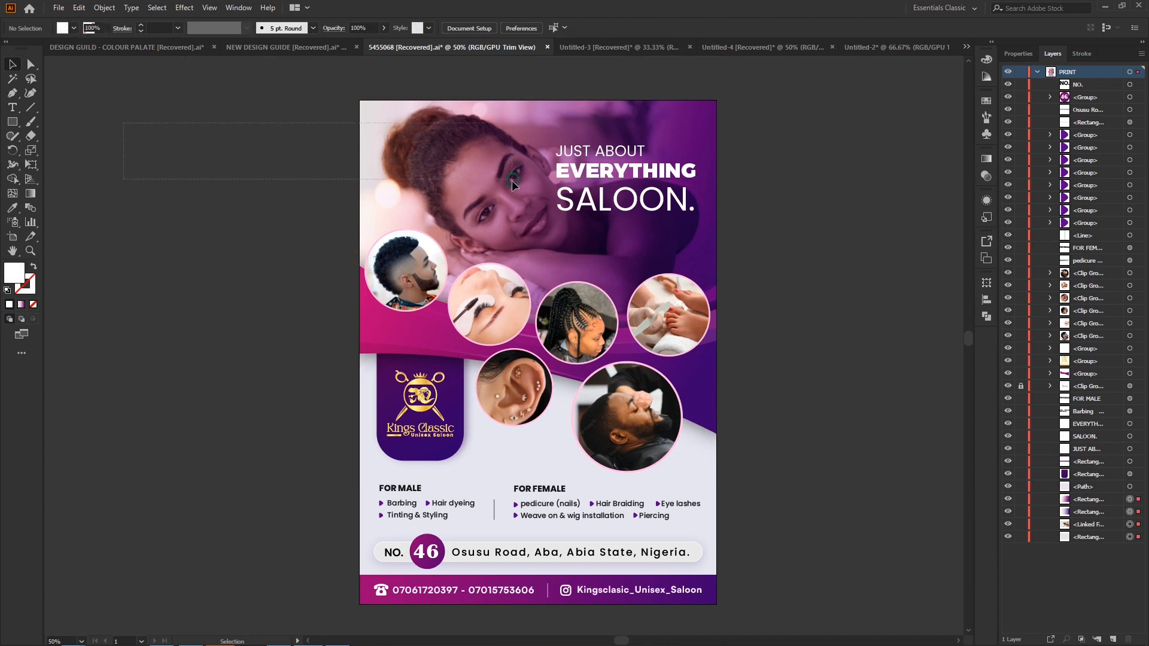
Unlock the background clip group and area-select it together with both gradients, the linked photo and the base rectangle.
left_click(513, 307)
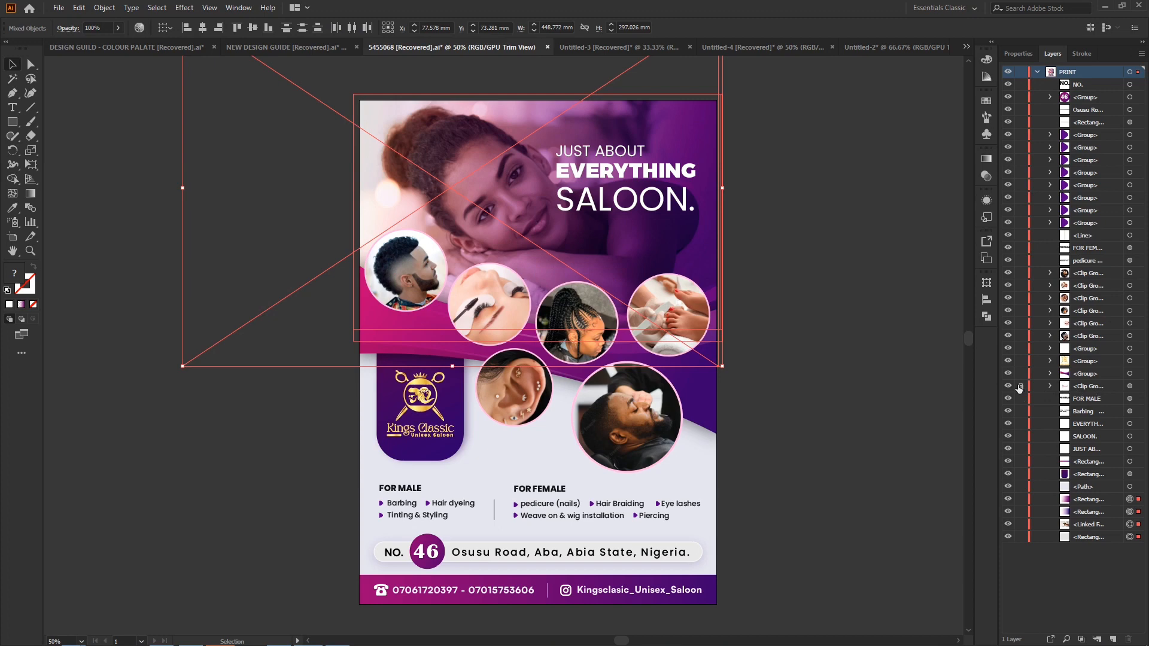
left_click_drag(123, 118, 459, 147)
left_click_drag(512, 179, 516, 192)
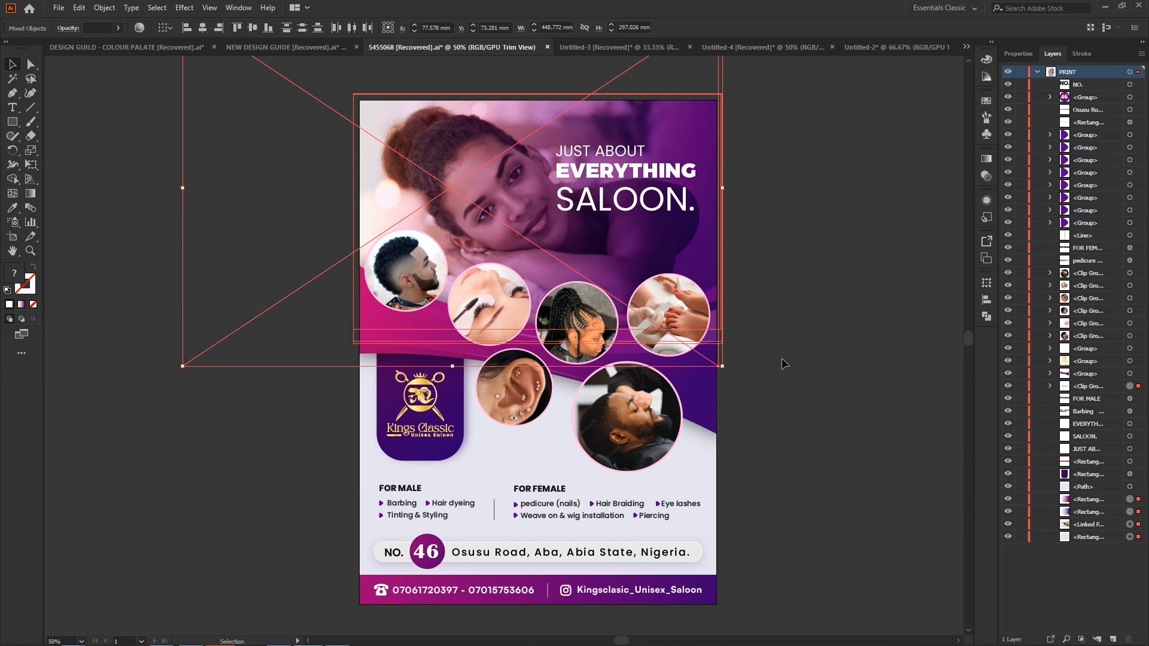
Group the selected background objects, clear the selection, and undo the grouping.
key("ctrl+g")
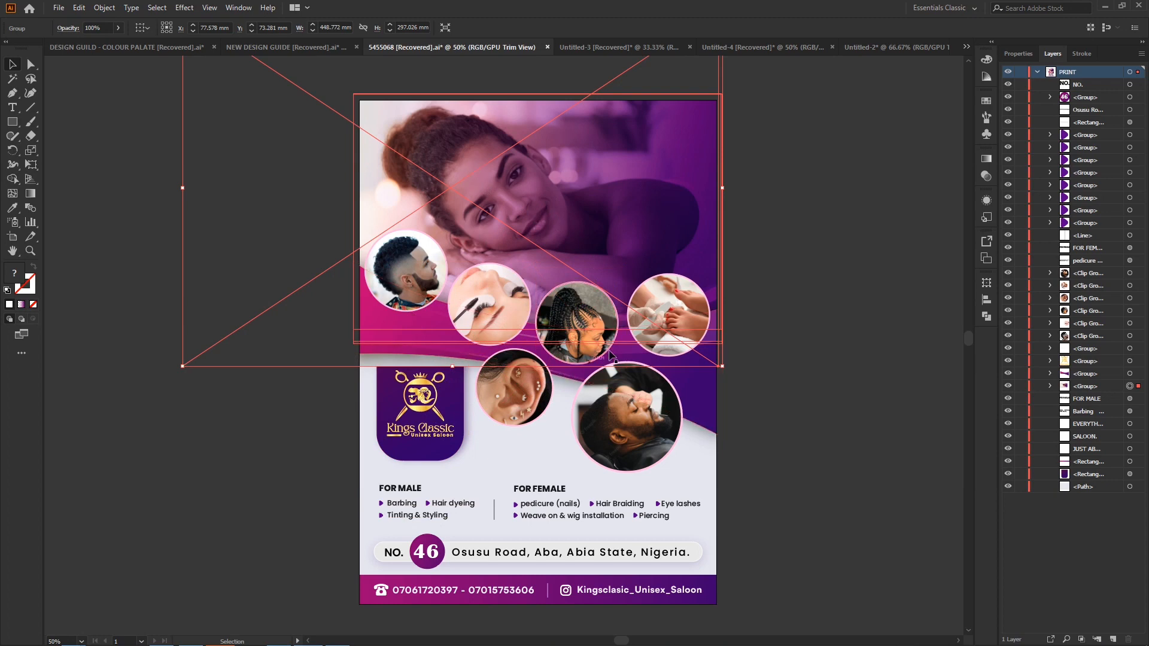
left_click(872, 240)
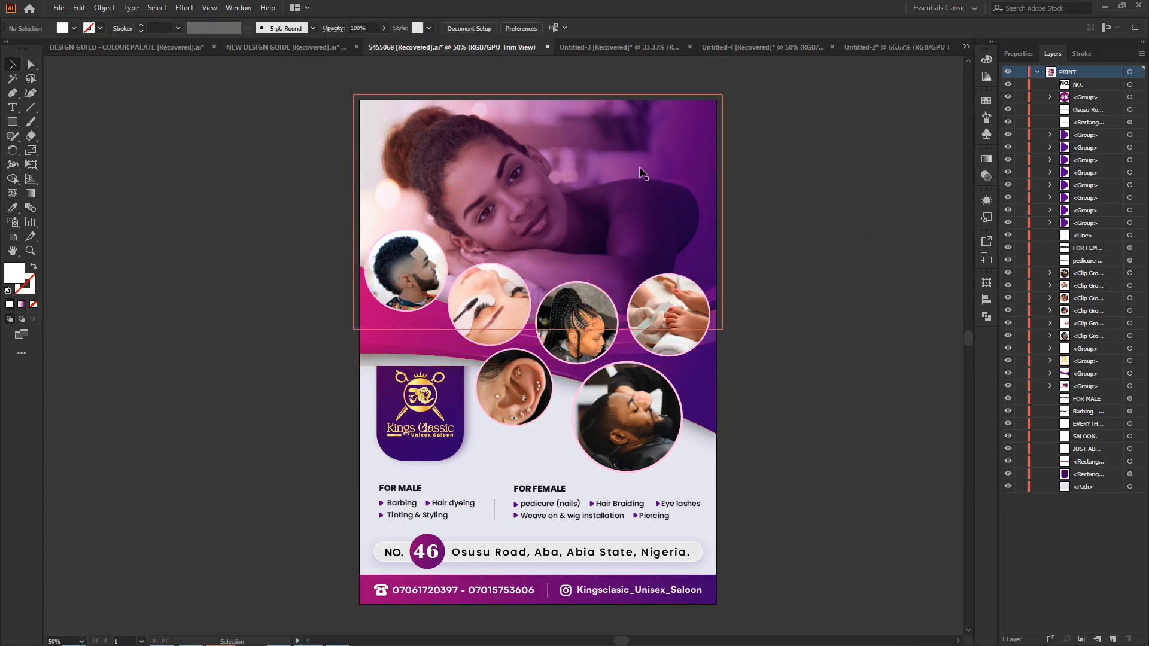
key("ctrl+z")
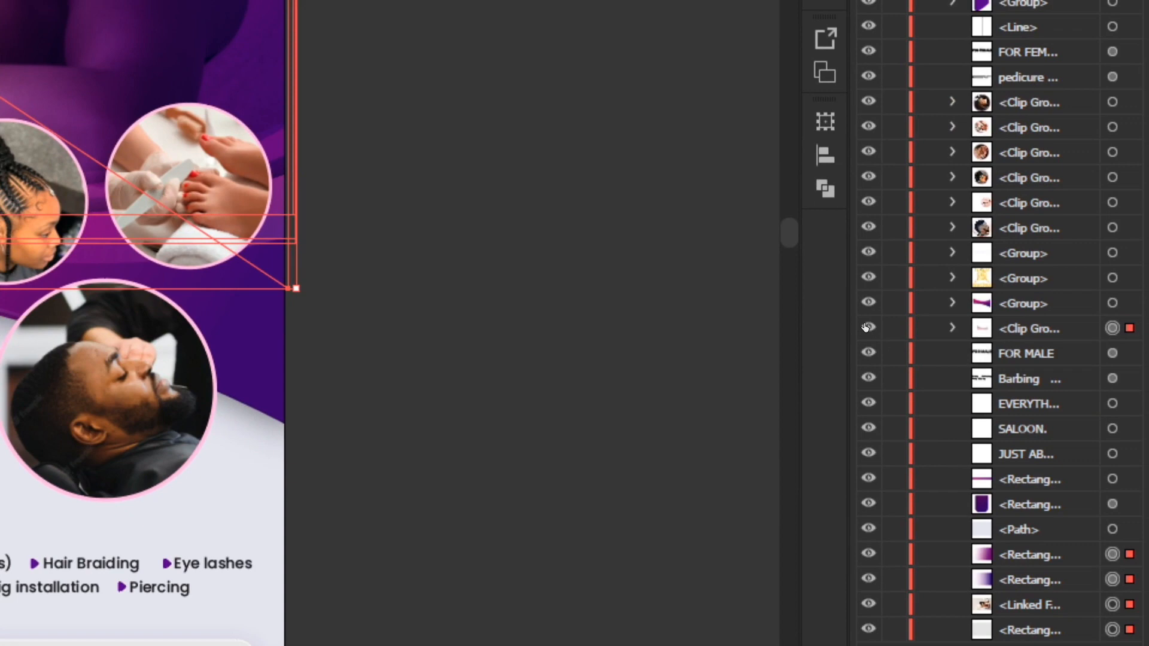
Toggle the background clip group's visibility and try to move it off the flyer, undoing the displacement.
key("ctrl+2")
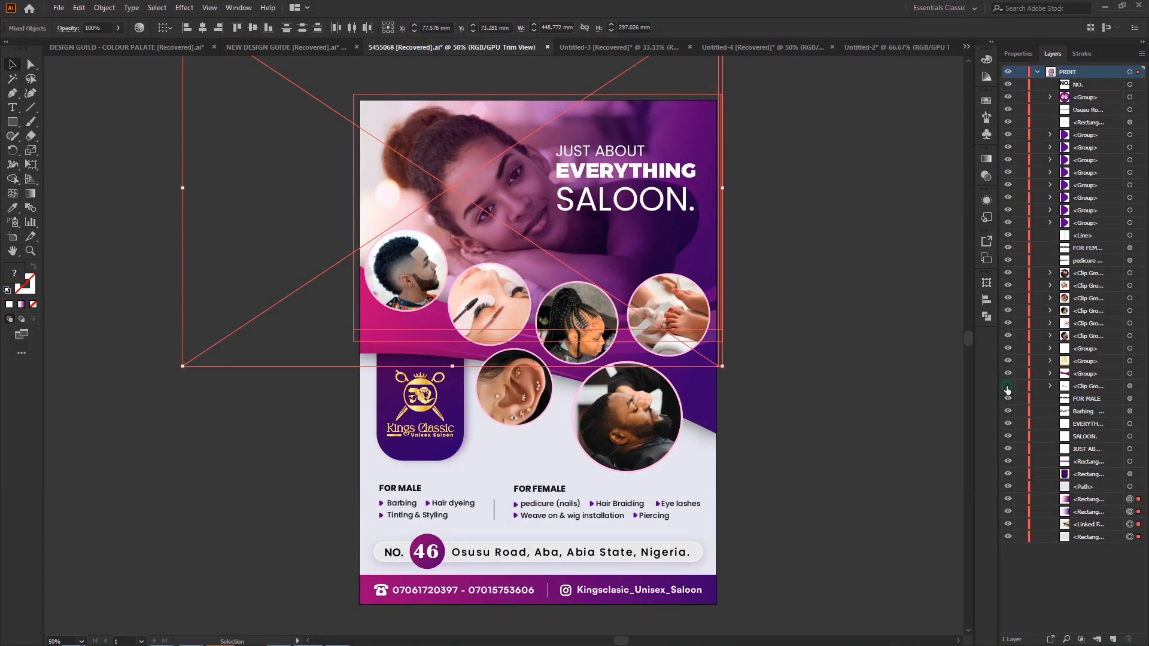
left_click(1008, 387)
left_click(1130, 386)
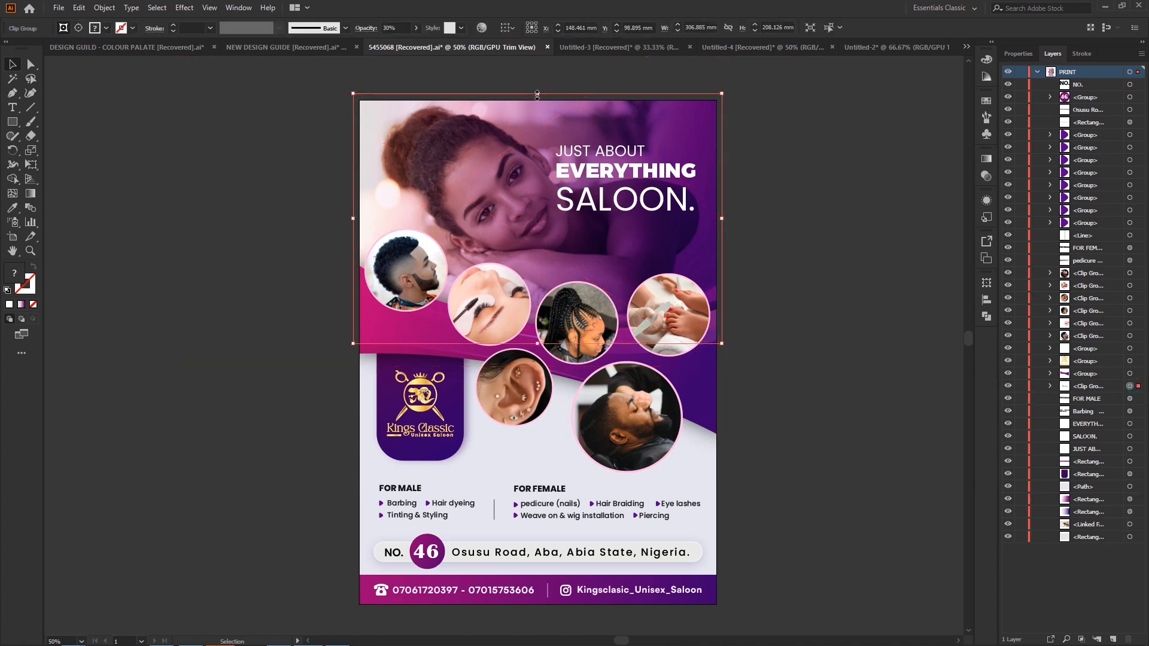
left_click_drag(538, 134, 798, 170)
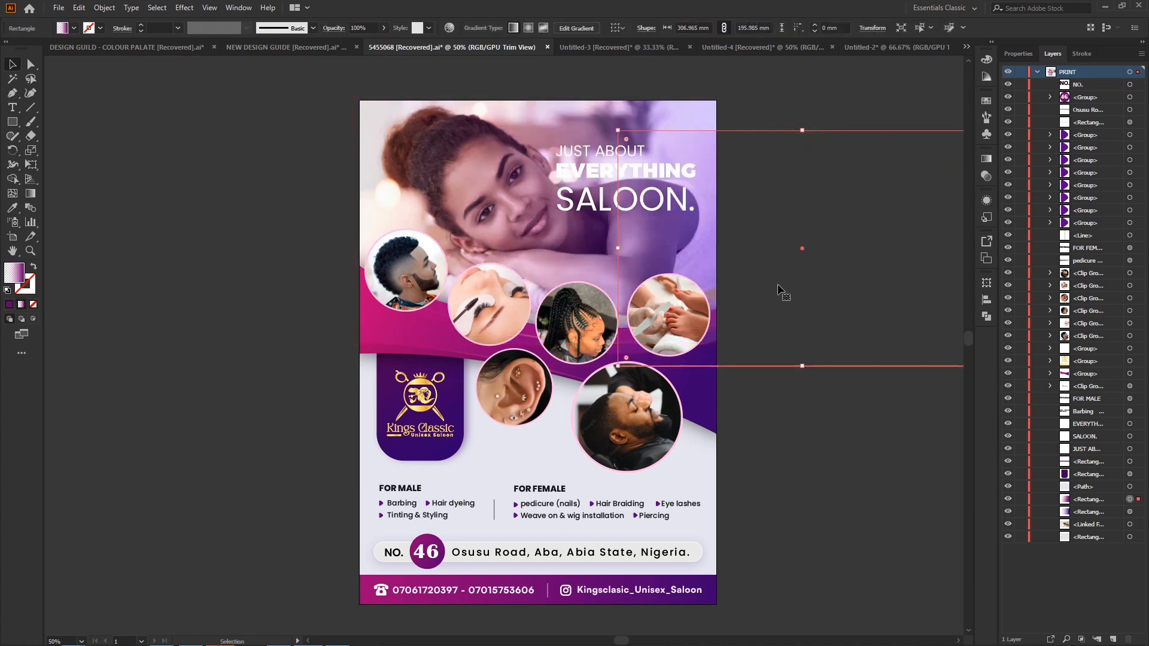
key("ctrl+z")
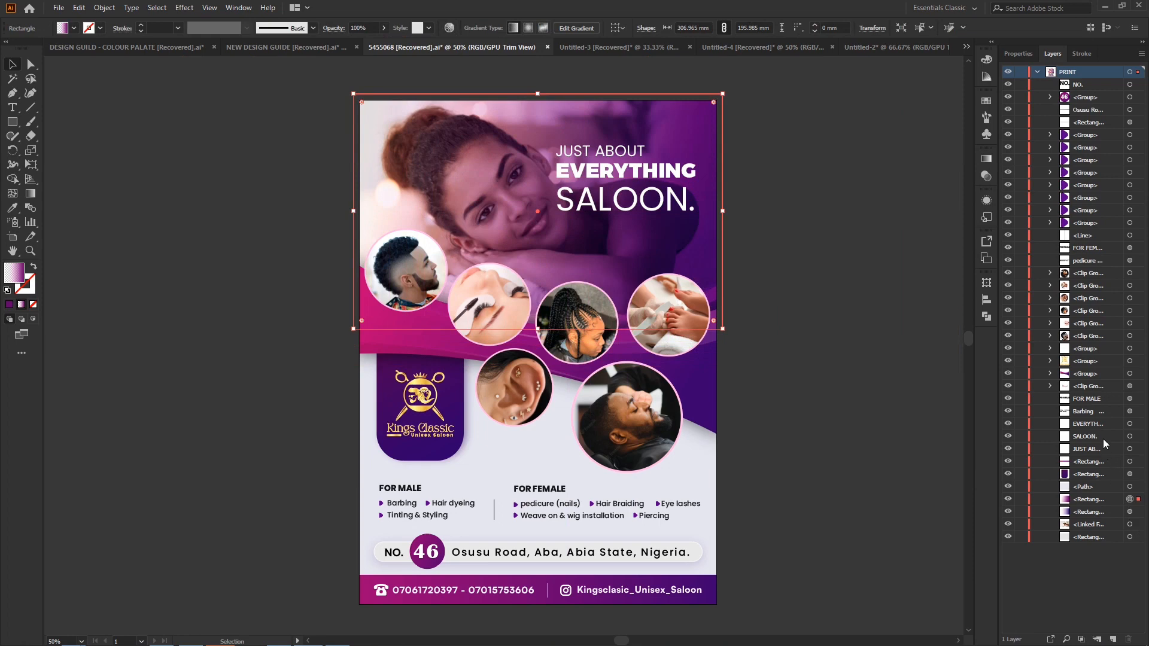
Expand the background clip group and delete its clipping rectangle.
left_click(1131, 386)
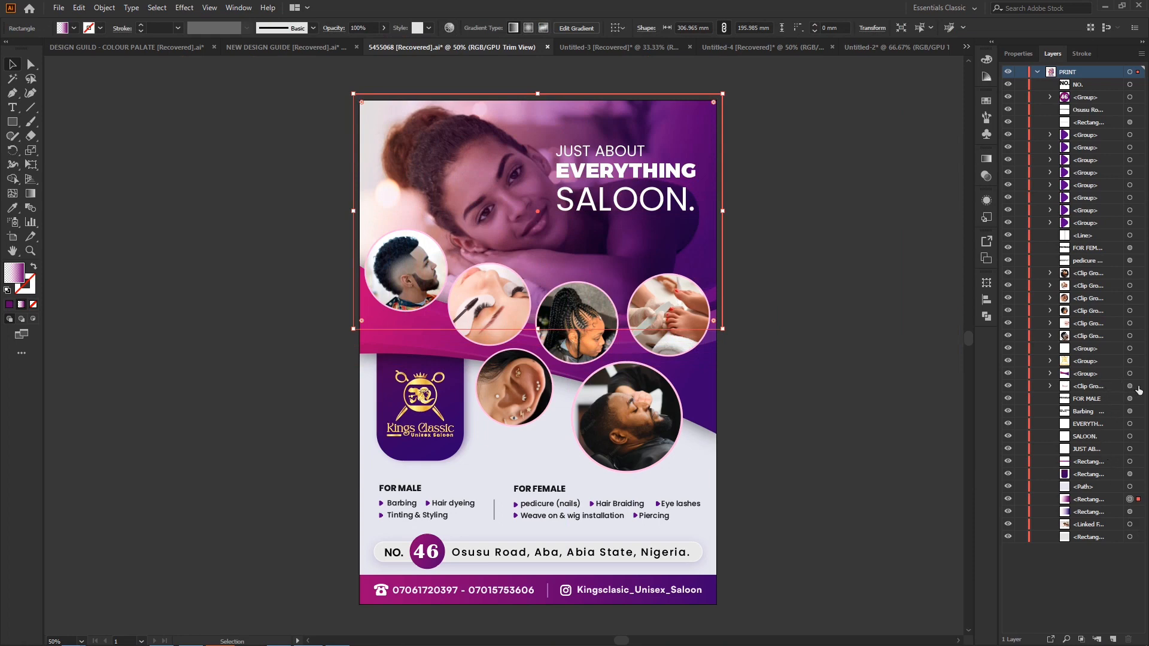
left_click(1051, 386)
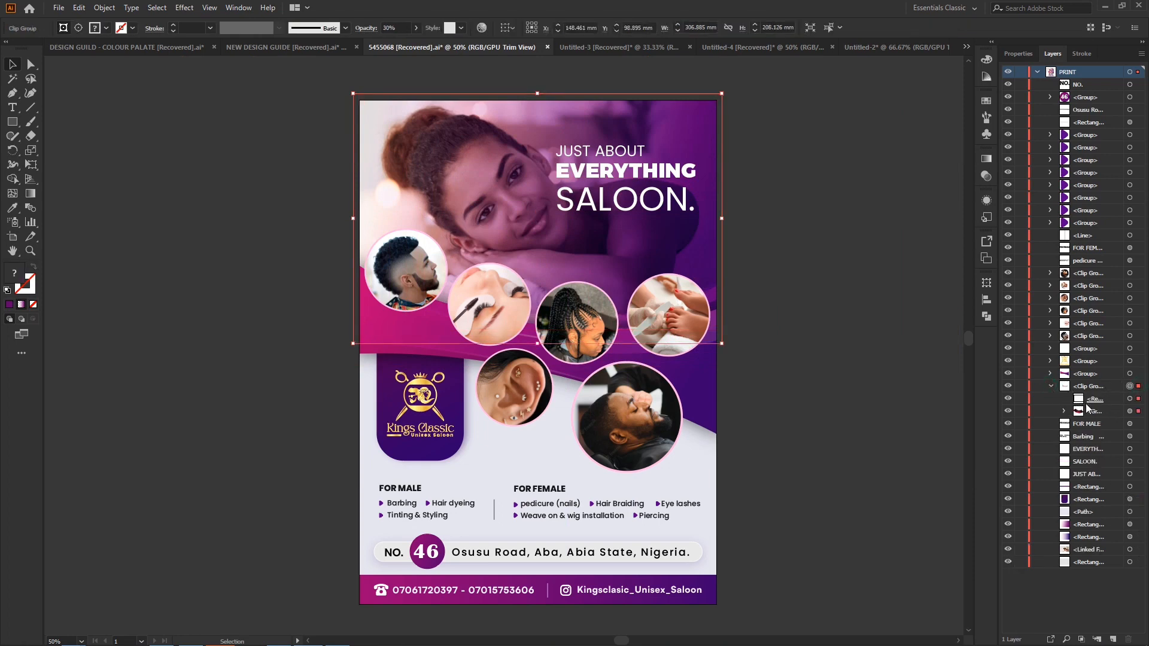
left_click(1137, 402)
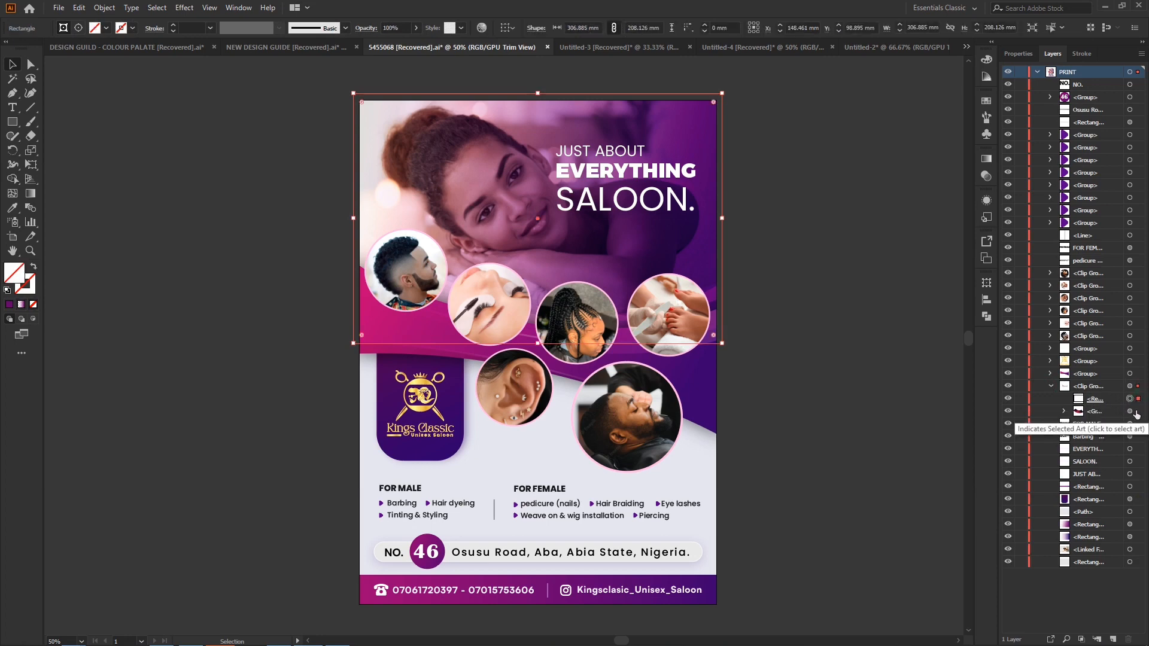
key("Delete")
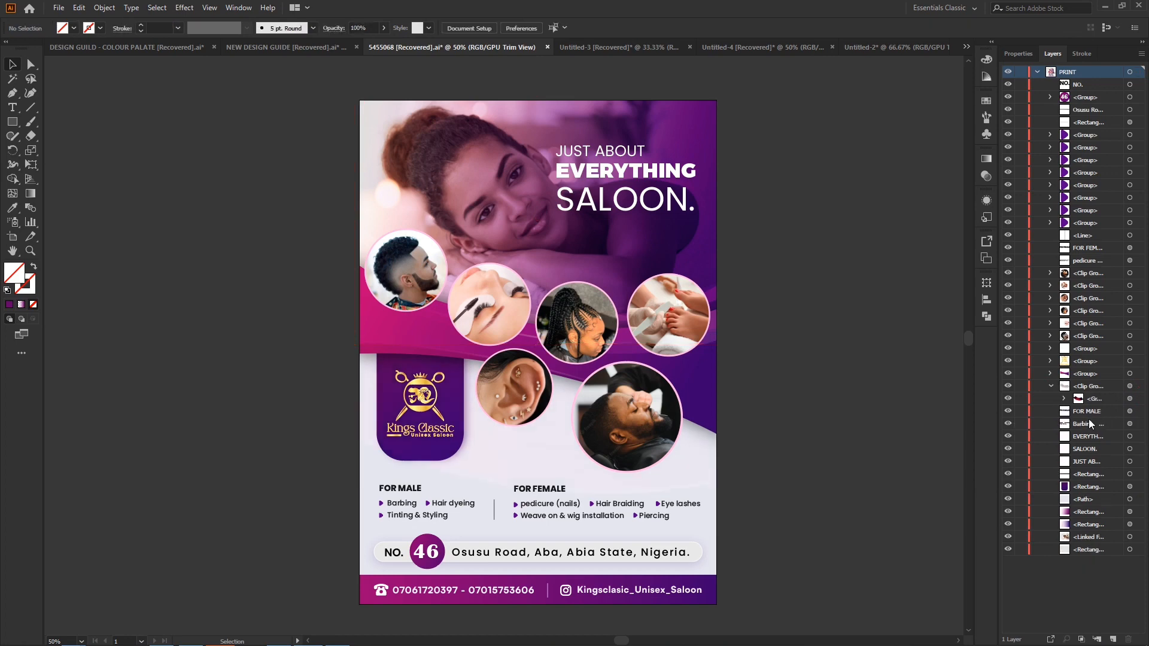
Delete the remaining group of curved lines from the former clip group and clear the selection.
left_click(1130, 399)
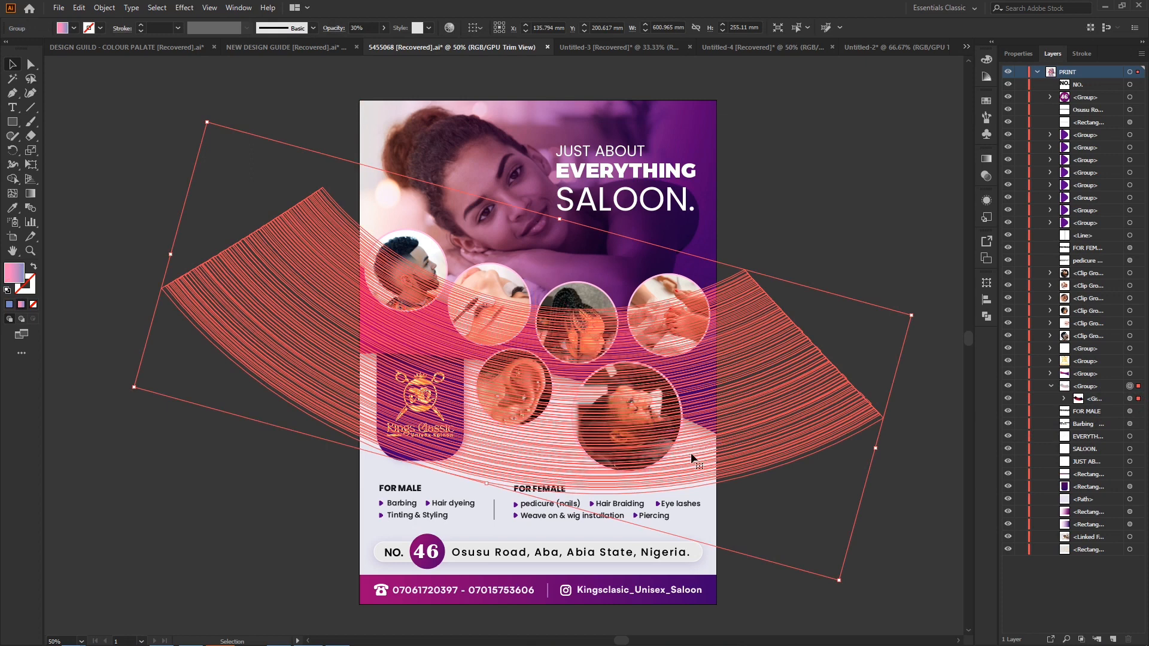
key("Delete")
left_click(786, 365)
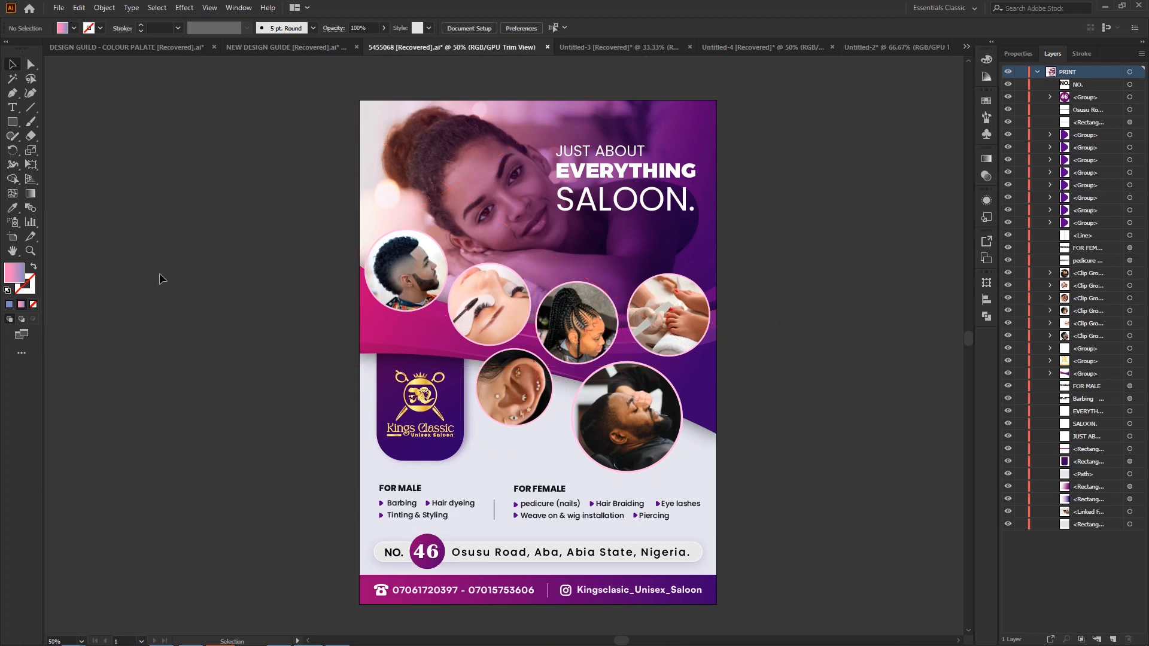
Group the header photo, gradient rectangles and background rectangle behind the flyer's upper half.
left_click_drag(95, 137, 474, 192)
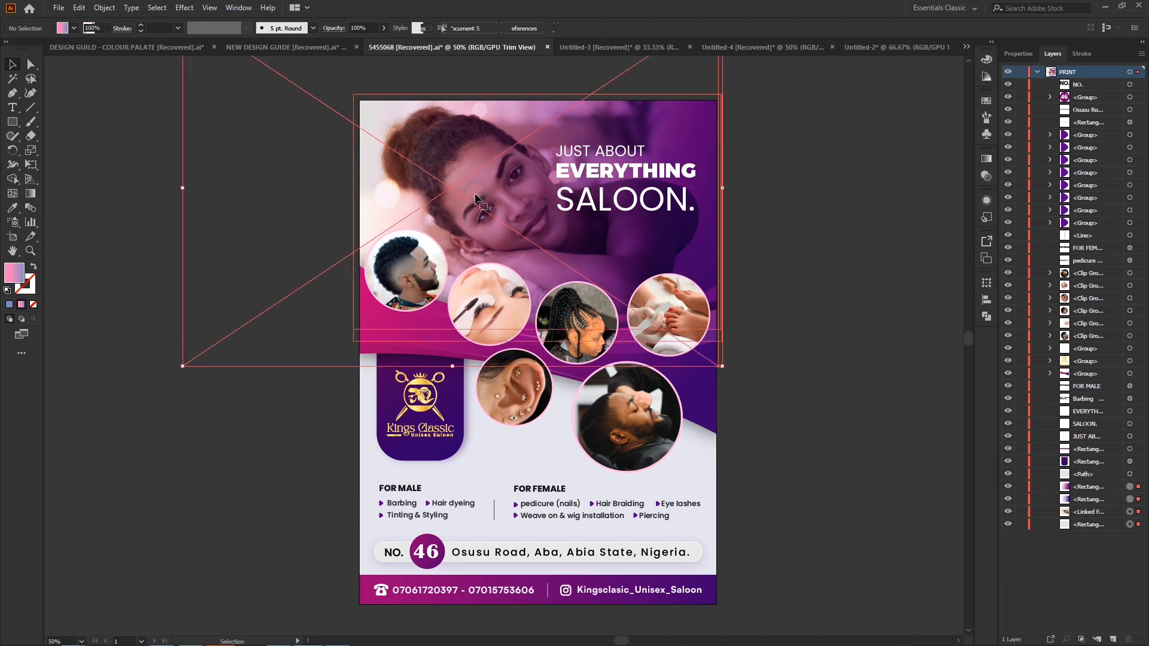
right_click(462, 147)
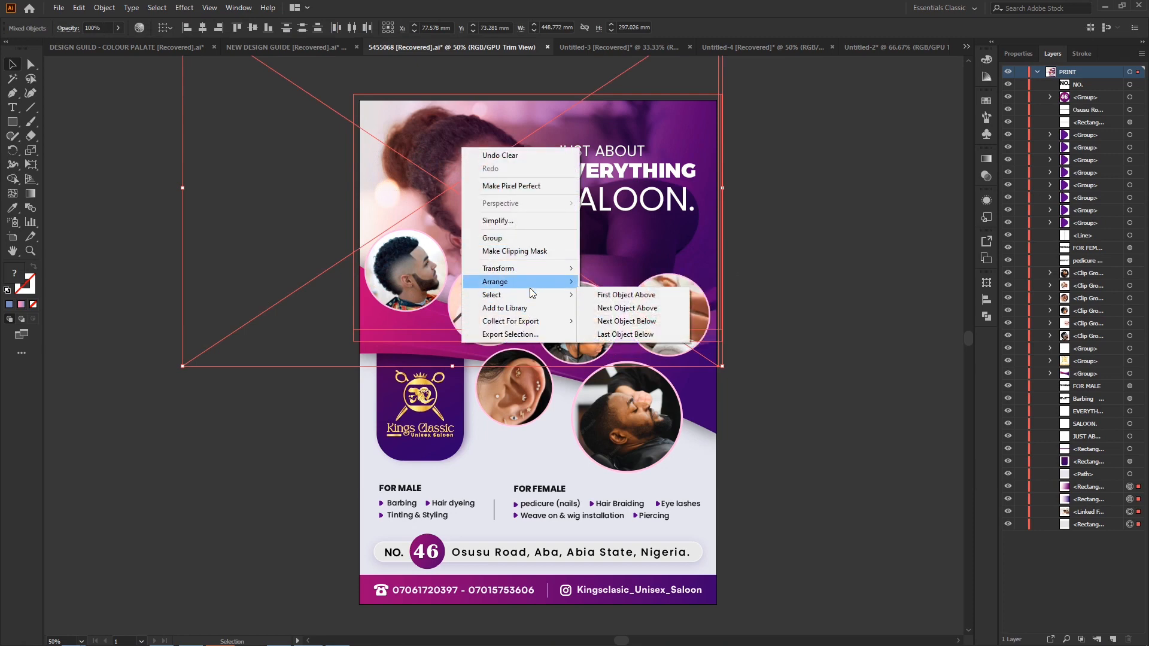
left_click(518, 238)
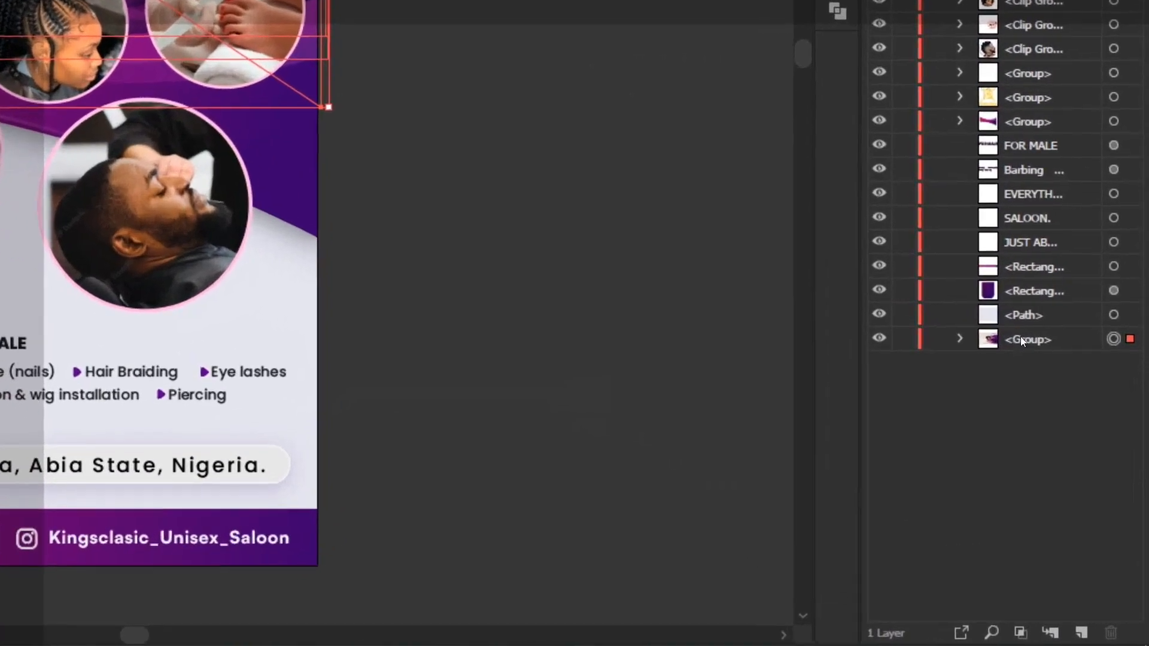
Rename the new background group as image.
double_click(1027, 339)
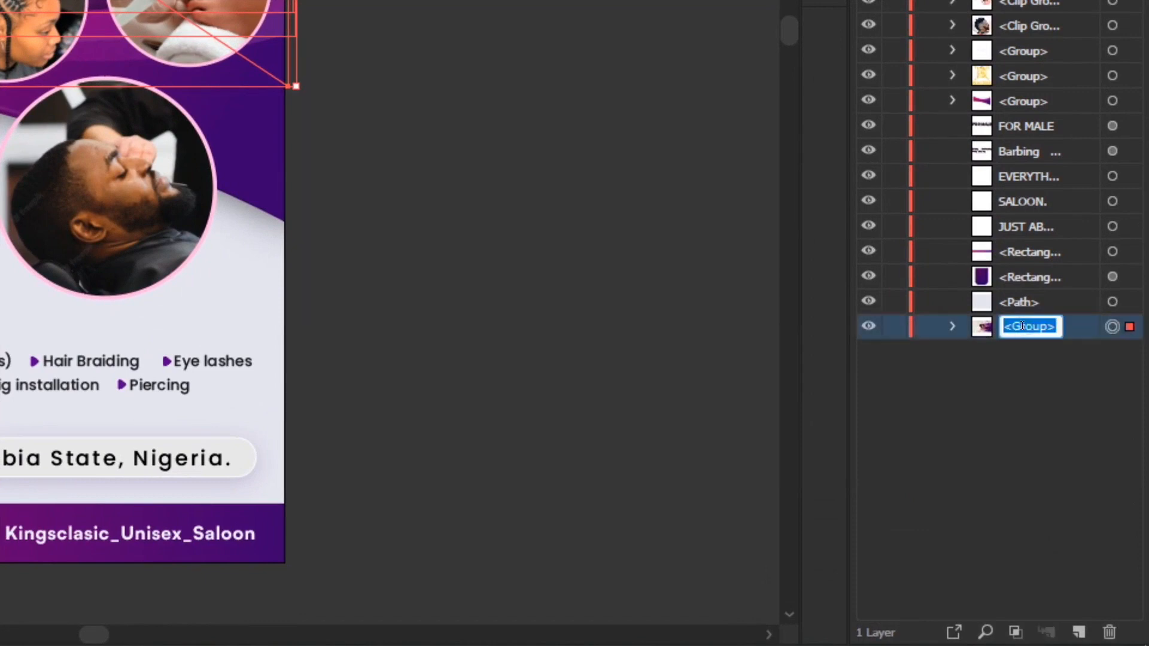
type("image")
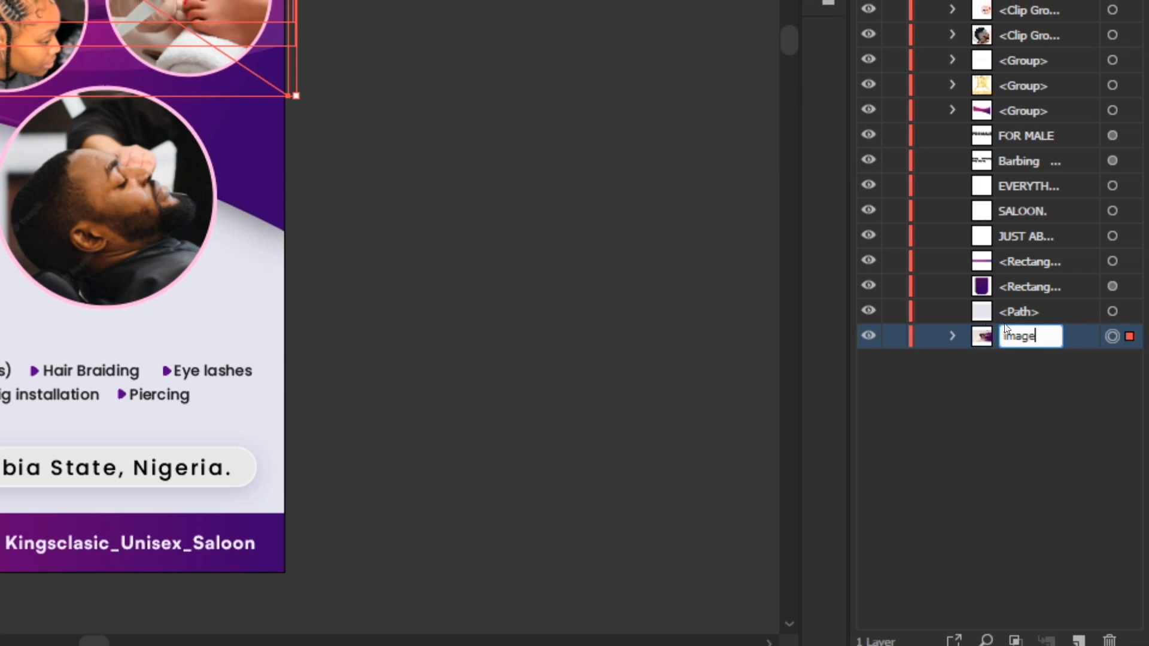
left_click(969, 351)
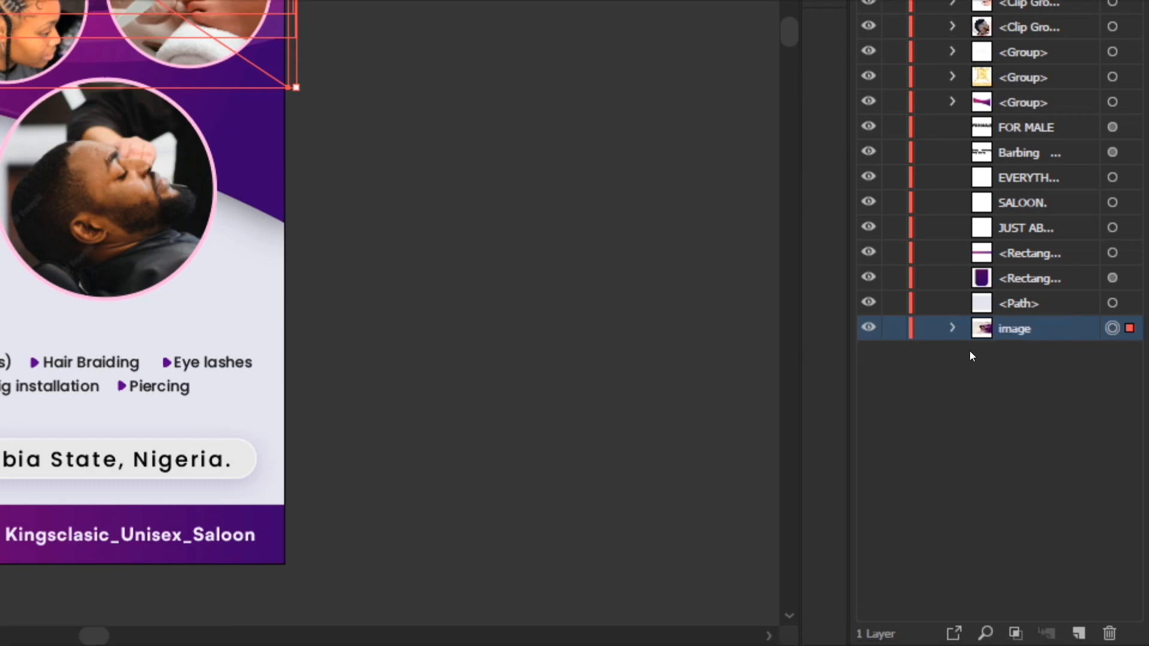
Rename the background group as header images.
double_click(1008, 327)
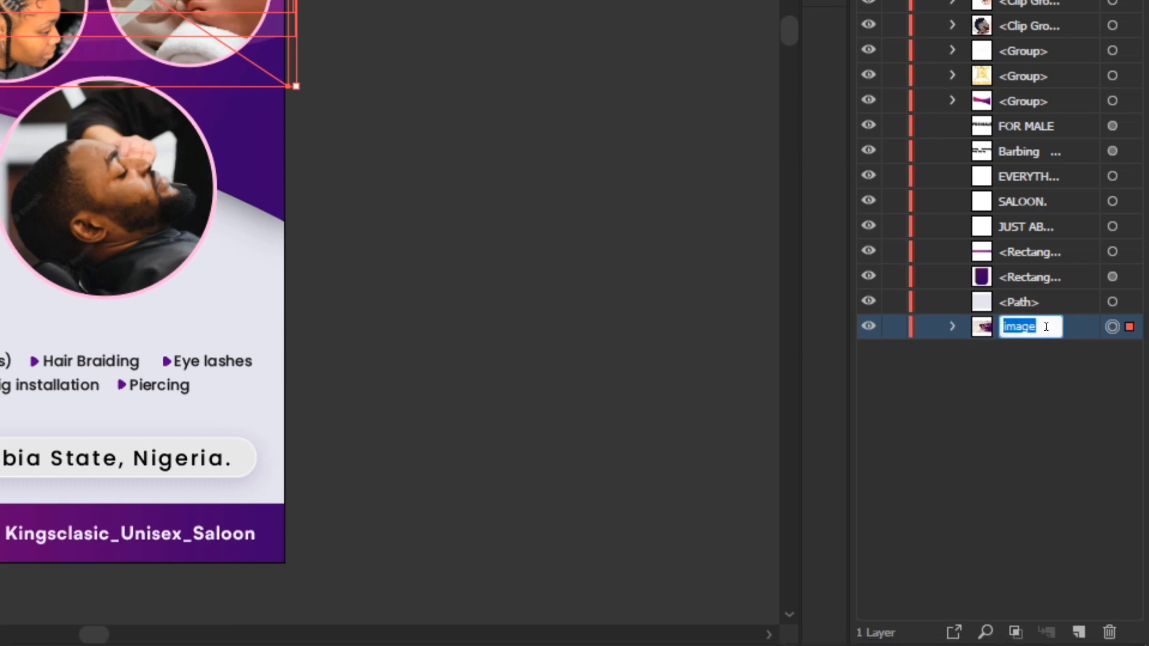
left_click(1046, 327)
left_click_drag(1046, 331, 997, 329)
type("hear")
key("BackSpace")
type("der images")
key("Return")
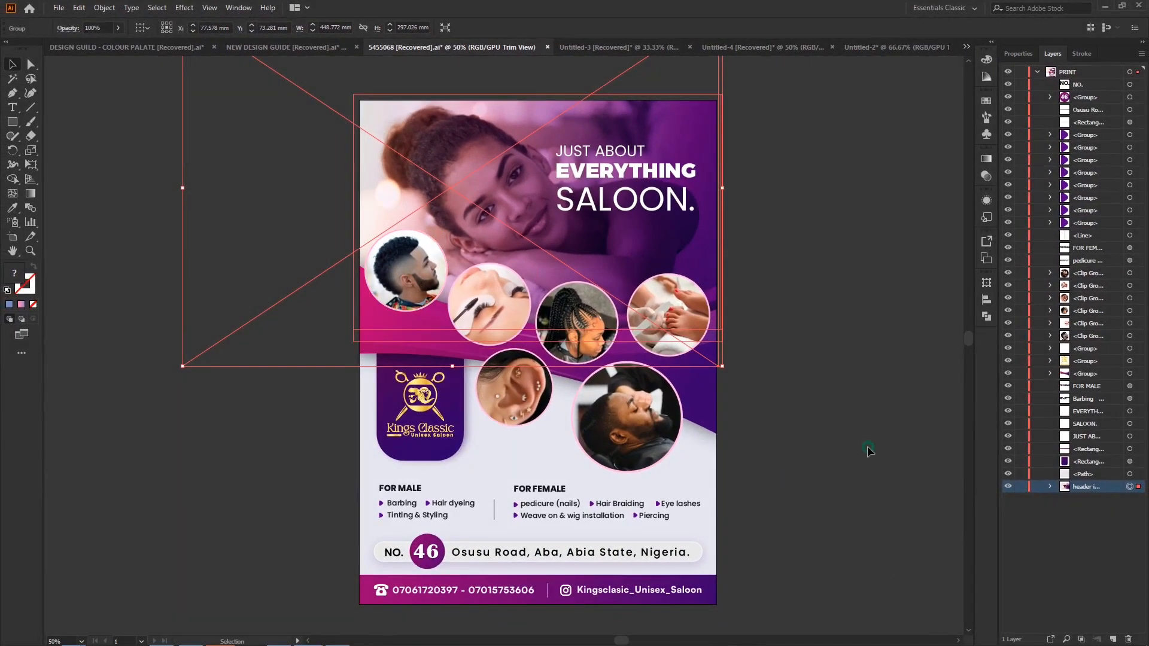
Clear the selection and lock the header images group.
left_click(868, 451)
left_click(378, 133)
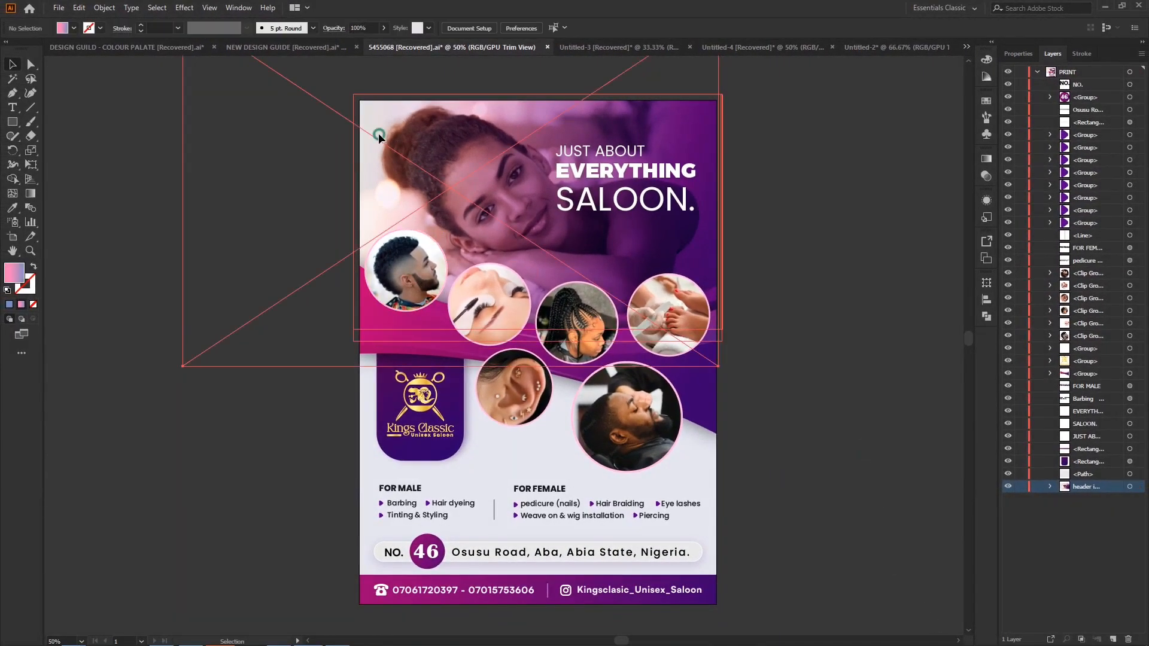
left_click(1021, 487)
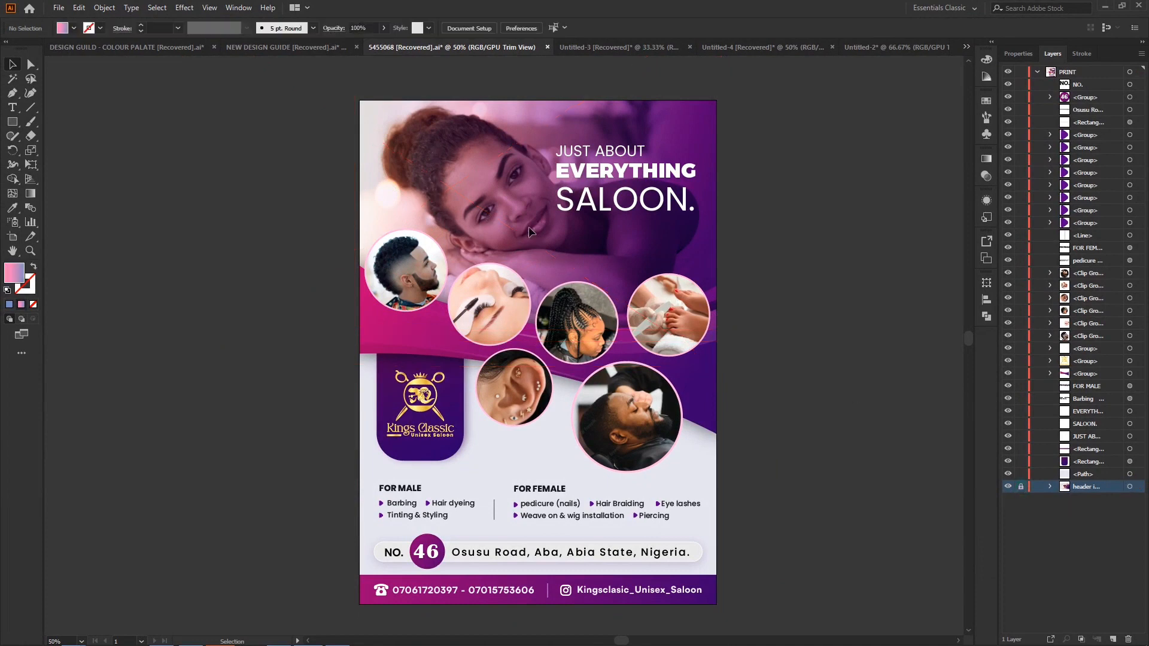
Group the three headline text lines, JUST ABOUT EVERYTHING SALOON., and name the group hero text.
left_click_drag(531, 127, 724, 246)
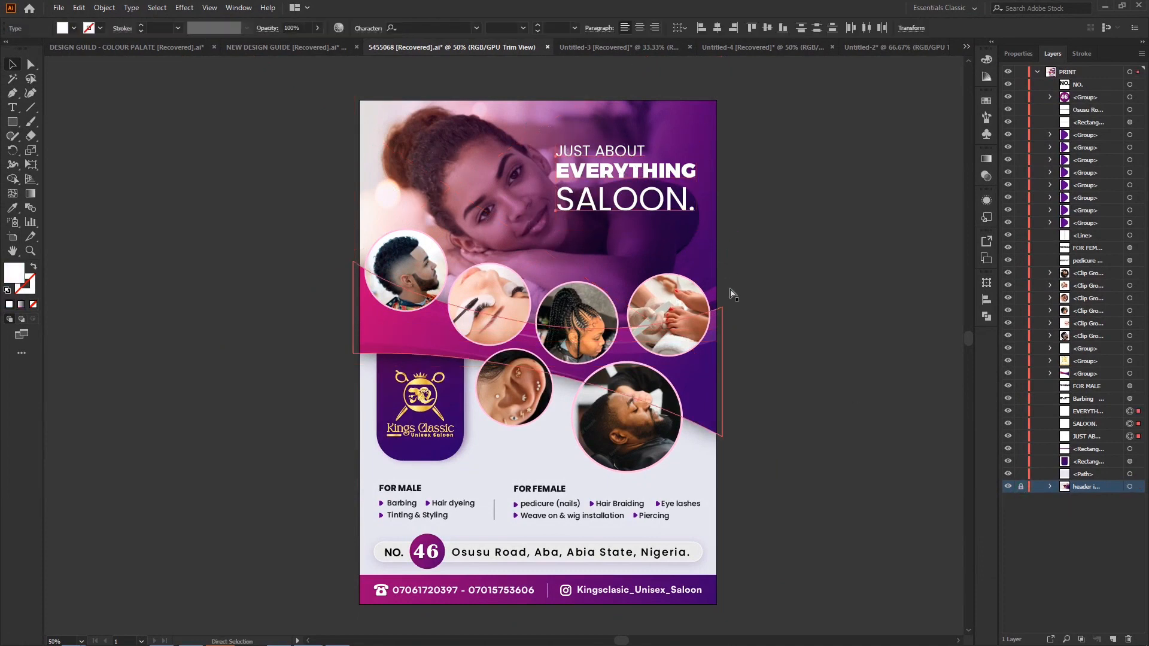
key("ctrl+g")
key("v")
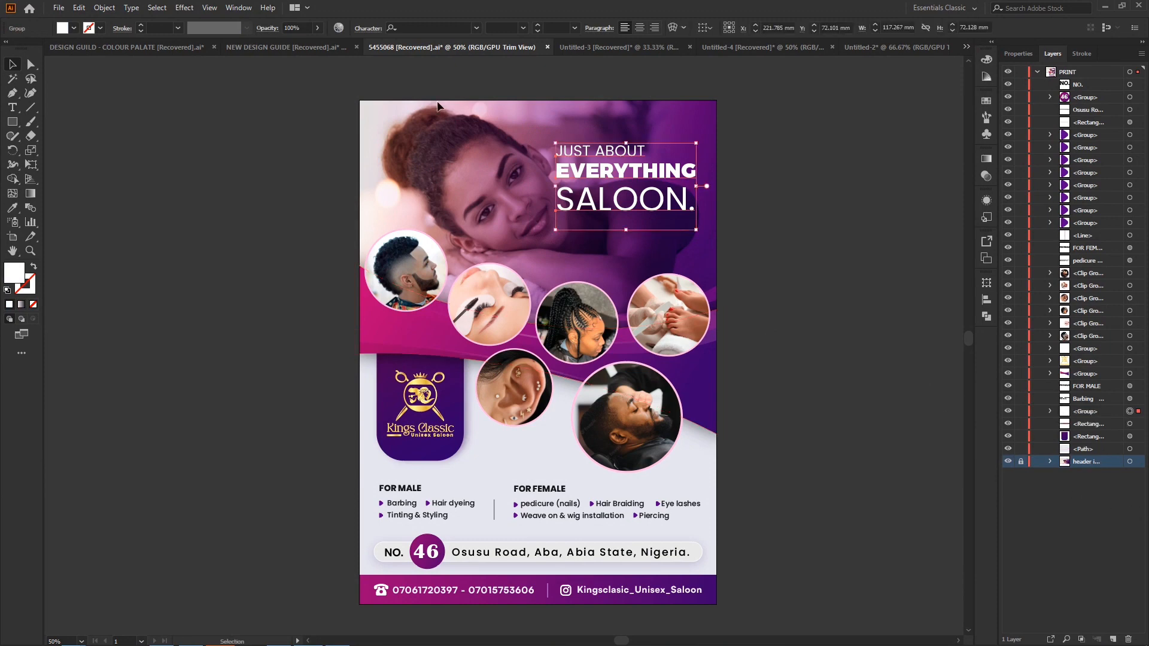
double_click(1089, 412)
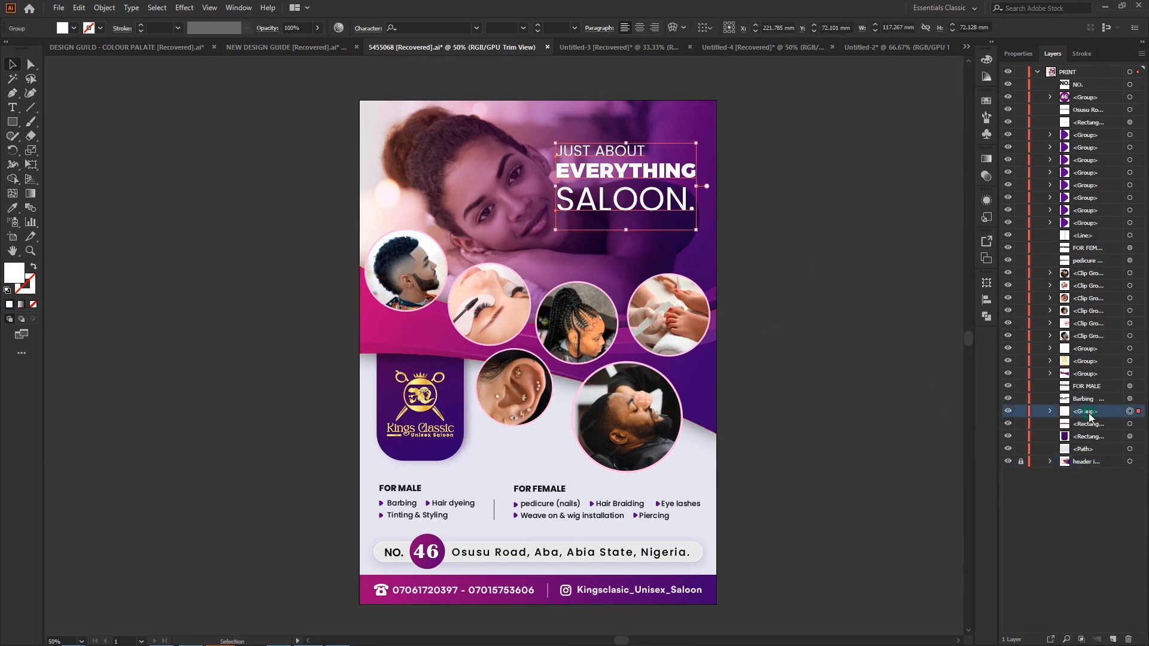
type("hero text")
left_click(1084, 462)
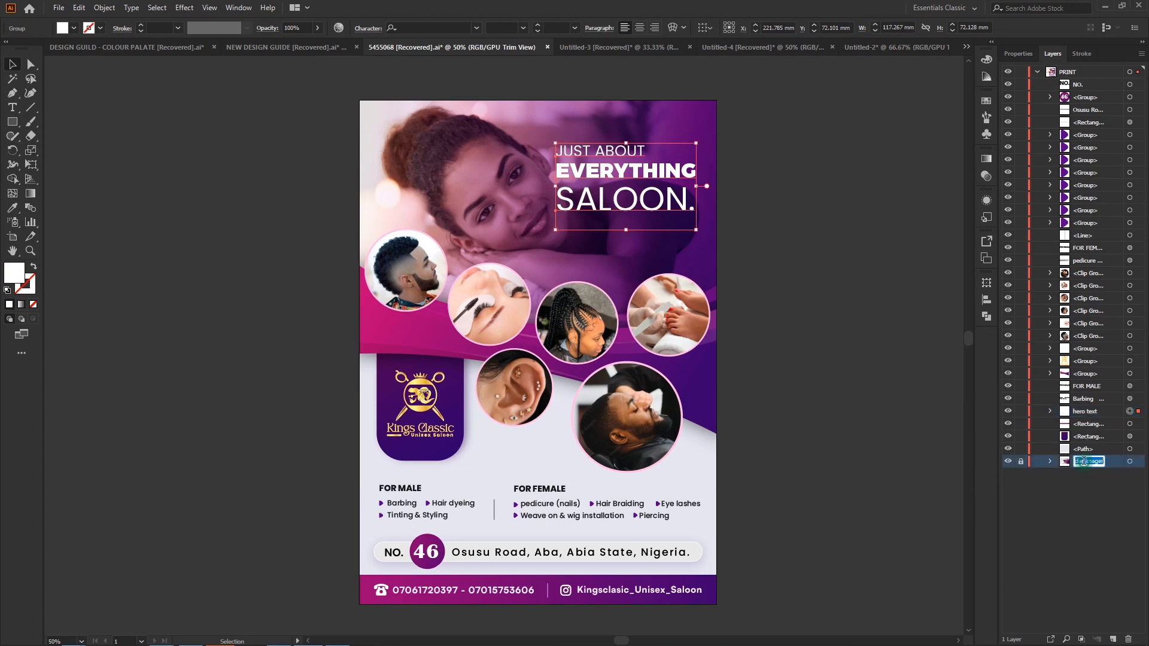
Clear the selection and widen the Layers panel so the full object names can be read.
double_click(1083, 462)
left_click(1078, 462)
left_click(887, 408)
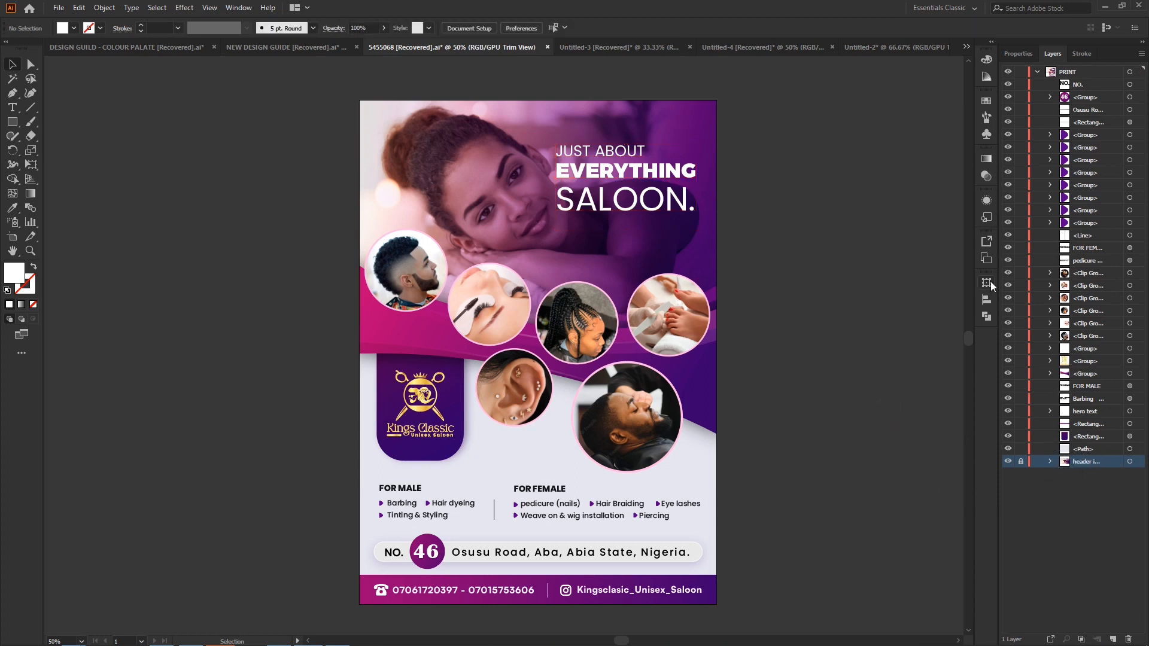
left_click_drag(999, 288, 939, 291)
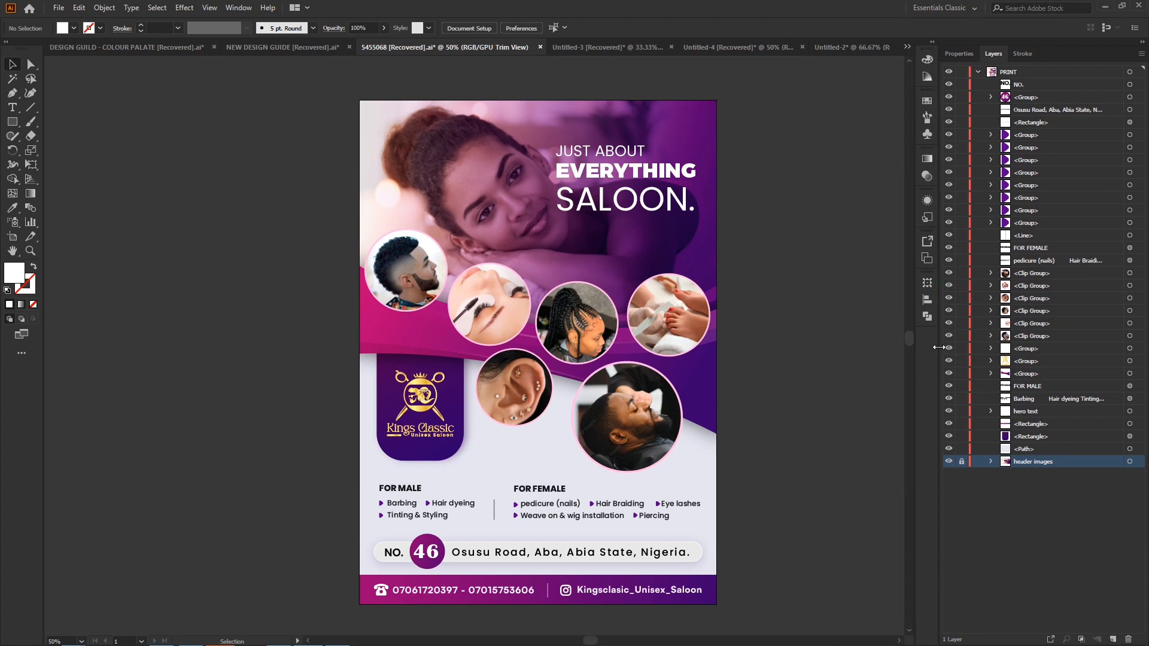
mouse_move(941, 351)
left_mouse_down()
mouse_move(1006, 347)
mouse_move(892, 352)
mouse_move(948, 352)
left_mouse_up()
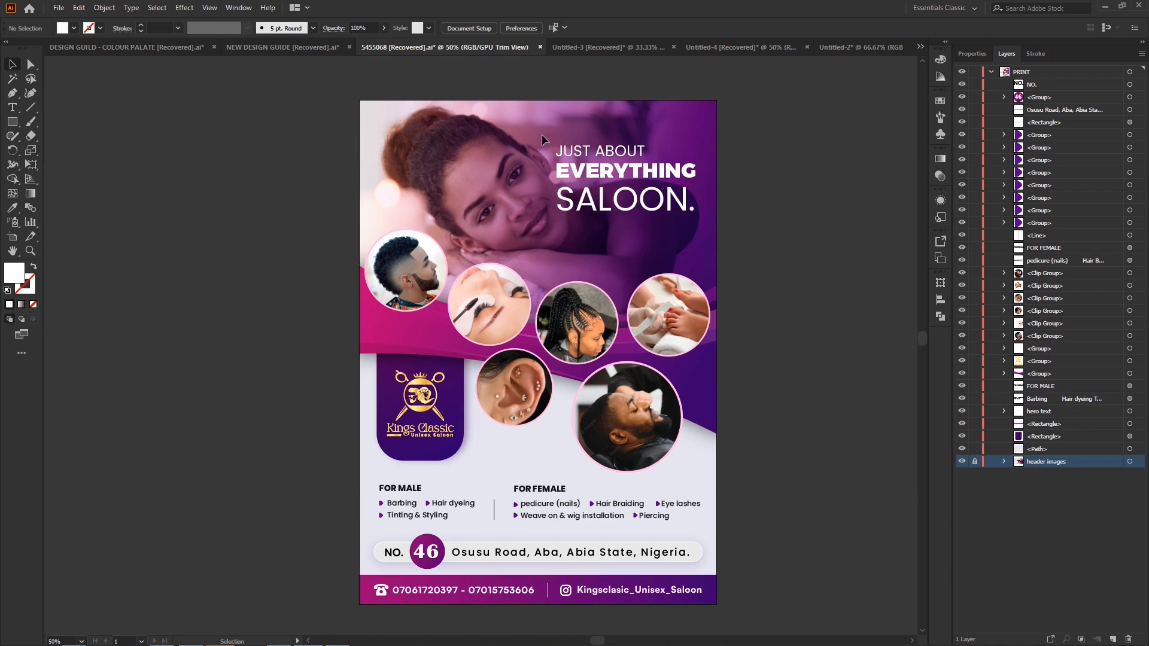
Test selecting the hero text group over the locked background, both directly and with a marquee.
left_click(560, 153)
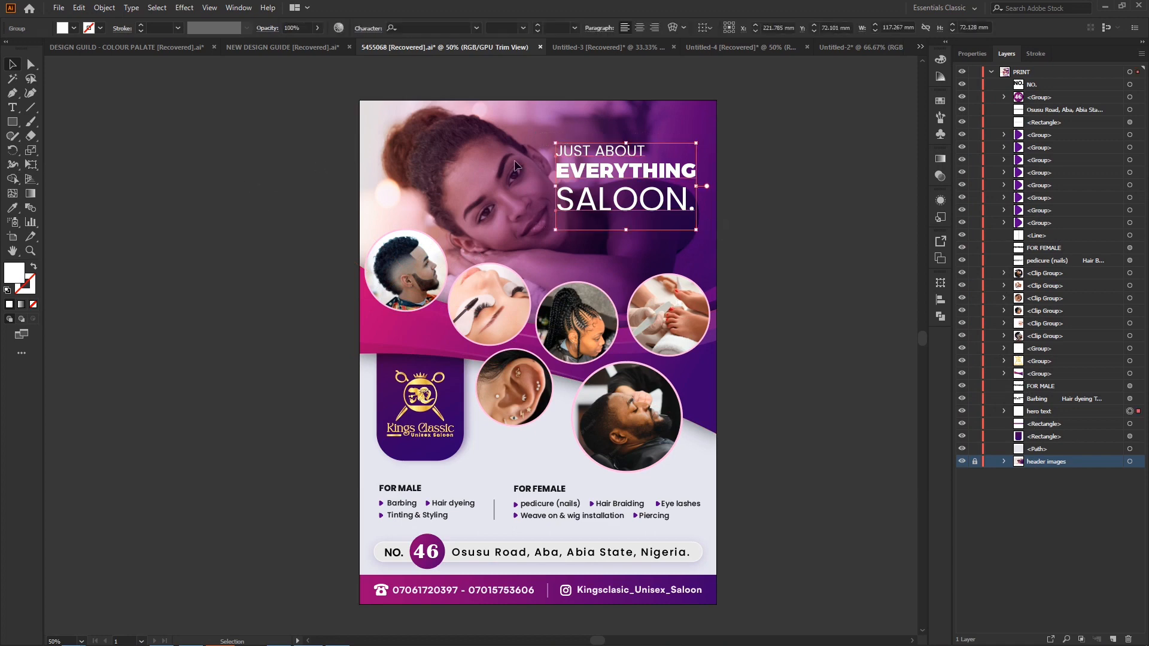
left_click(504, 172)
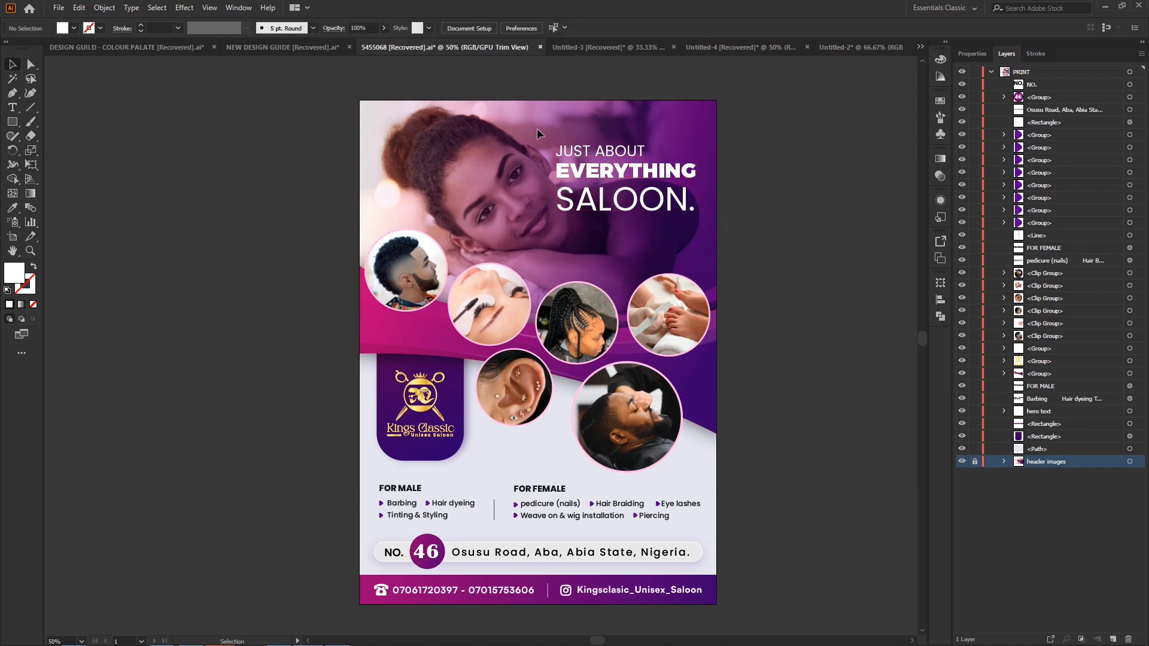
left_click_drag(537, 128, 728, 242)
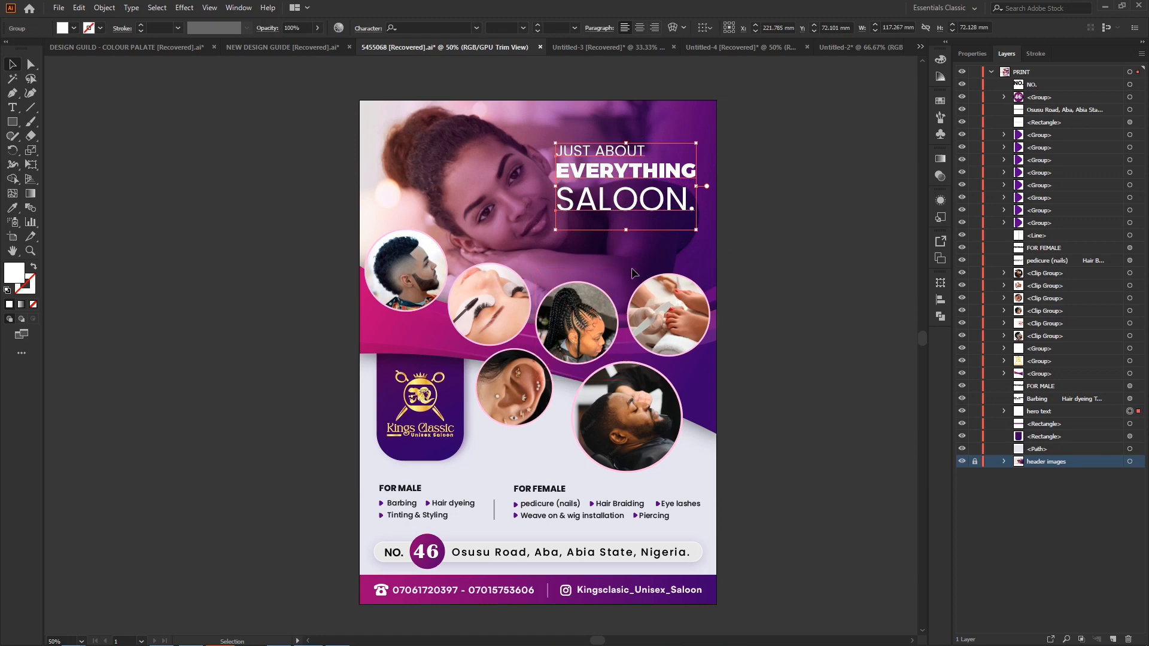
Select several circular service photos together over the locked background, then clear the selection.
left_click(395, 288)
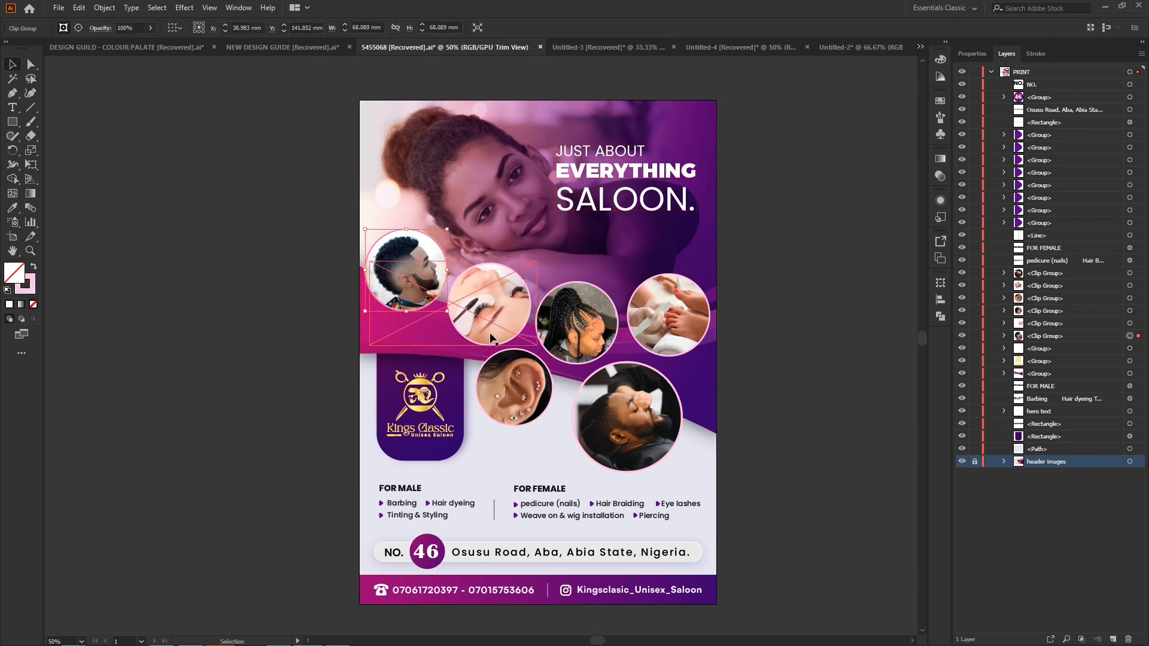
left_click(499, 303, "shift")
left_click(542, 322, "shift")
left_click(668, 314, "shift")
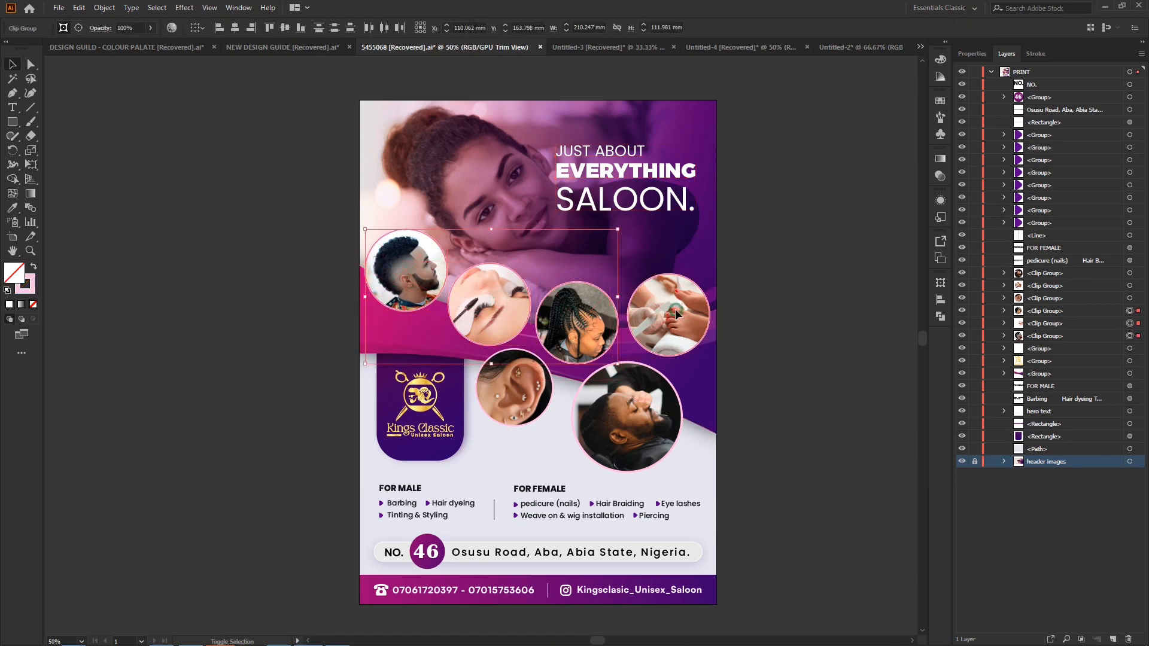
left_click(628, 419, "shift")
left_click(821, 285)
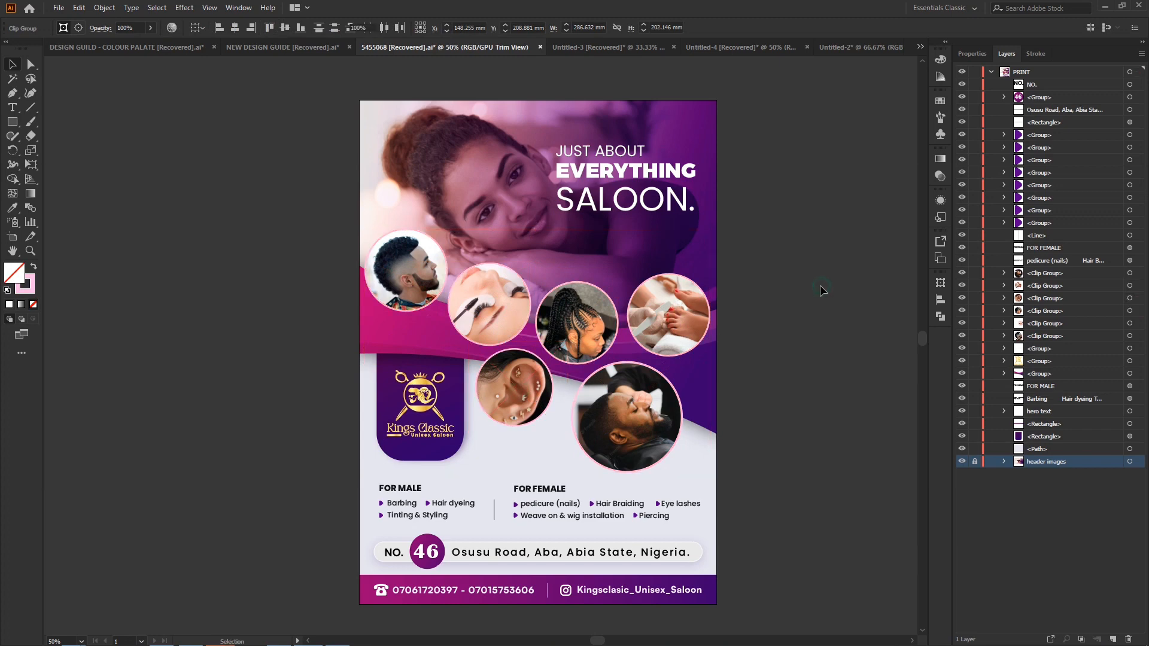
Expand the man's haircut photo clip group and select the linked image inside its ellipse.
left_click(419, 279)
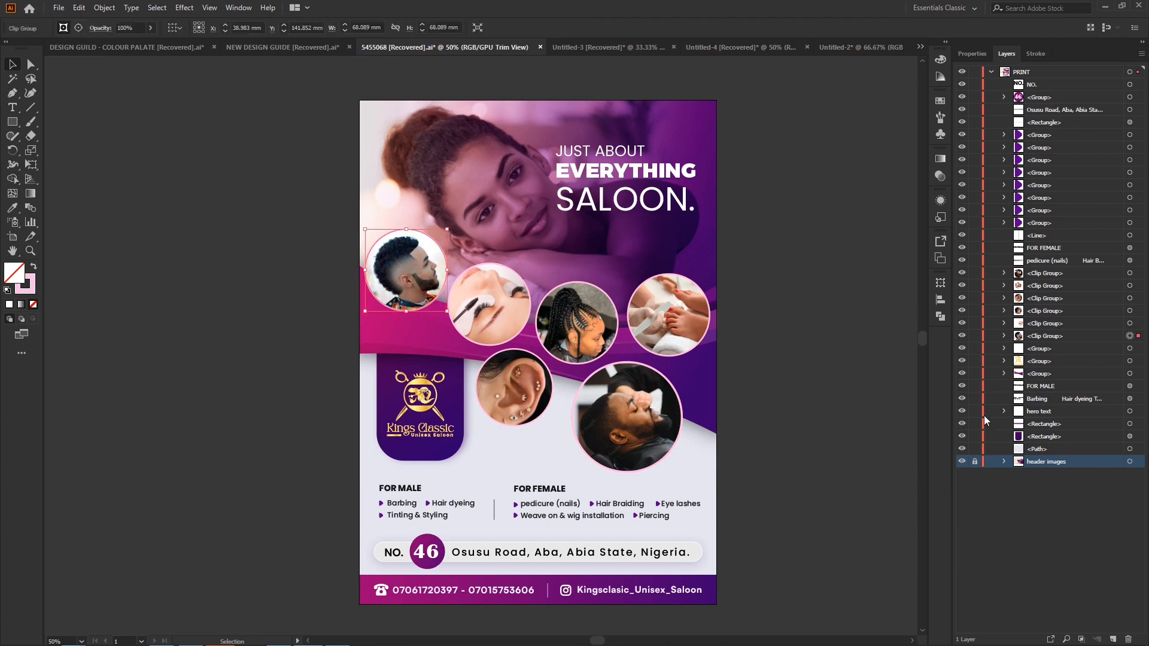
left_click(1004, 336)
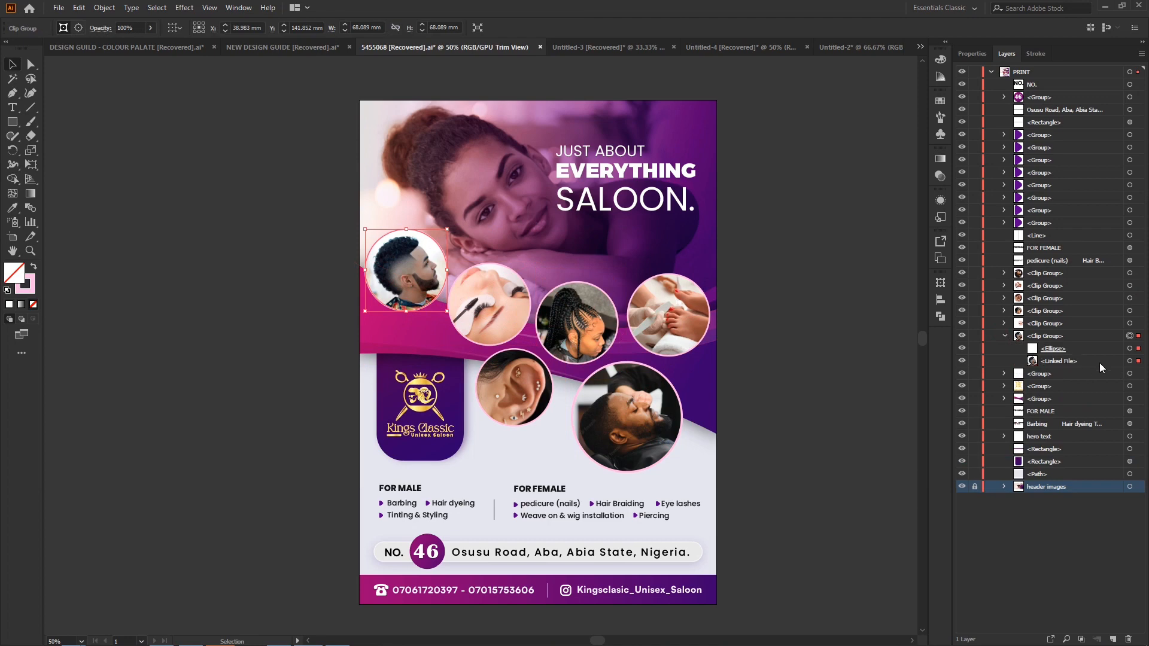
left_click(1139, 362)
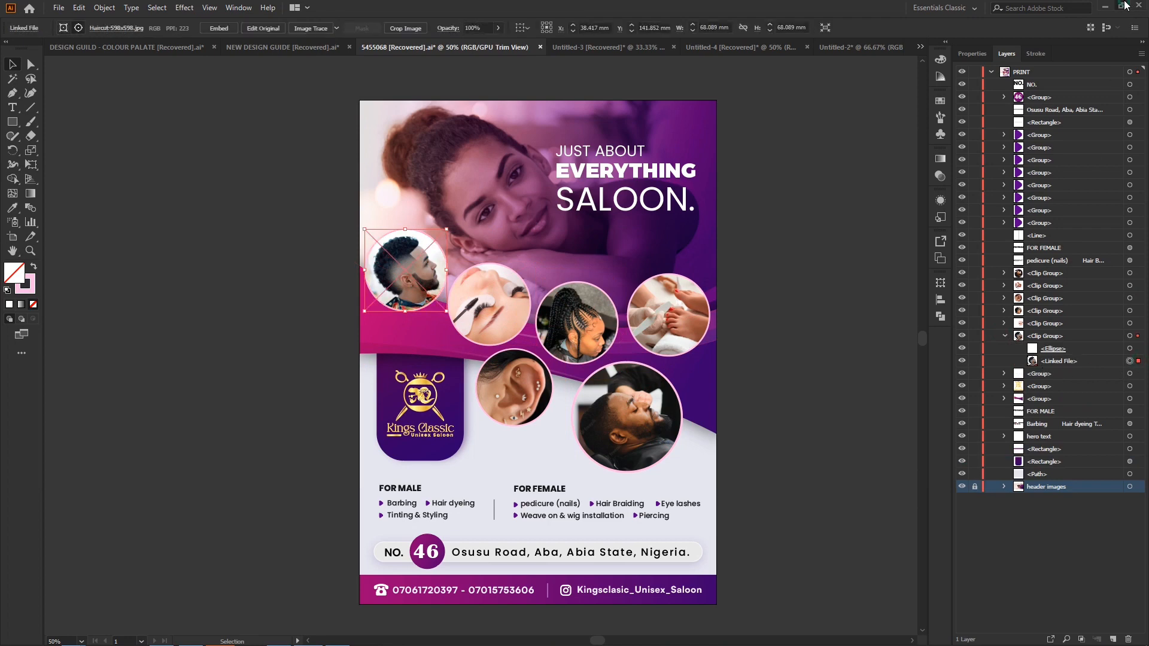
Place the MONDAY flyer image from the desktop, accept the colour conversion without further warnings, and scale the image to about 80 mm wide.
left_click_drag(428, 7, 568, 23)
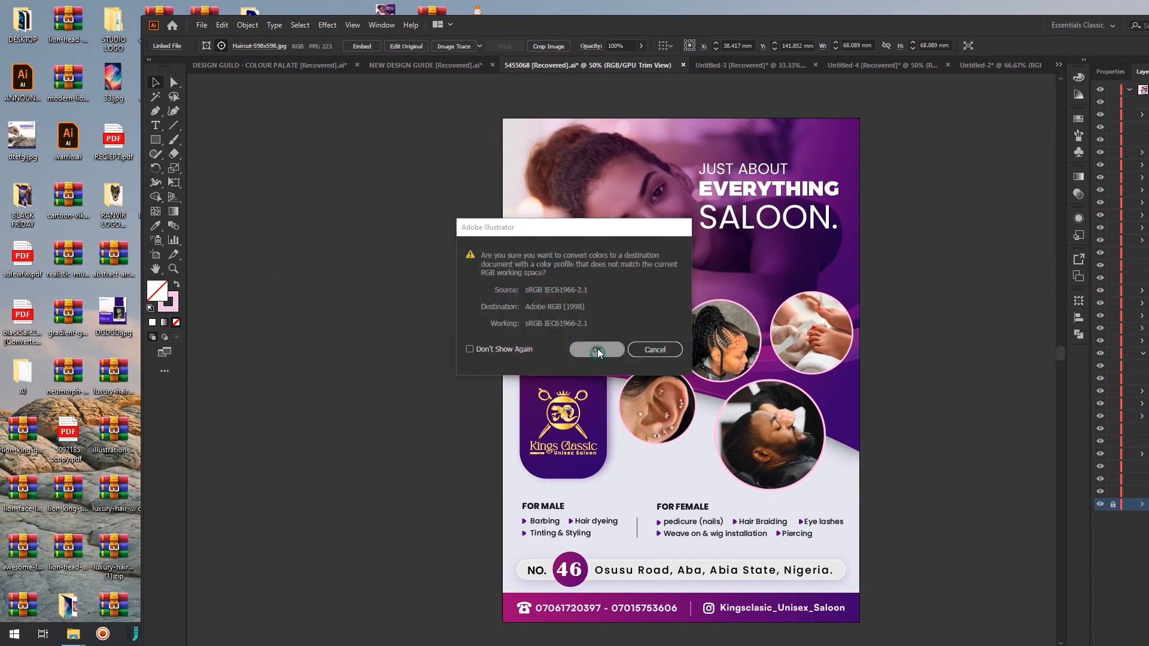
left_click(501, 349)
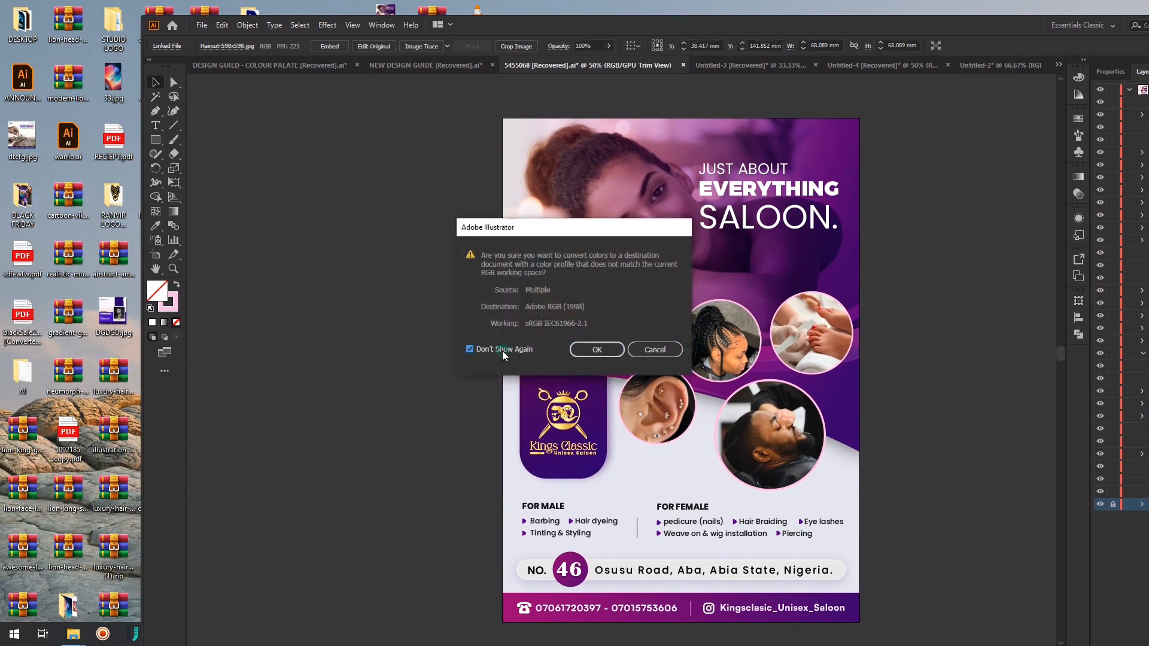
left_click(593, 350)
double_click(656, 20)
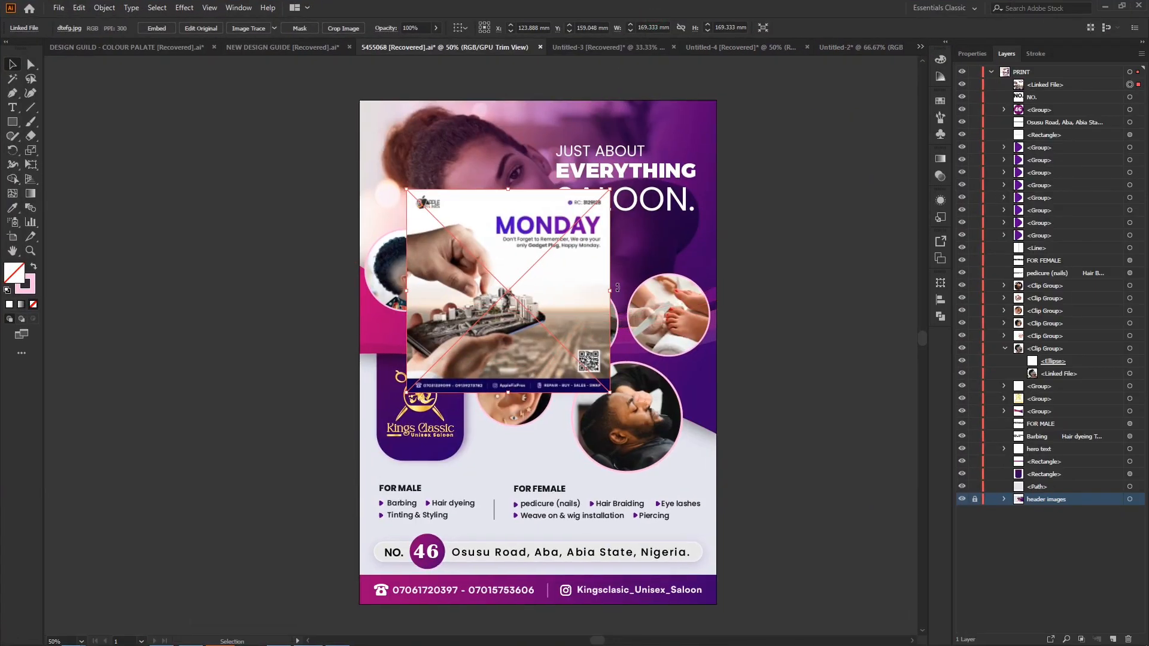
left_click_drag(615, 292, 534, 278)
Move the placed linked image into the haircut photo's clip group, directly below its ellipse and above the original image.
left_click(407, 274)
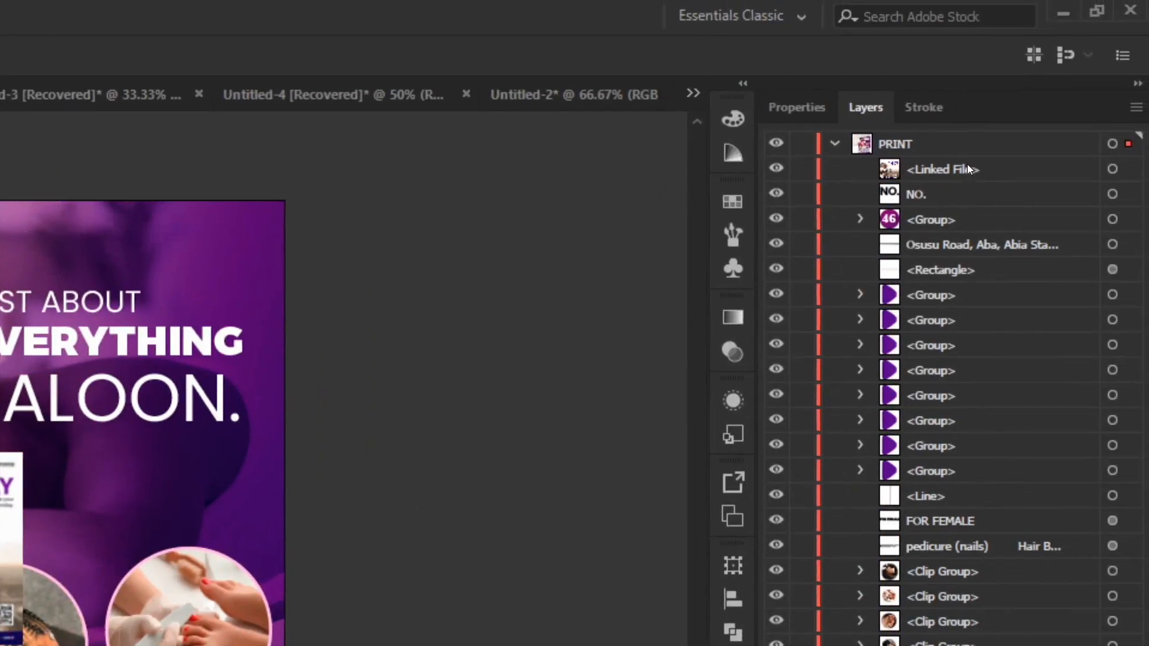
left_click(968, 169)
left_click_drag(968, 169, 967, 645)
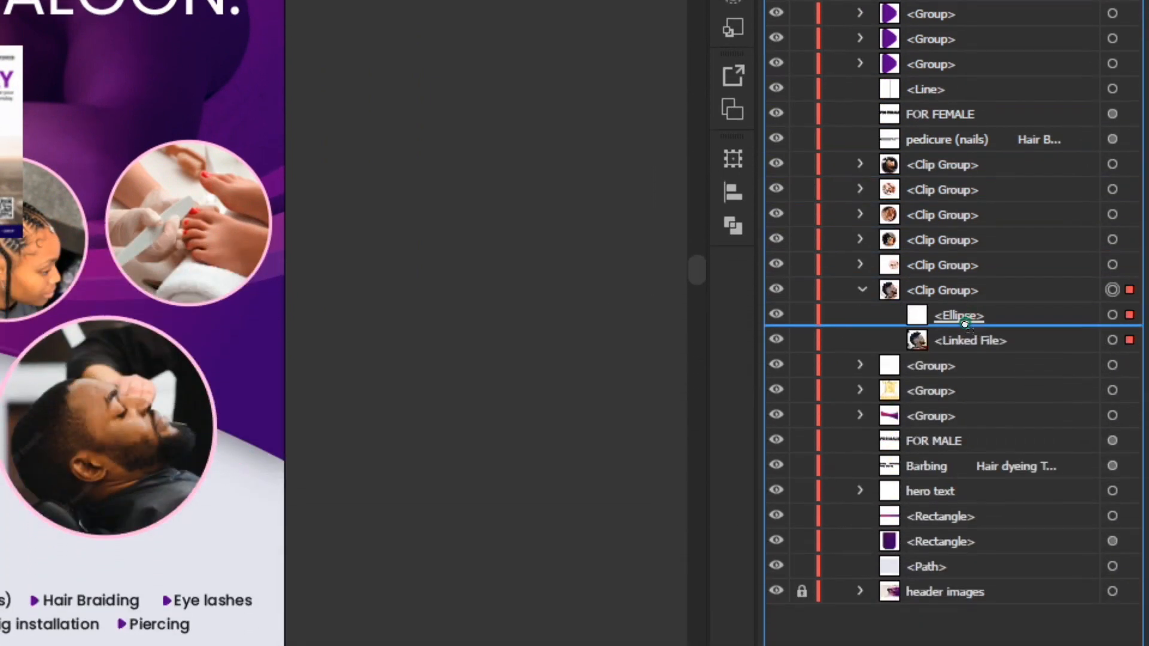
left_click_drag(964, 324, 963, 325)
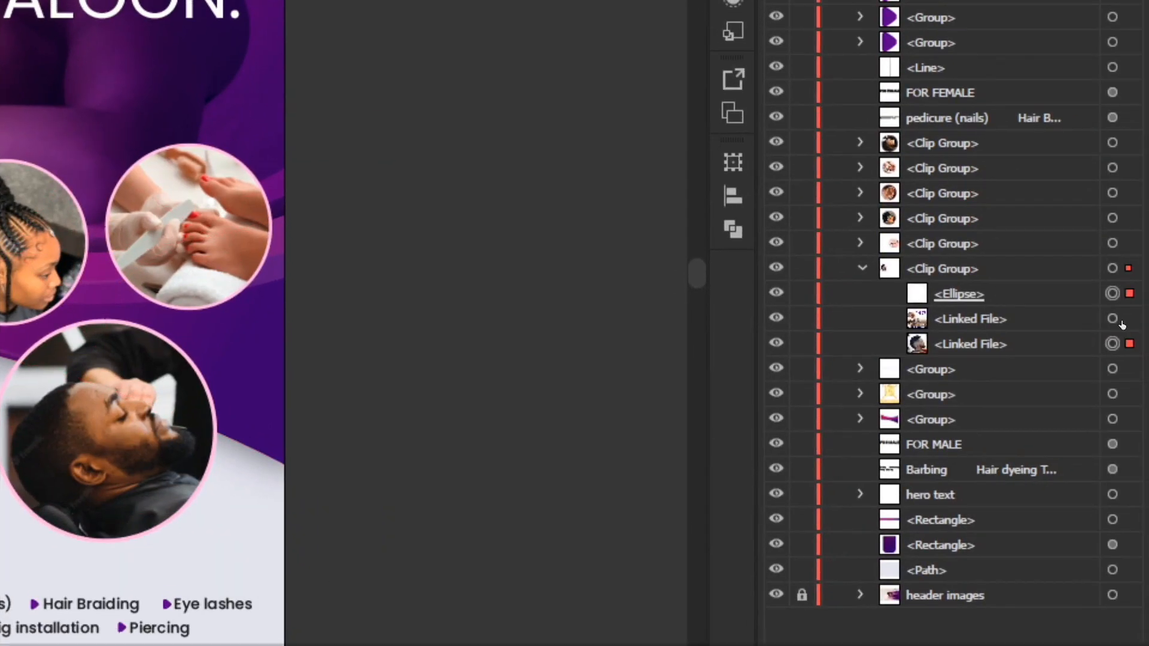
Select the newly clipped image and move it over the haircut photo's circle so it fills the mask.
left_click(1130, 322)
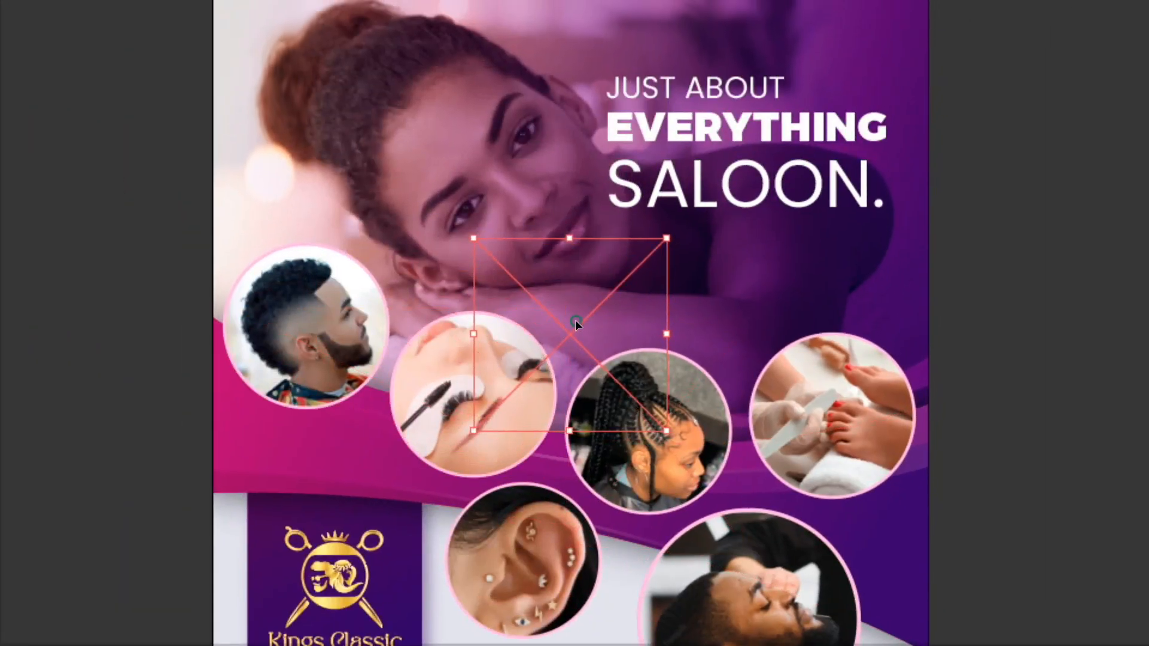
left_click_drag(576, 320, 473, 319)
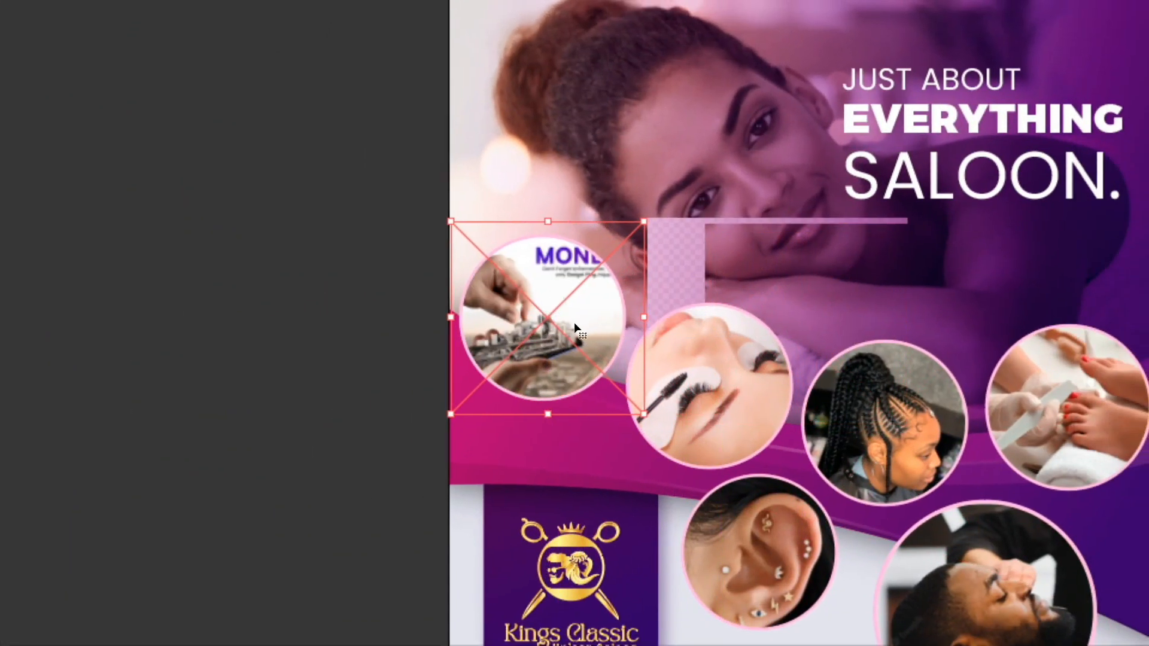
key("ctrl+0")
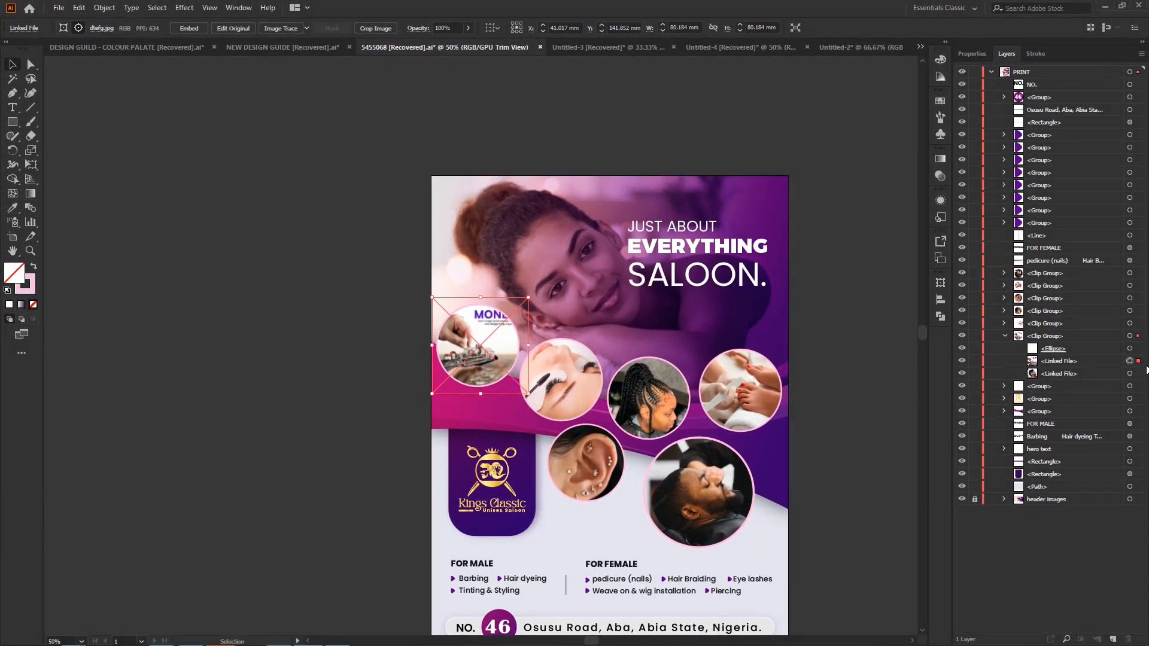
Delete the MONDAY image from the haircut photo's clip group so only the original linked image remains under the ellipse.
key("Delete")
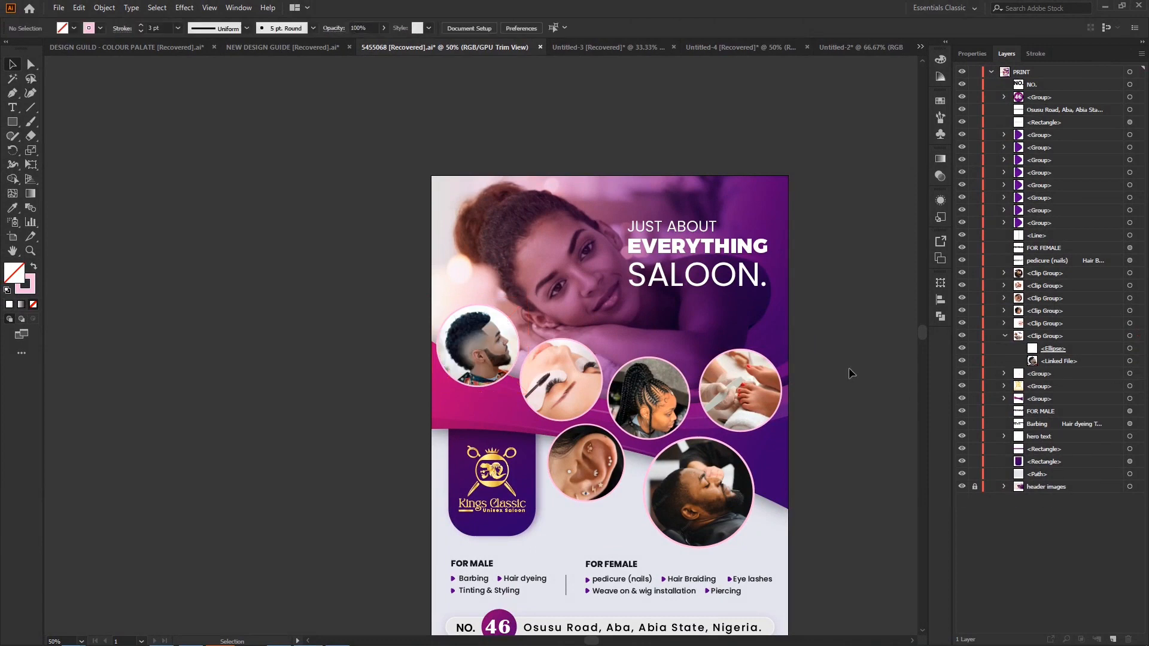
key("a")
scroll(487, 325, "right", 3)
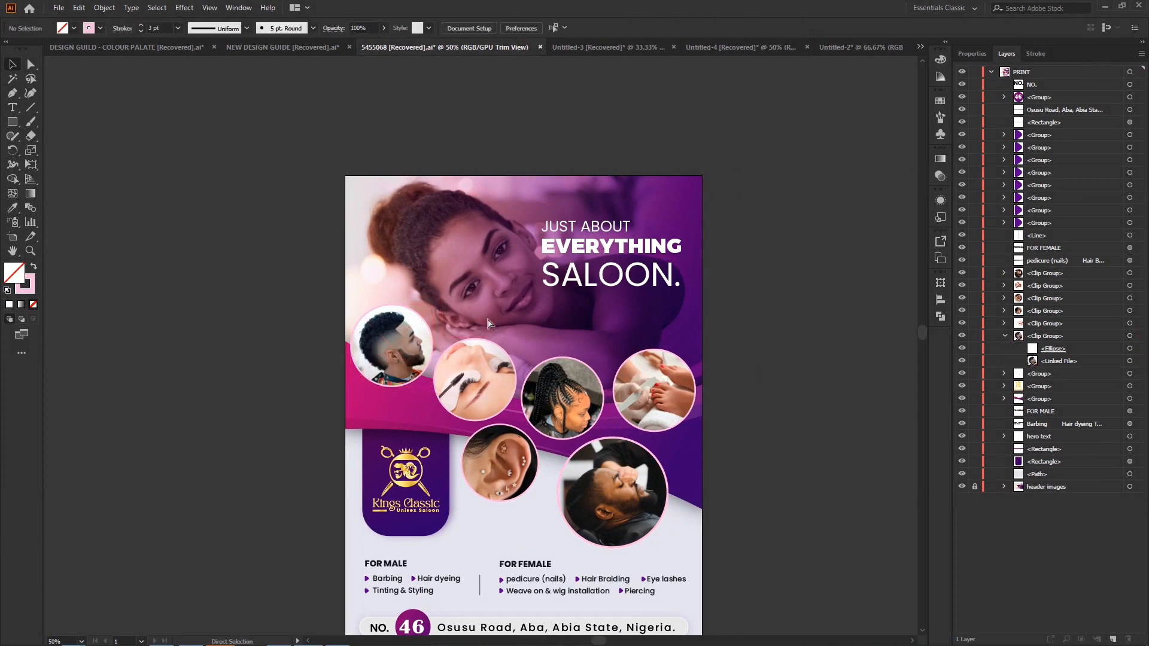
Bring the desktop image dtefg.jpg onto the upper part of the salon flyer as a linked file.
key("v")
left_click(15, 123)
left_click(1123, 6)
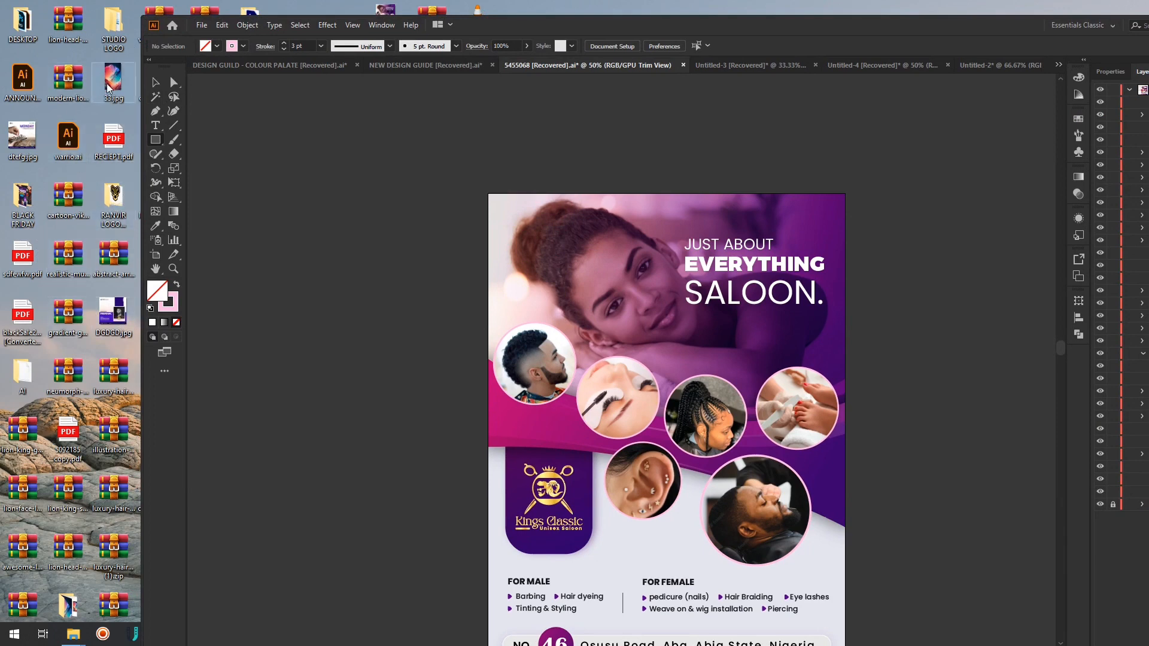
left_click_drag(8, 137, 572, 303)
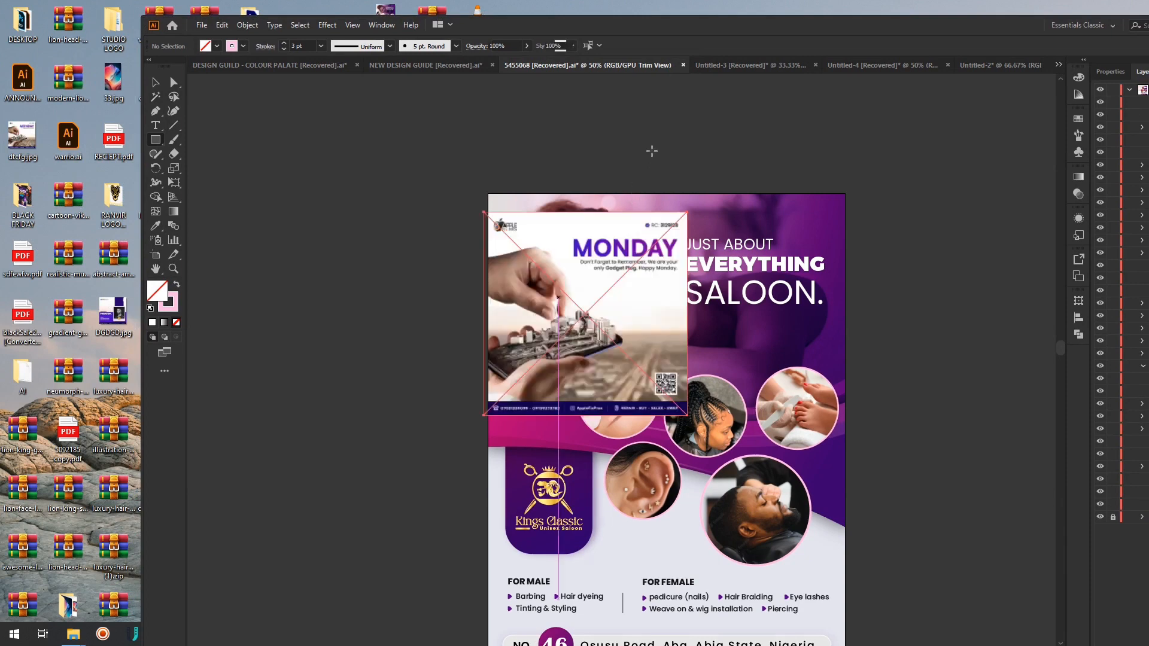
double_click(680, 23)
Select the placed MONDAY image and move it across to the middle of the flyer, below the headline's first line.
left_click_drag(450, 271, 523, 290)
key("Delete")
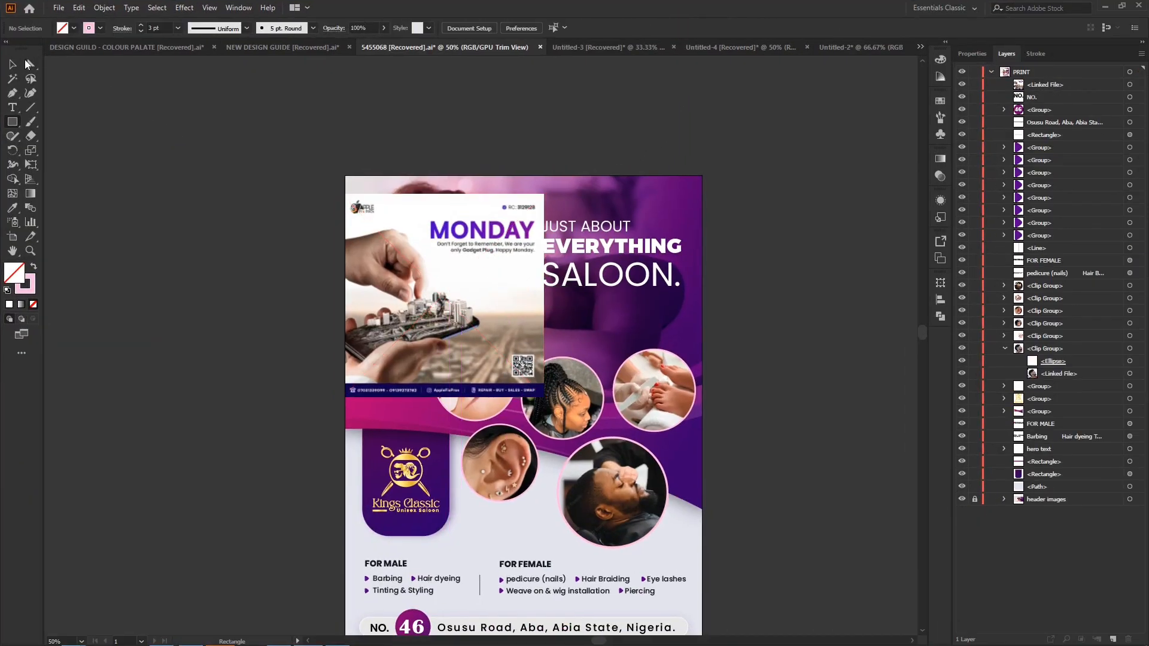
left_click(13, 65)
left_click_drag(456, 287, 523, 320)
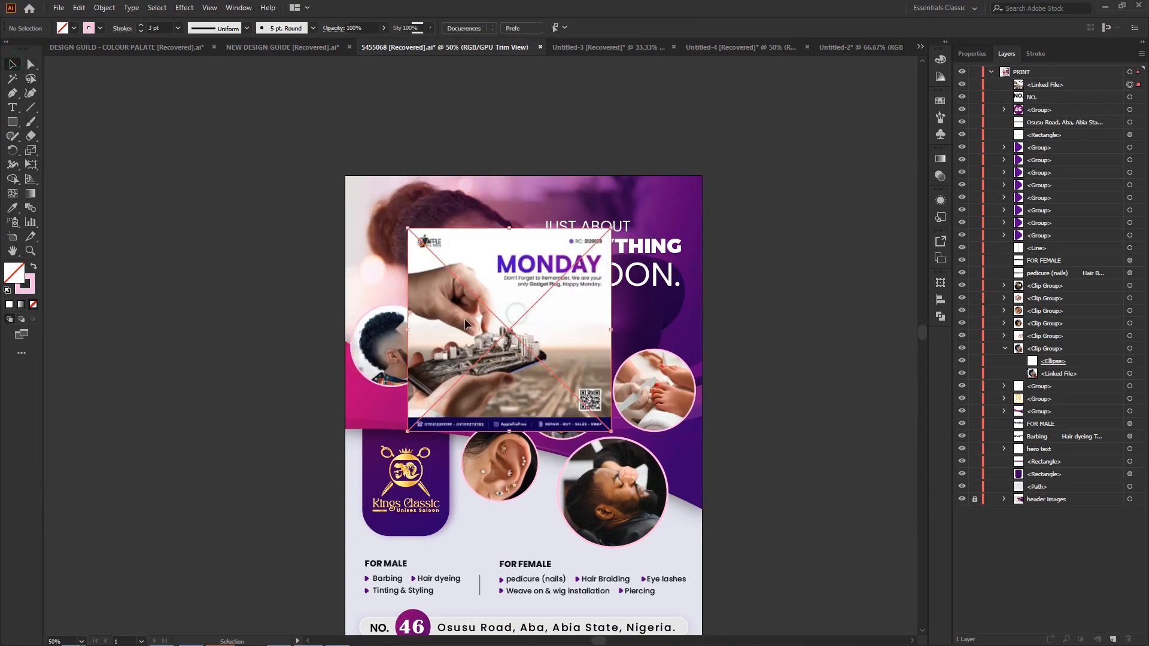
Examine the available shape tools and the full list of tools that can be added to the toolbar.
left_click_drag(12, 122, 76, 155)
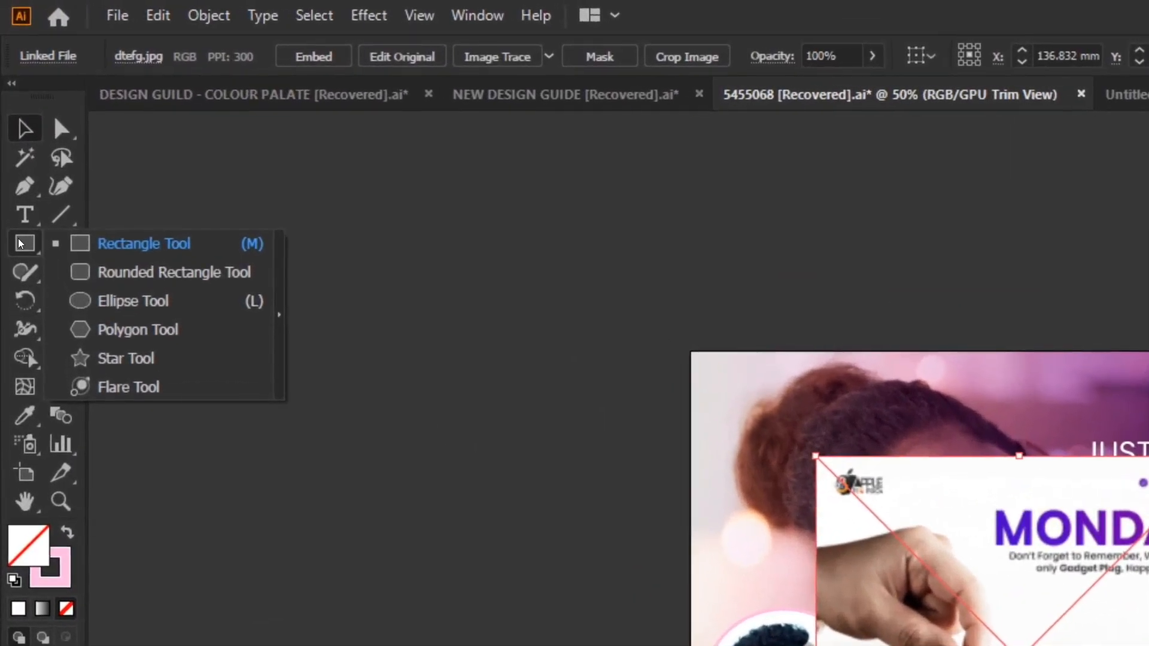
left_click(8, 119)
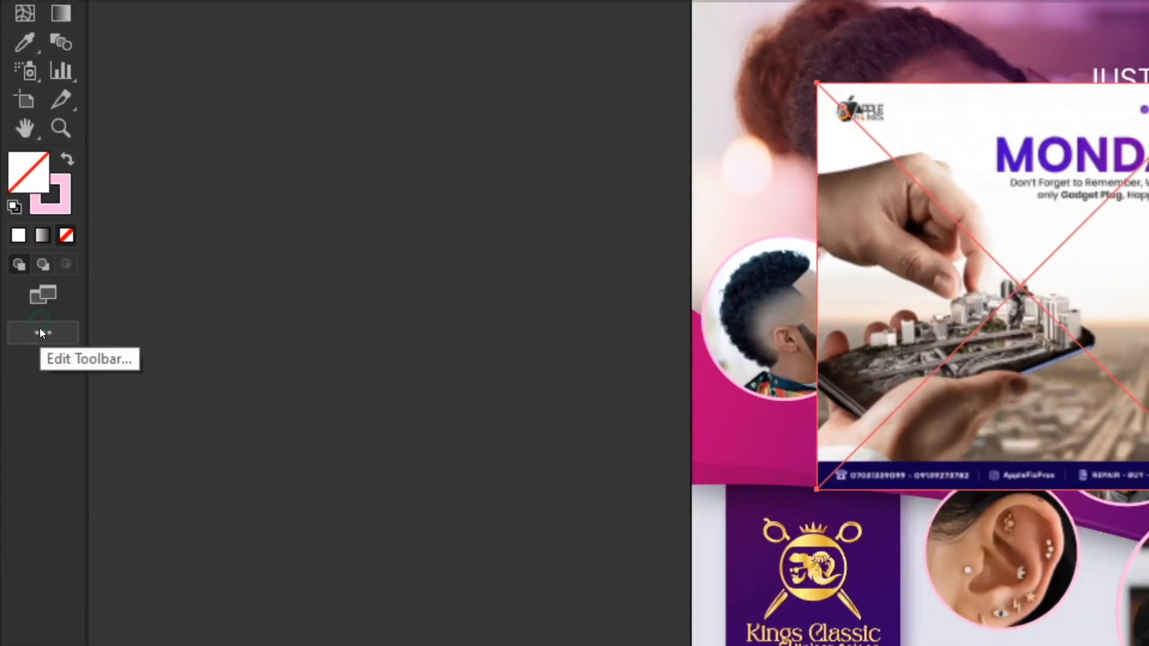
left_click(41, 330)
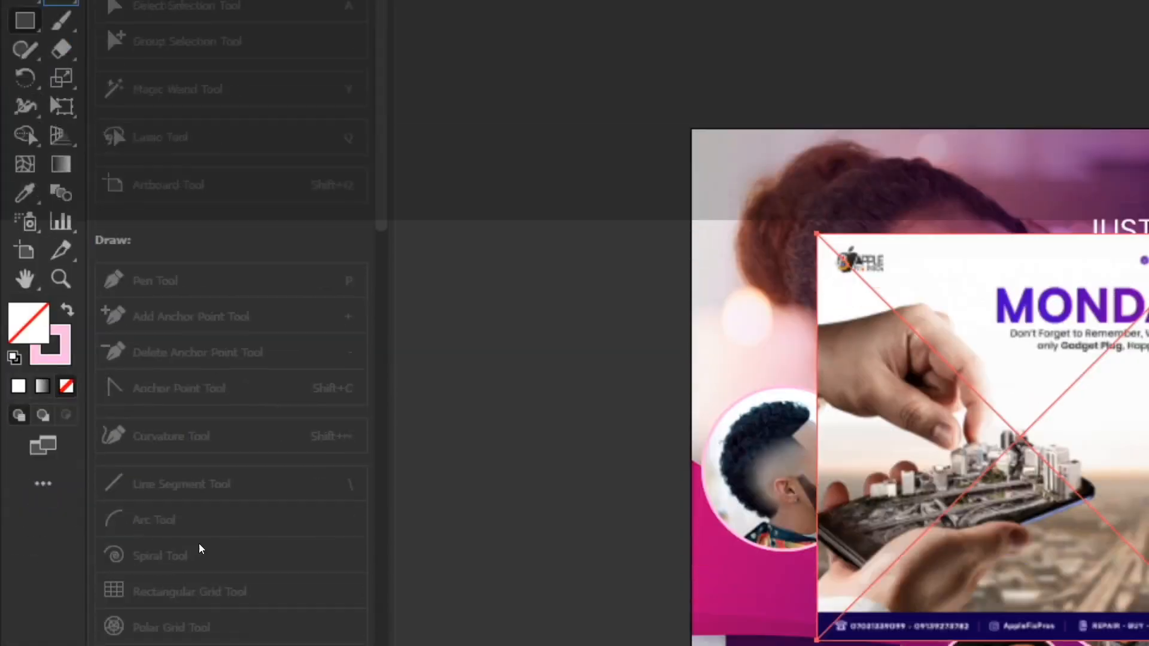
left_click(10, 408)
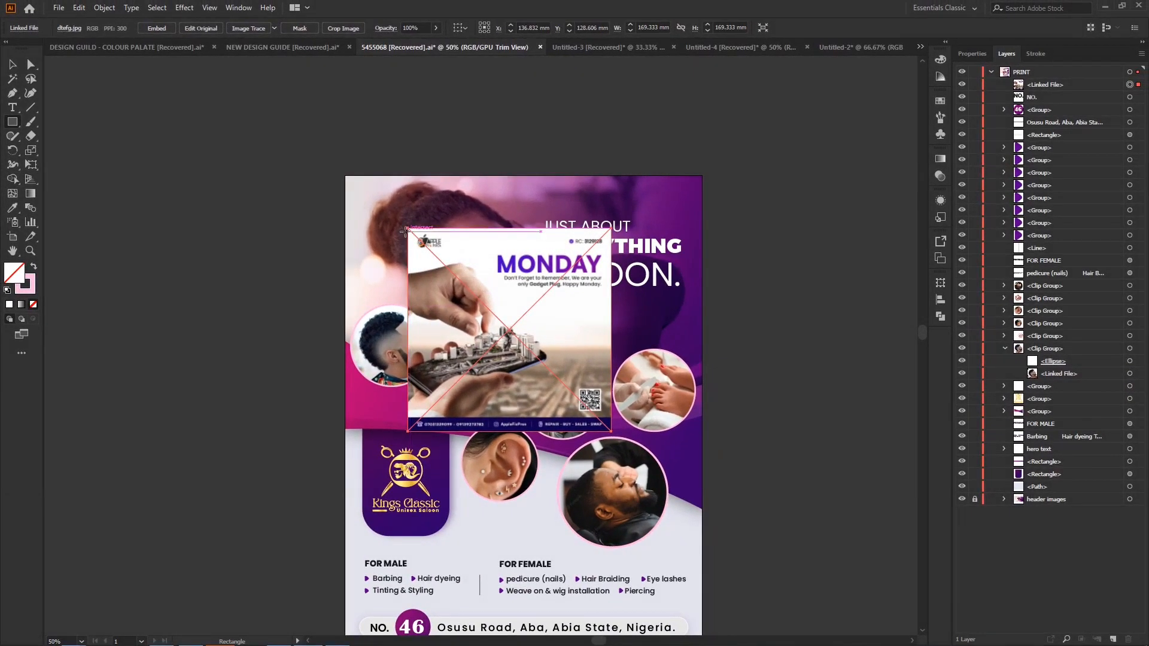
Draw a circle about 135 mm in diameter over the MONDAY image and swap its fill and stroke for a solid pink fill.
left_click(12, 122)
left_click(53, 151)
left_click_drag(423, 241, 584, 400)
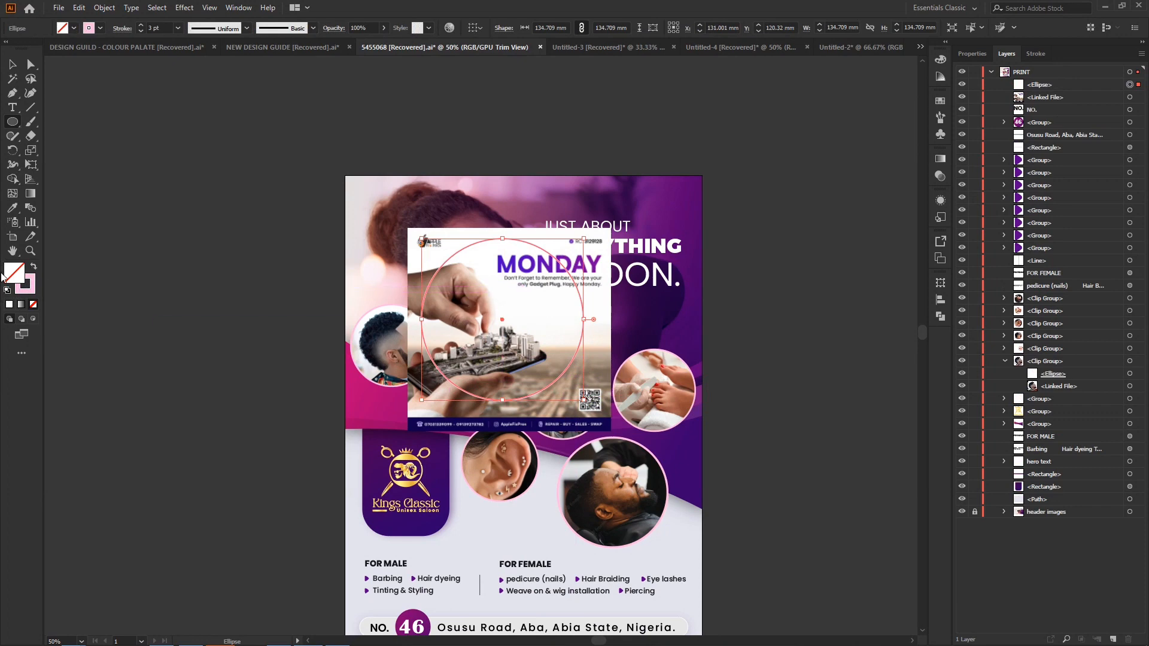
left_click(33, 270)
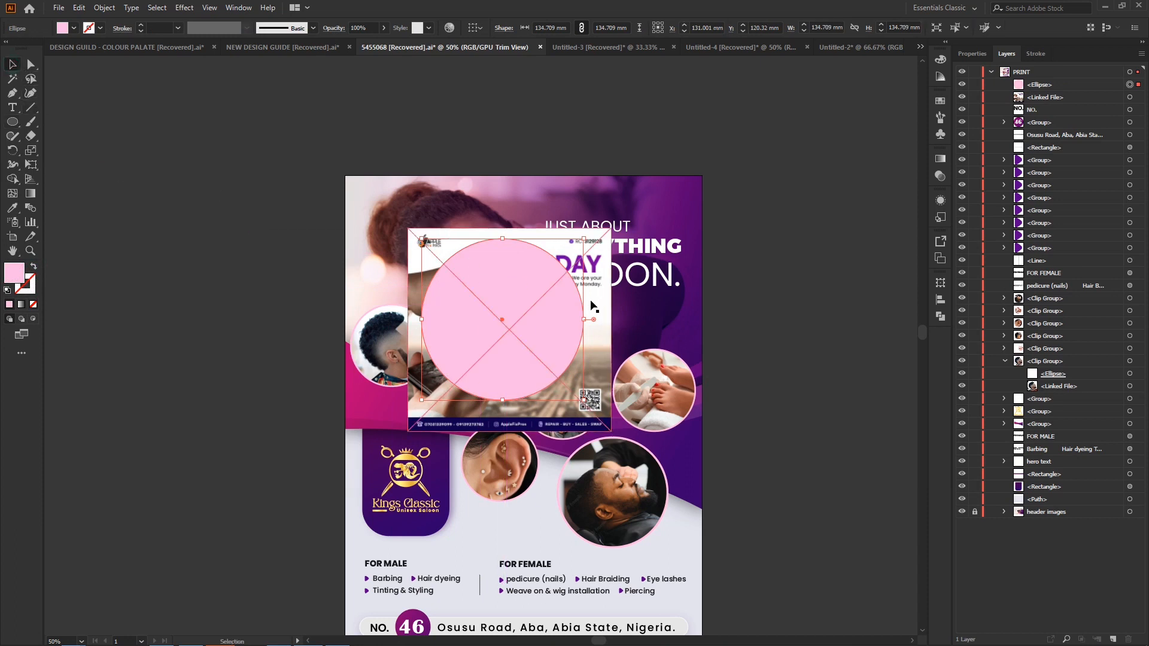
Select the pink circle together with the MONDAY image and make a clipping mask from them.
left_click(602, 246, "shift")
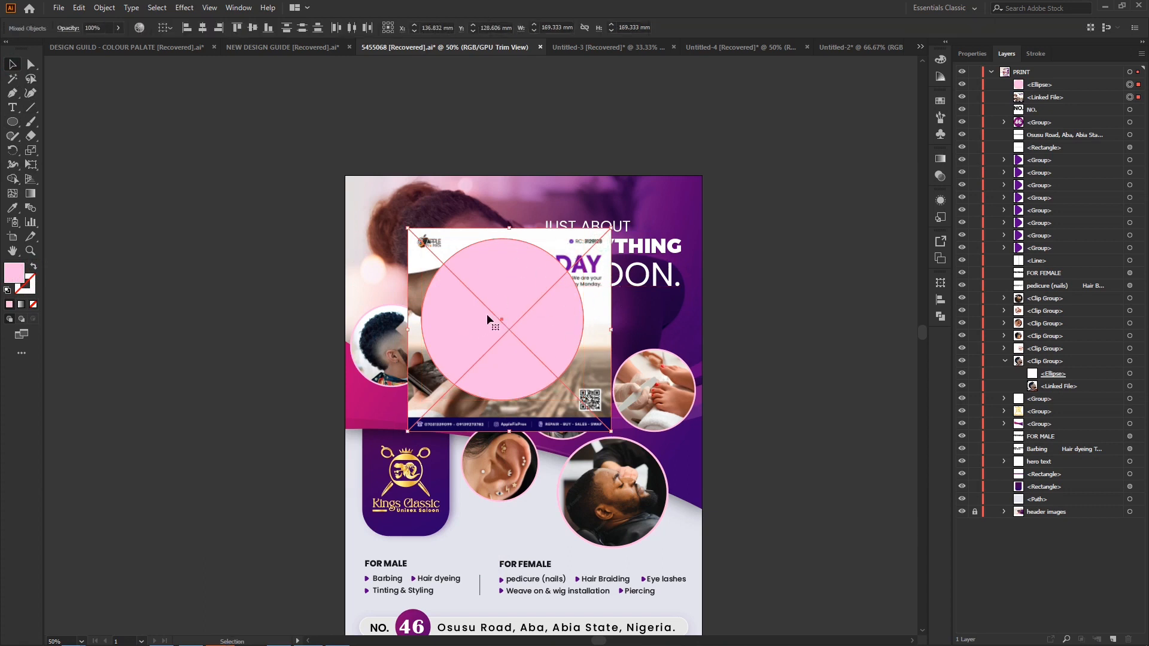
right_click(501, 308)
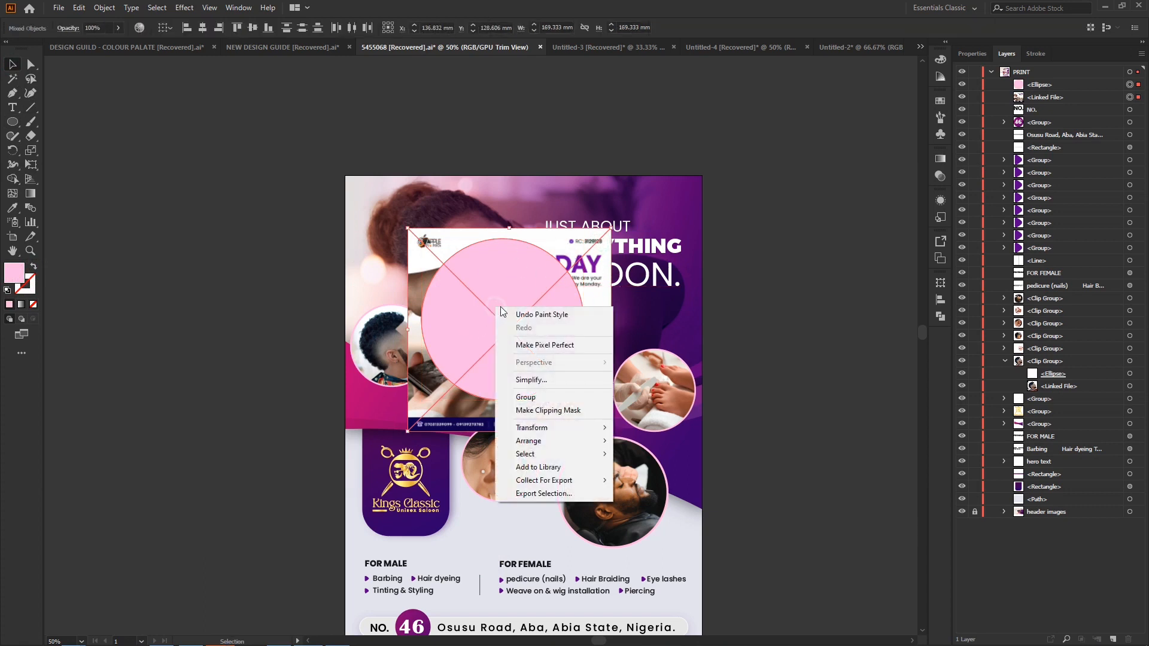
left_click(567, 411)
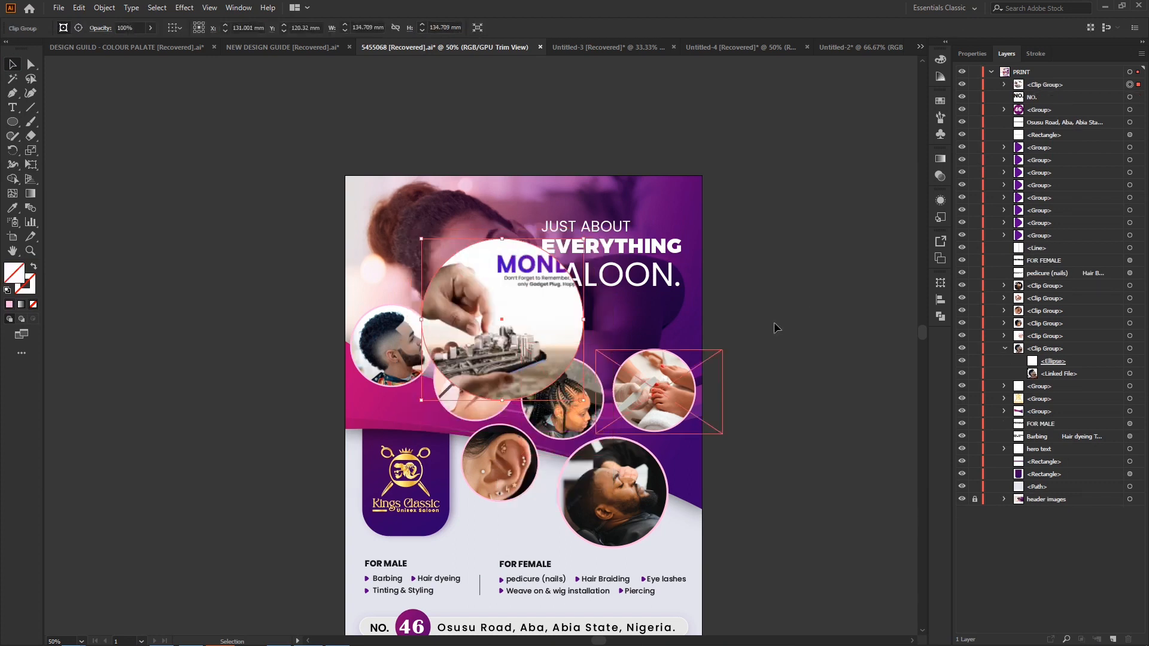
Give the circular MONDAY clip group a pink stroke with a weight of 6 pt.
left_click(762, 389)
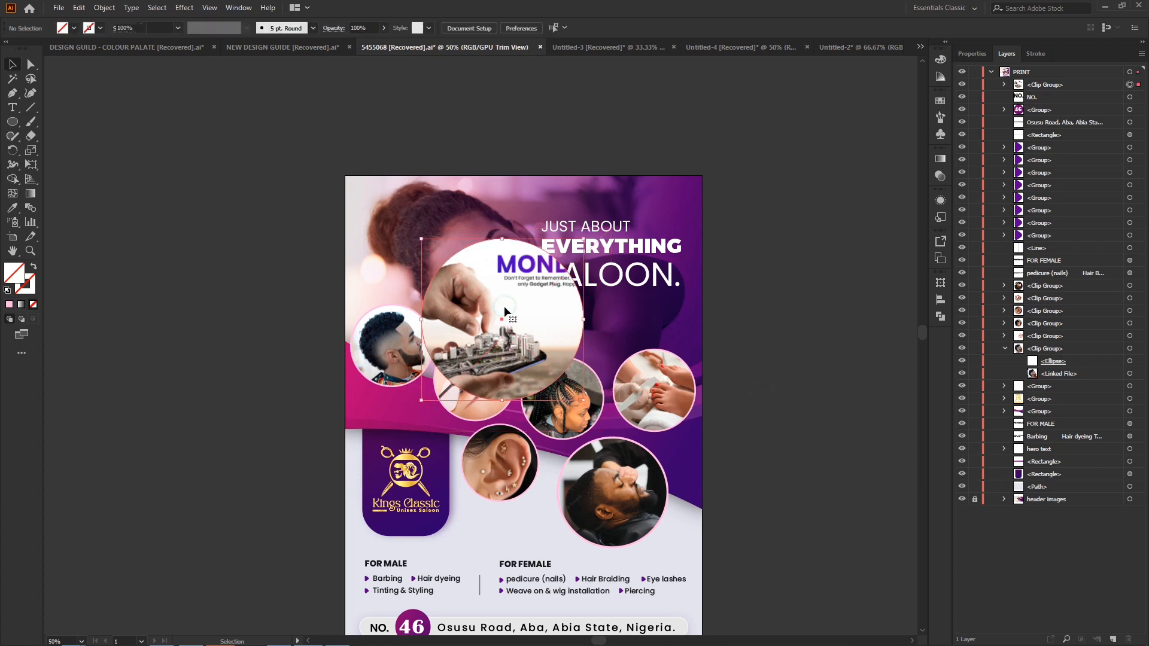
left_click(506, 310)
left_click(1037, 54)
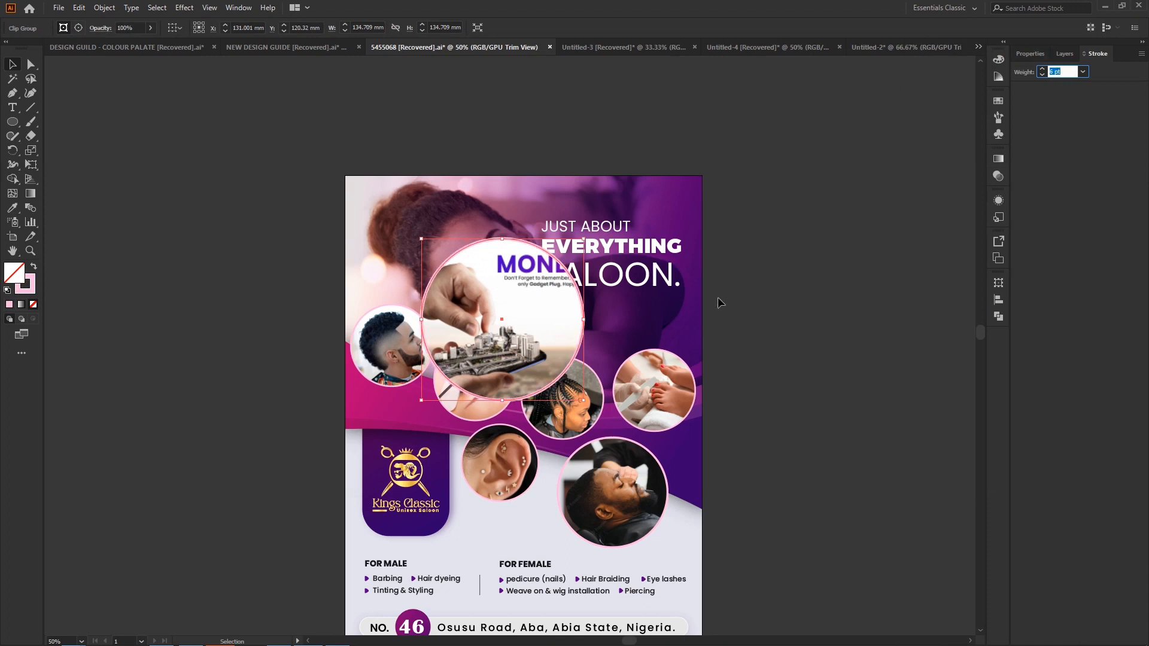
Move the circular MONDAY clip group down the flyer and delete it.
mouse_move(541, 394)
left_mouse_down()
mouse_move(488, 357)
mouse_move(565, 611)
left_mouse_up()
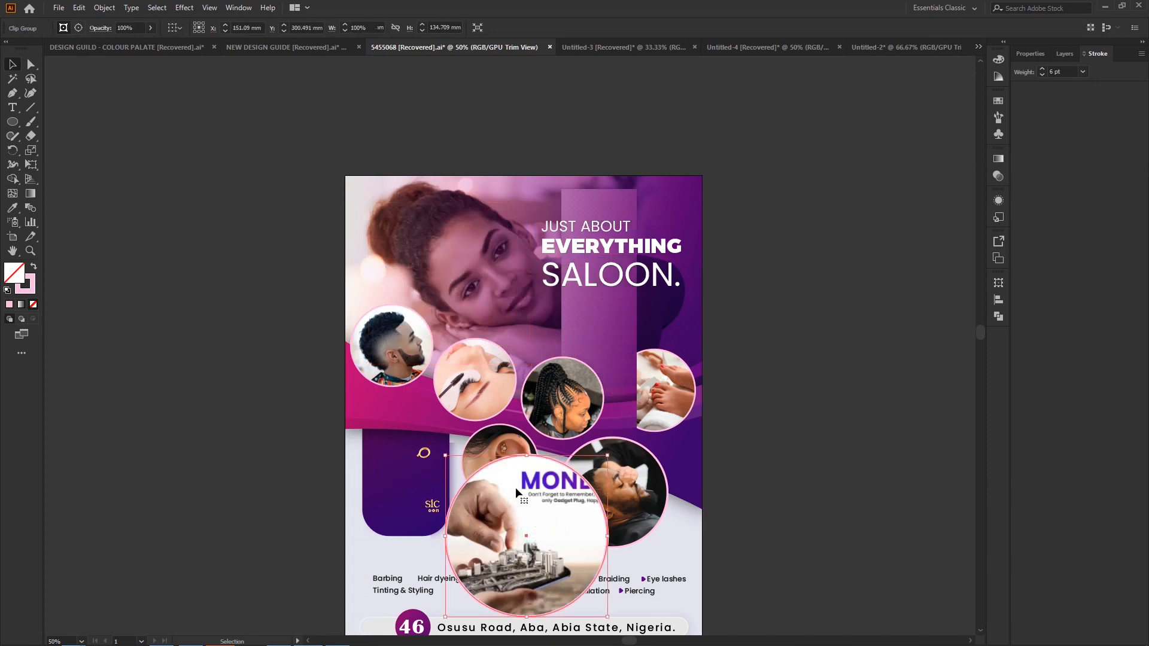
key("Delete")
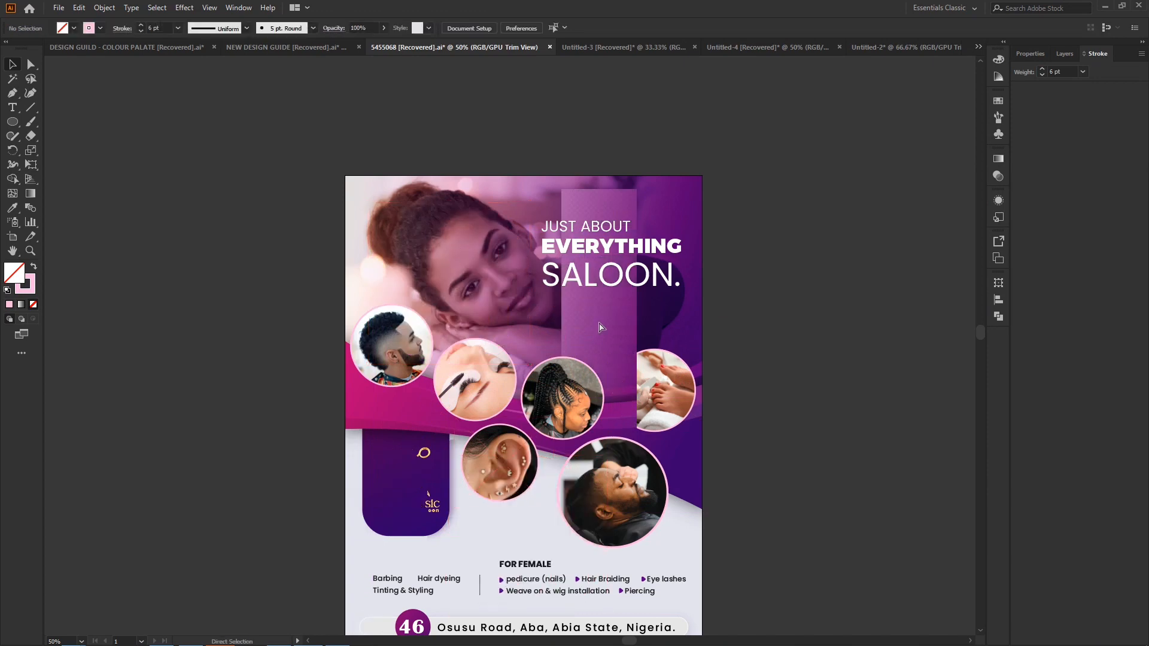
key("ctrl+minus")
key("ctrl+plus")
scroll(591, 317, "down", 3)
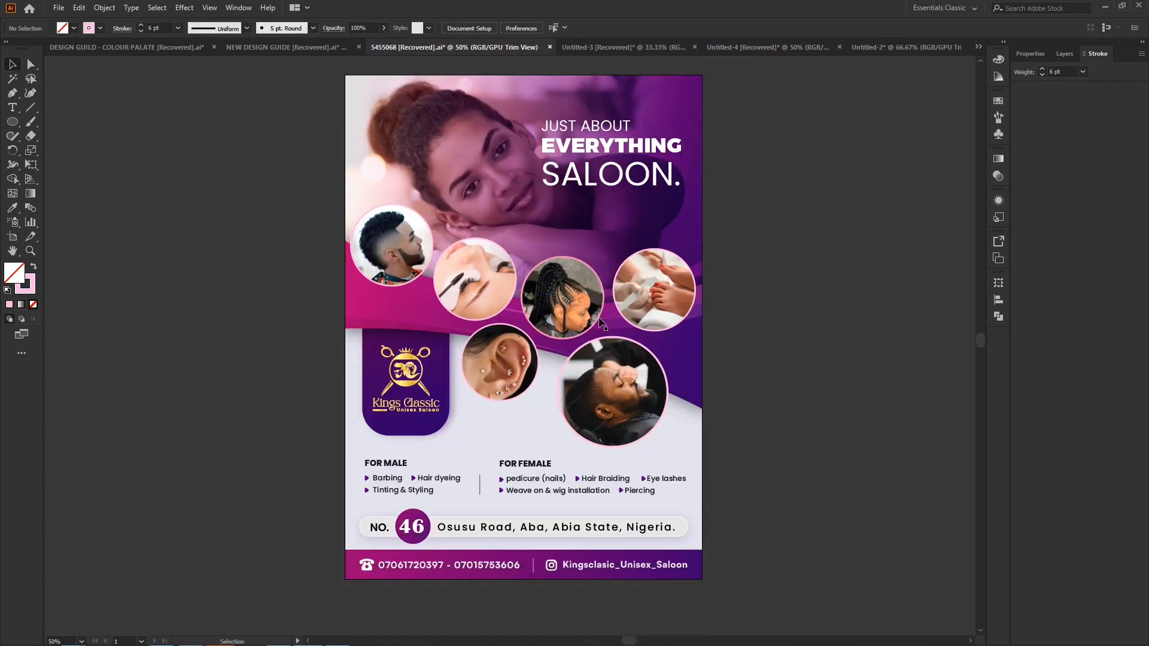
Expand the clip group of the reclining bearded man's photo and select the linked image beneath its ellipse.
left_click(423, 268)
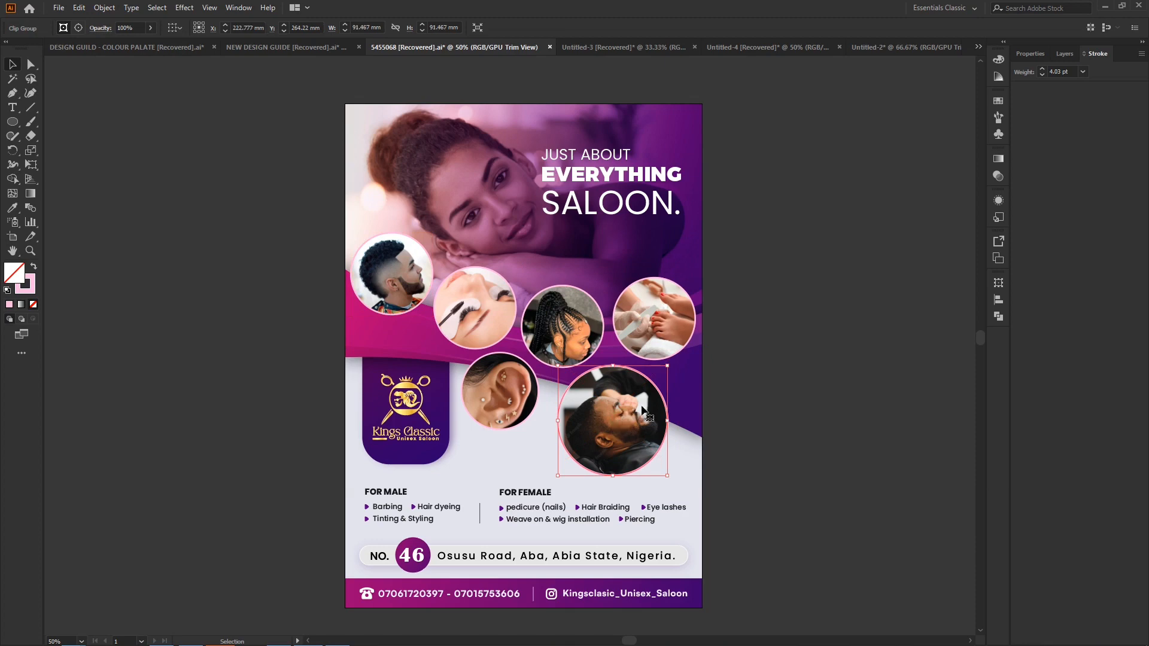
left_click(1065, 54)
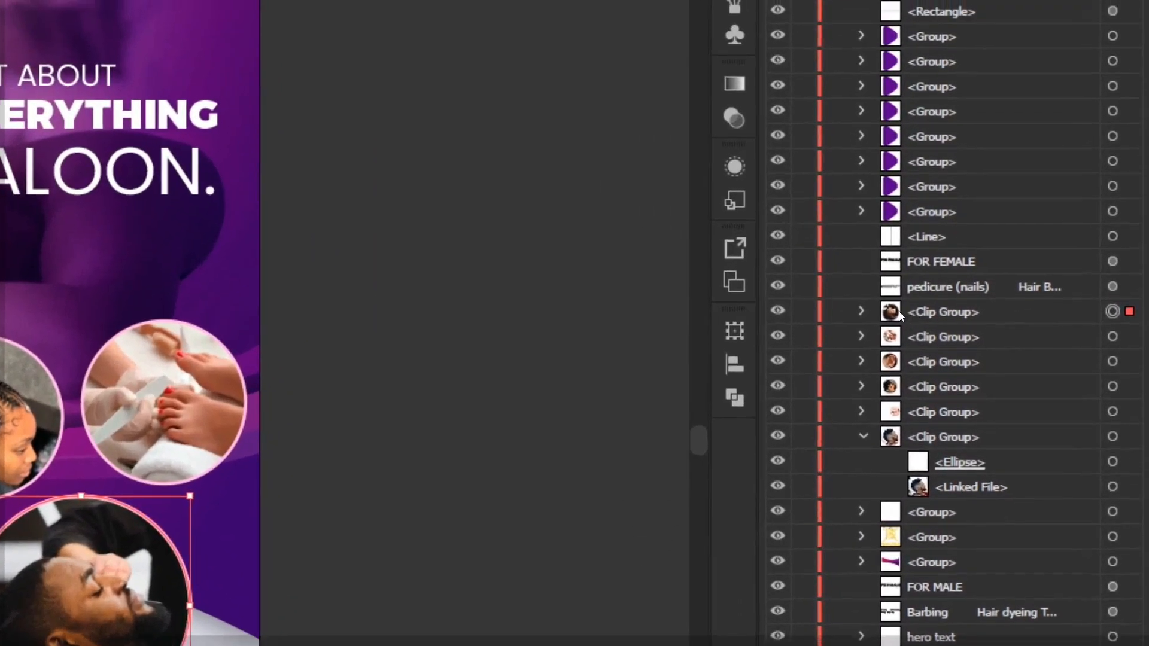
left_click(859, 324)
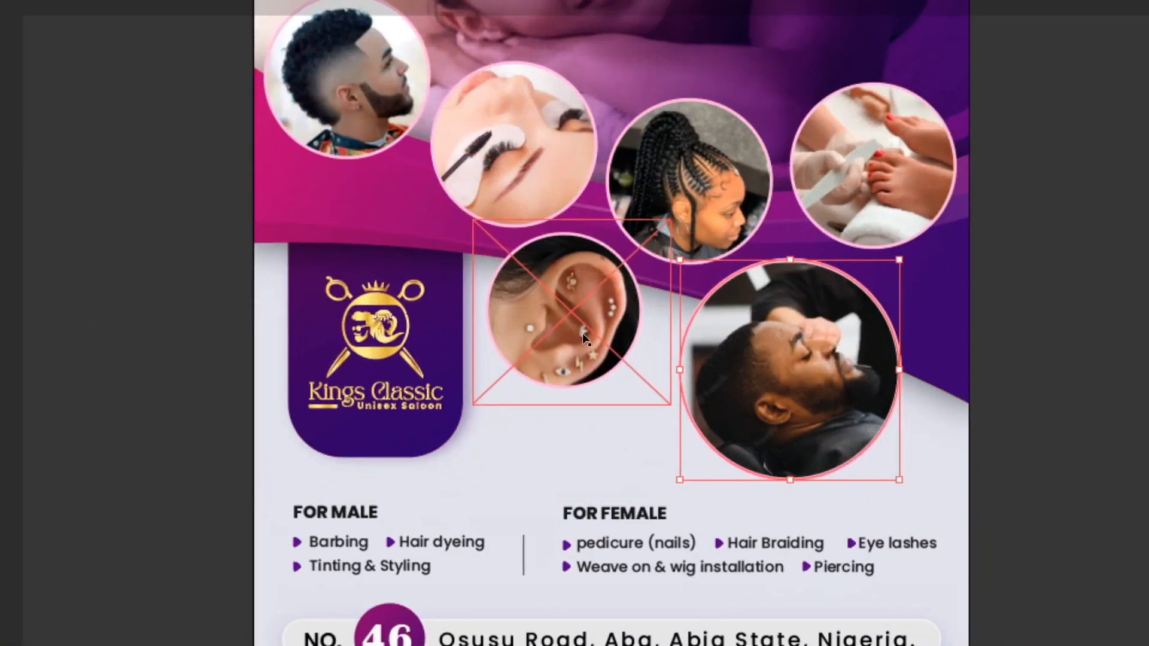
left_click(575, 323)
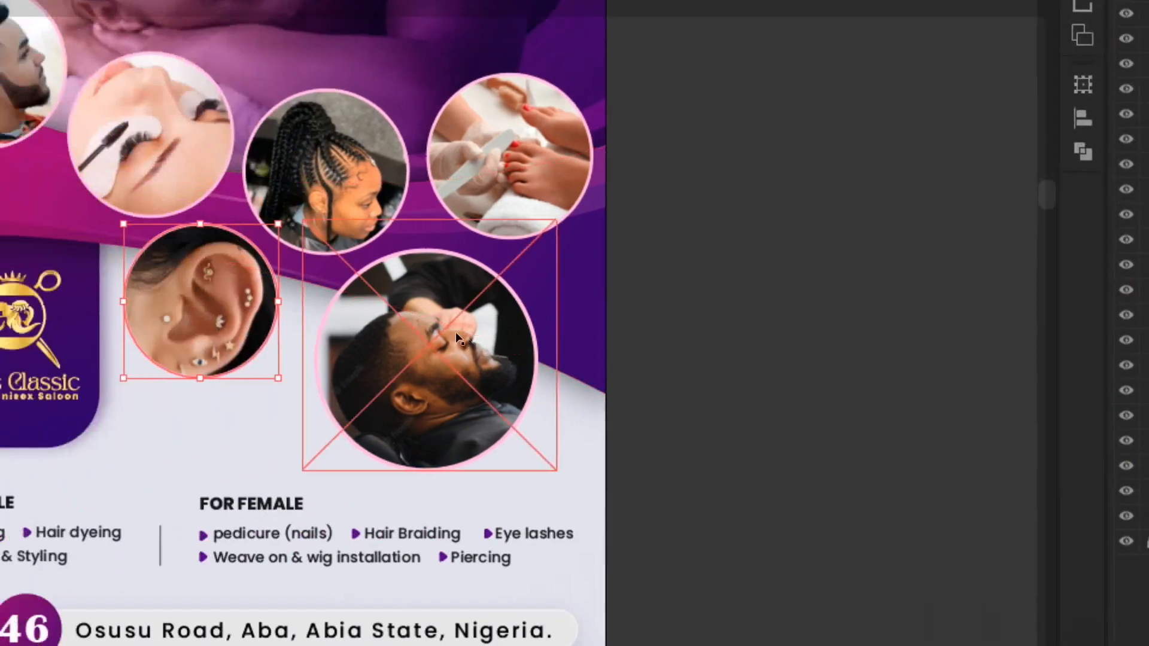
left_click(456, 333)
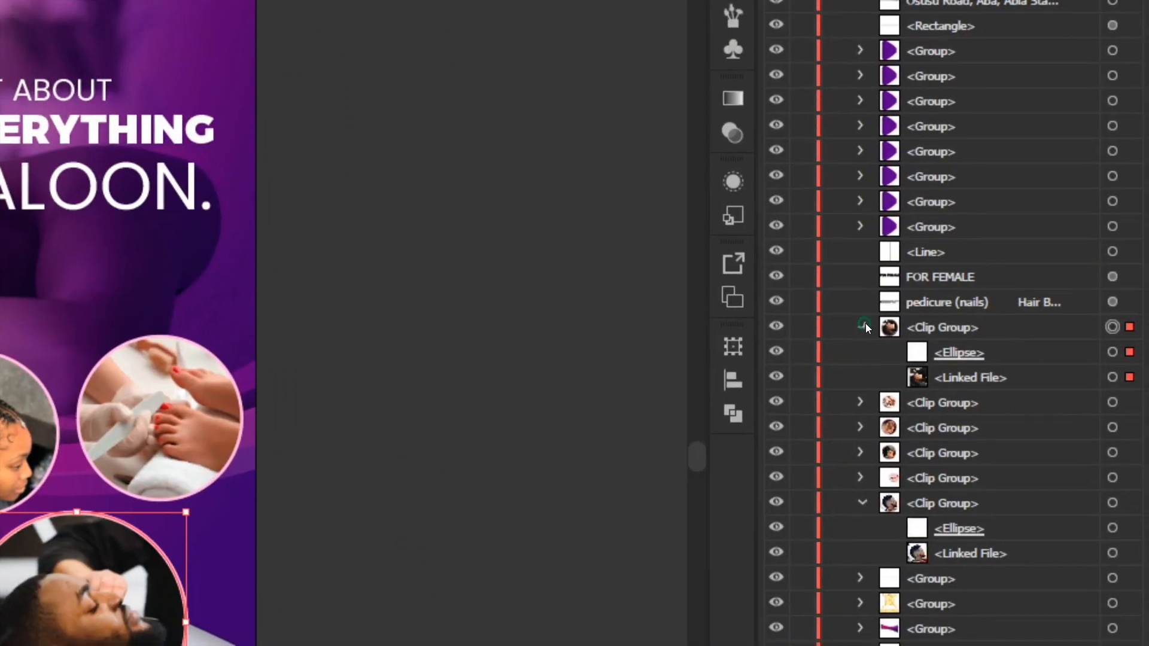
left_click(863, 327)
left_click(860, 326)
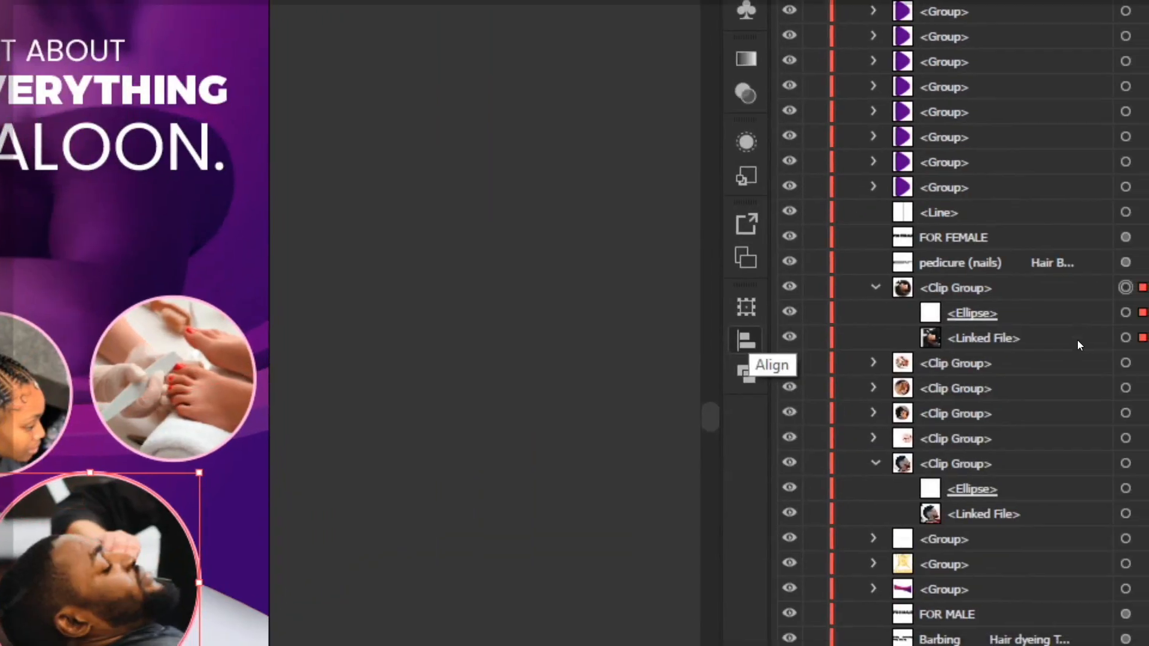
left_click(1129, 323)
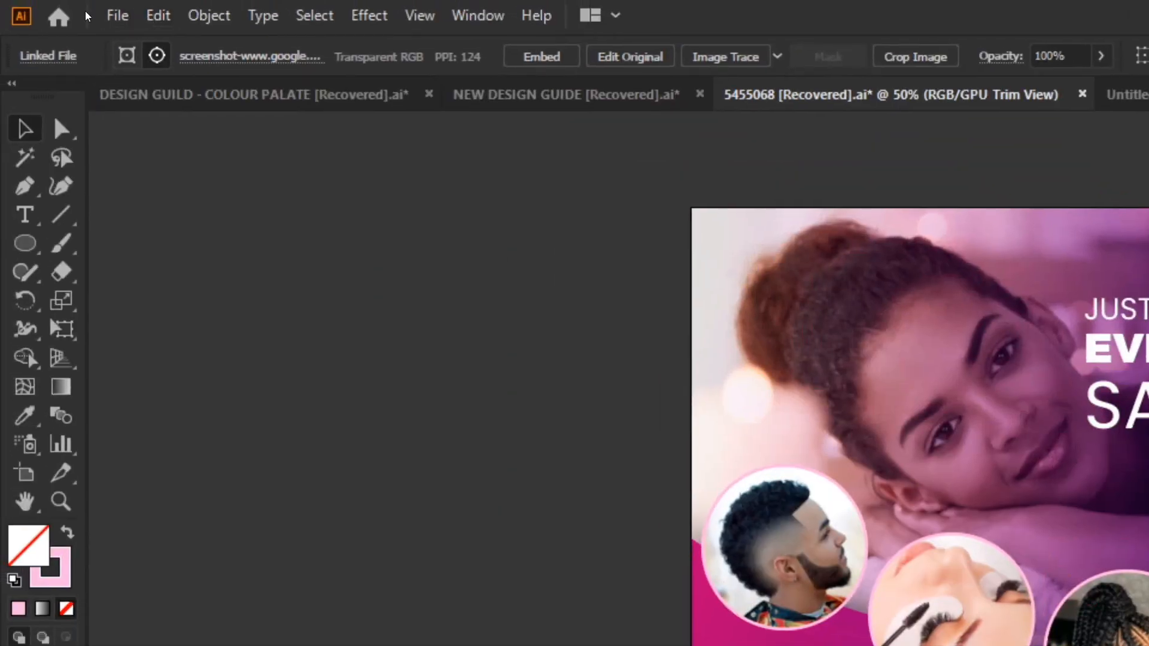
Place the image IMG_5736.JPG from the desktop as a separate file on the flyer.
left_click(107, 15)
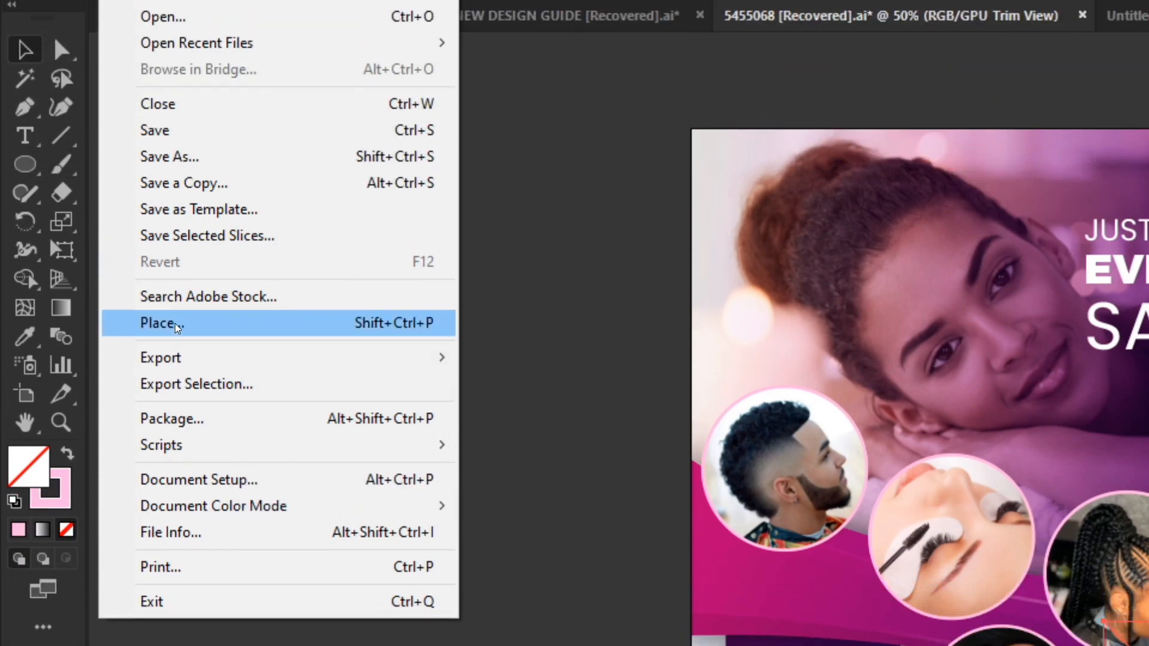
left_click(177, 325)
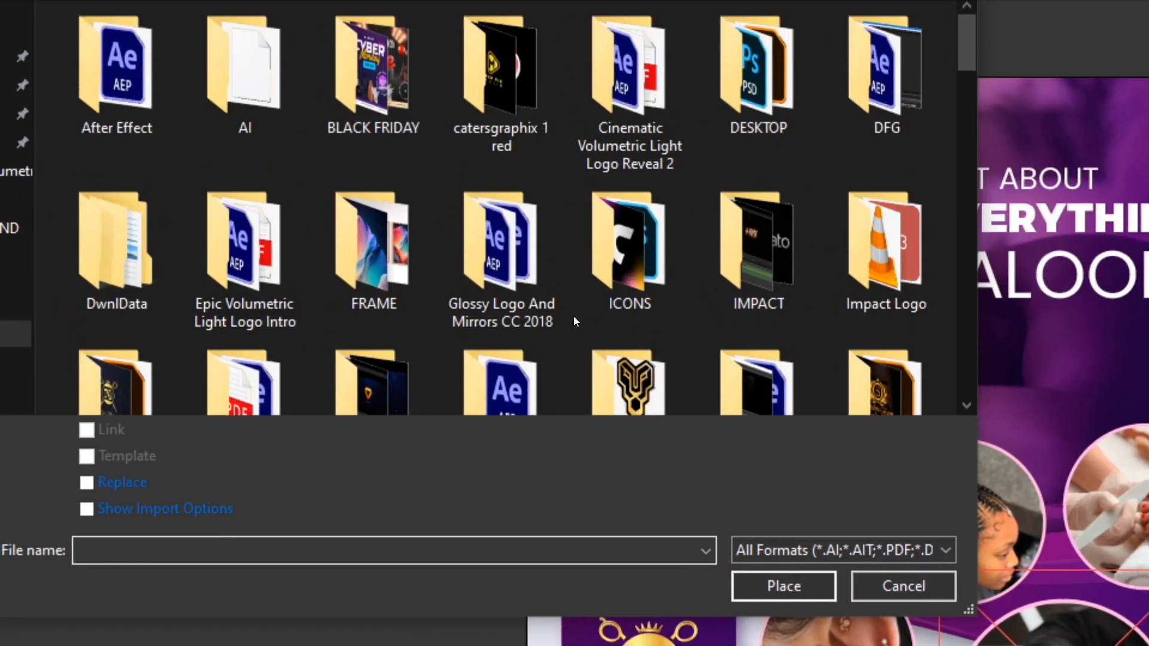
scroll(423, 104, "down", 2)
scroll(574, 324, "down", 6)
scroll(575, 323, "up", 5)
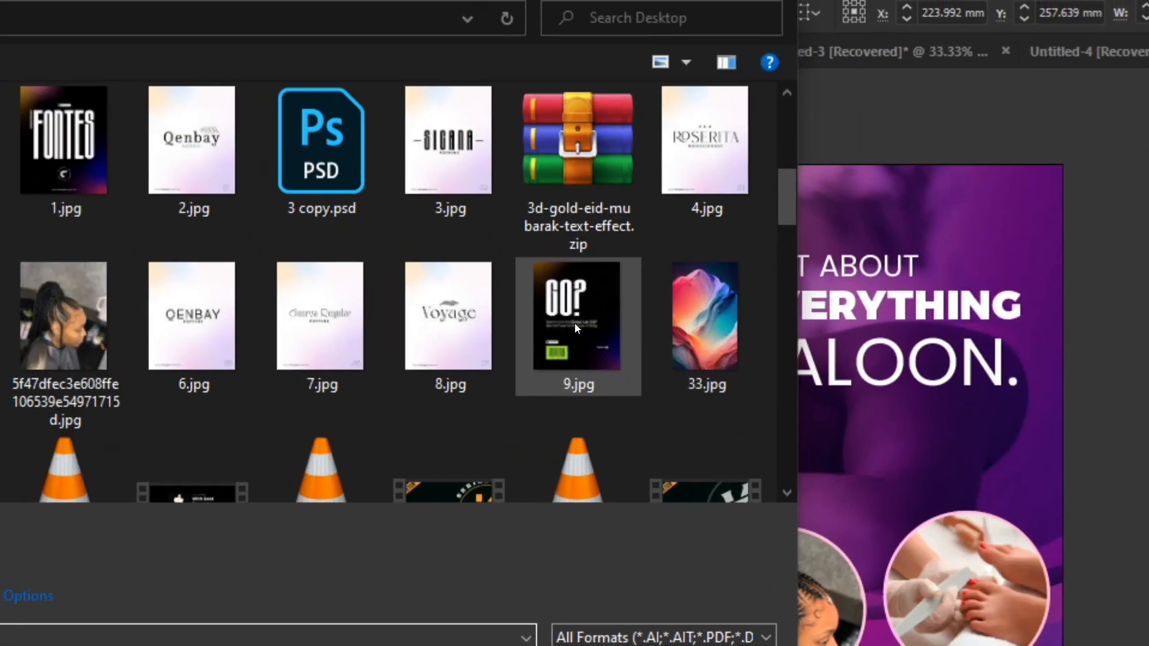
left_click(575, 327)
left_click(257, 323)
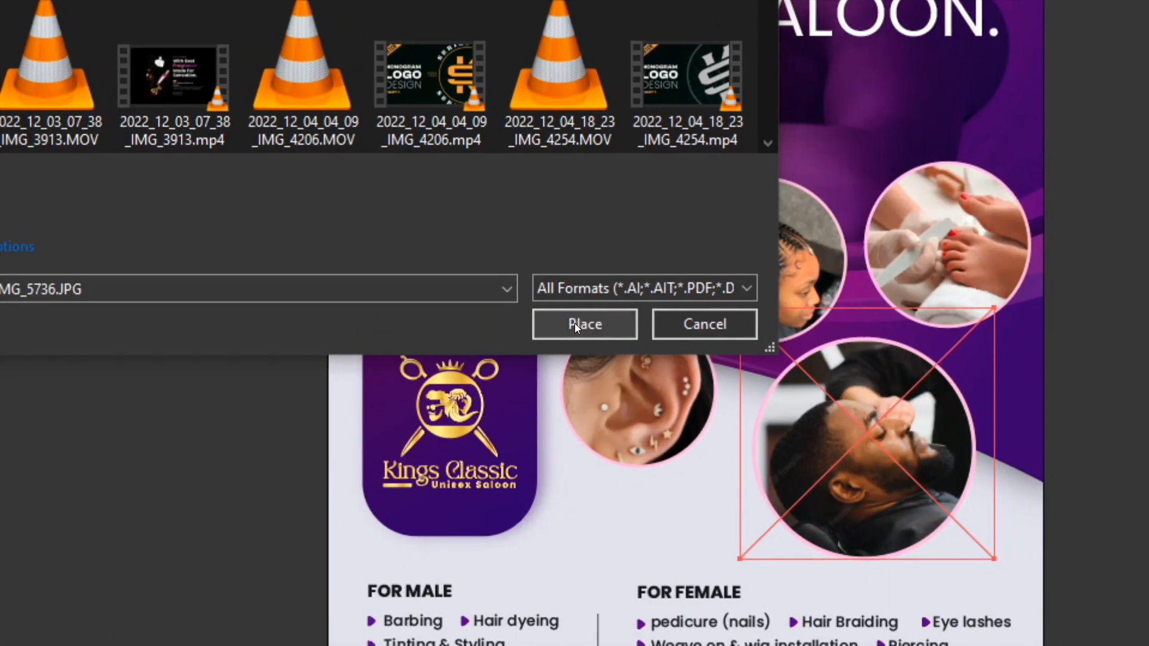
left_click(574, 323)
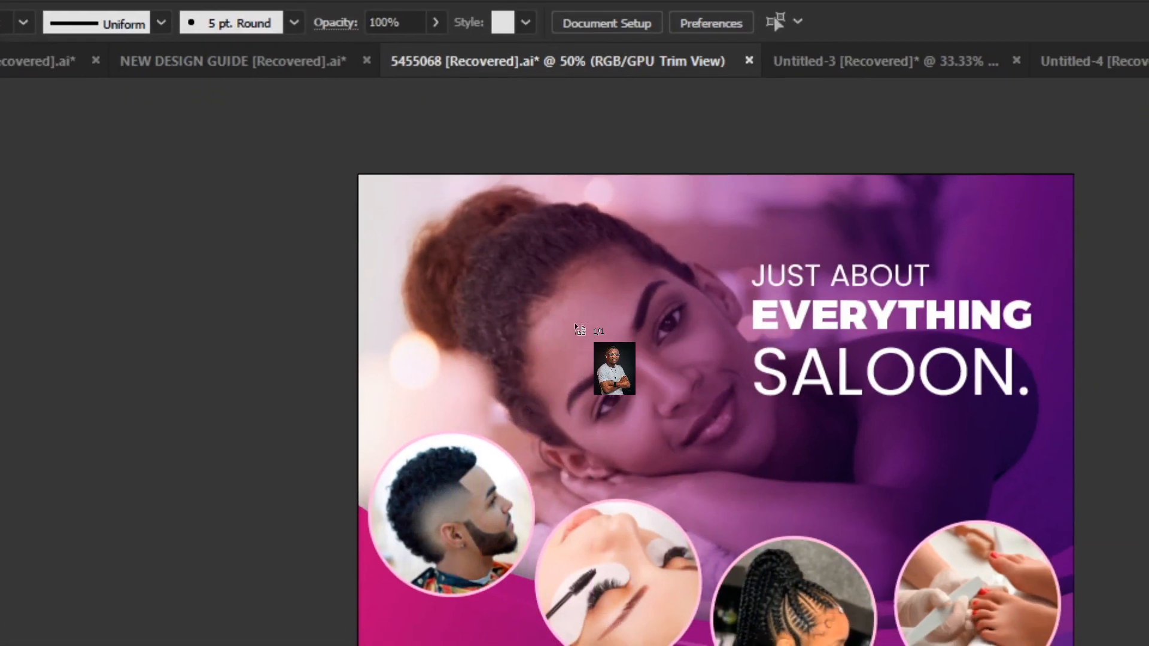
left_click(575, 325)
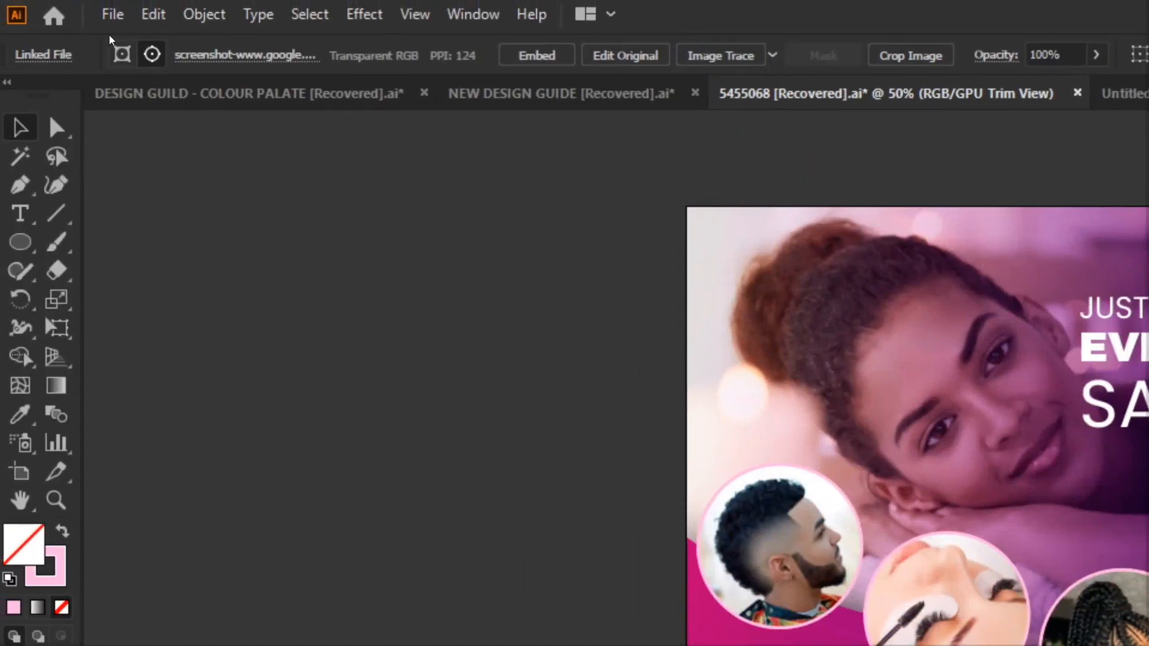
Replace the selected linked image with 2022_06_05_22_08_IMG_5736.JPG from the desktop, placed as a link with the Replace option on.
left_click(112, 15)
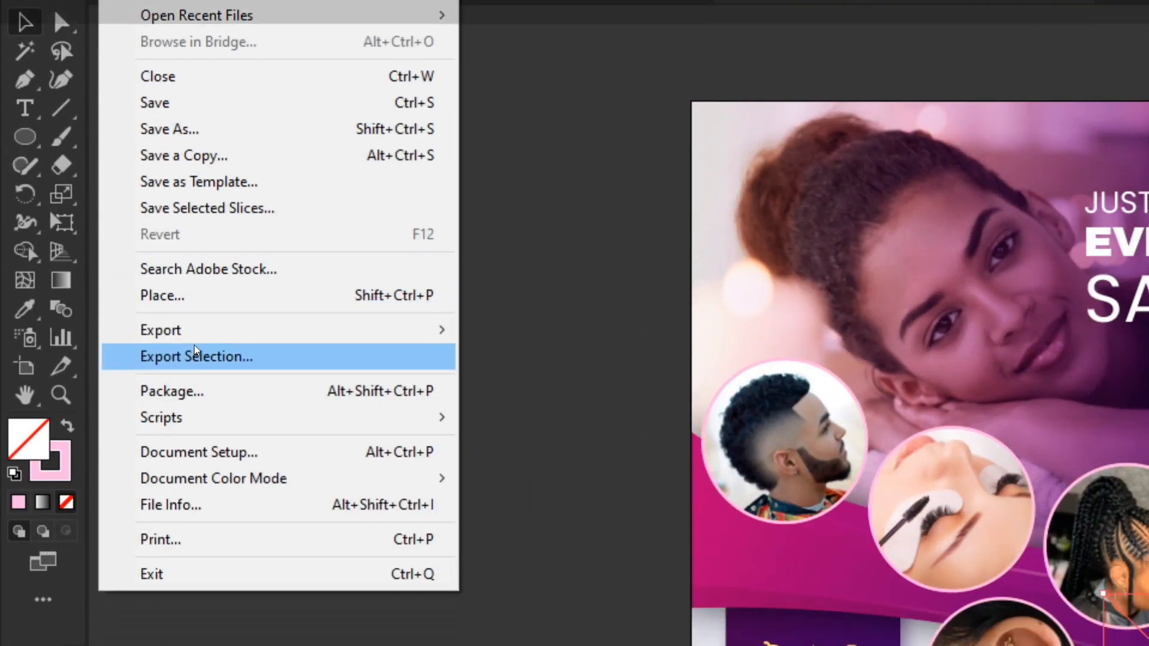
left_click(211, 403)
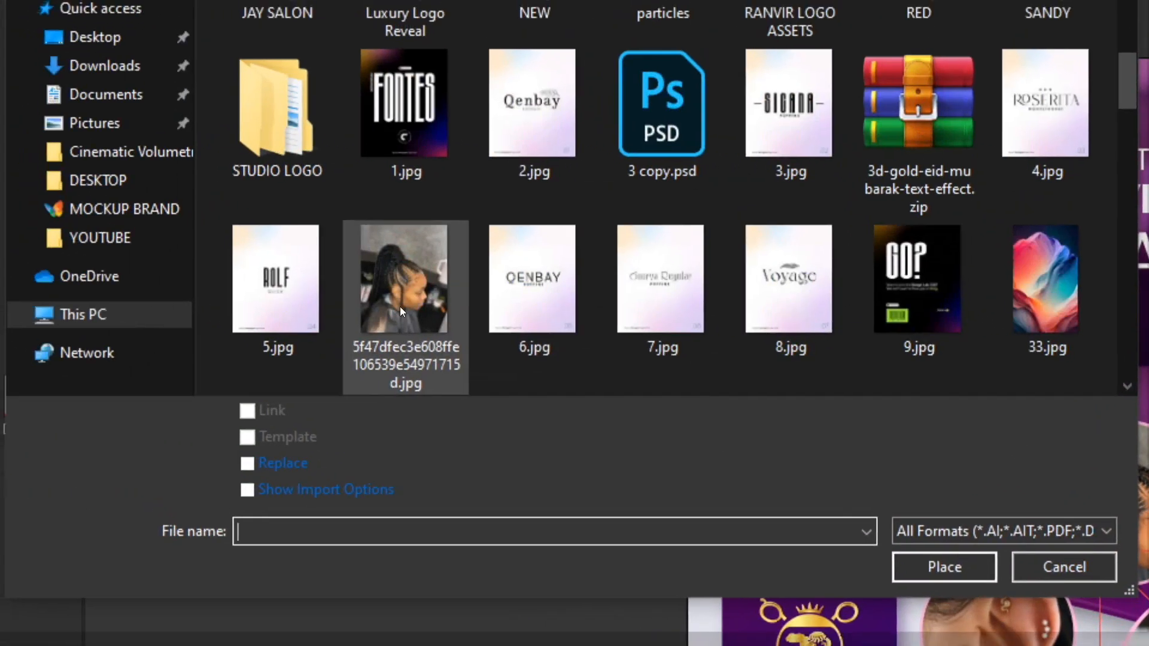
left_click(338, 276)
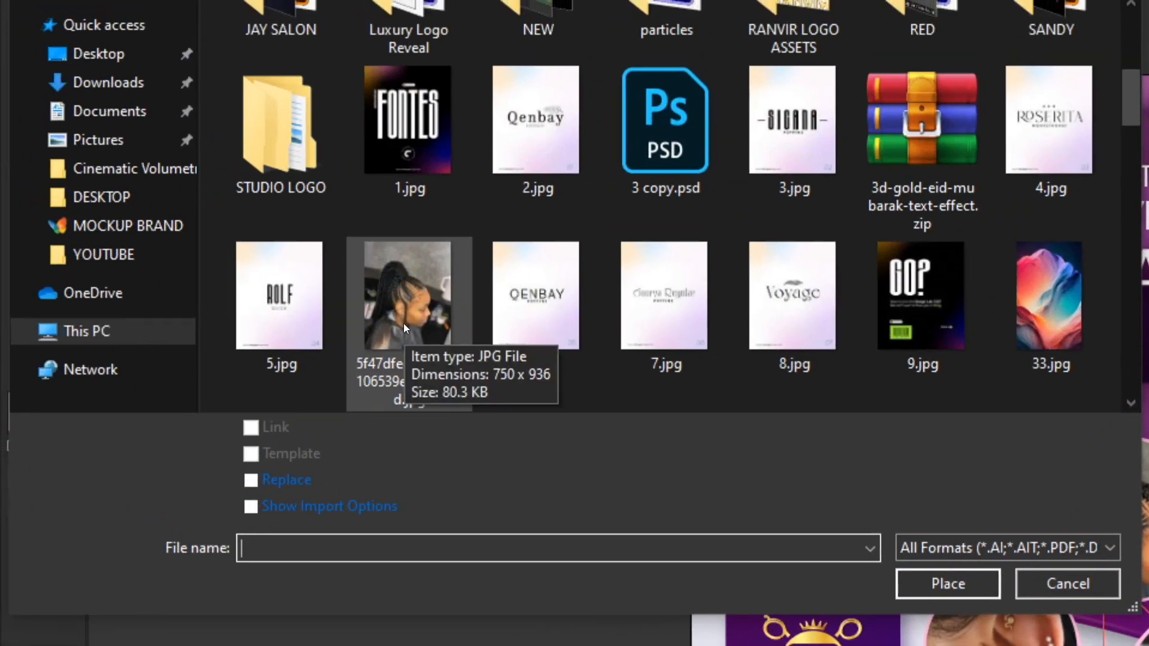
scroll(496, 323, "down", 3)
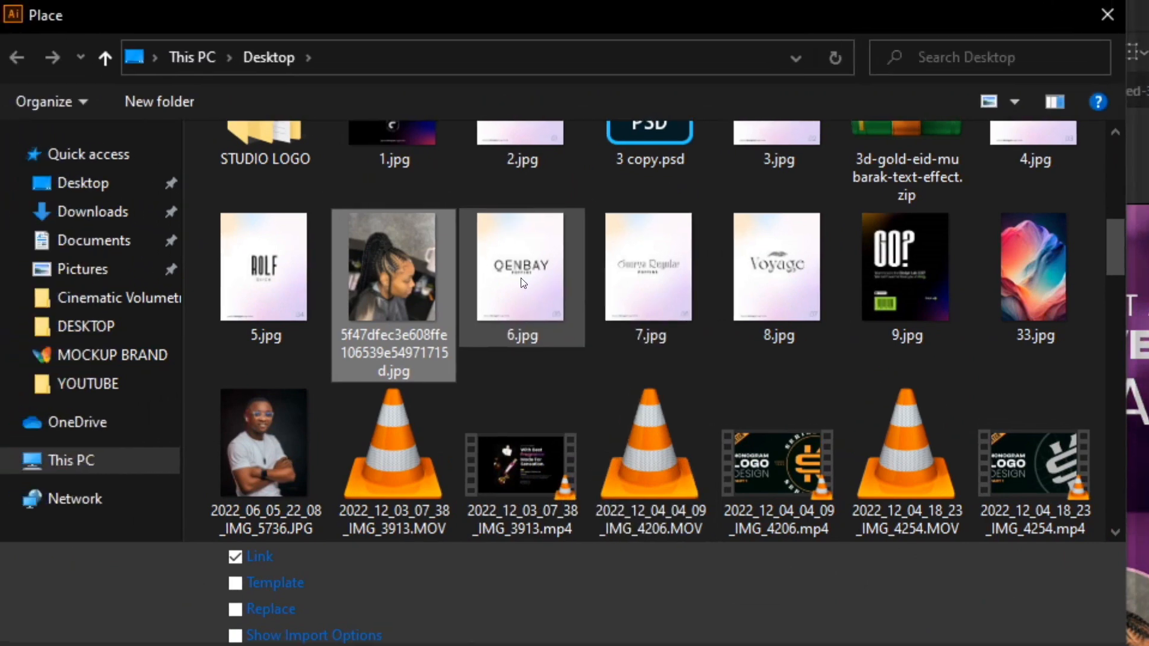
left_click(431, 152)
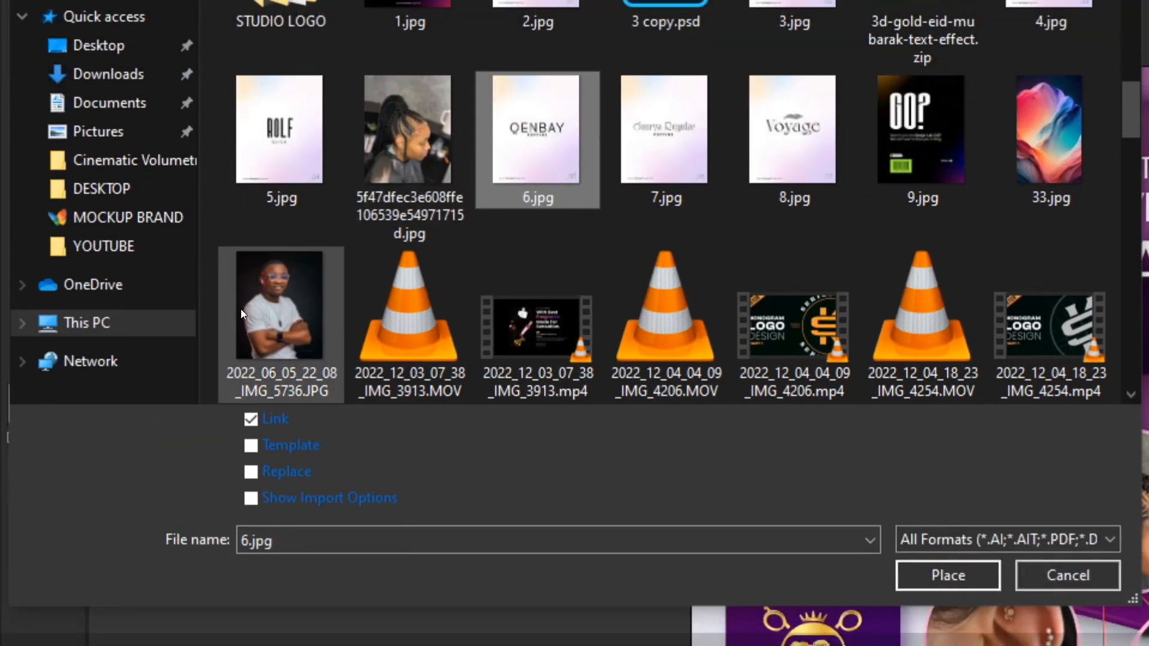
left_click(275, 428)
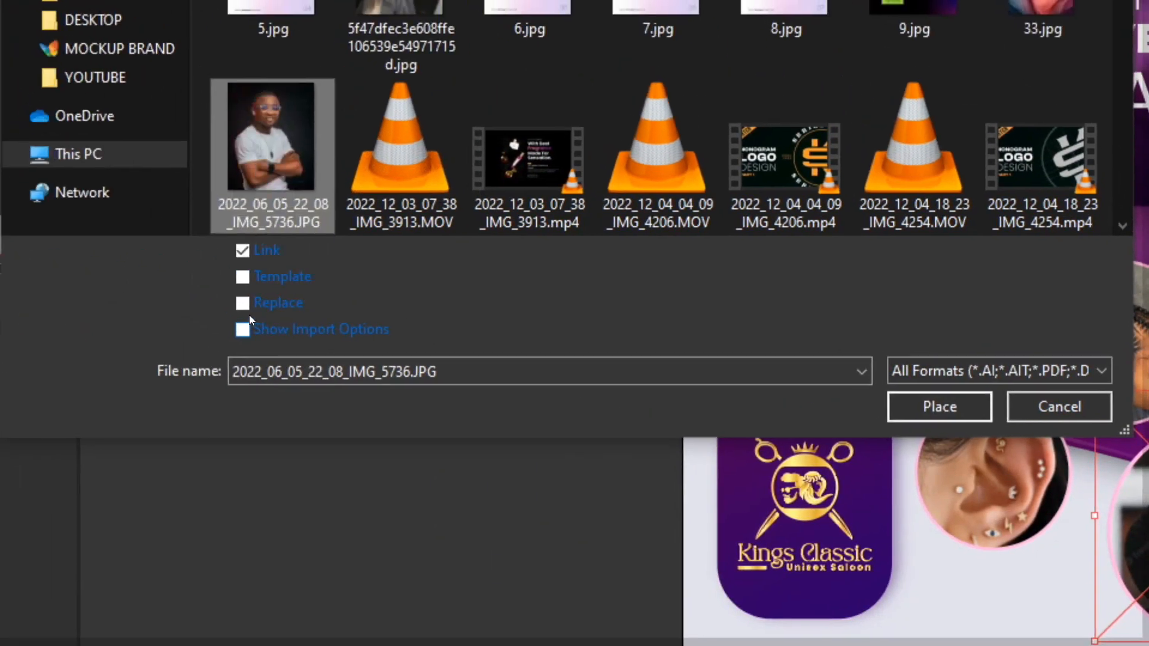
left_click(245, 306)
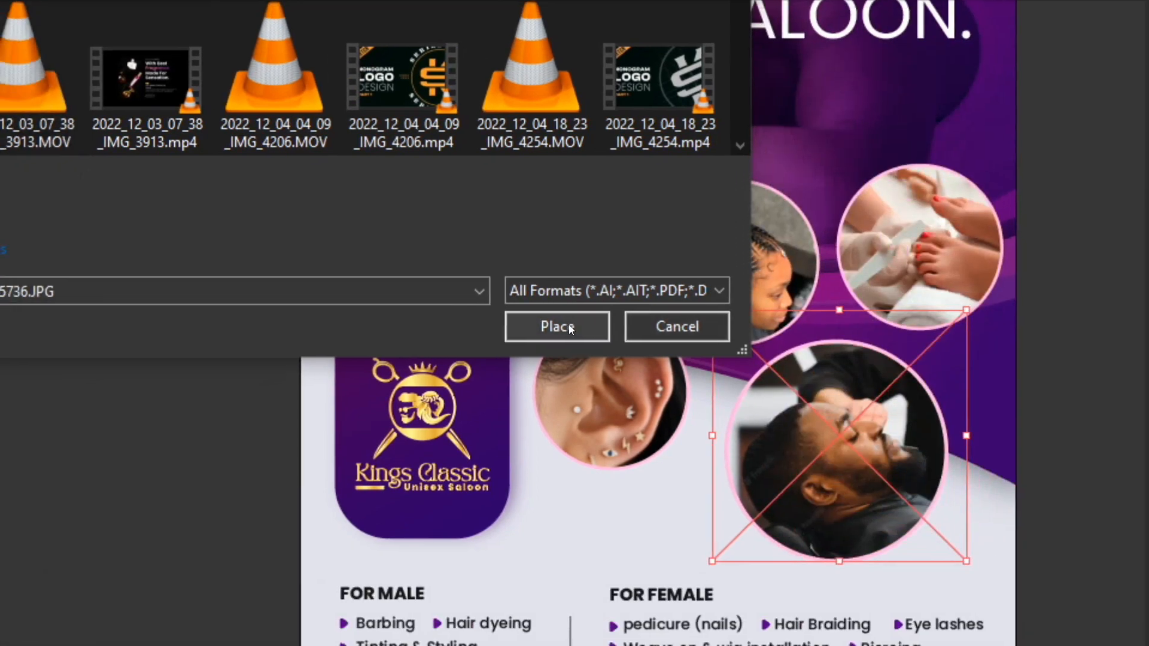
left_click(575, 326)
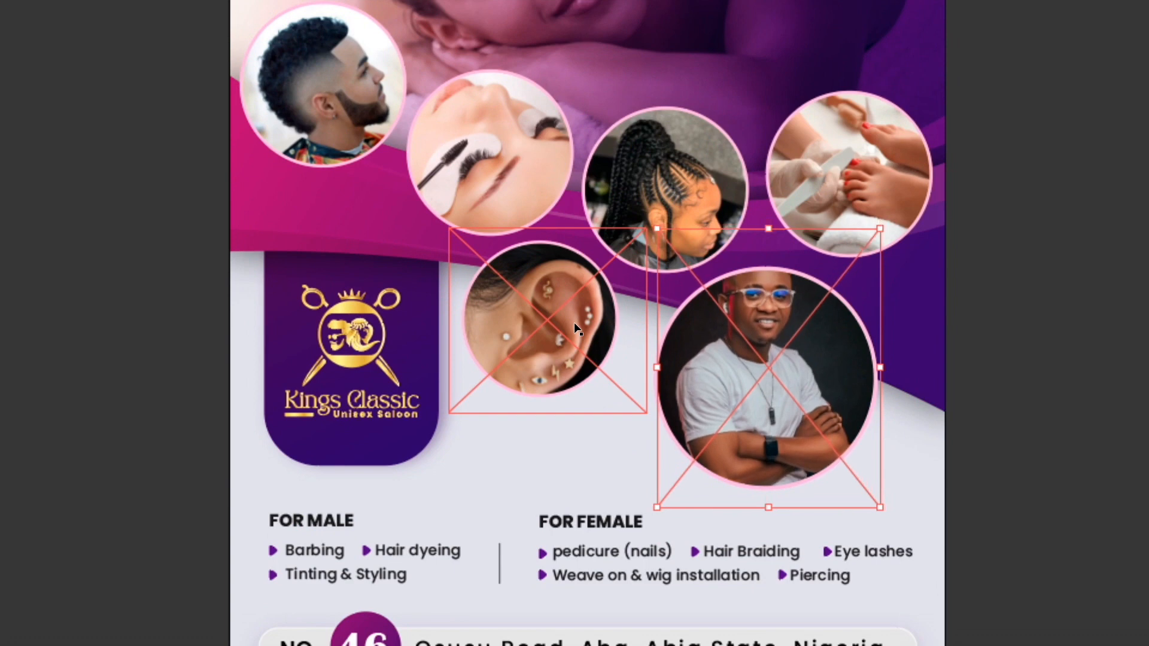
Move the replacement portrait down within its circular mask so the whole head fits inside, and deselect it.
key("Down")
key("Down")
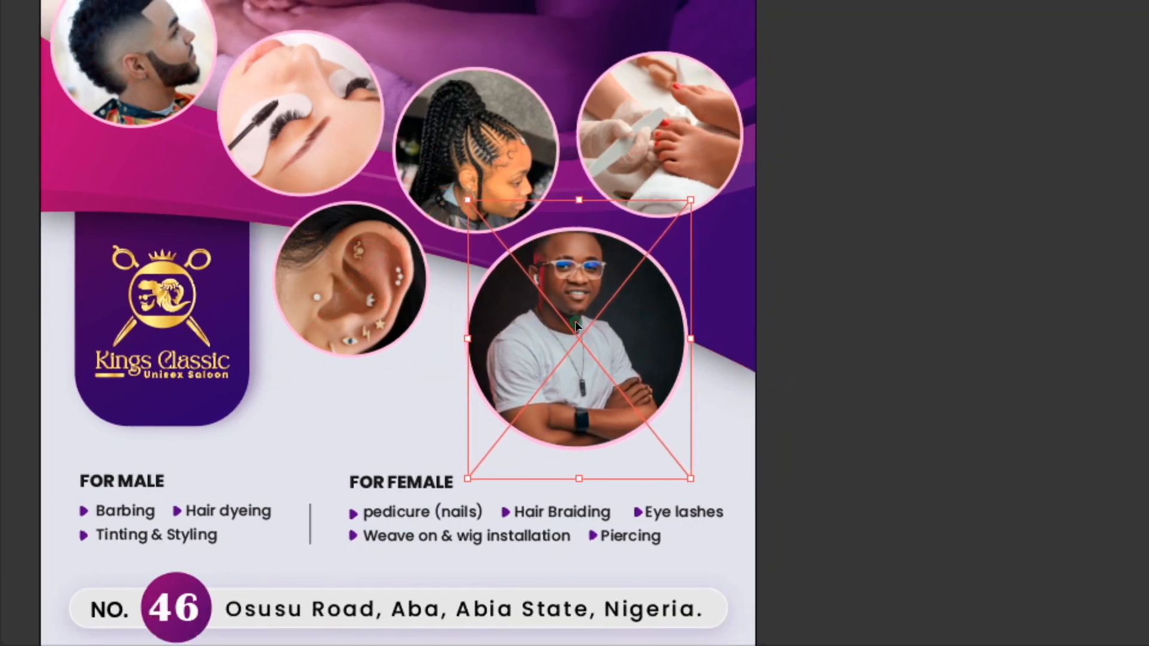
left_click_drag(767, 361, 766, 378)
left_click_drag(574, 325, 574, 322)
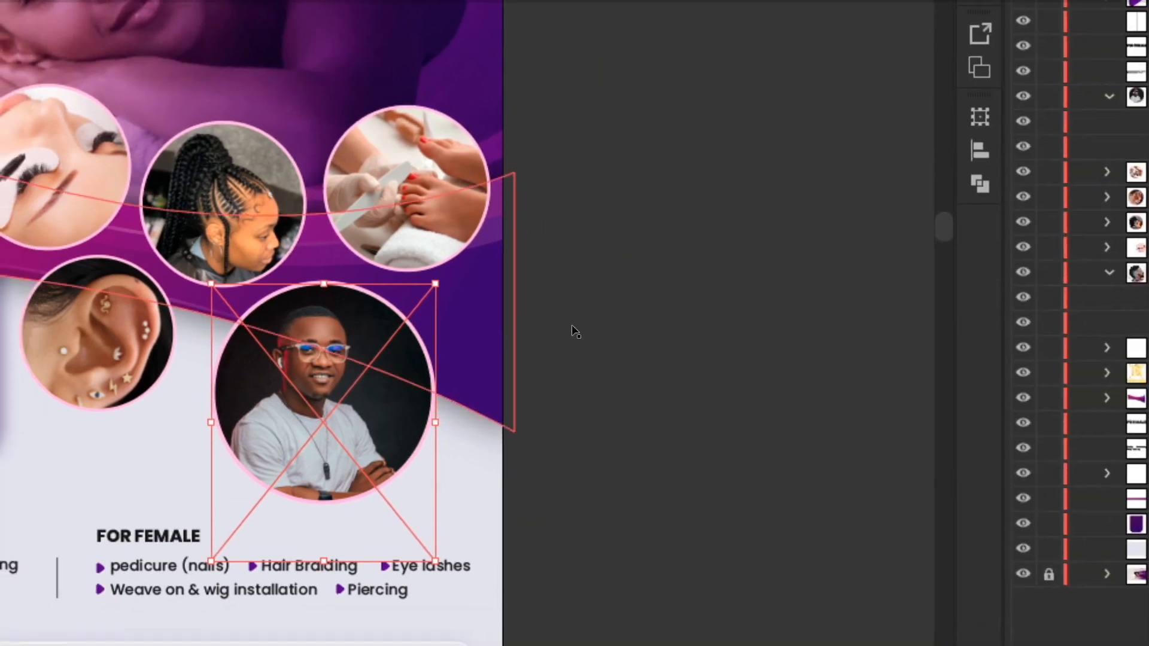
left_click(508, 329)
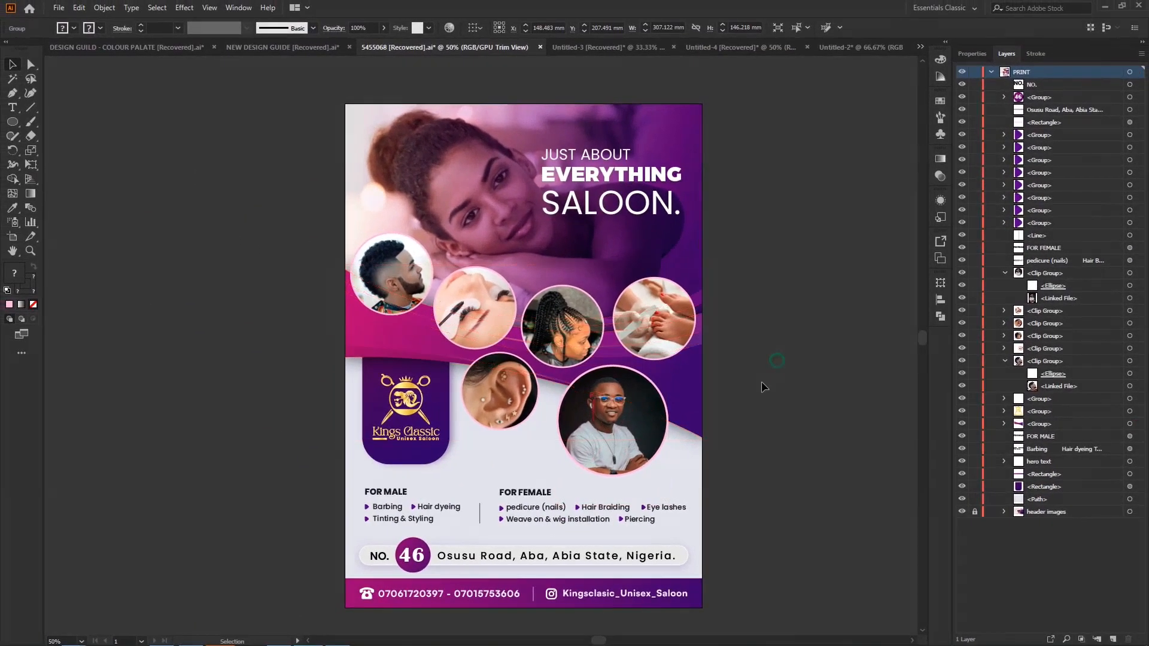
left_click(763, 383)
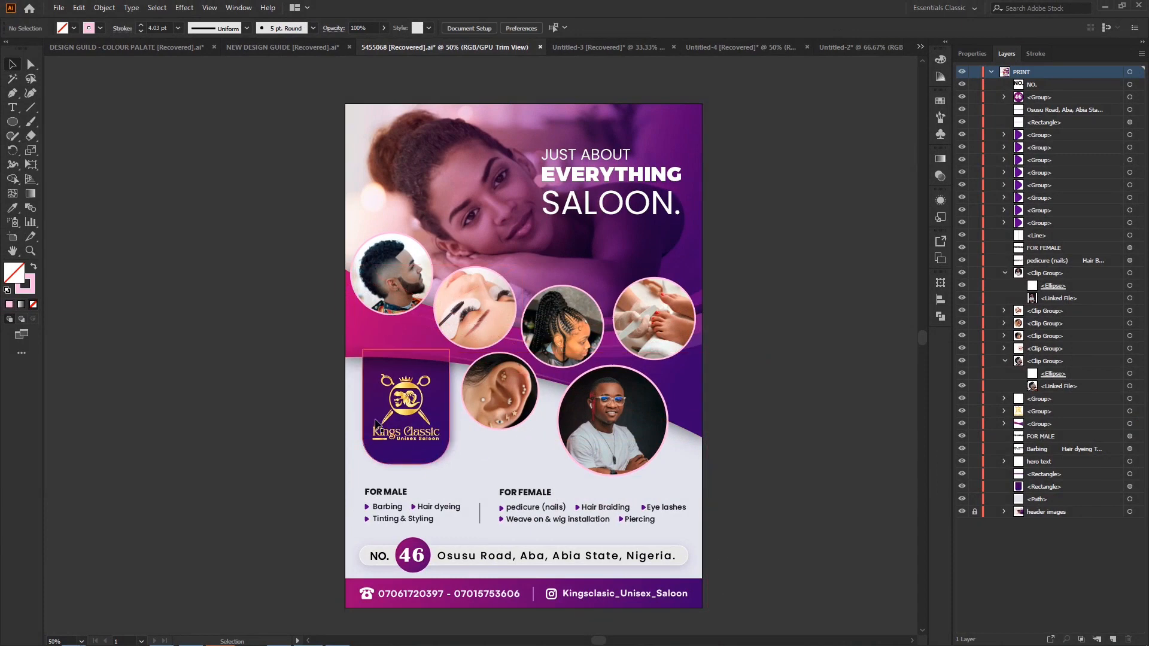
Select all six circular photo clip groups on the flyer and group them together.
left_click(404, 293)
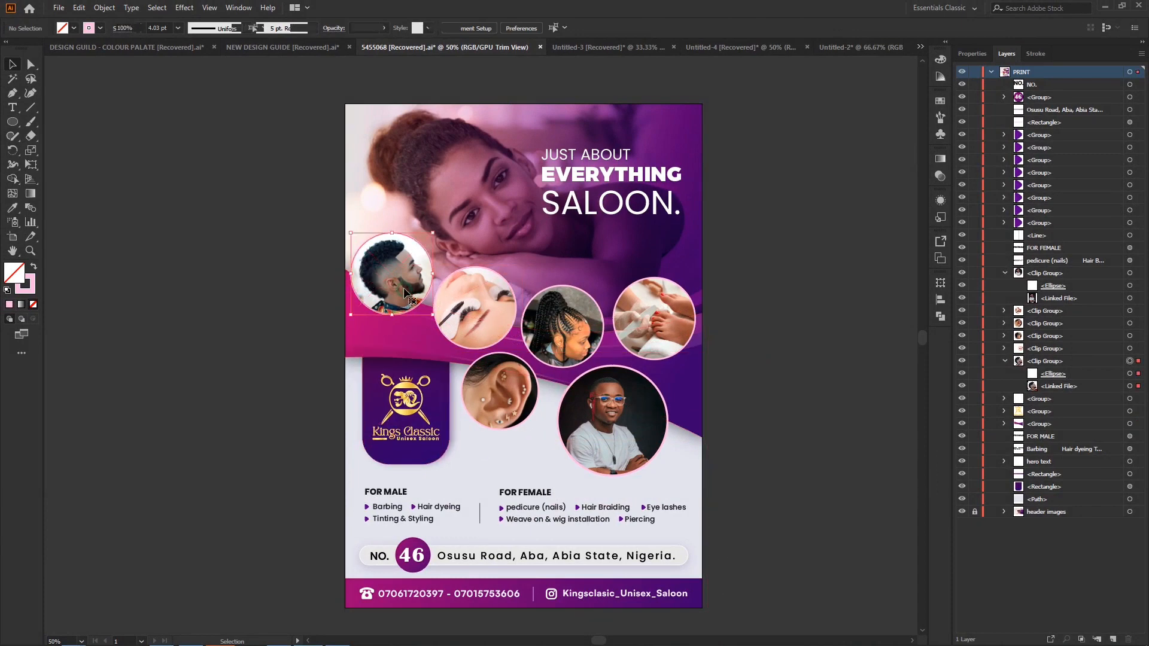
left_click(483, 300, "shift")
left_click(566, 318, "shift")
left_click(648, 311, "shift")
left_click(626, 421, "shift")
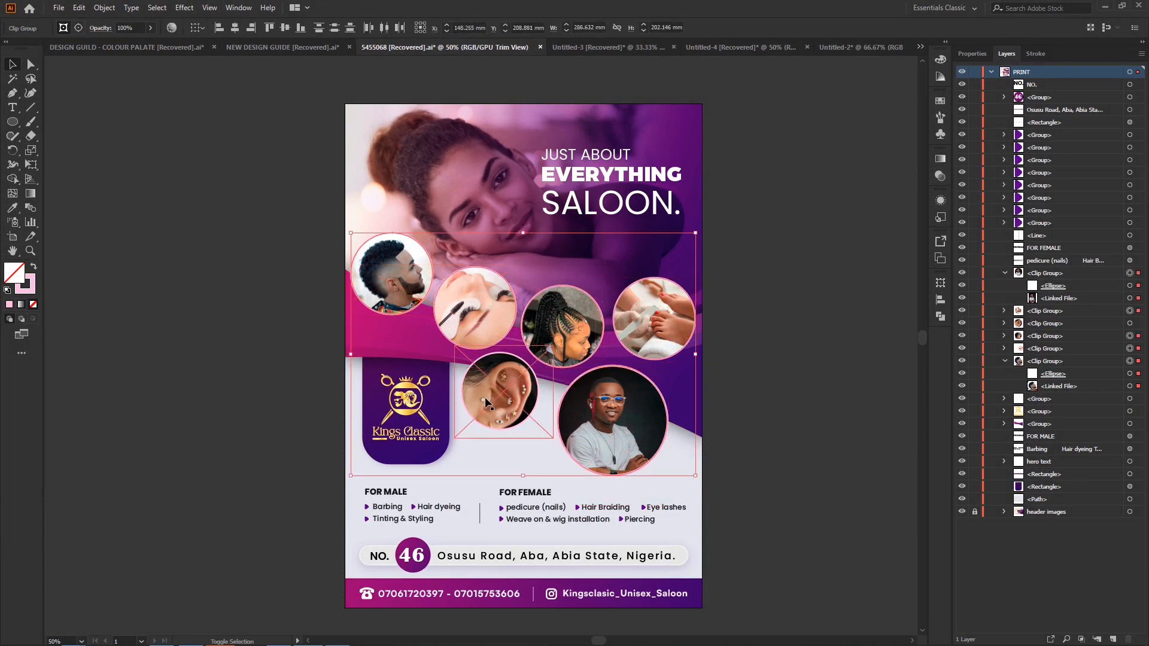
left_click(483, 397, "shift")
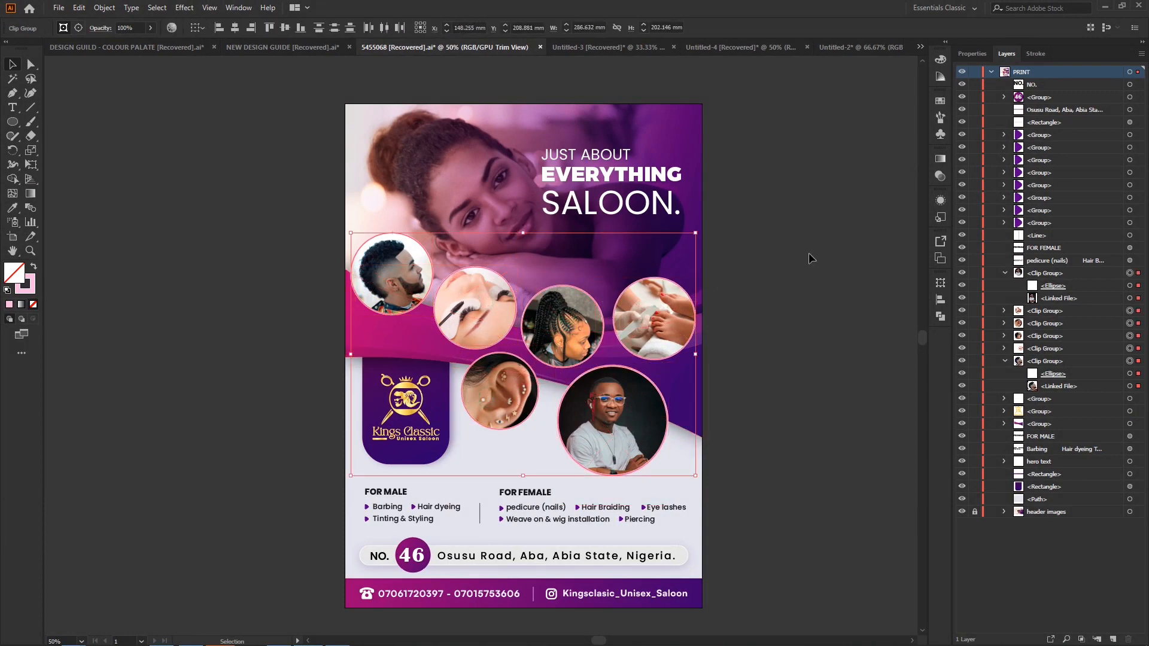
key("ctrl+g")
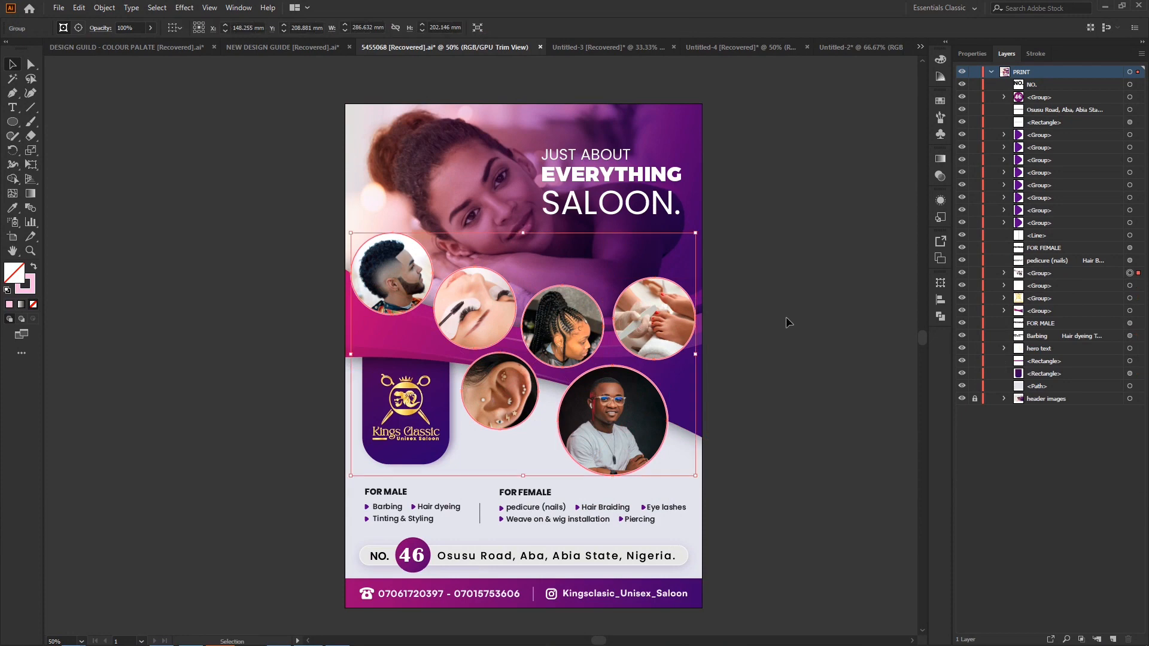
Turn off Trim View to show the artwork extending beyond the artboard, and clear the selection.
left_click(348, 358)
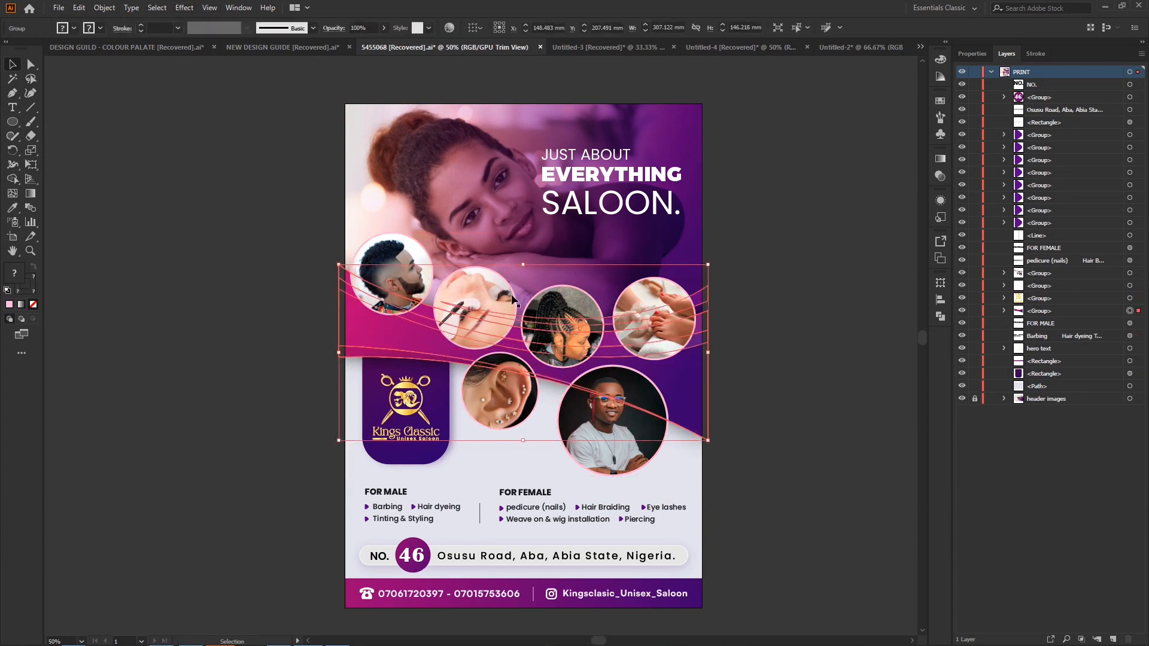
left_click(209, 8)
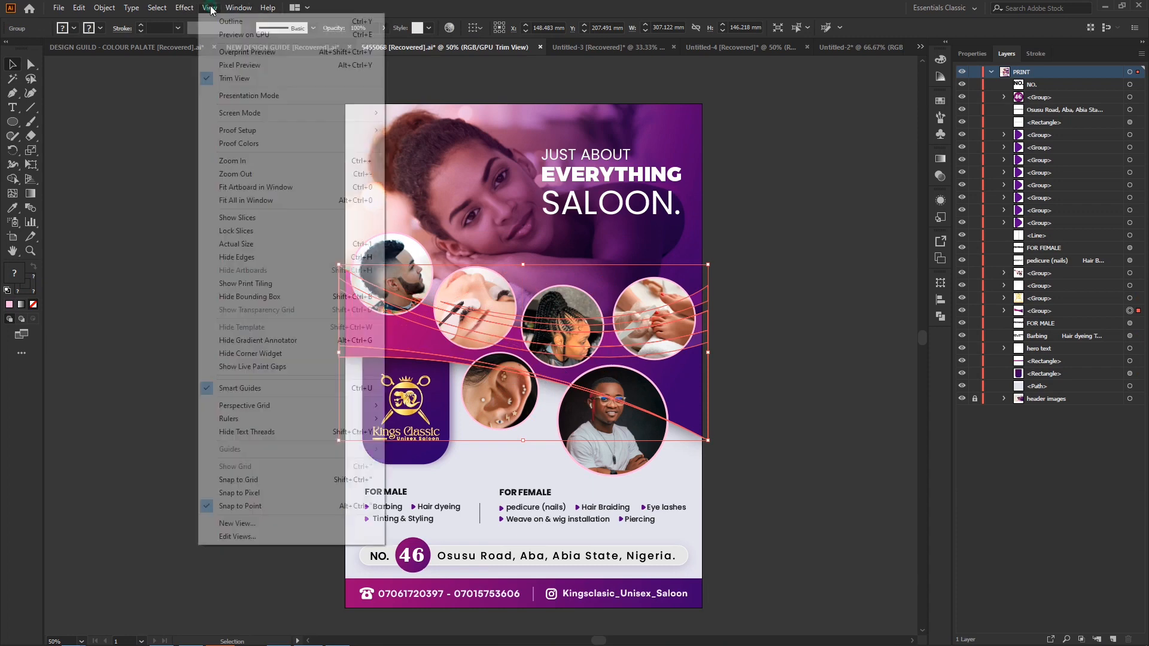
left_click(244, 78)
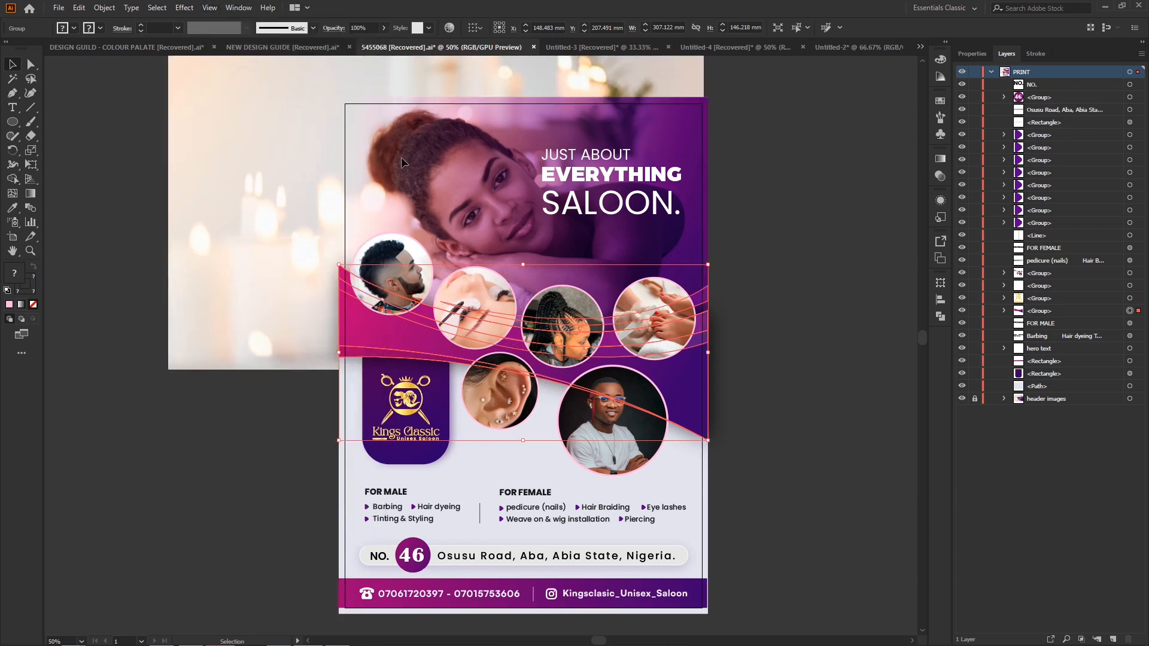
scroll(787, 443, "down", 3)
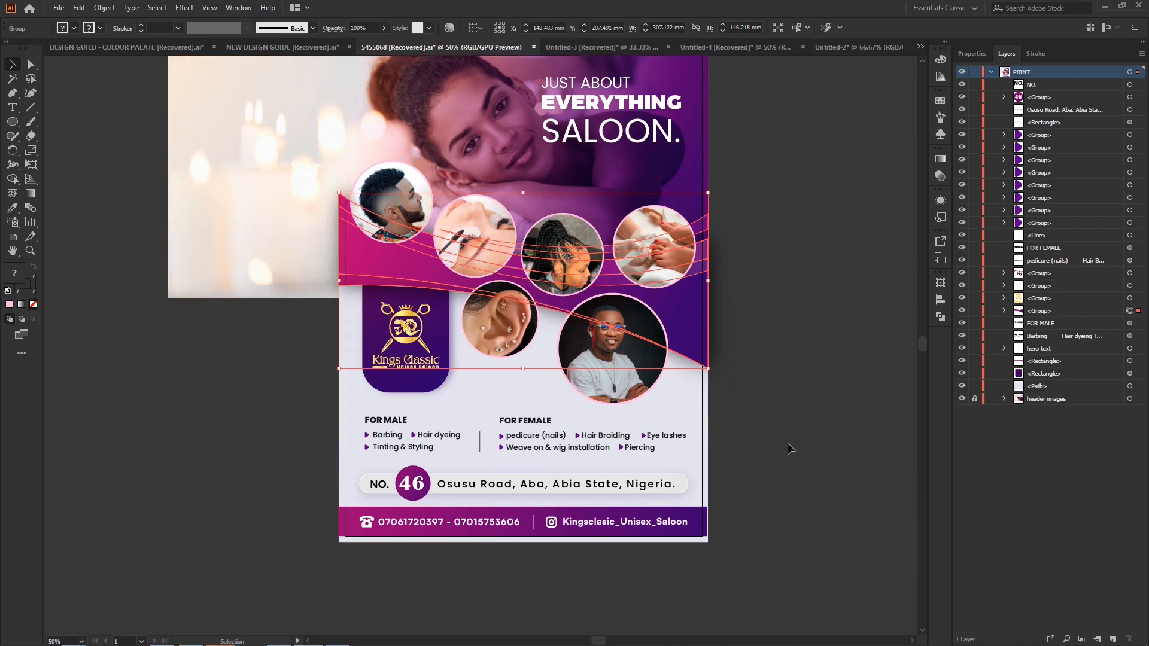
scroll(787, 442, "up", 4)
left_click(219, 173)
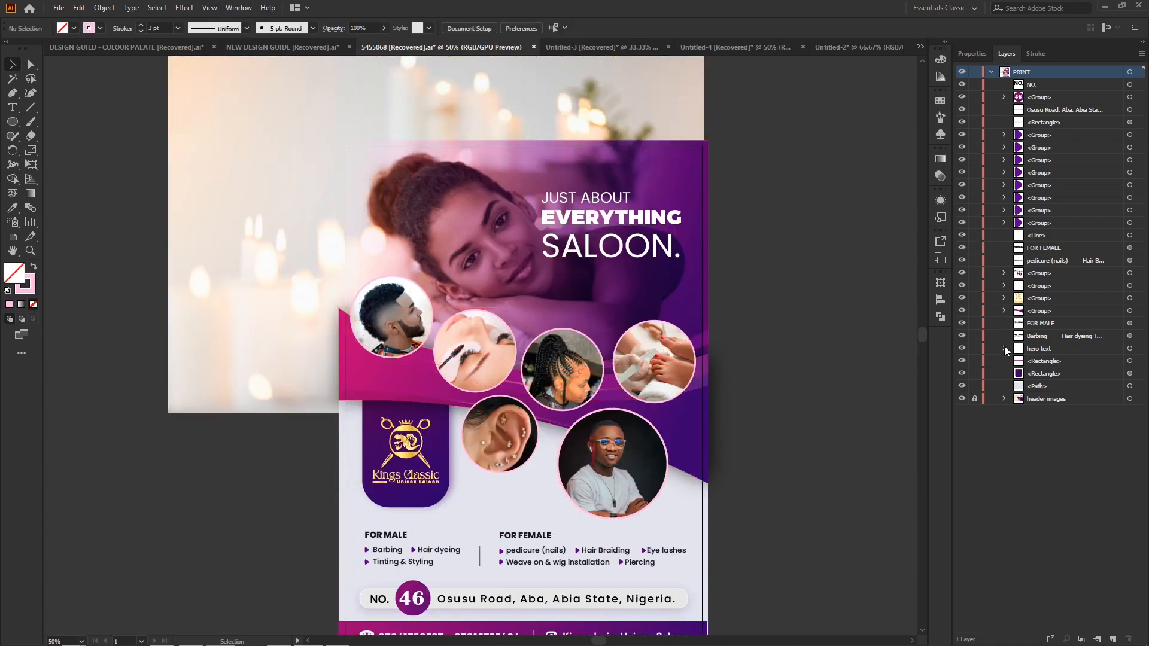
Unlock the header images group behind the flyer's headline.
left_click(499, 268)
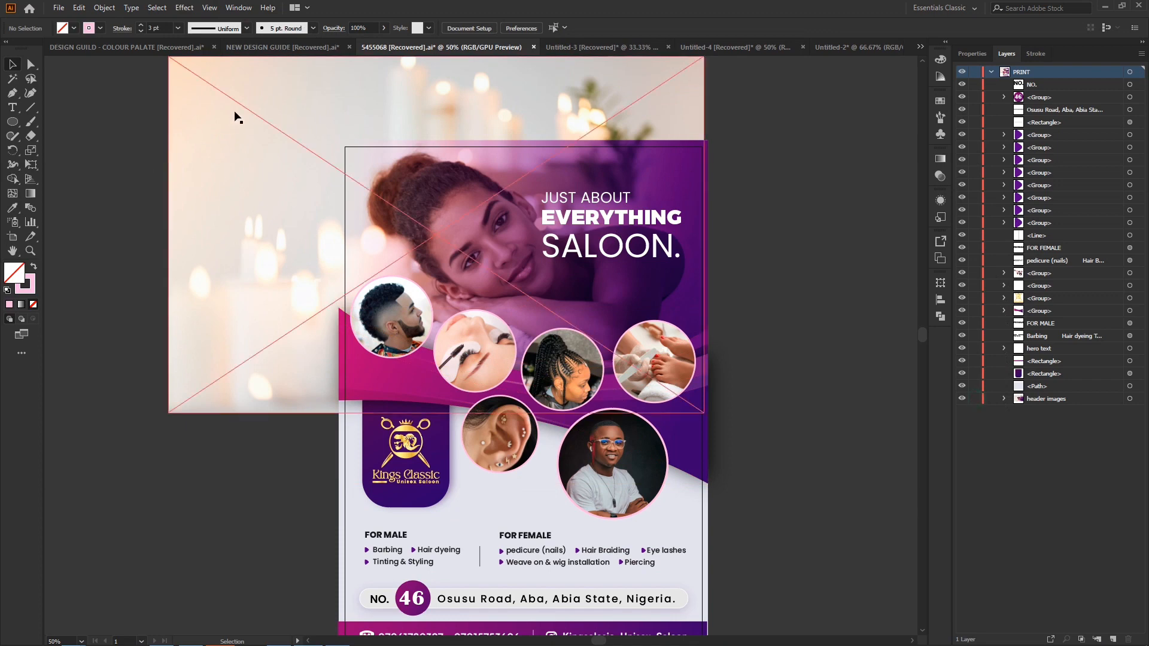
scroll(813, 210, "up", 1)
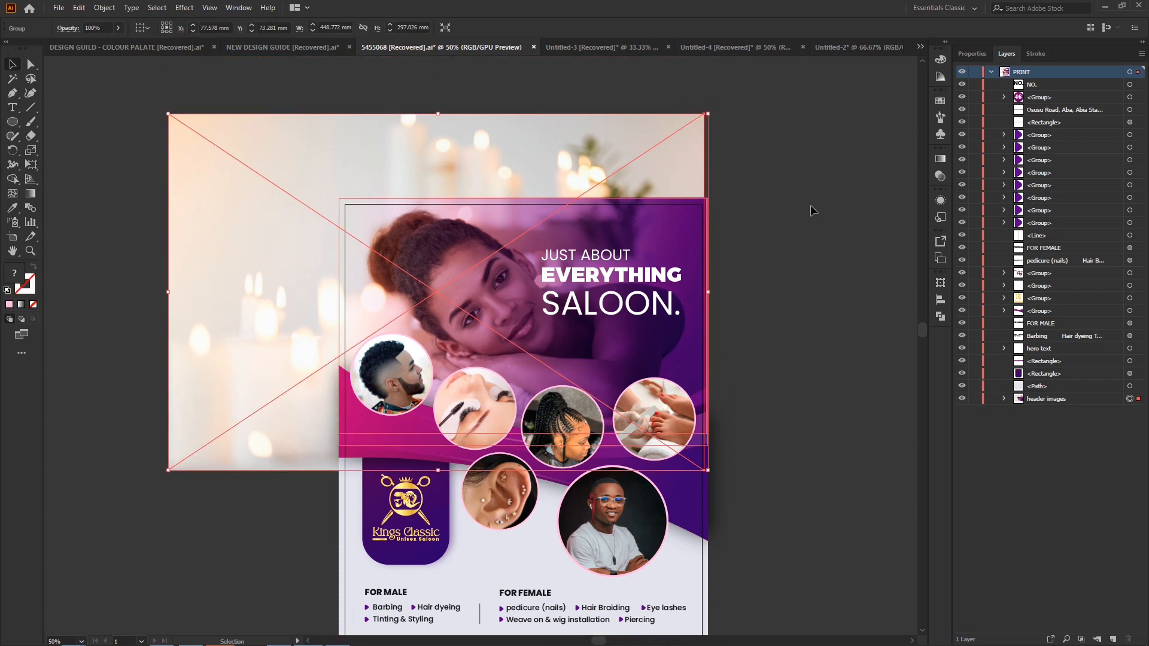
left_click(778, 202)
Try moving the whole header images group up and to the left of the flyer, and undo the move.
left_click(300, 174)
left_click_drag(507, 238, 295, 153)
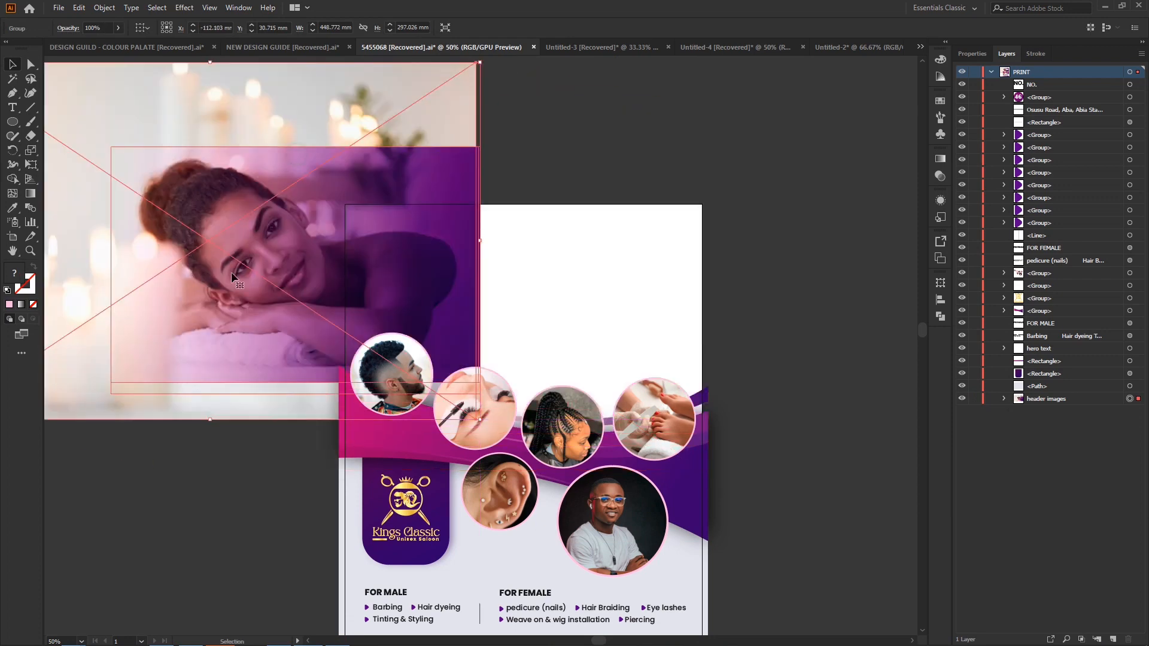
key("ctrl+z")
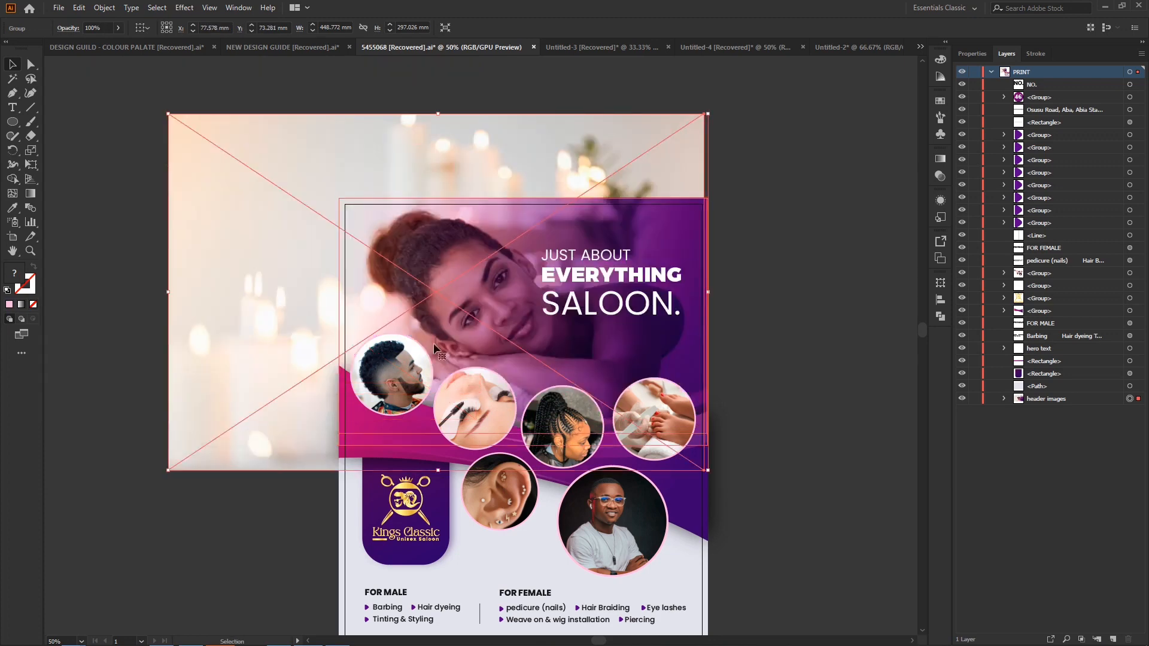
left_click(783, 249)
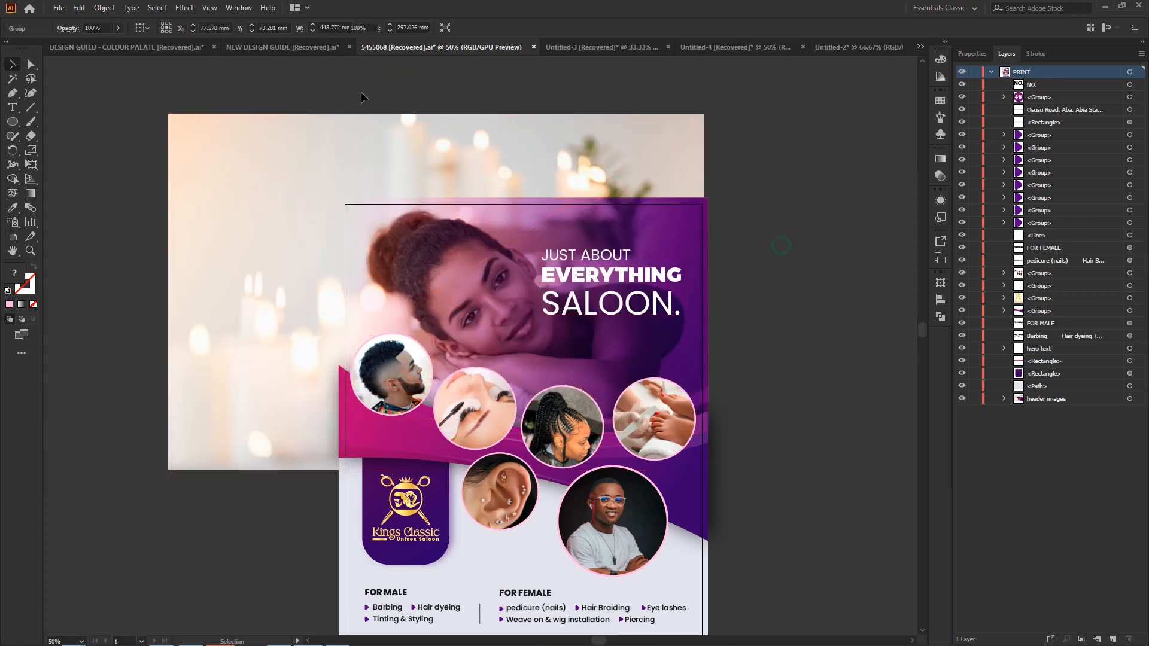
Use Direct Selection to move only the woman's linked photo out of the header images group, towards the flyer's upper left.
left_click(32, 68)
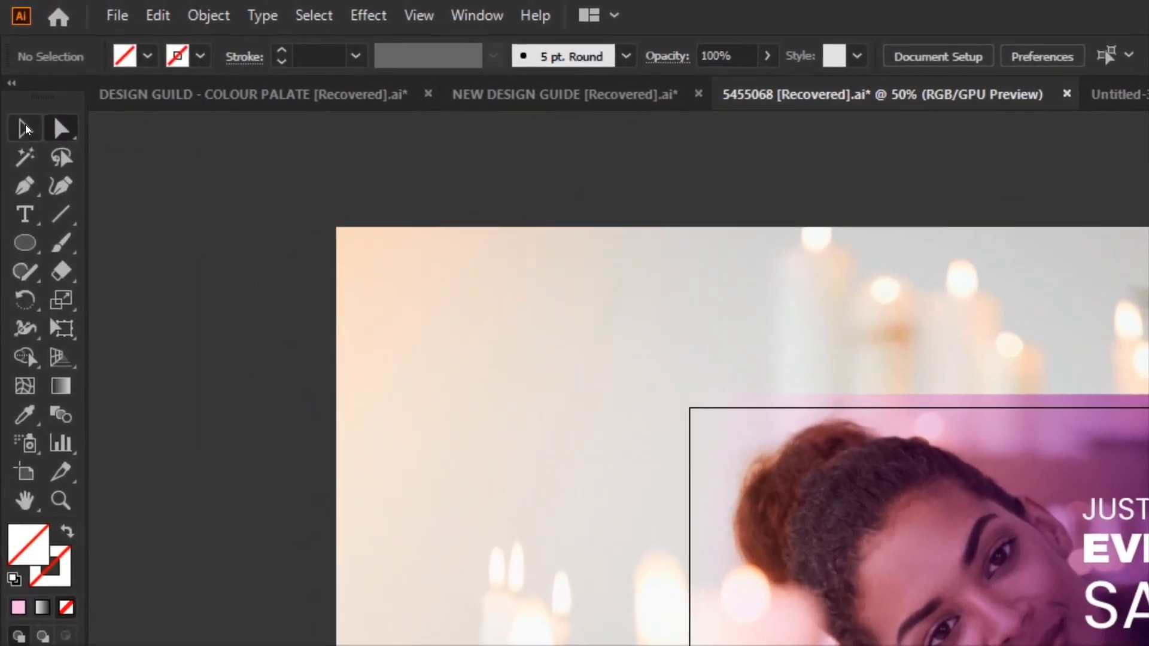
left_click(11, 64)
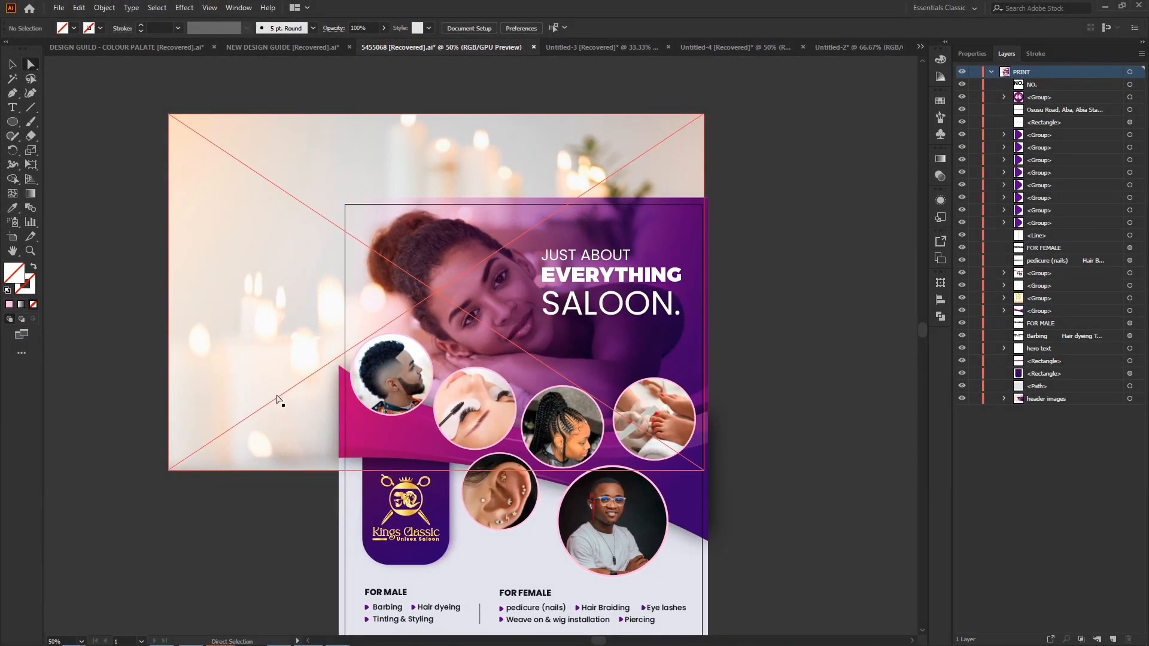
left_click_drag(277, 400, 218, 213)
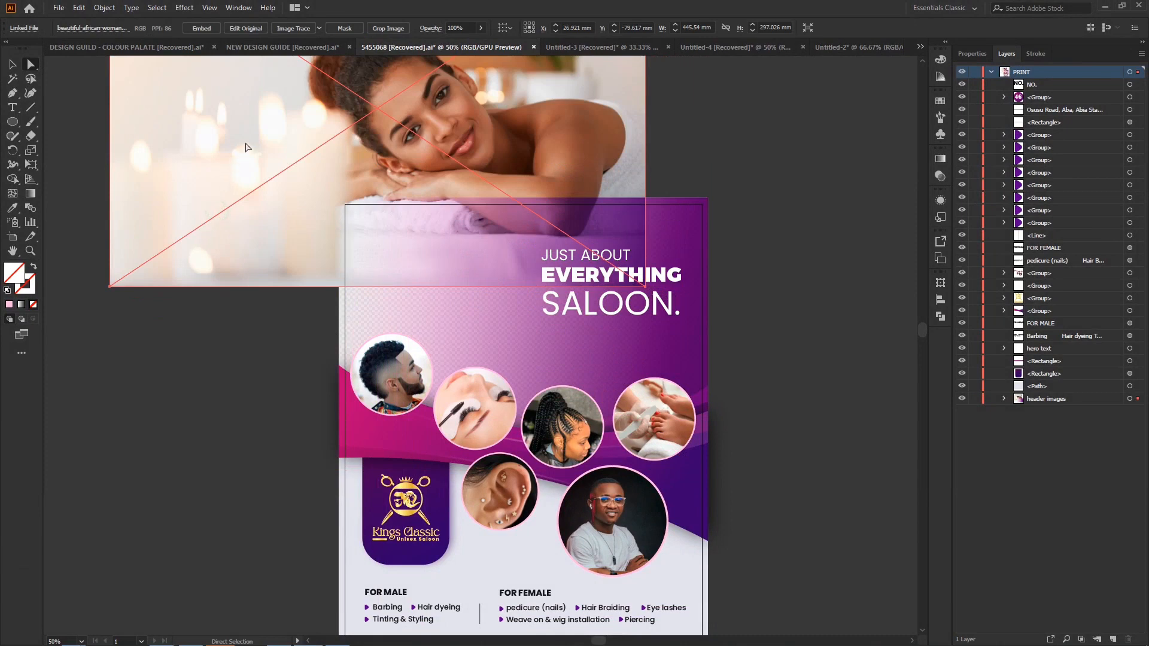
left_click_drag(265, 89, 129, 252)
left_click_drag(307, 166, 243, 114)
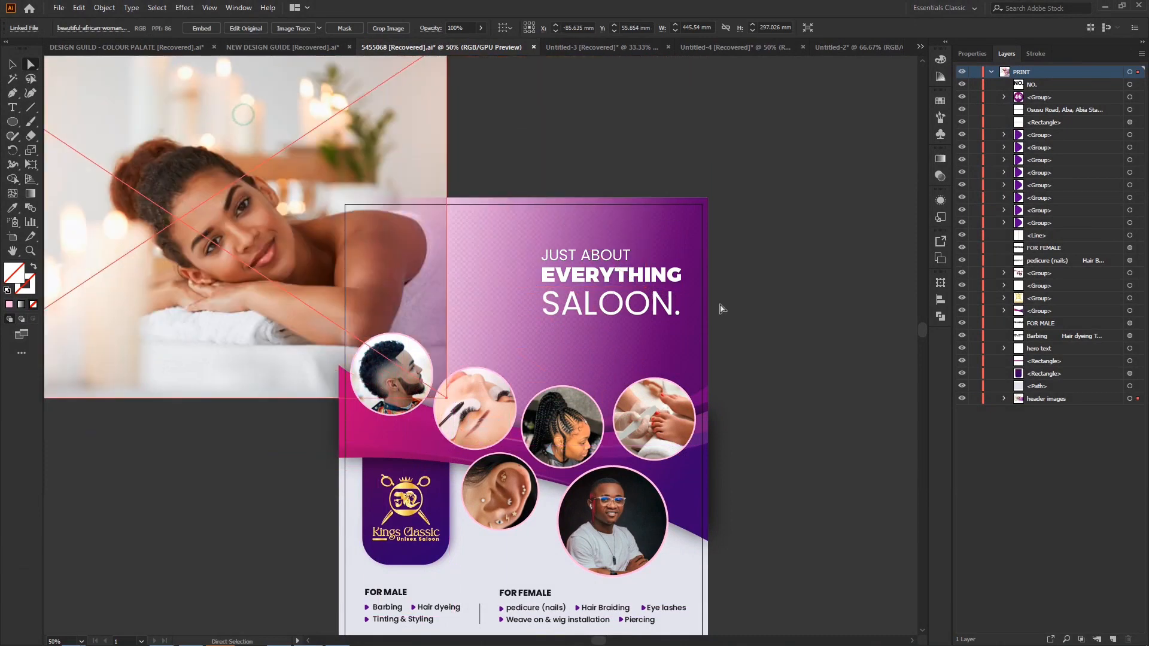
Pull the purple and blue gradient rectangles of the header images group apart, one above and one below the headline.
left_click_drag(664, 243, 828, 78)
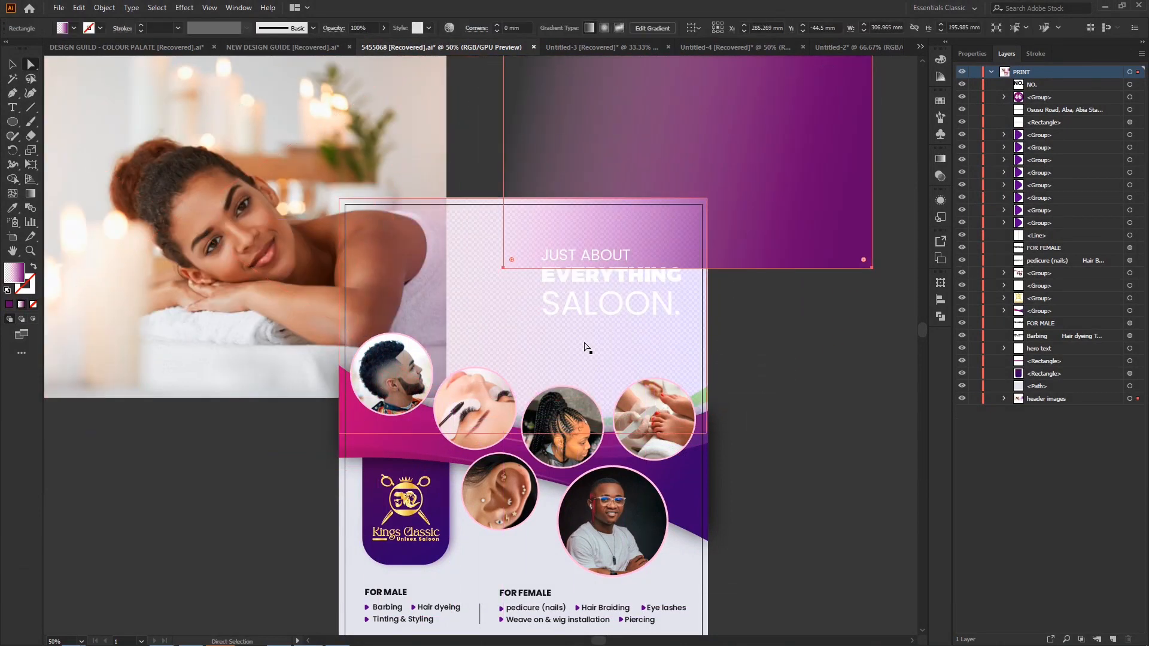
left_click_drag(585, 347, 730, 495)
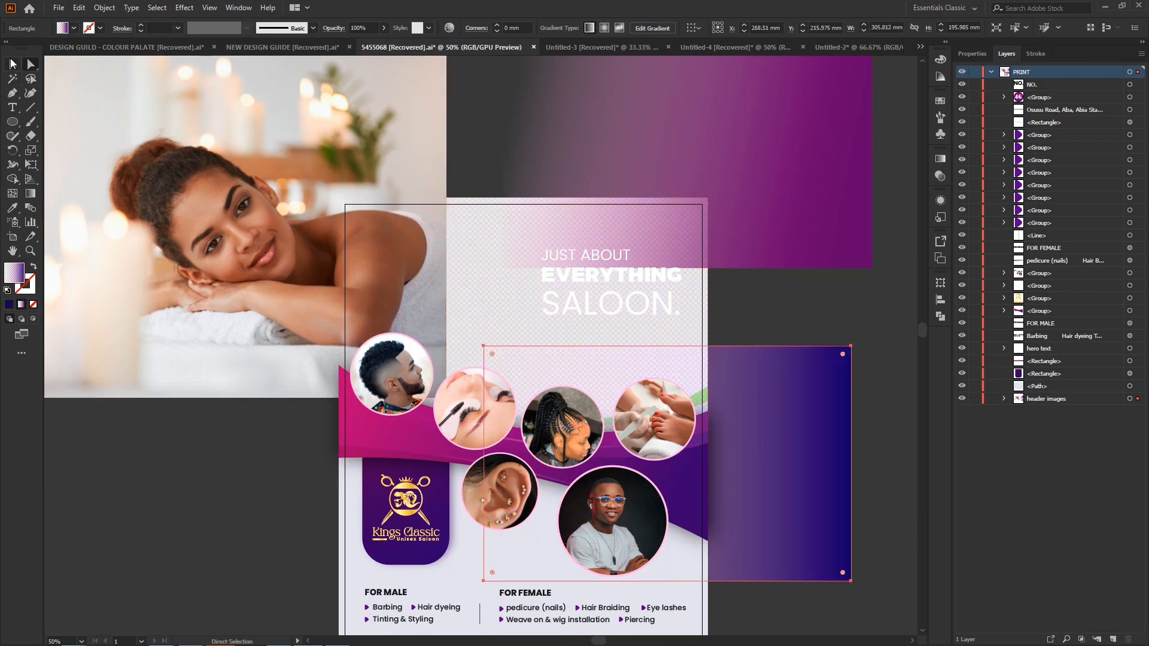
Move the entire spread-out header images group to the left with the Selection tool, and undo all the header moves.
left_click(13, 64)
left_click_drag(750, 121, 481, 158)
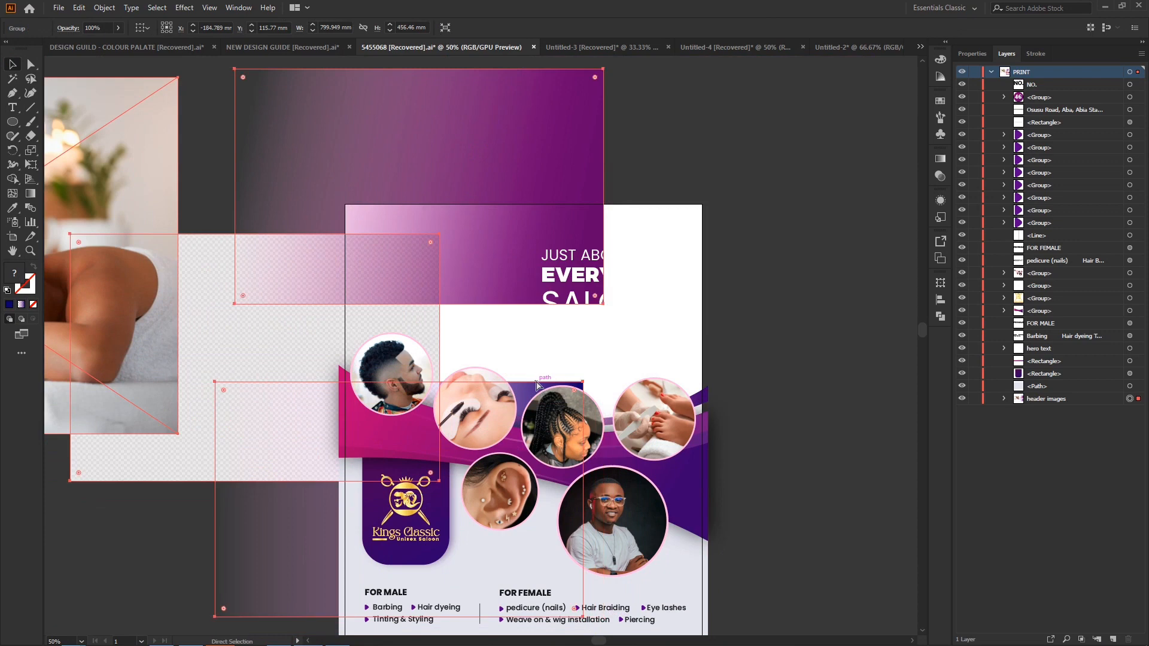
key("ctrl+z")
key("ctrl+z")
key("ctrl+z")
key("ctrl+z")
key("ctrl+z")
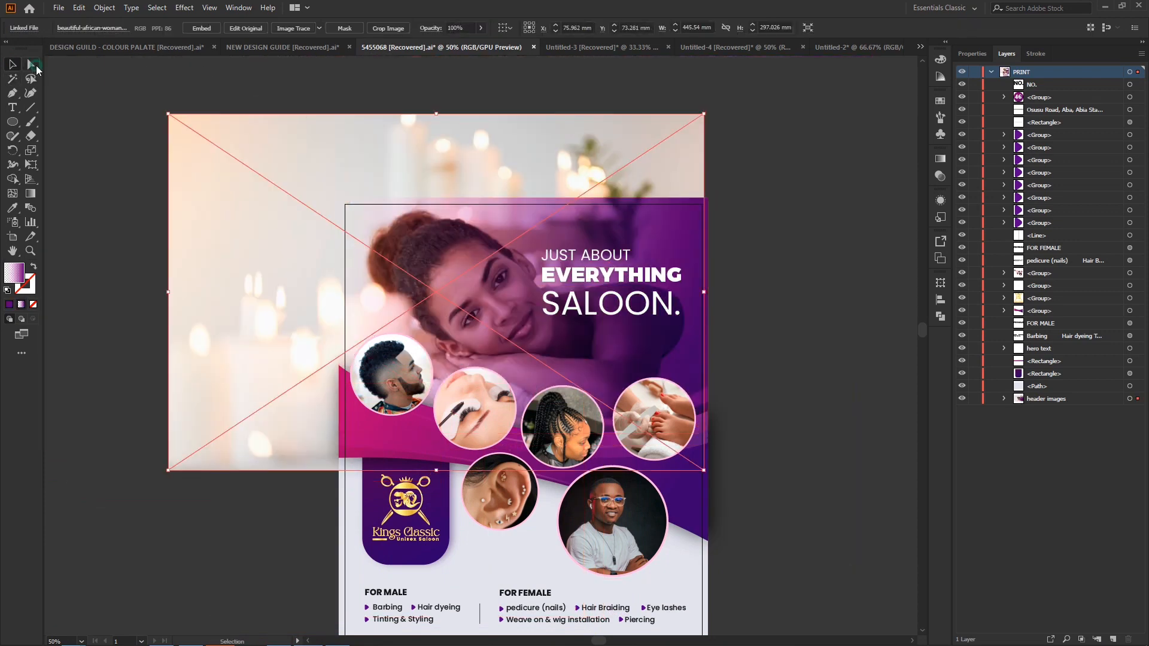
Use Direct Selection to move the woman's linked photo around within the header images group, leaving it slightly lower and further right.
left_click(35, 68)
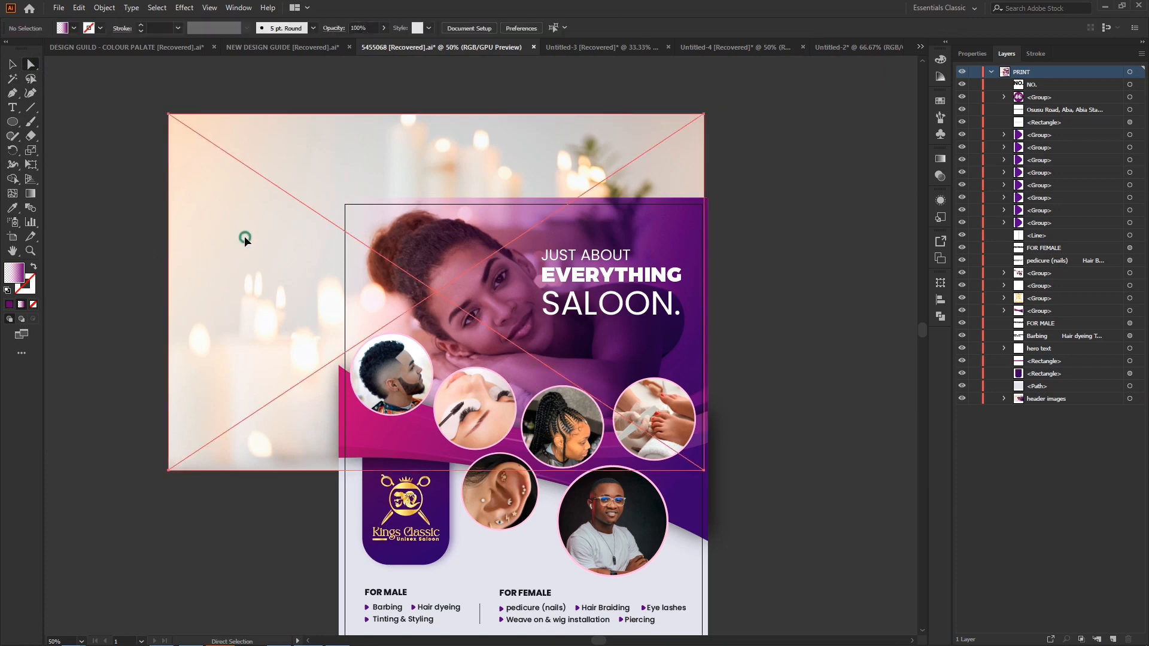
left_click_drag(244, 236, 107, 167)
left_click_drag(233, 207, 123, 255)
left_click_drag(234, 237, 366, 215)
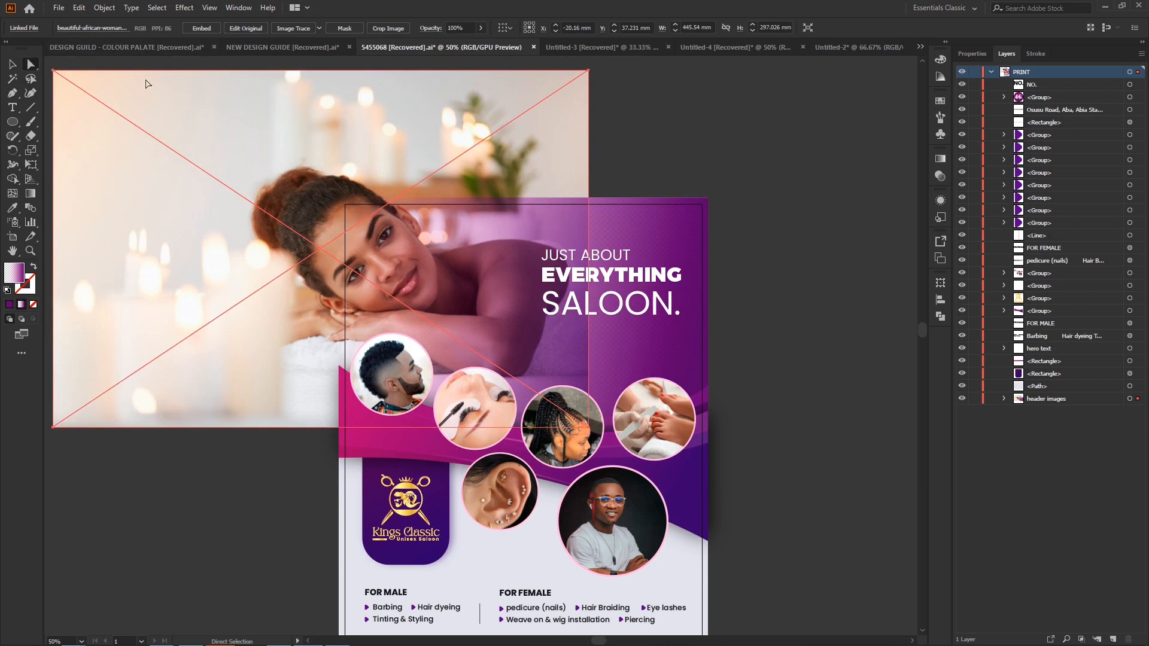
left_click_drag(145, 156, 225, 163)
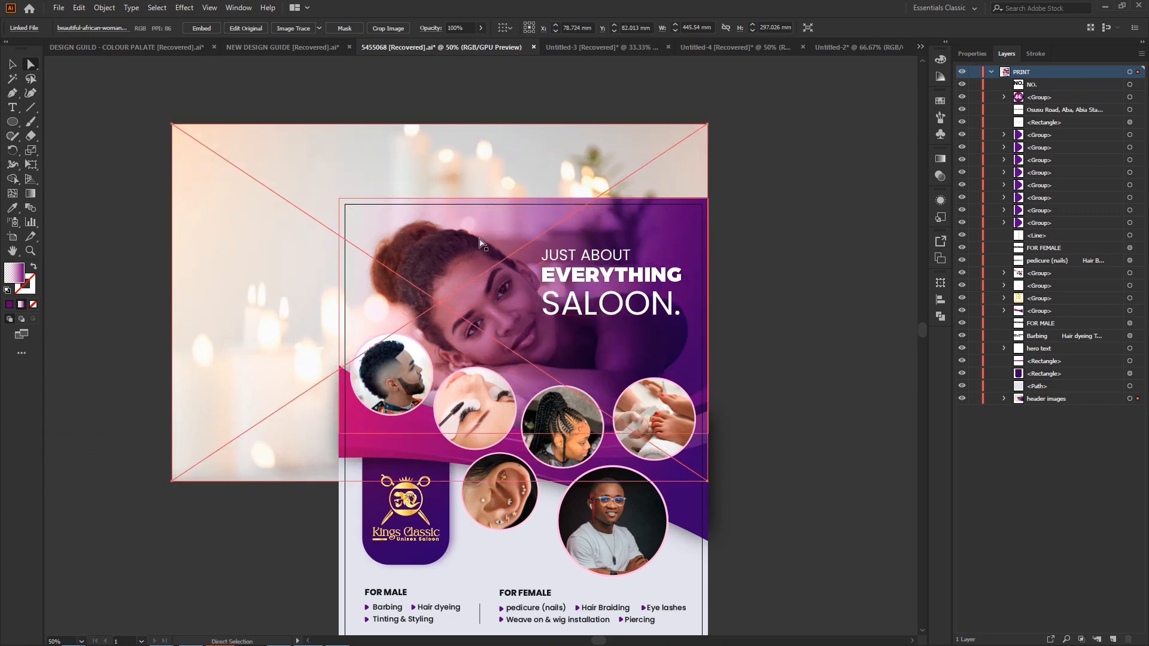
Switch Trim View on, off and on again to compare the flyer with and without the artwork outside its artboard.
left_click(215, 9)
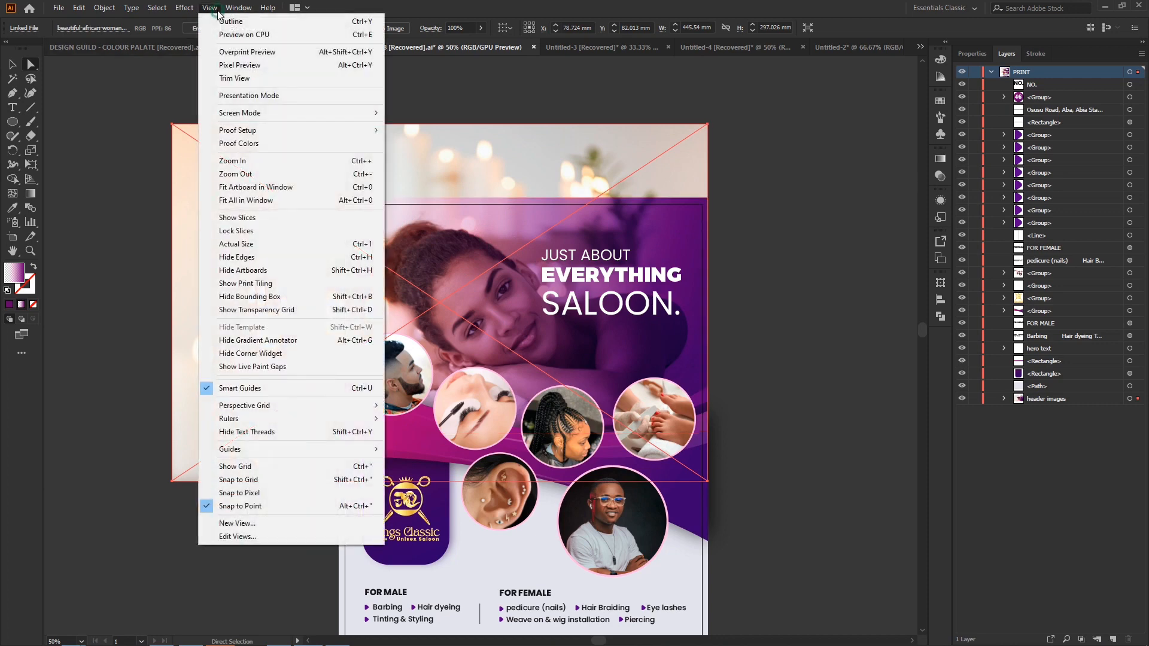
left_click(240, 79)
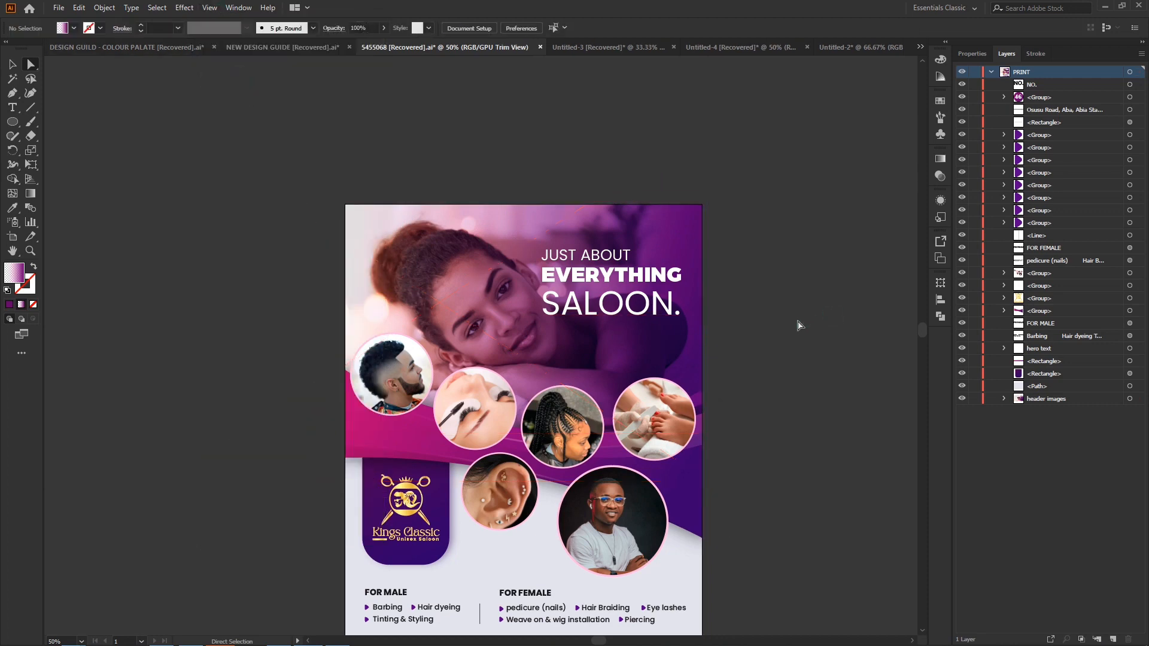
scroll(798, 325, "down", 3)
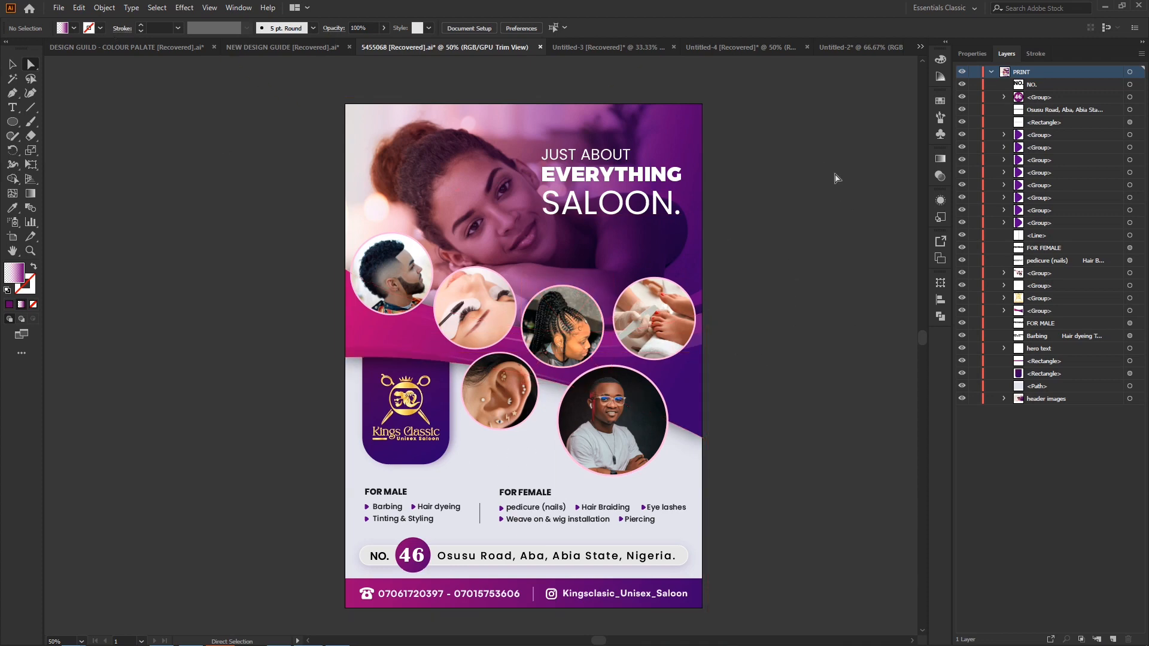
left_click(208, 9)
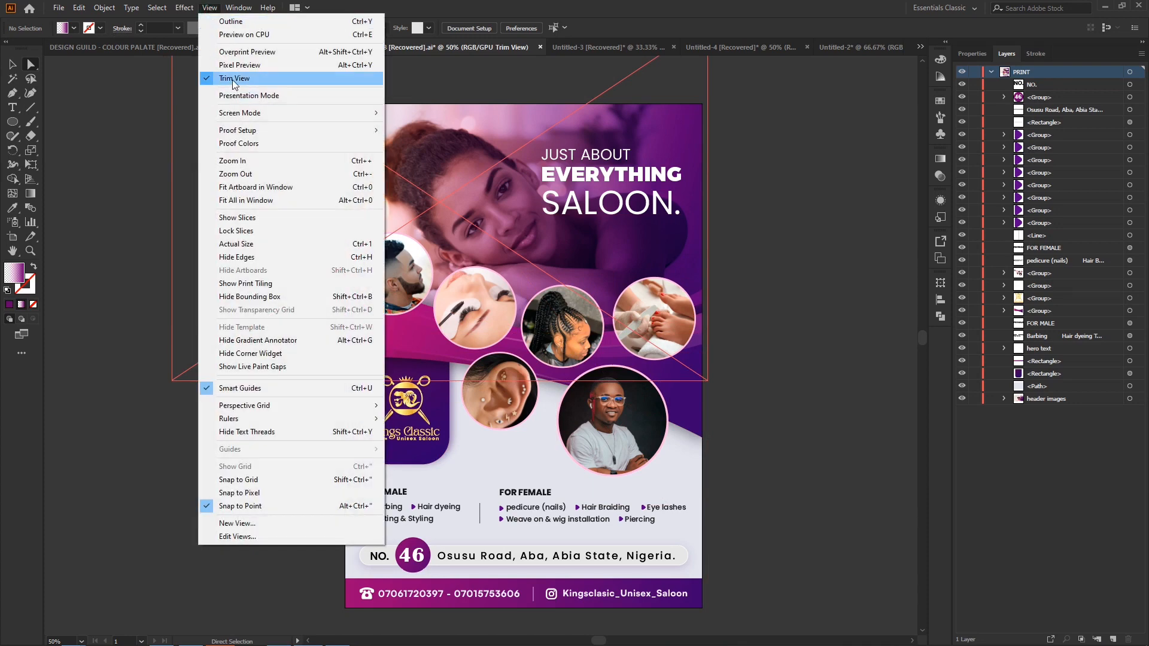
left_click(234, 83)
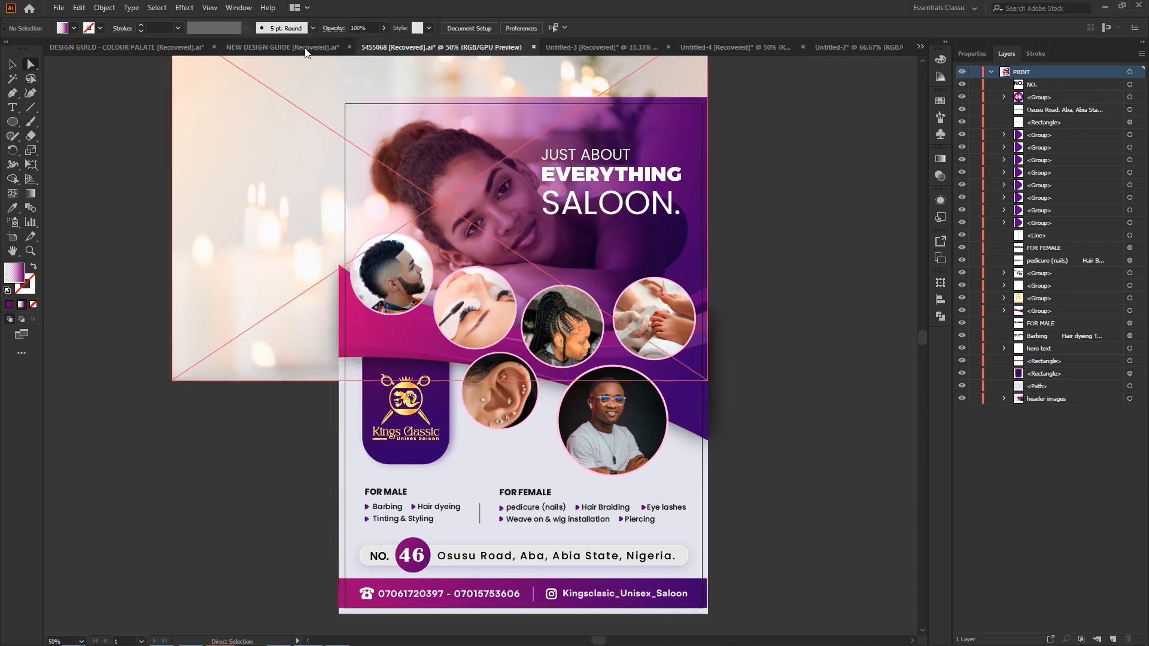
left_click(208, 9)
left_click(233, 83)
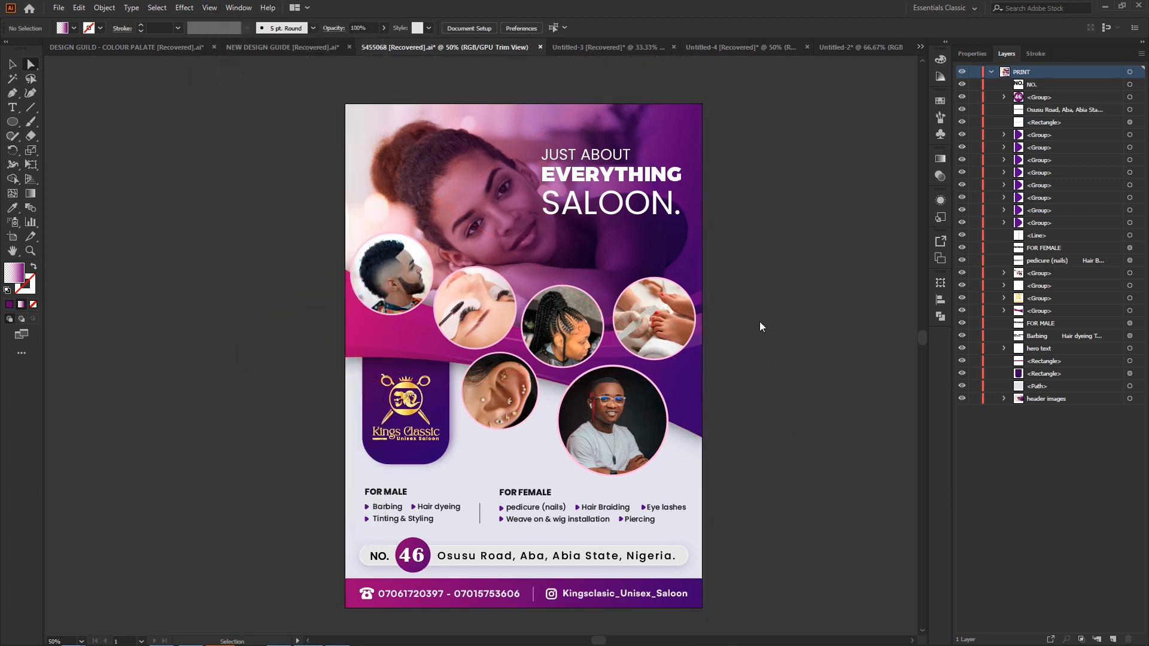
key("ctrl+alt+s")
left_click(203, 278)
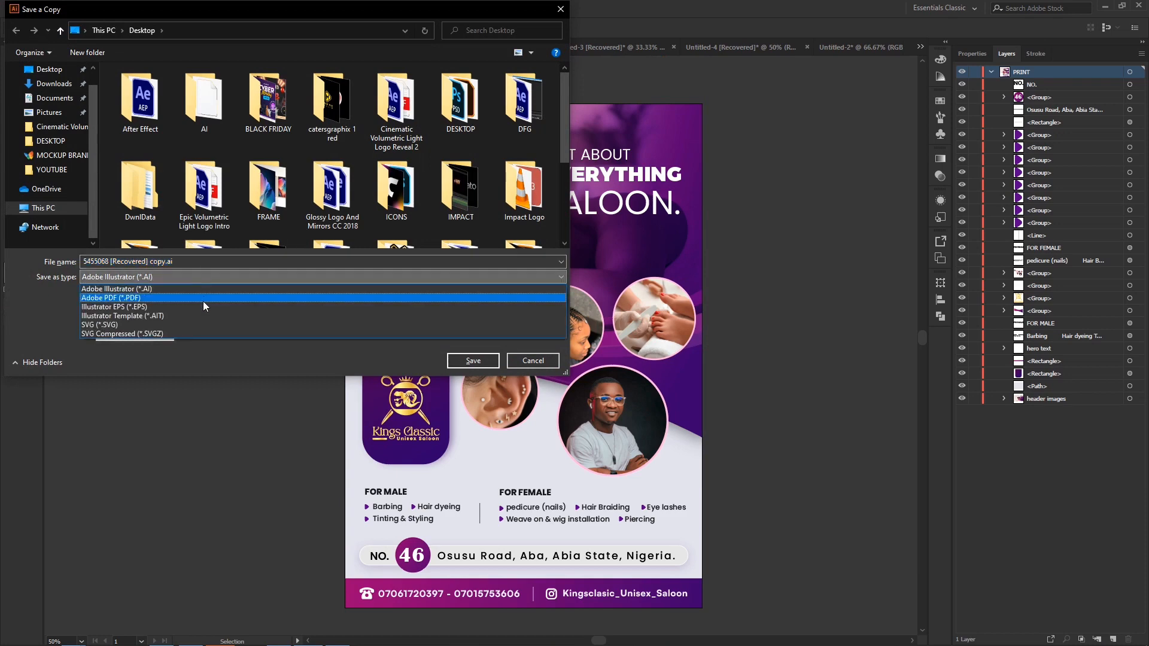
left_click(560, 9)
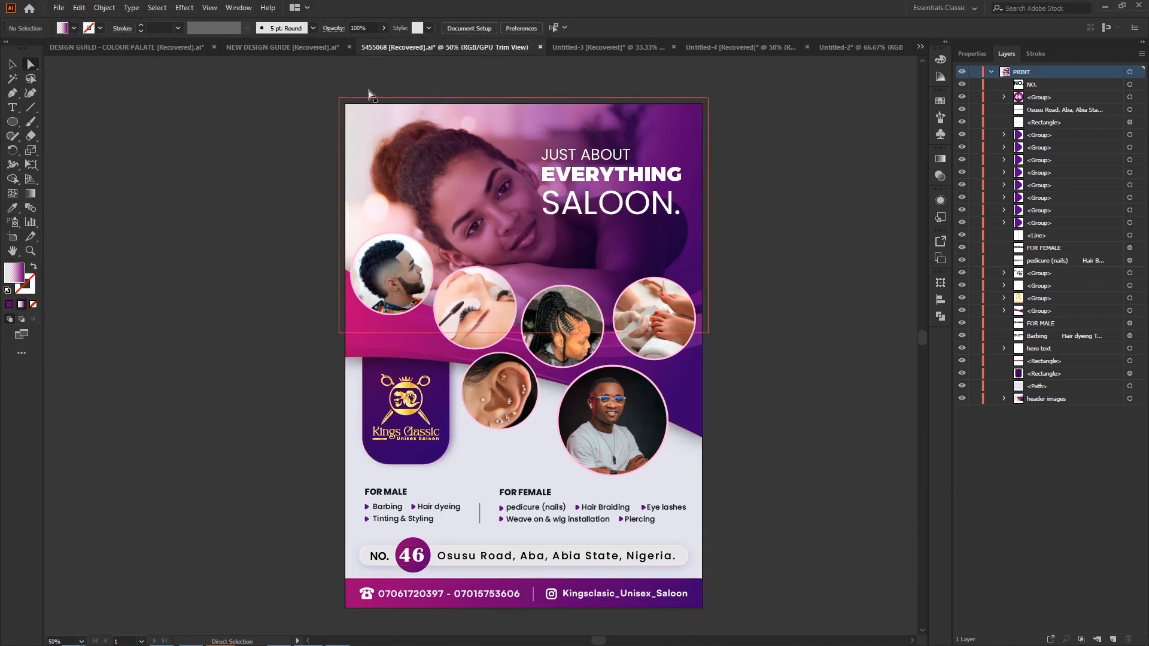
Try widening the artboard to about 377 mm by extending its left edge, and undo the change.
left_click(10, 239)
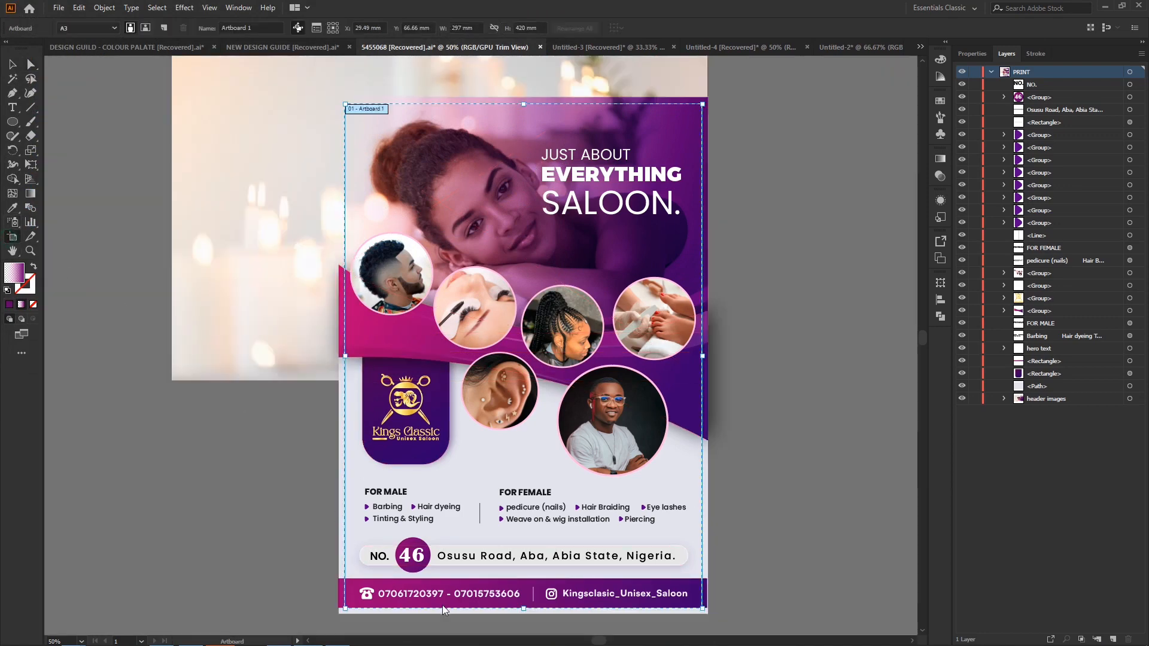
left_click_drag(346, 357, 248, 356)
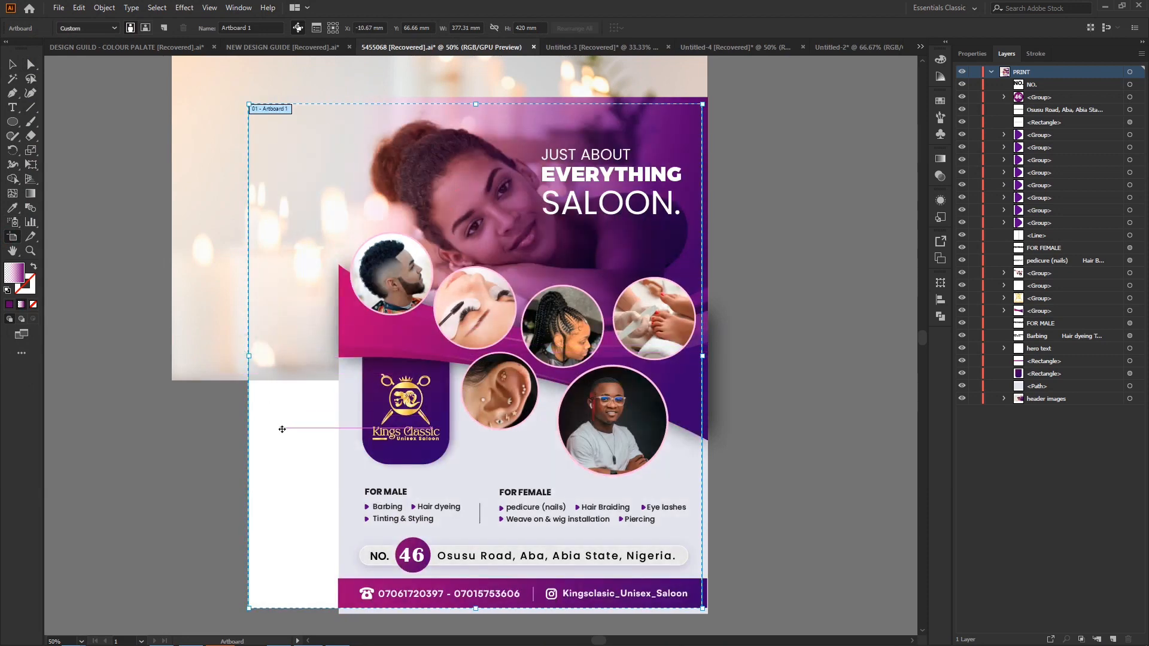
key("ctrl+z")
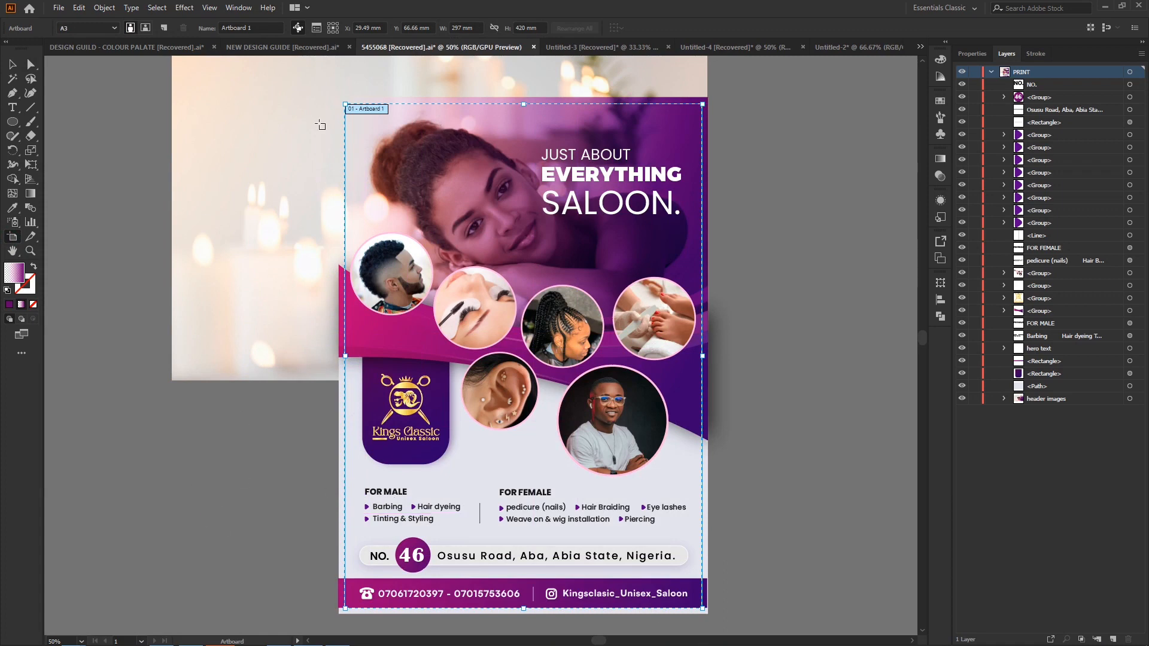
left_click(14, 67)
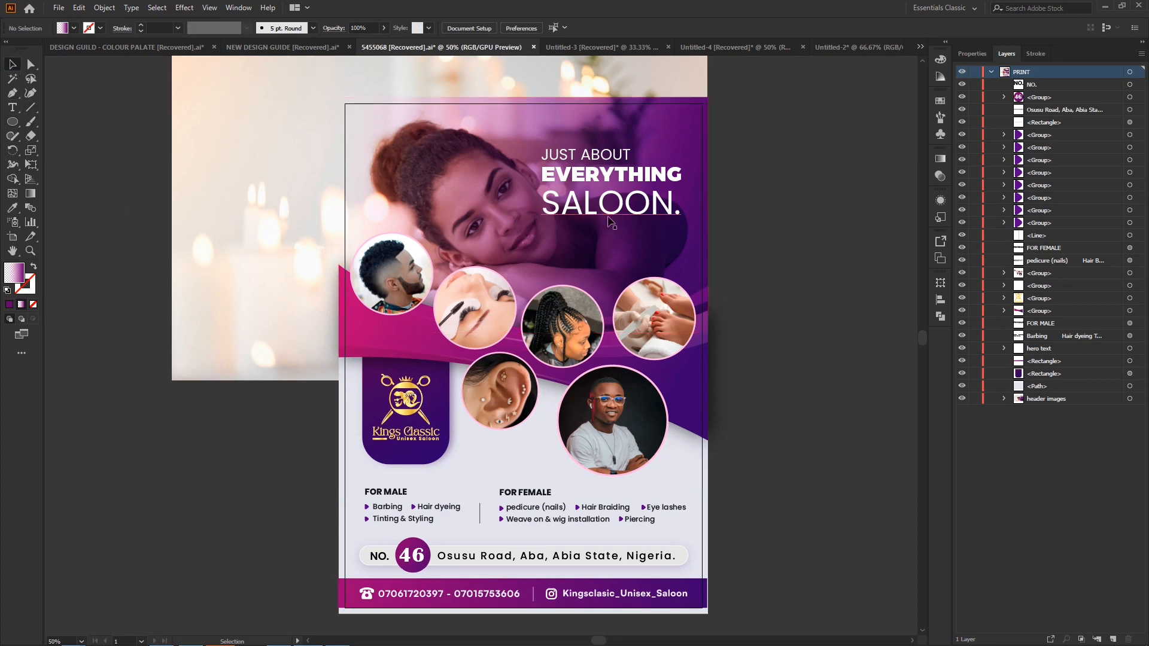
Turn Trim View back on and select the hero text group over the header photo to show its grouping.
left_click(211, 8)
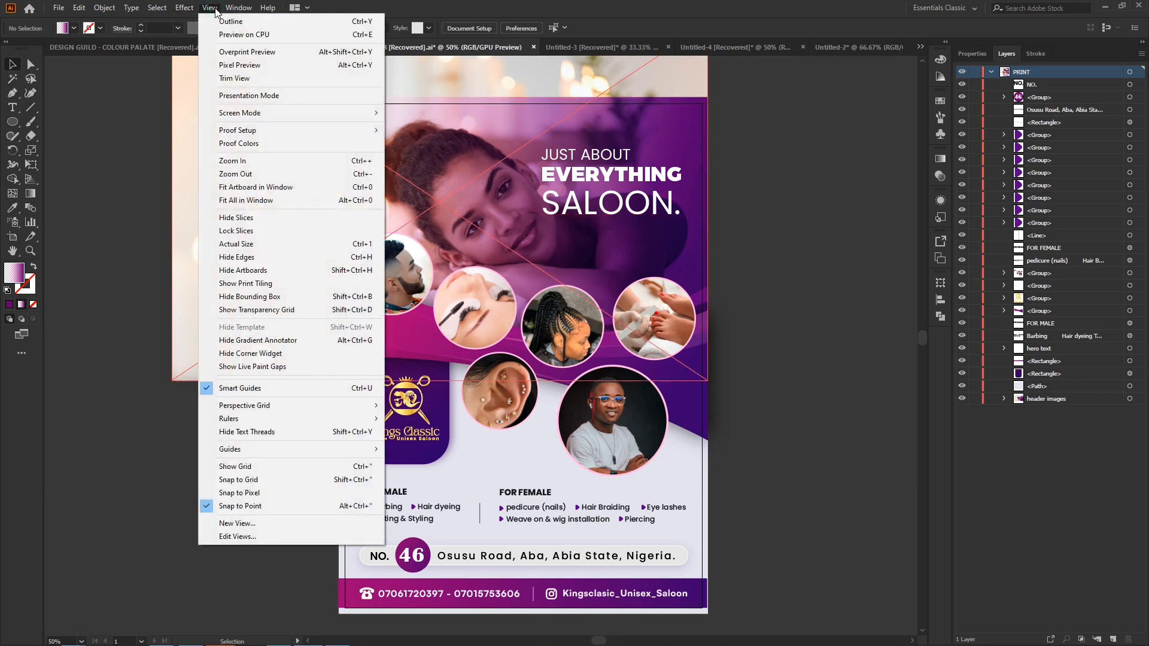
left_click(234, 78)
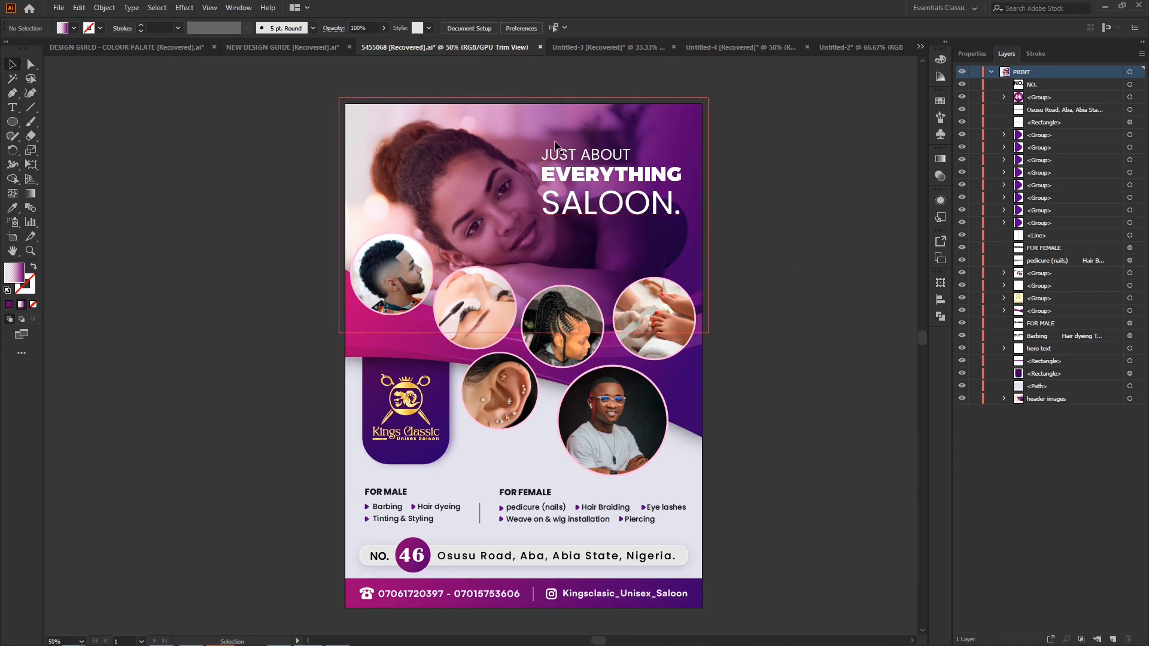
left_click(609, 168)
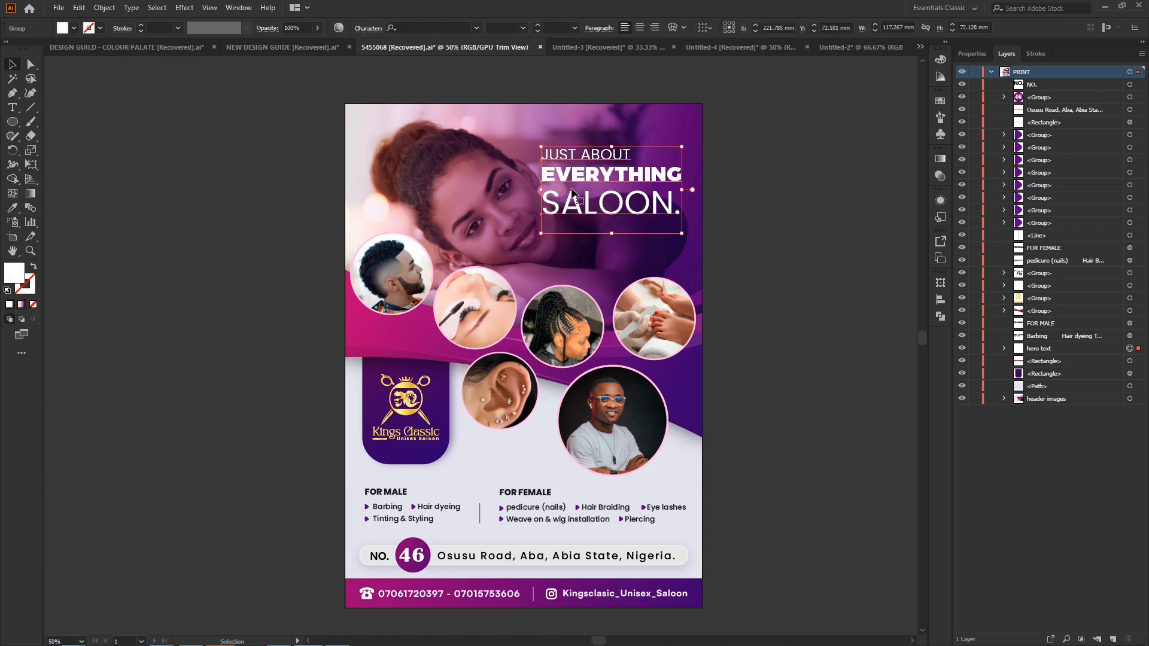
left_click(803, 158)
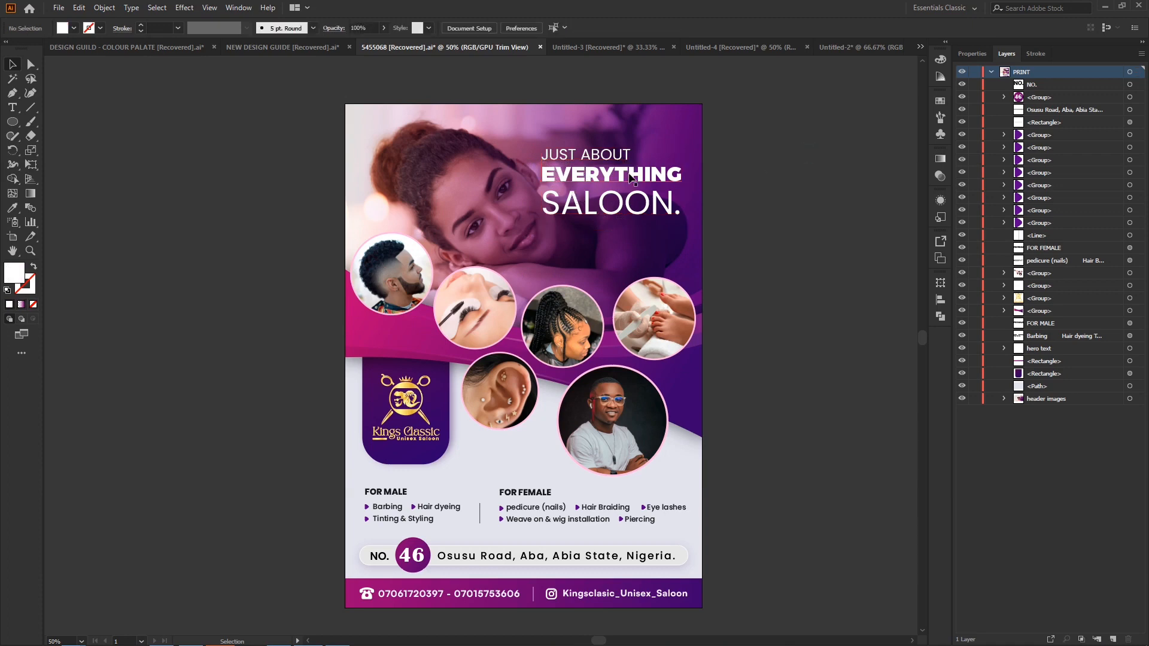
left_click(629, 178)
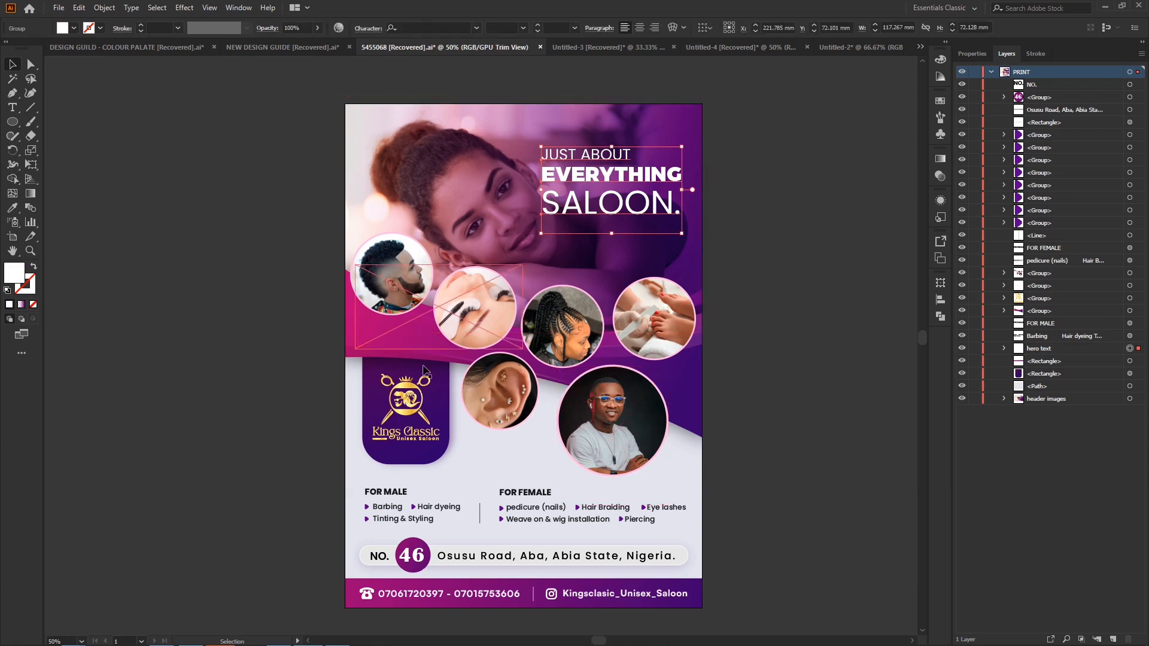
left_click(792, 386)
Try moving the purple rectangle behind the salon logo towards the portrait of the man, and undo the move.
left_click(444, 389)
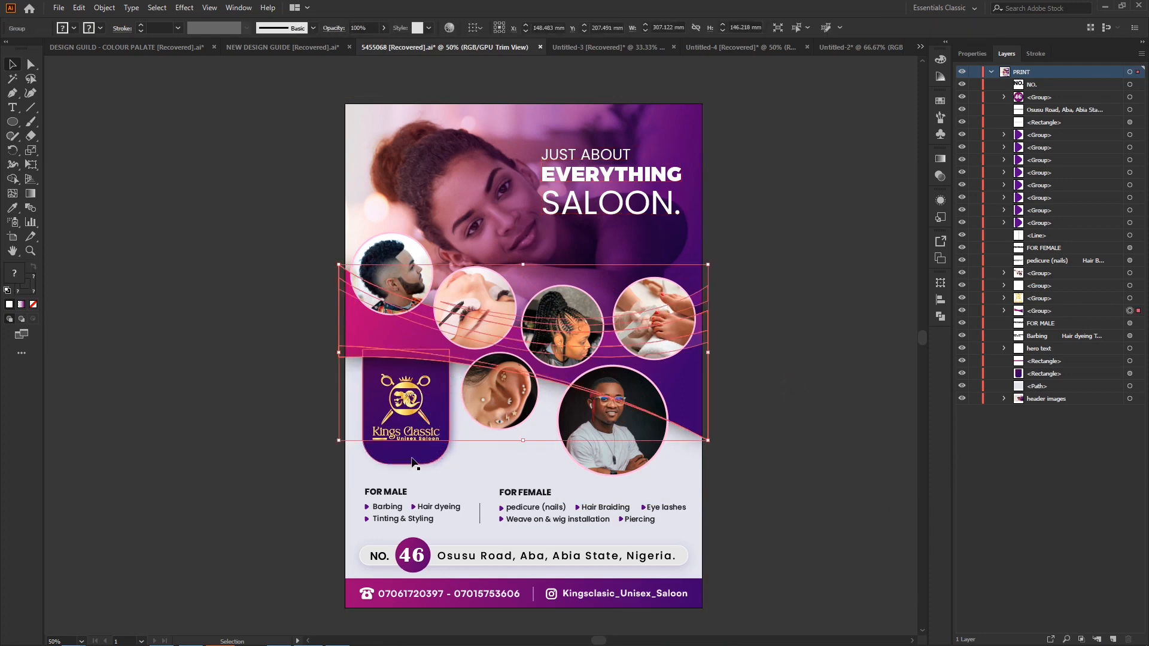
left_click(429, 461)
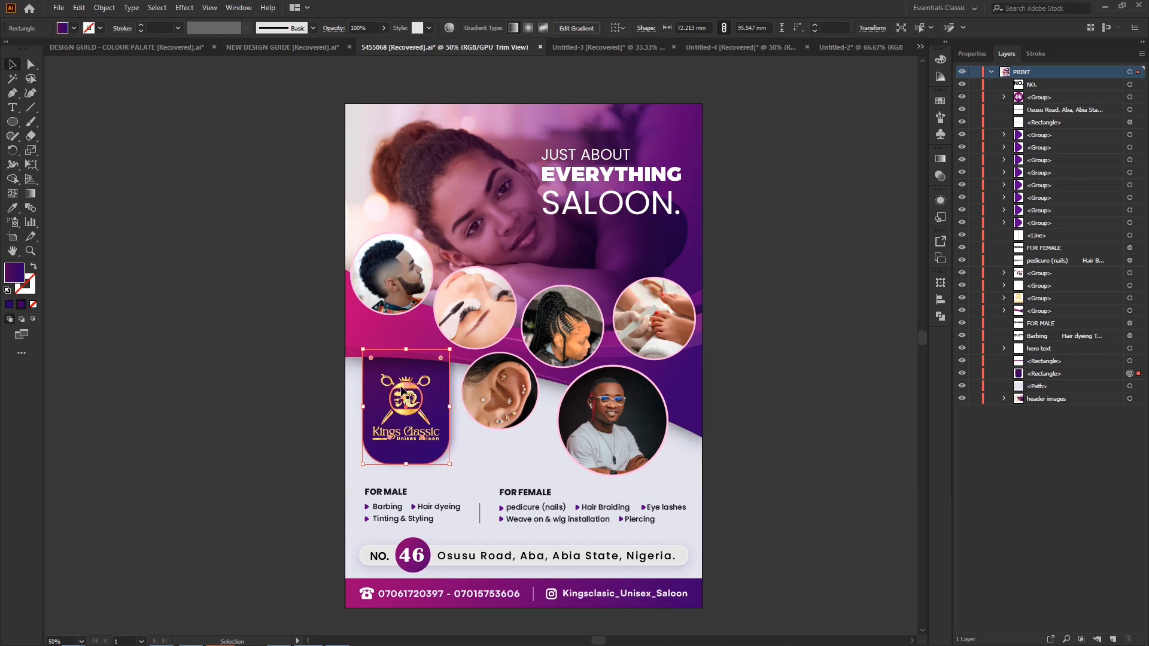
left_click_drag(372, 402, 535, 442)
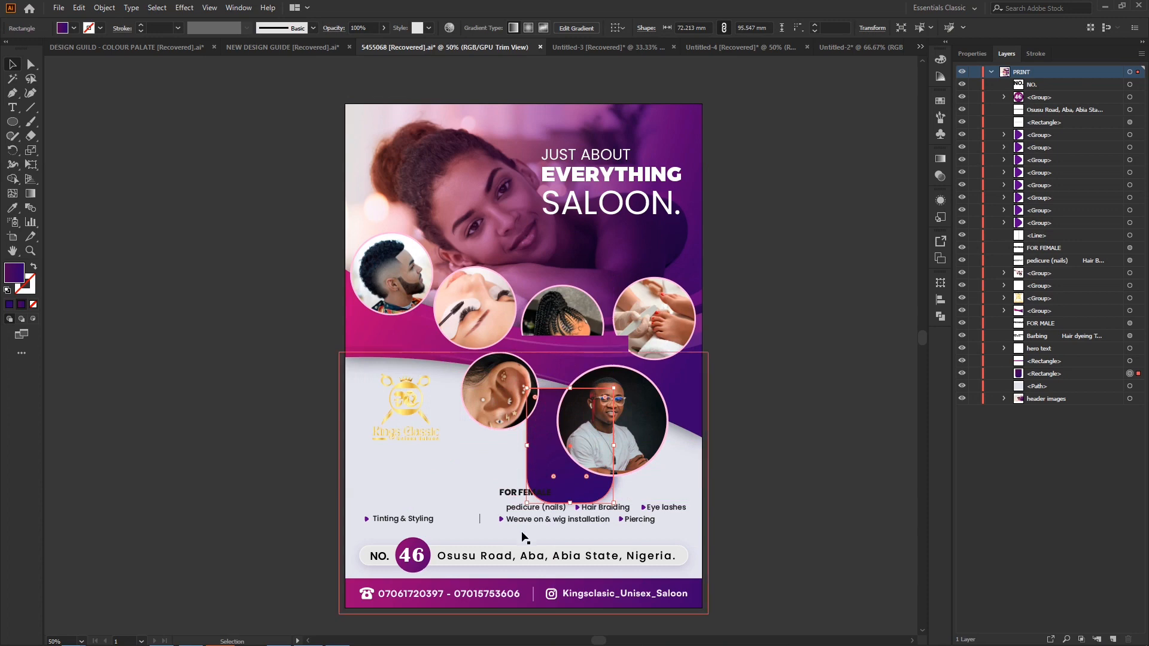
key("ctrl+z")
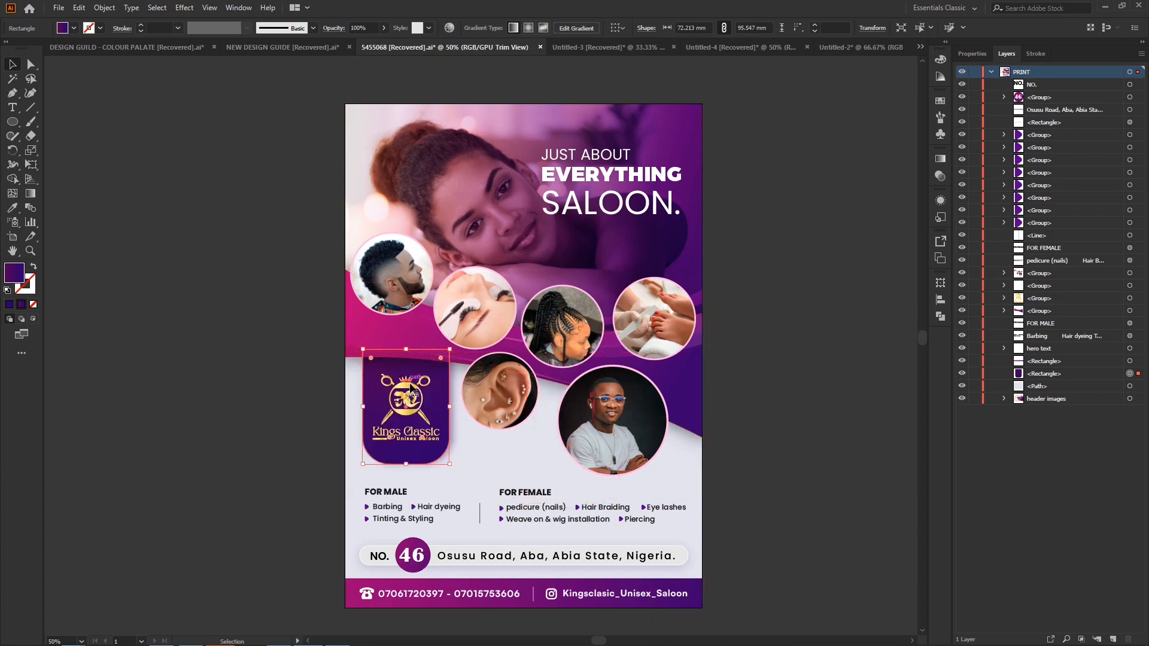
Change the rectangle behind the salon logo to a solid dark navy fill, 150044.
left_click(8, 306)
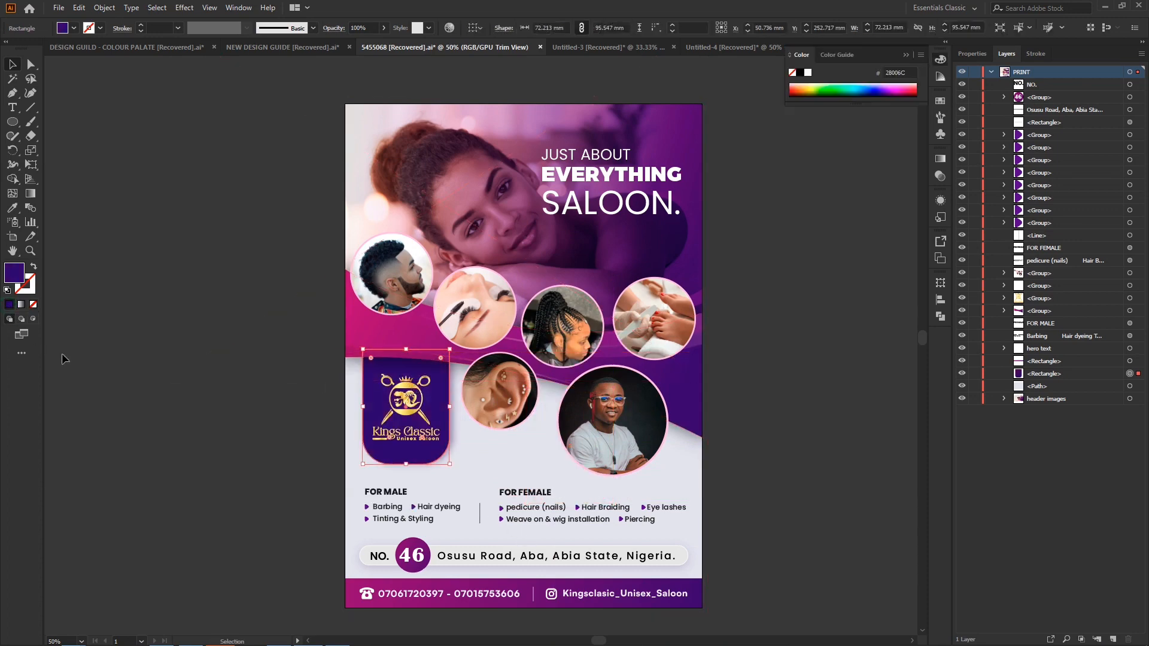
double_click(11, 275)
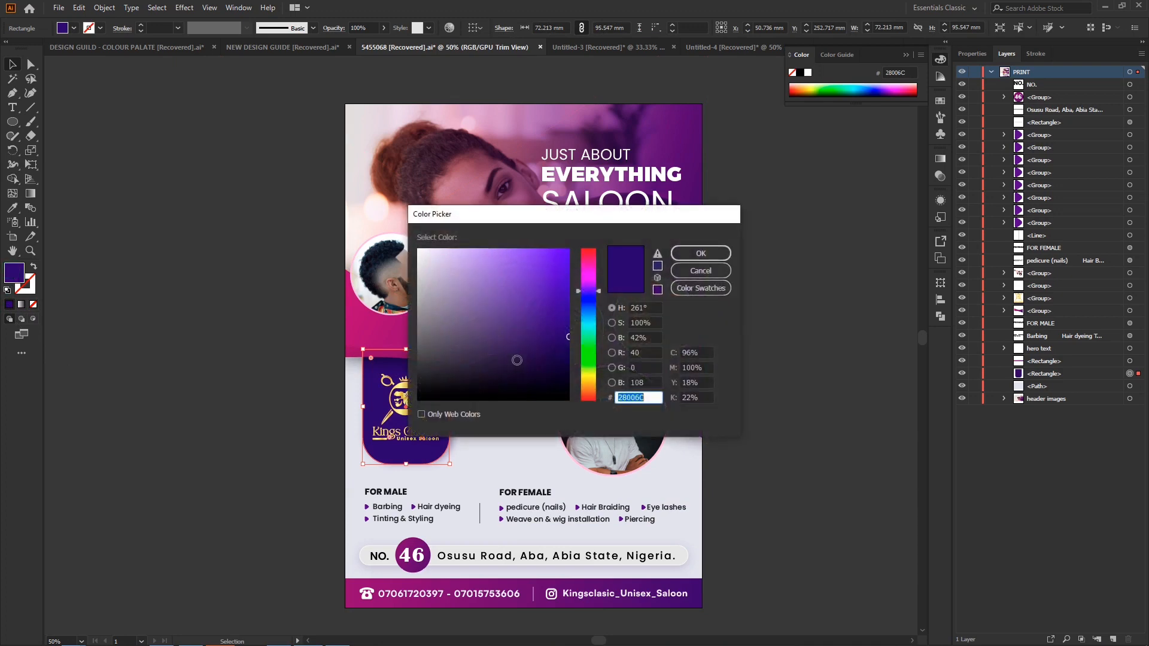
left_click_drag(561, 347, 573, 359)
left_click(701, 253)
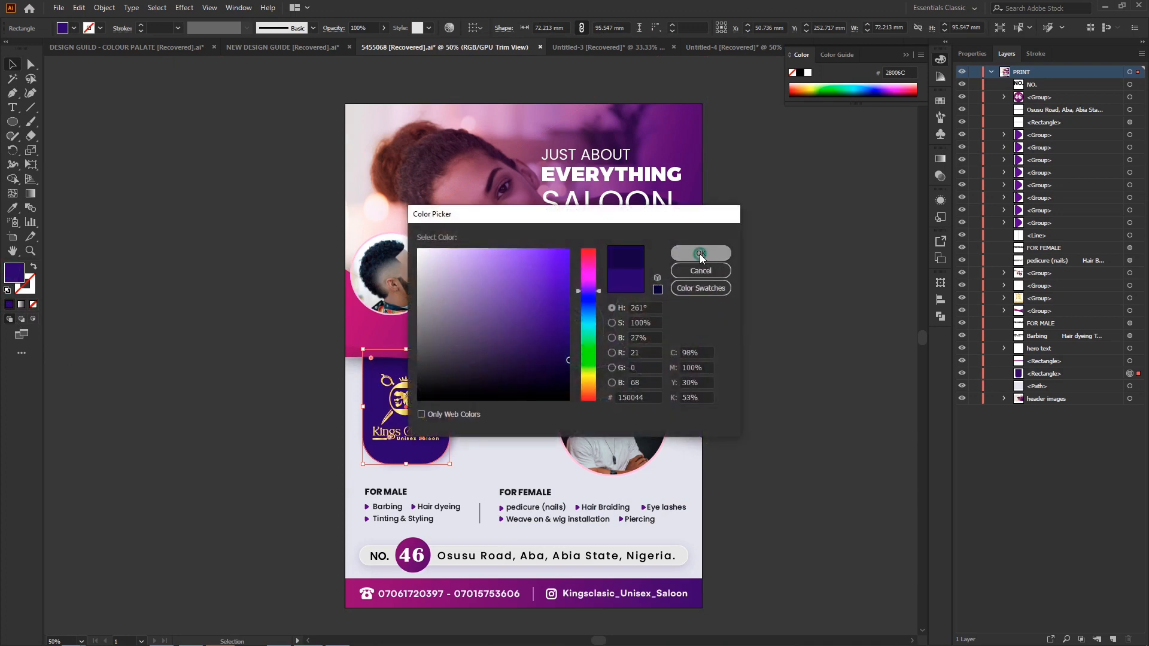
left_click(777, 491)
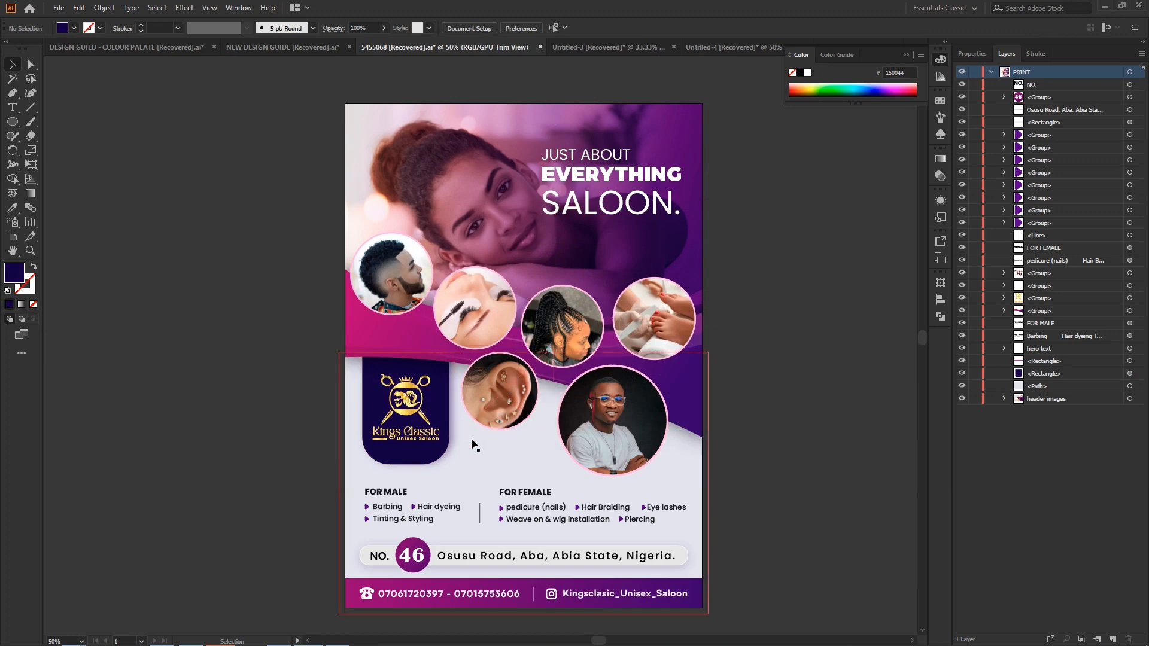
Try the lighter purple fill 5433AF on the rectangle behind the salon logo, and undo the colour change.
left_click(386, 400)
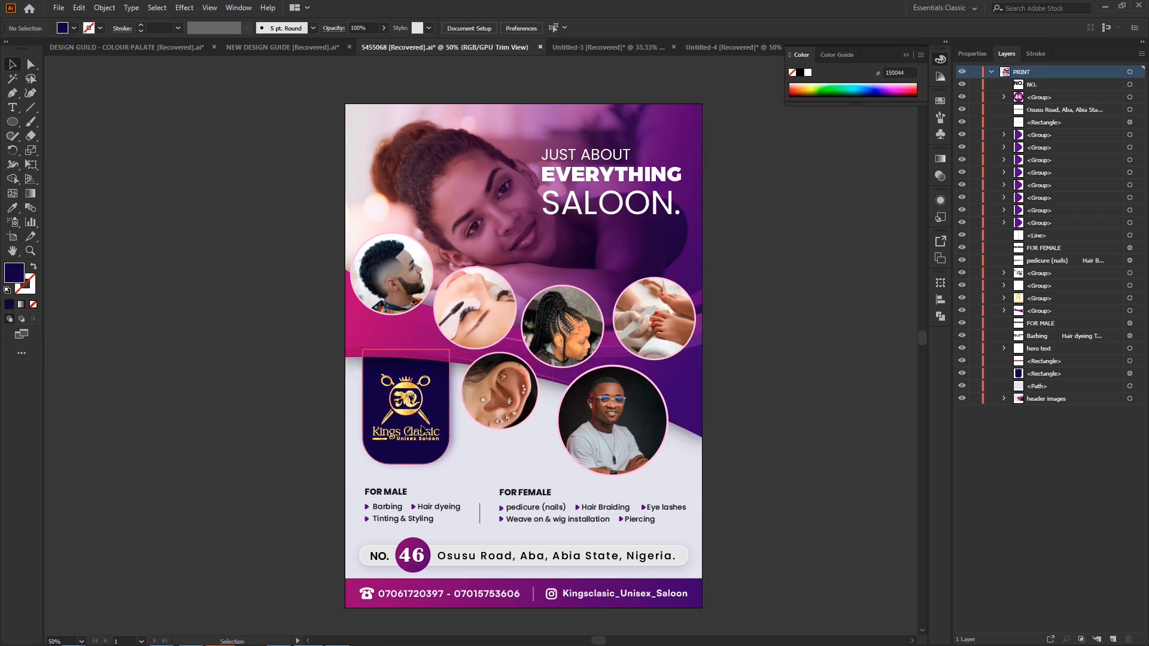
double_click(13, 273)
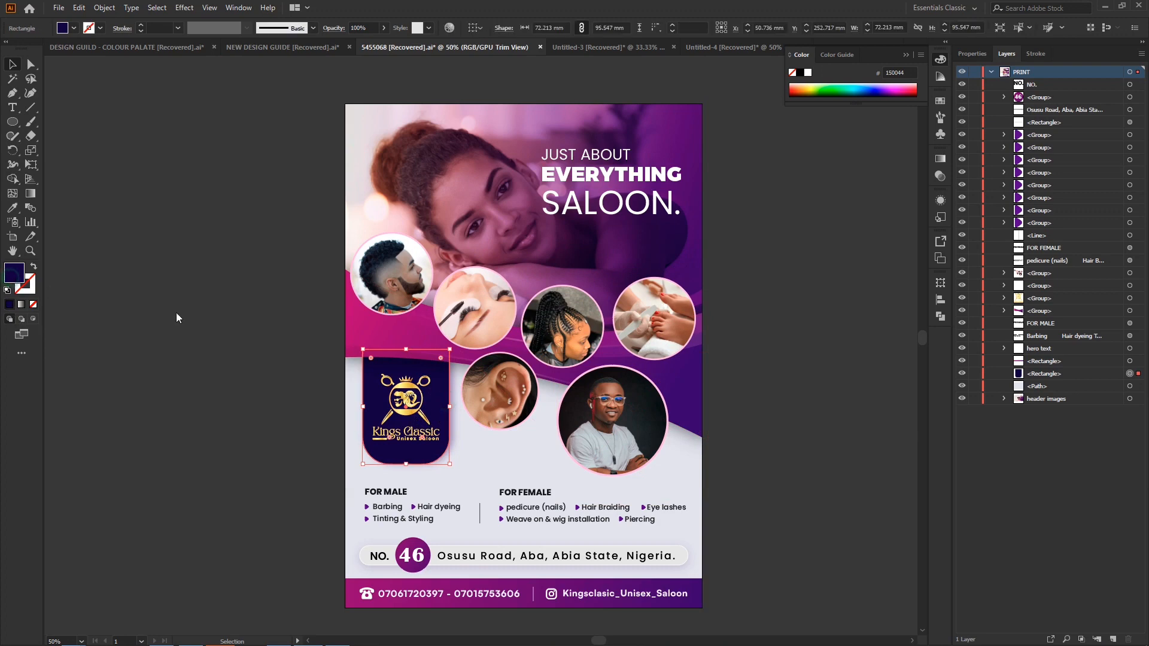
left_click(528, 294)
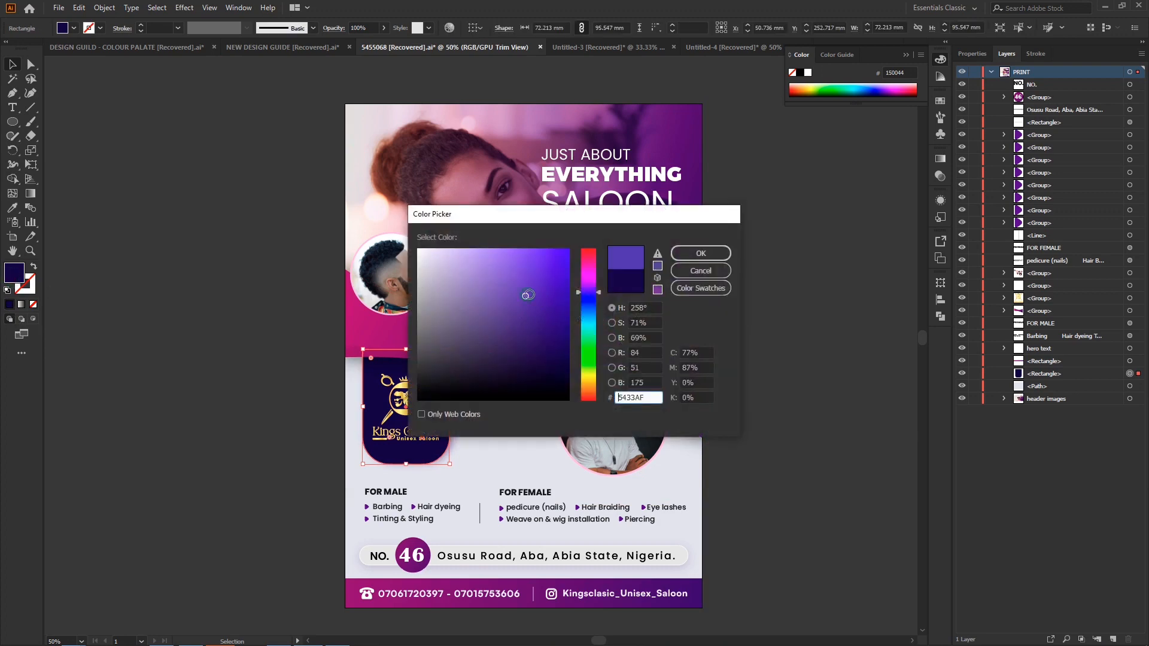
left_click(704, 252)
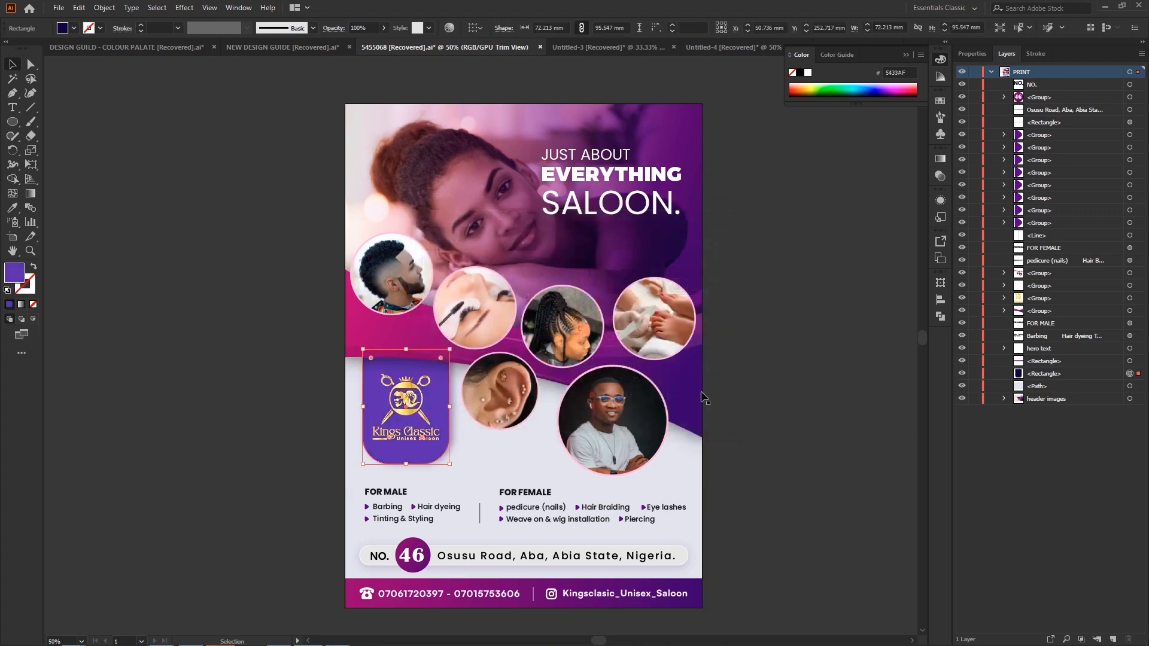
left_click(763, 443)
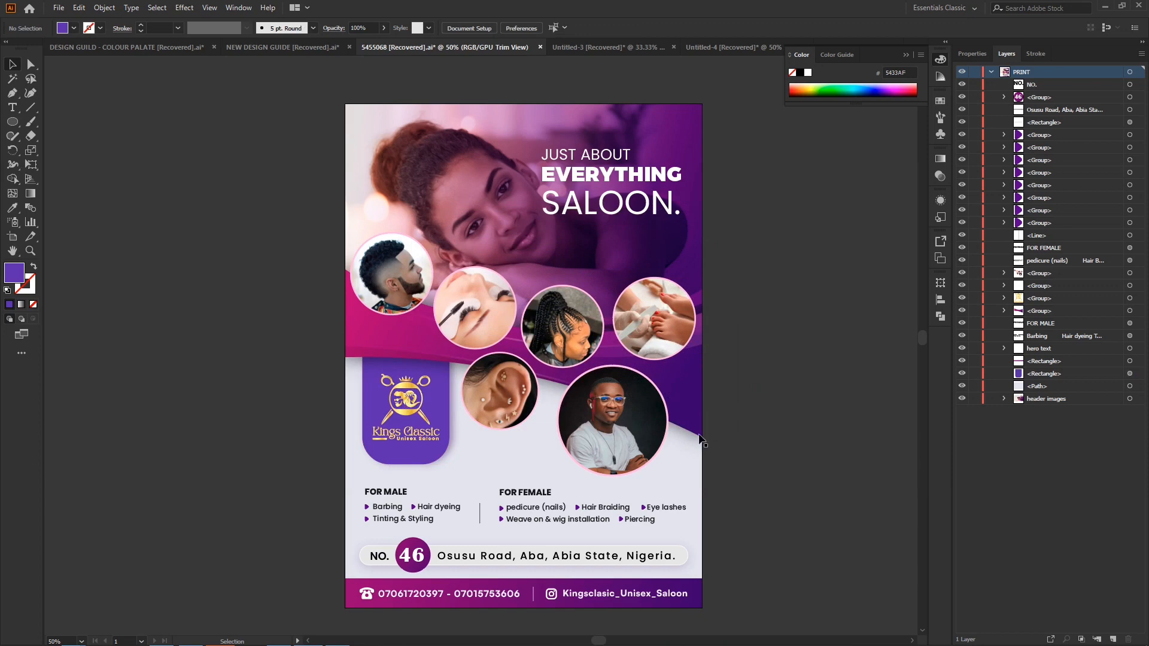
left_click(422, 406)
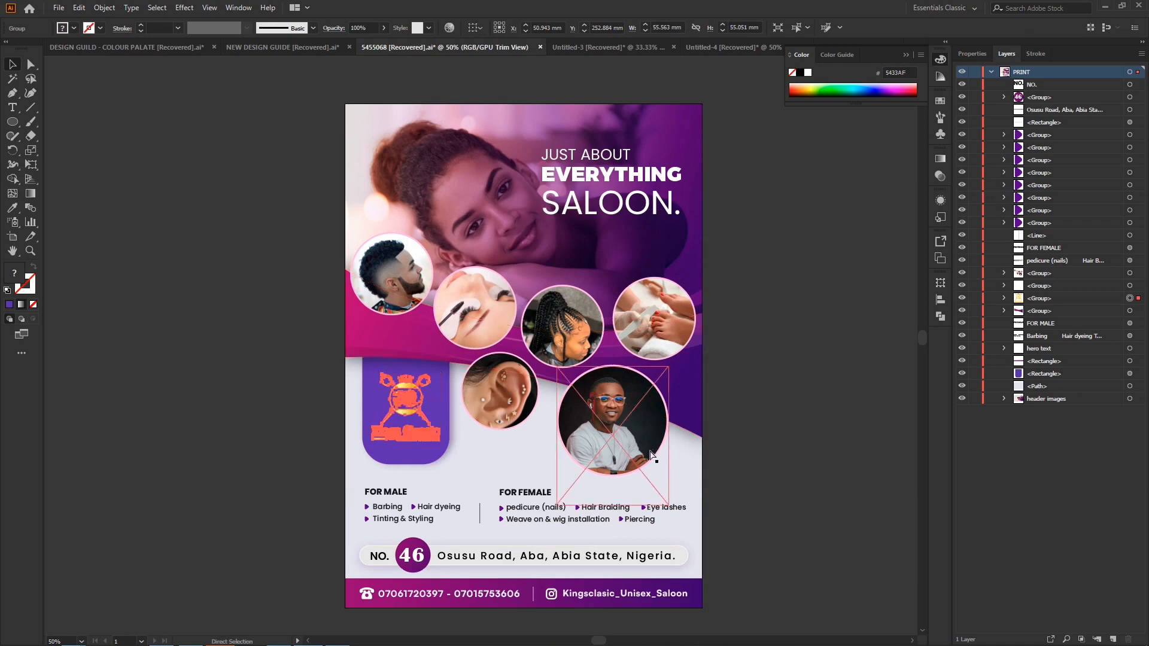
key("ctrl+z")
left_click(777, 376)
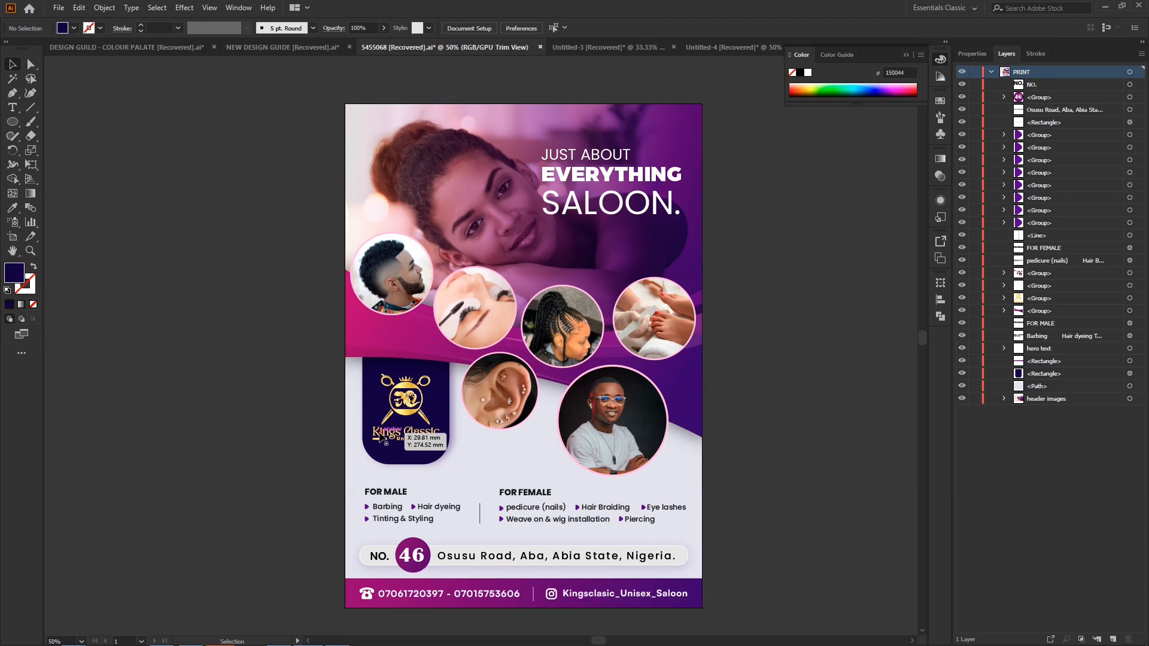
Select the navy rectangle behind the logo, the FOR MALE heading and the FOR FEMALE heading in turn, and clear the selection.
left_click(374, 407)
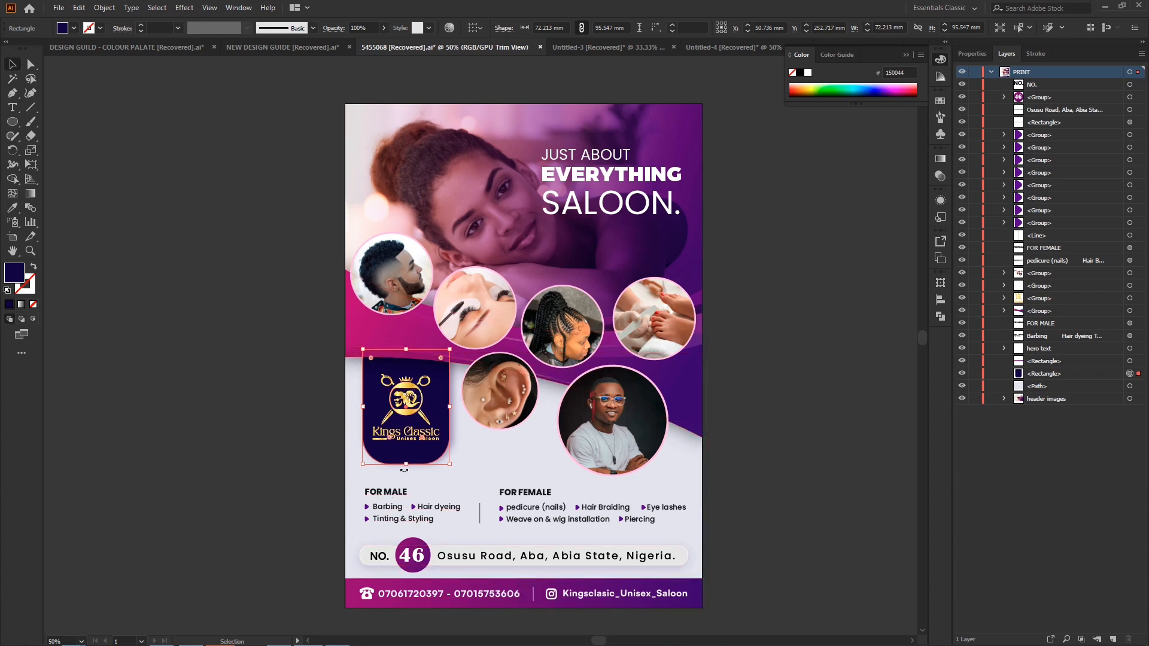
left_click(388, 499)
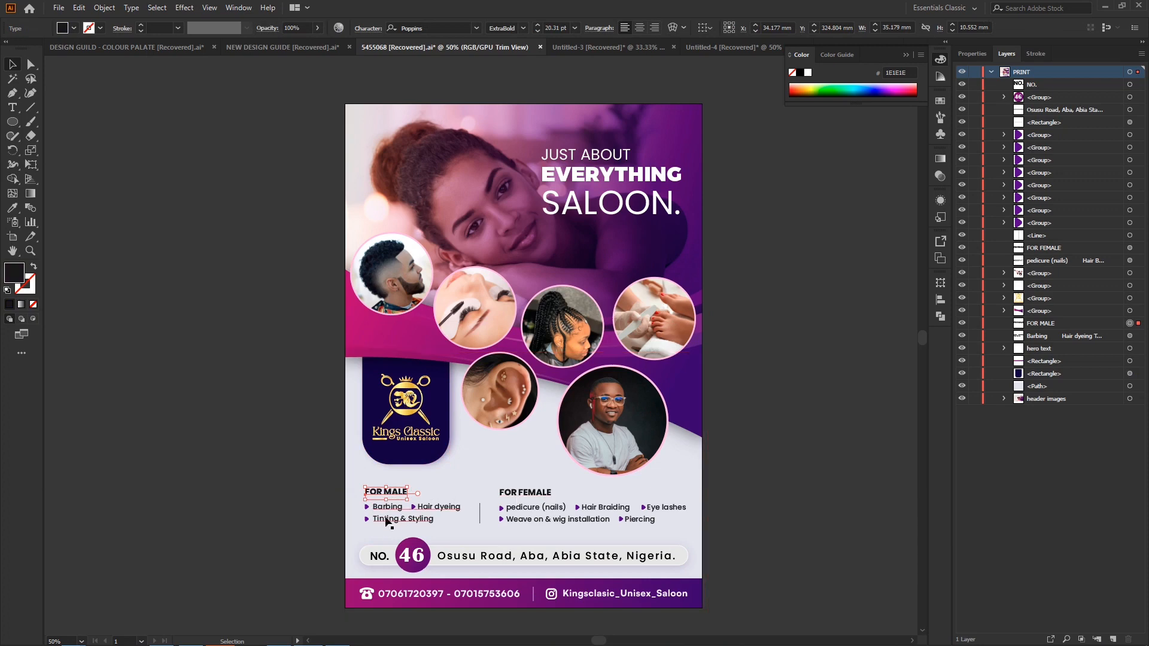
left_click(534, 492)
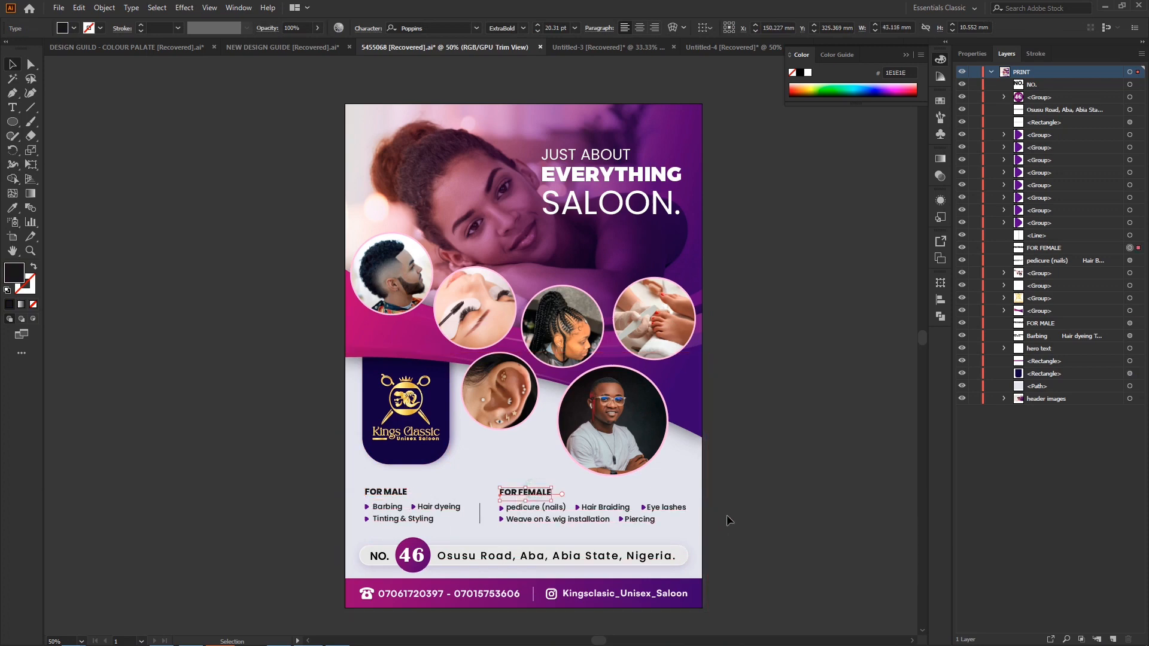
left_click(762, 505)
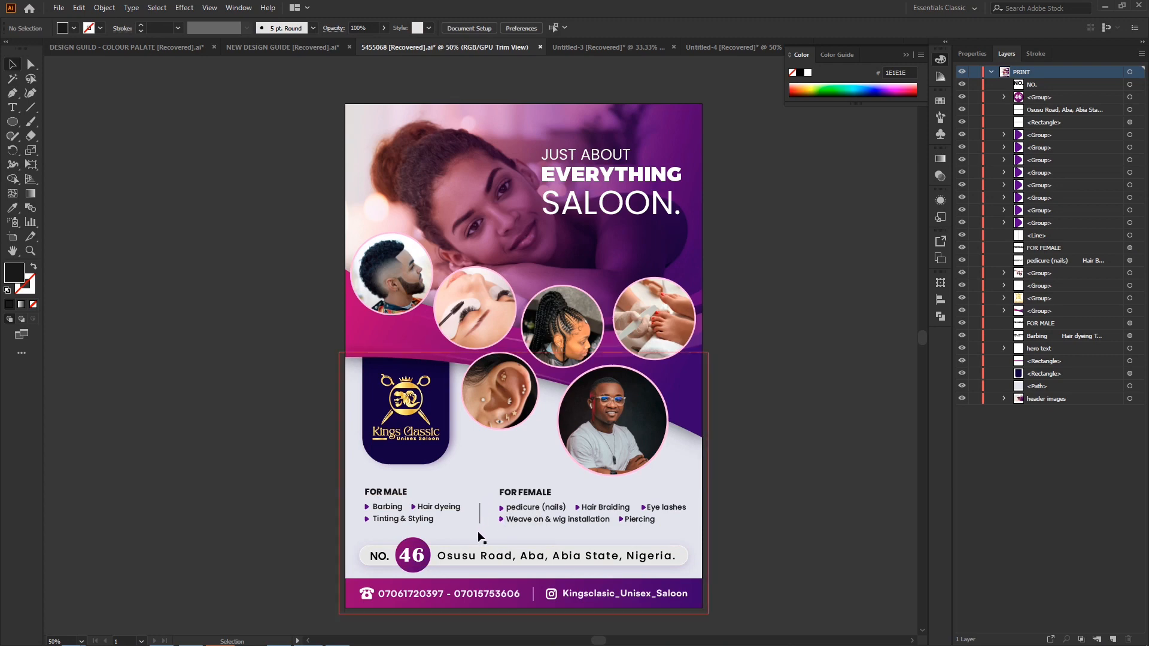
Try deleting the vertical divider line between the male and female service lists, and undo the deletion.
left_click(479, 515)
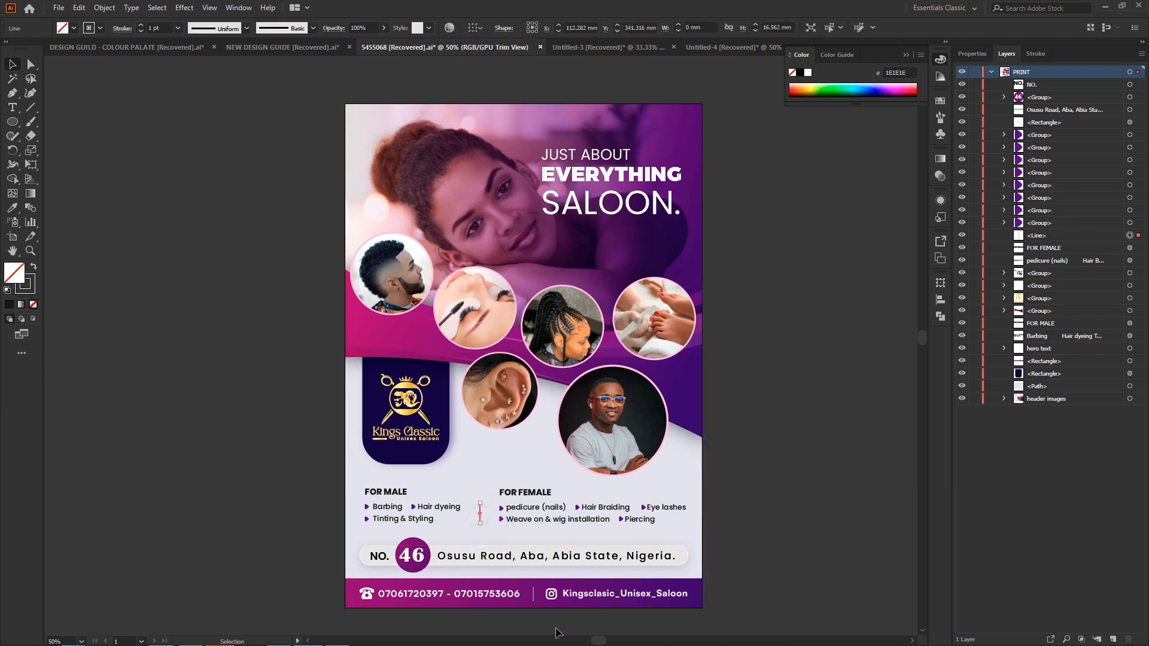
key("Delete")
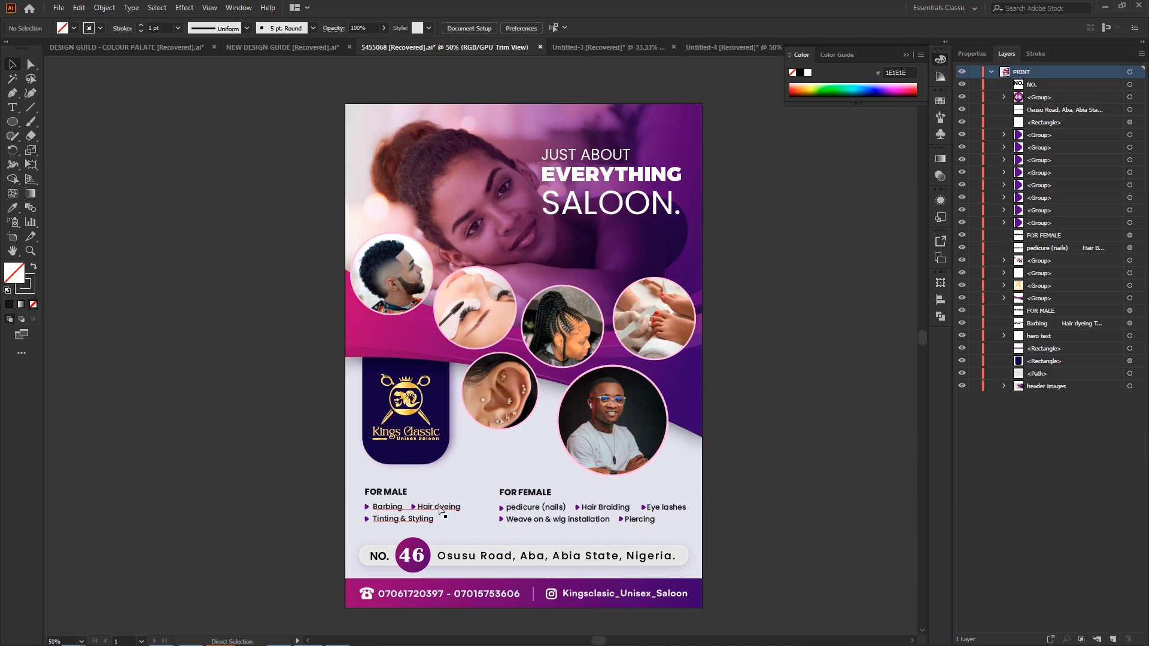
key("ctrl+z")
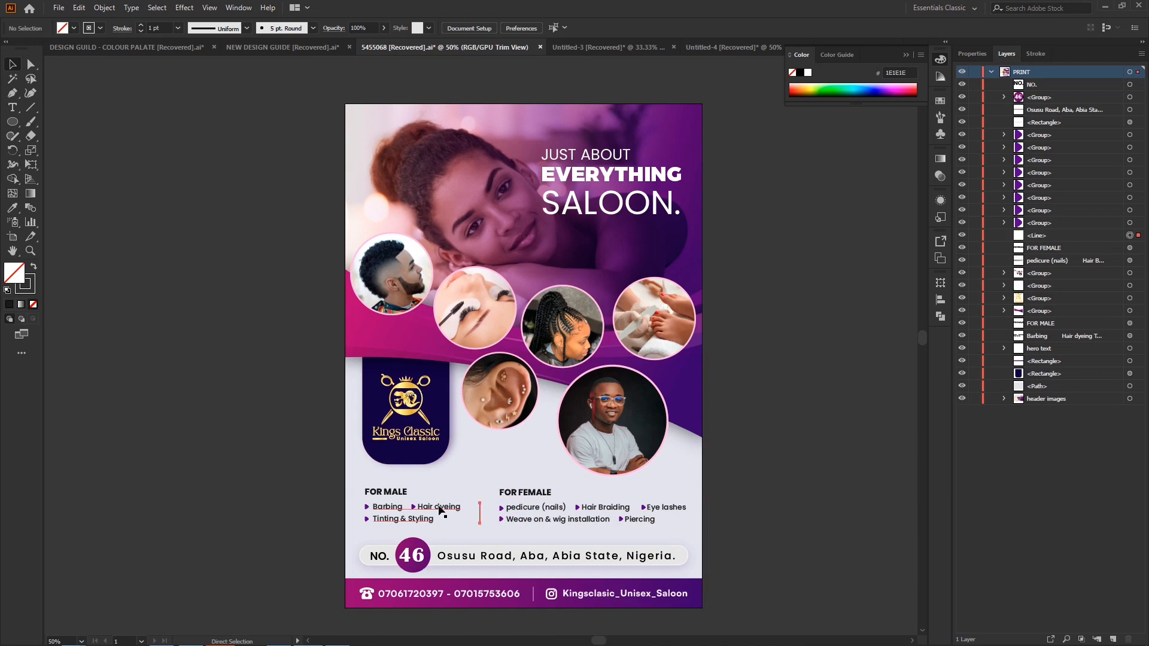
left_click(756, 478)
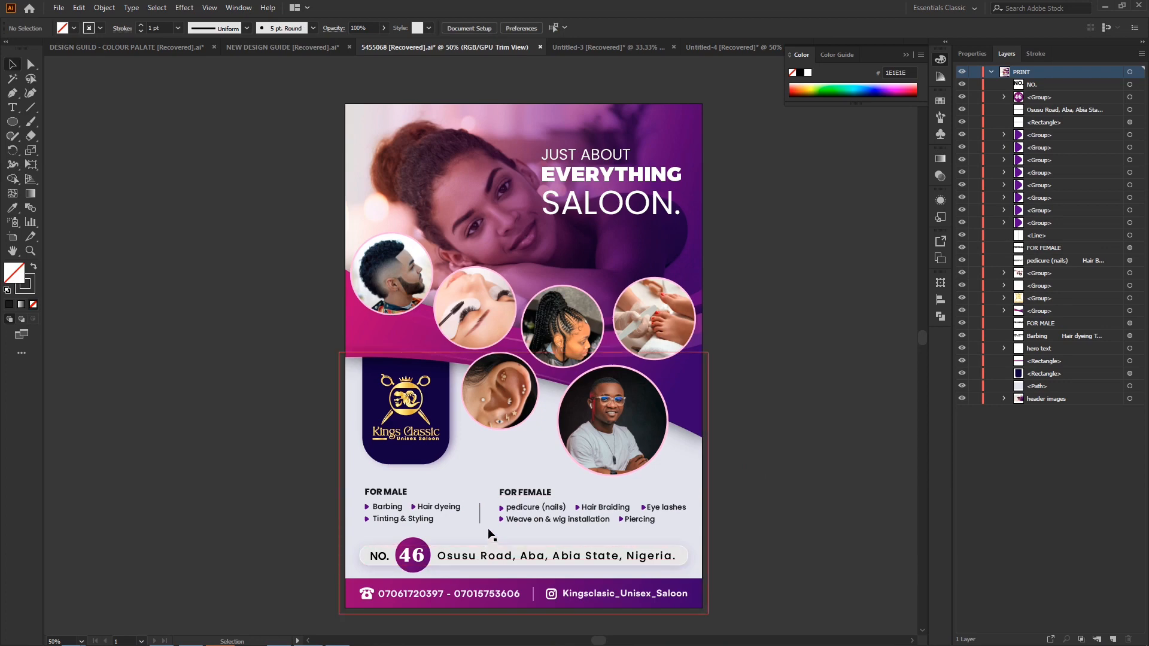
Try moving the round number badge beside the man's portrait and the female services text onto the address bar, and undo both moves.
left_click(412, 561)
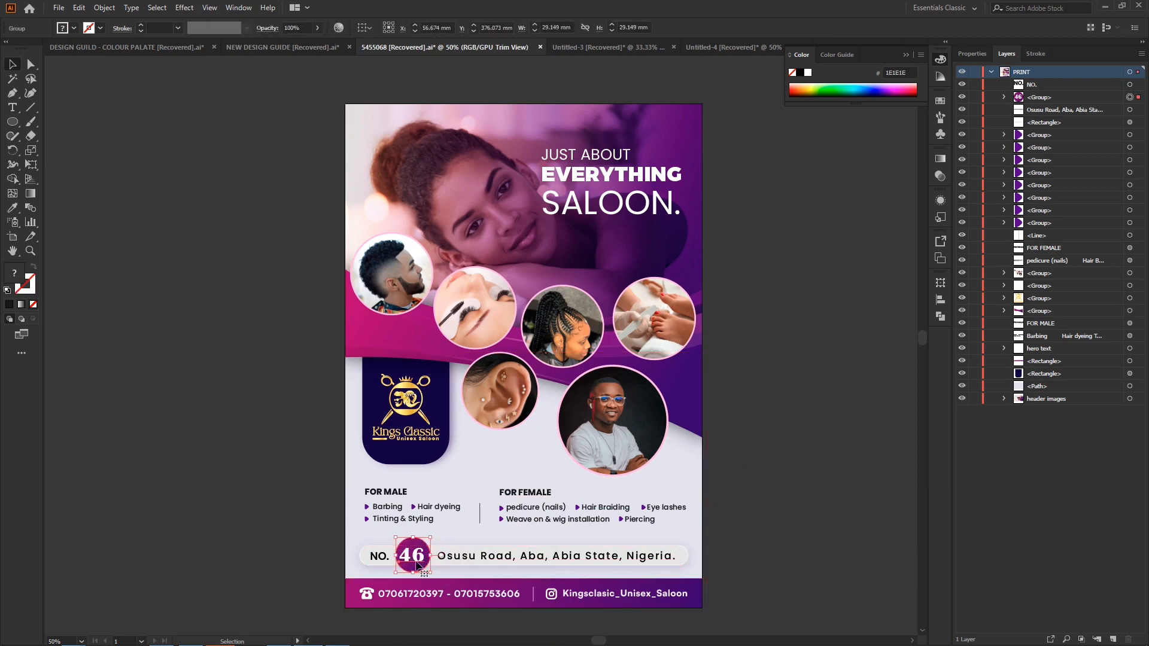
left_click_drag(417, 565, 687, 474)
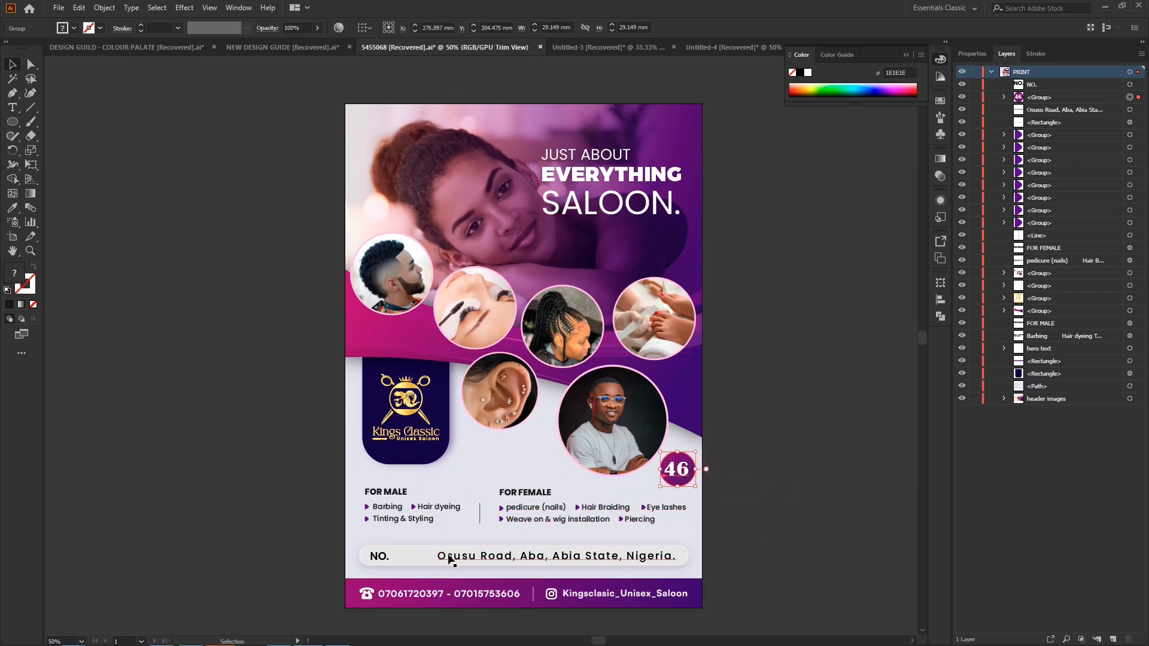
left_click_drag(530, 528, 422, 567)
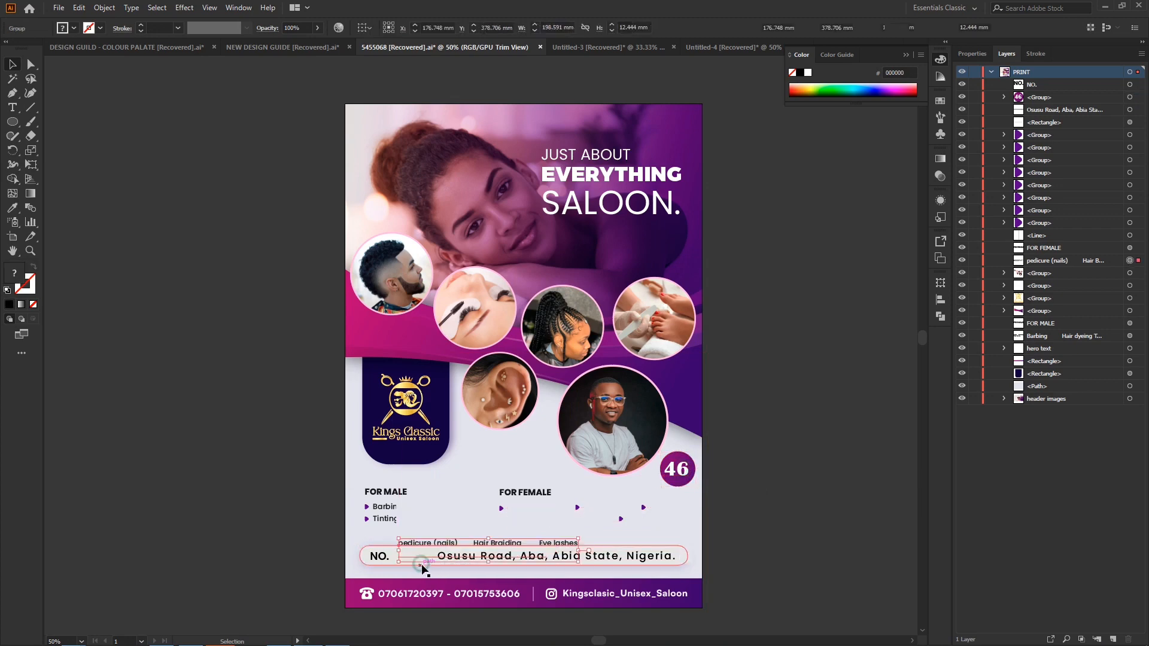
left_click(549, 527)
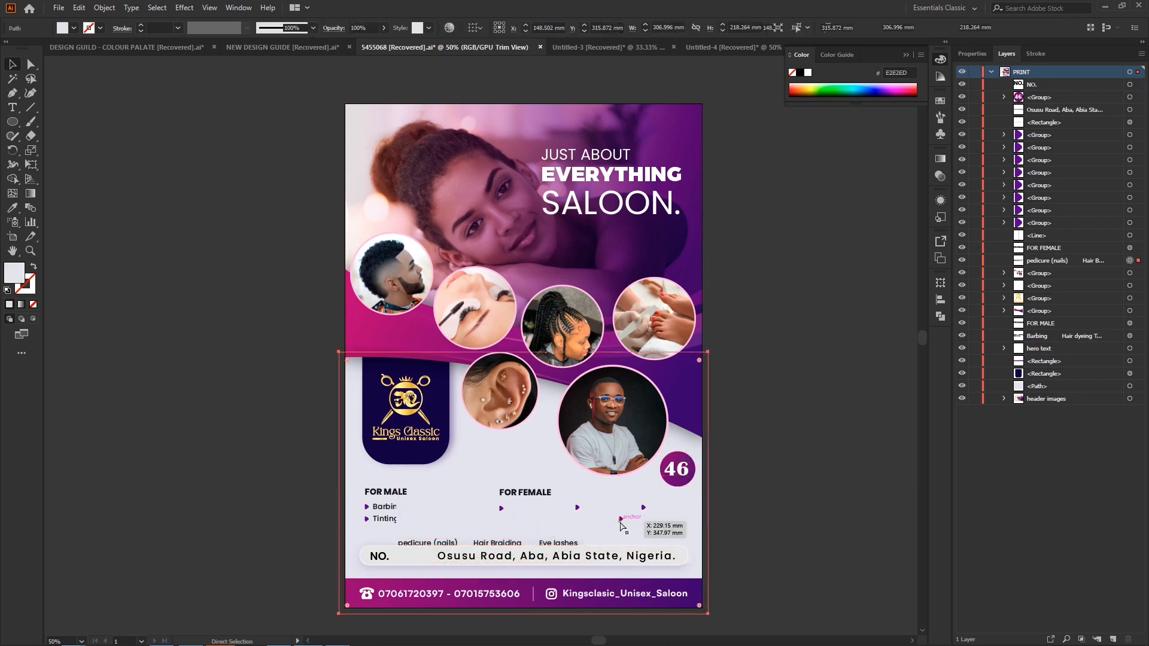
key("ctrl+z")
key("ctrl+z")
key("ctrl+z")
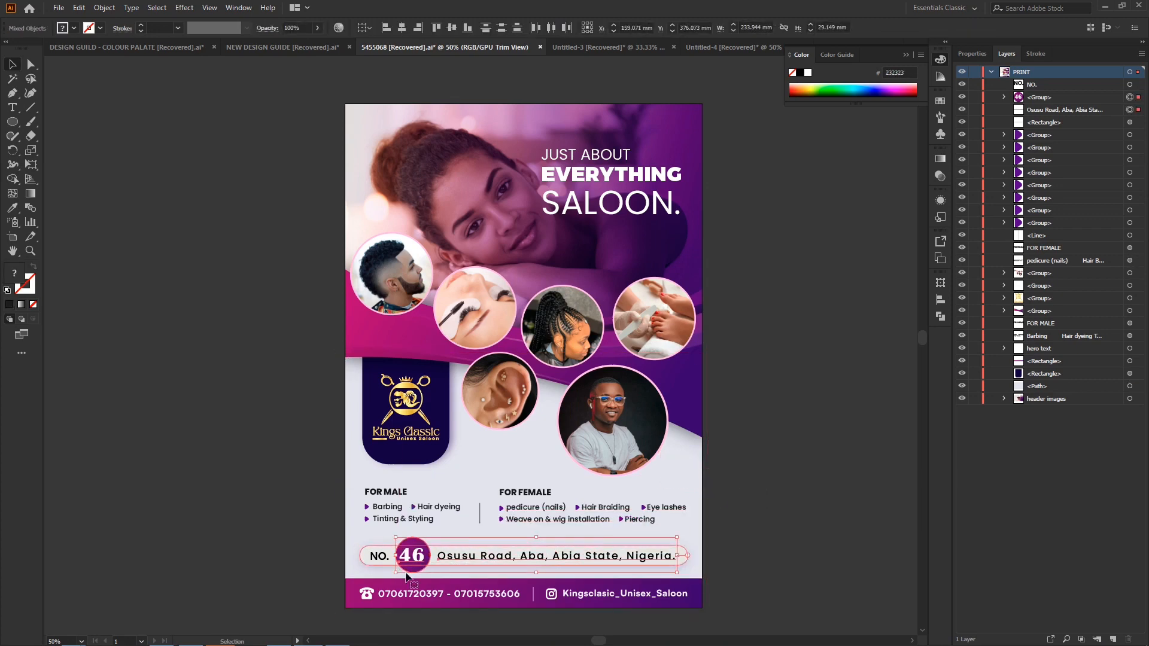
left_click(265, 564)
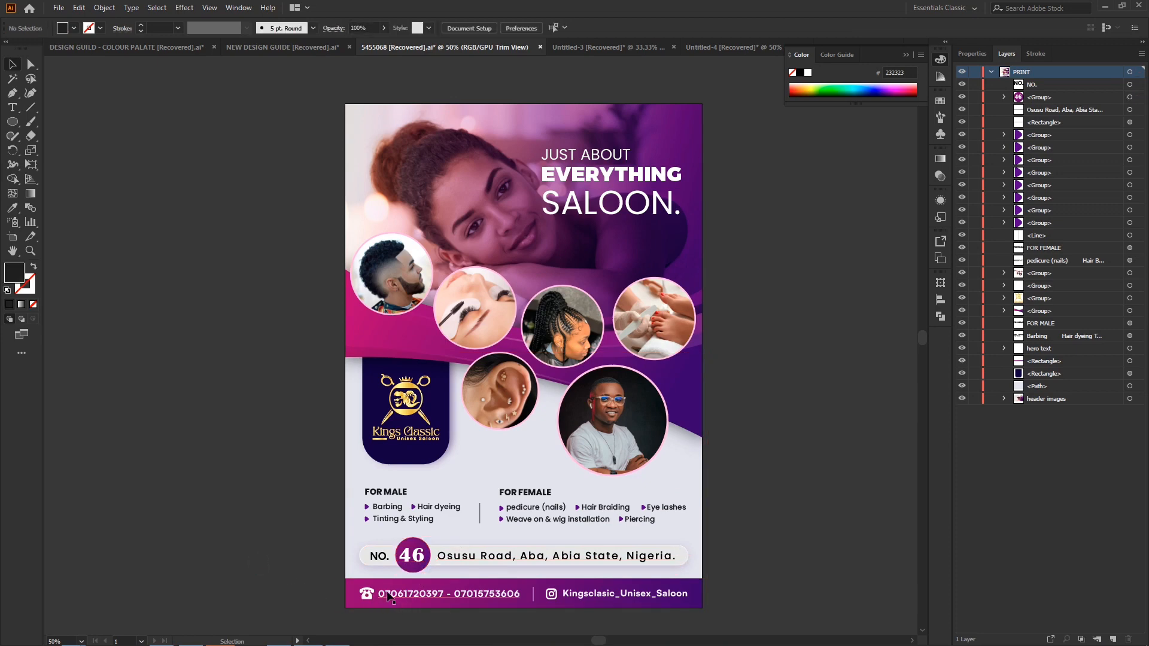
Select the contact details group and the gradient footer rectangle in turn, and marquee-select the address and footer objects together.
left_click(389, 597)
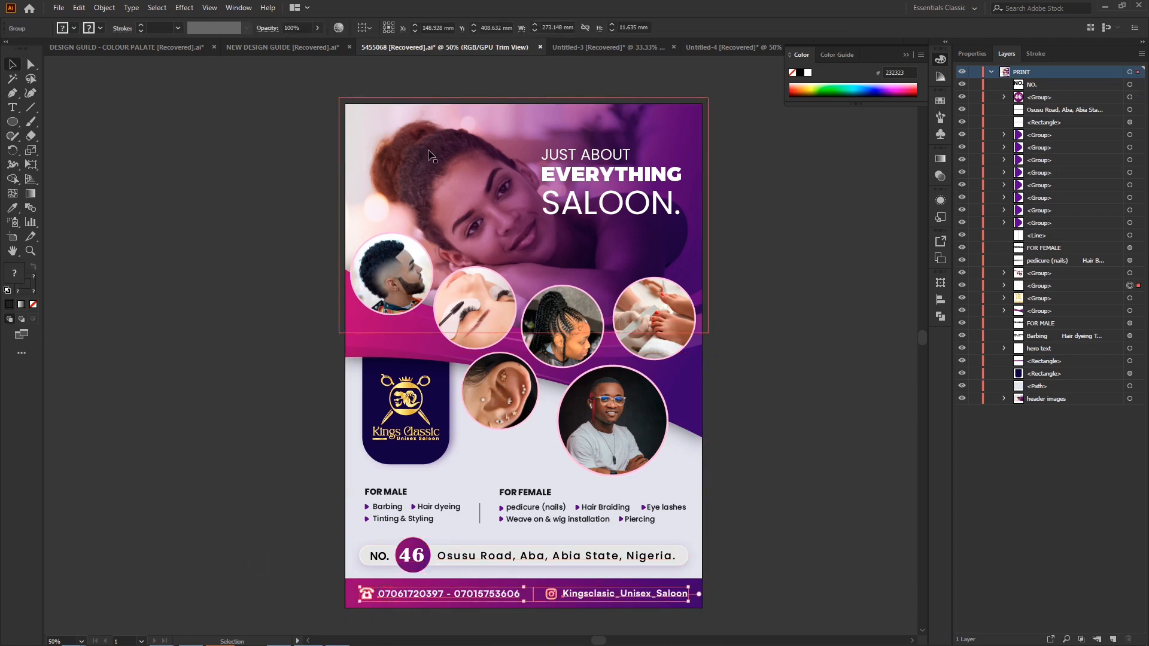
left_click(352, 598)
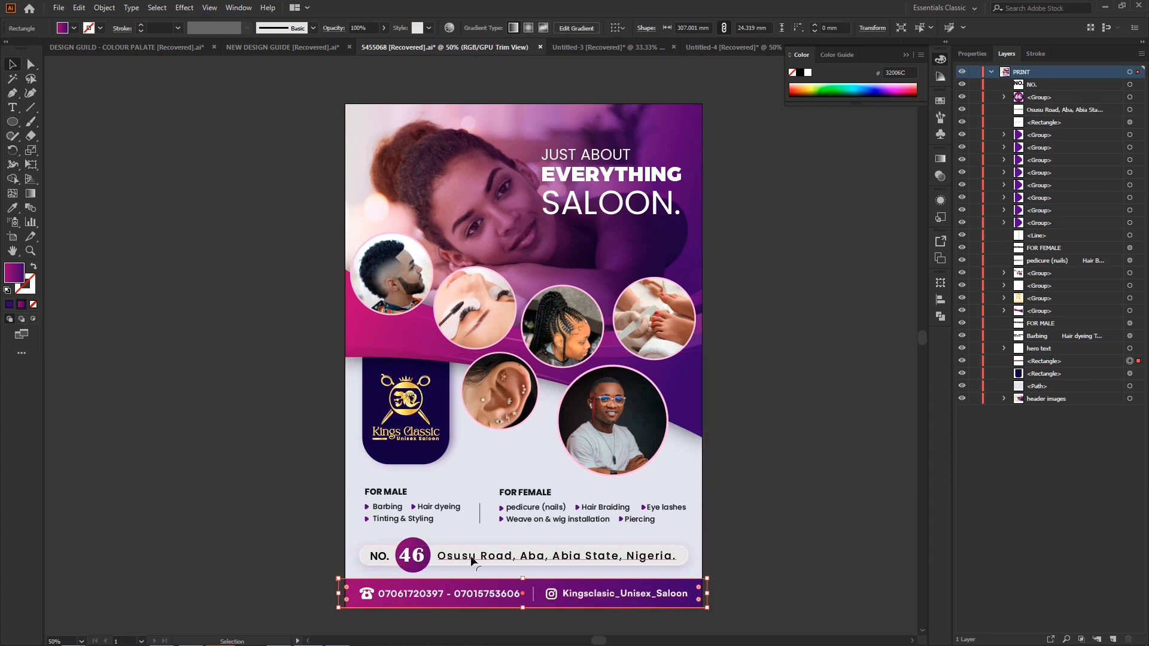
left_click_drag(308, 541, 715, 599)
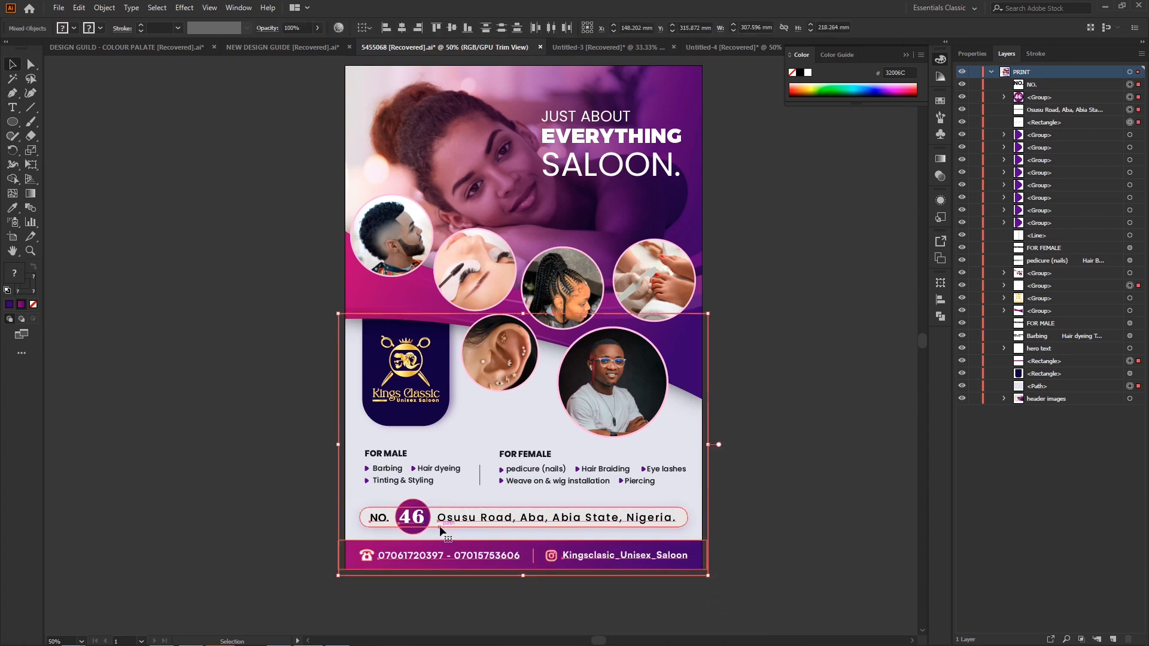
left_click(764, 512)
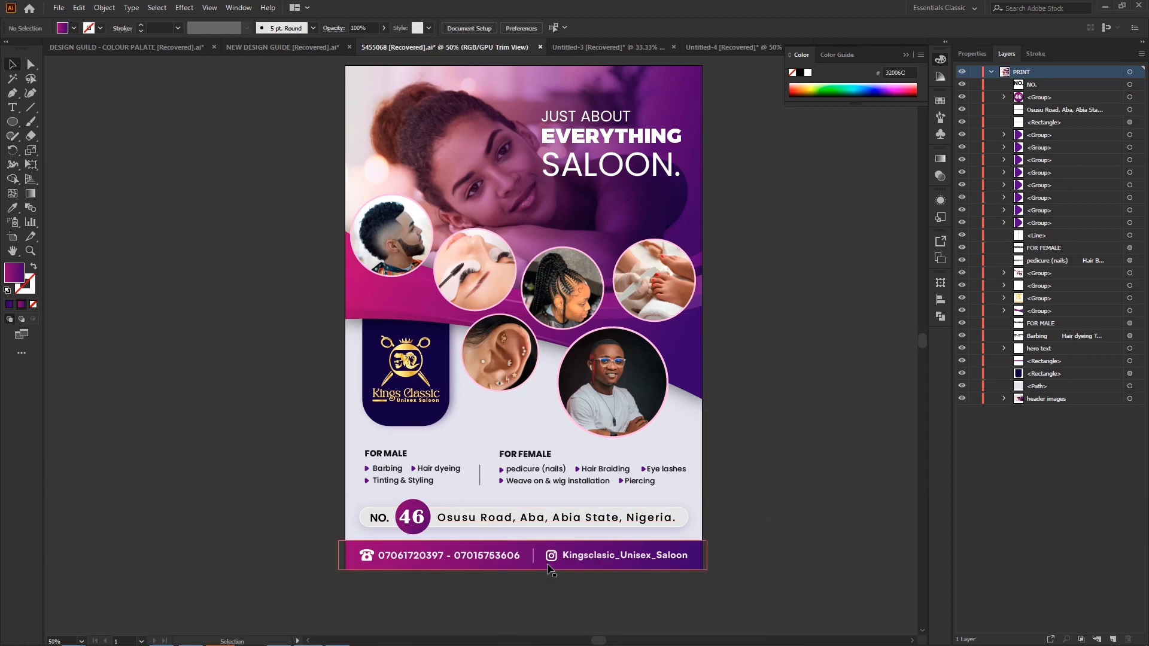
Reselect the phone and Instagram details on the footer bar to show their grouping, and clear the selection.
left_click_drag(550, 570, 558, 574)
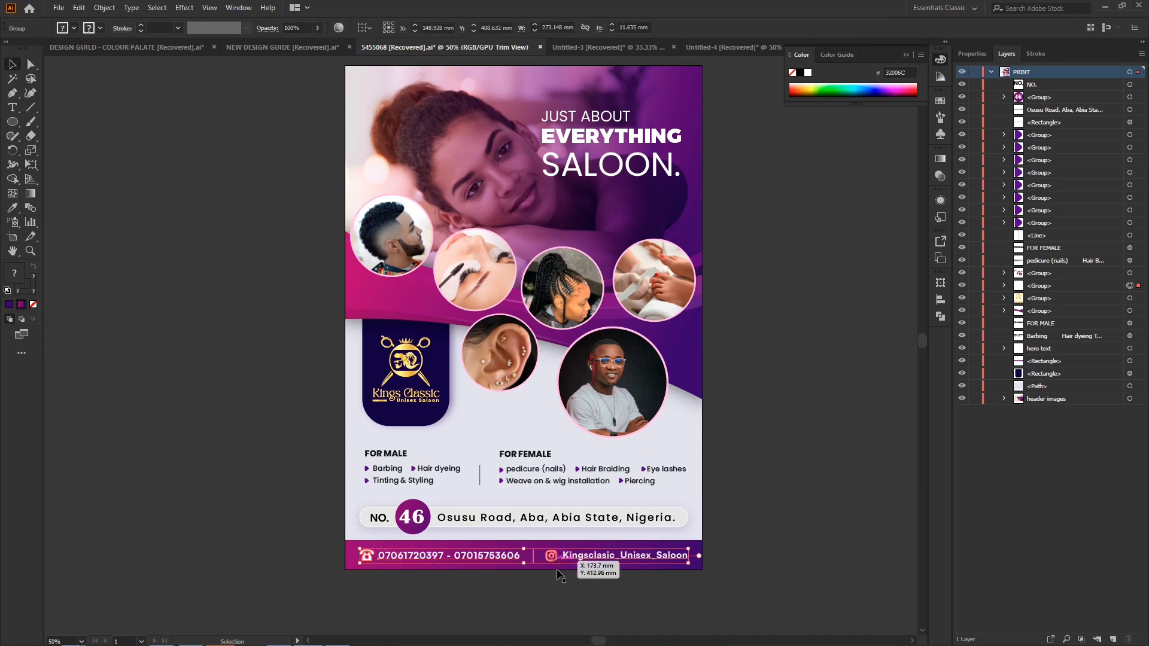
left_click(770, 515)
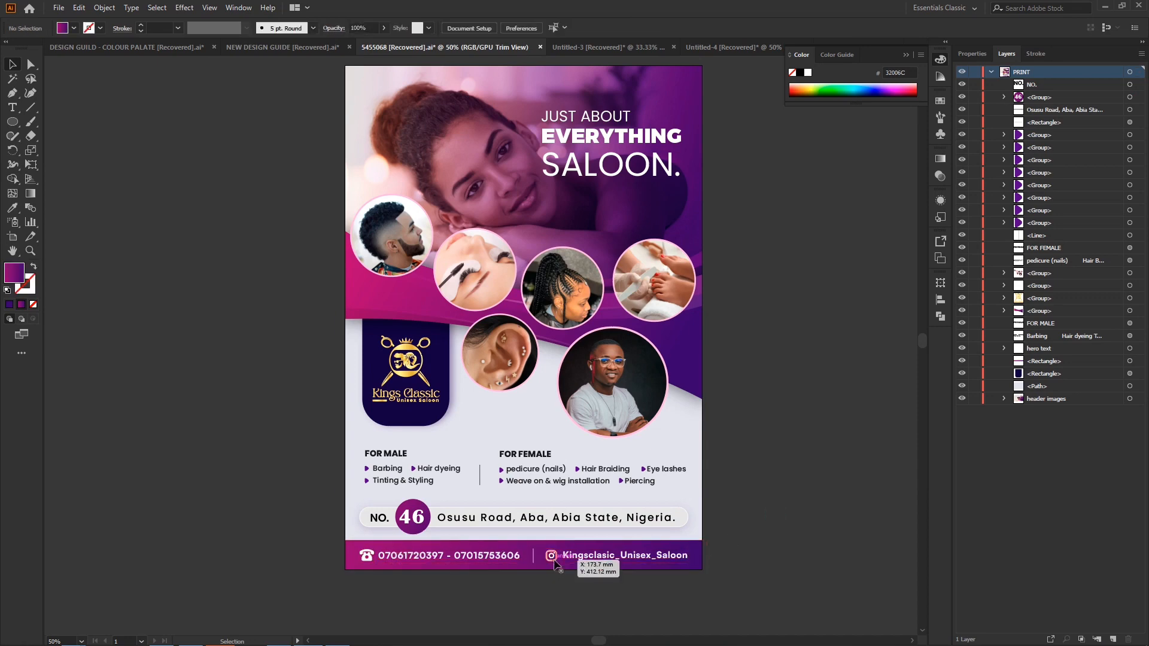
left_click(372, 570)
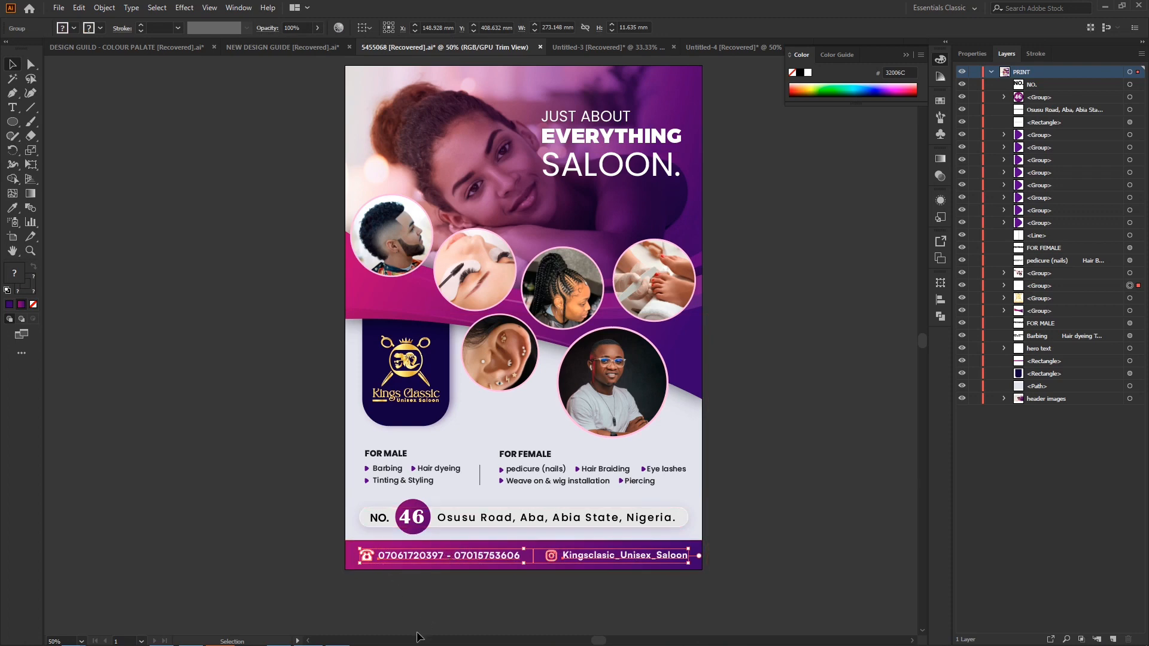
left_click(732, 482)
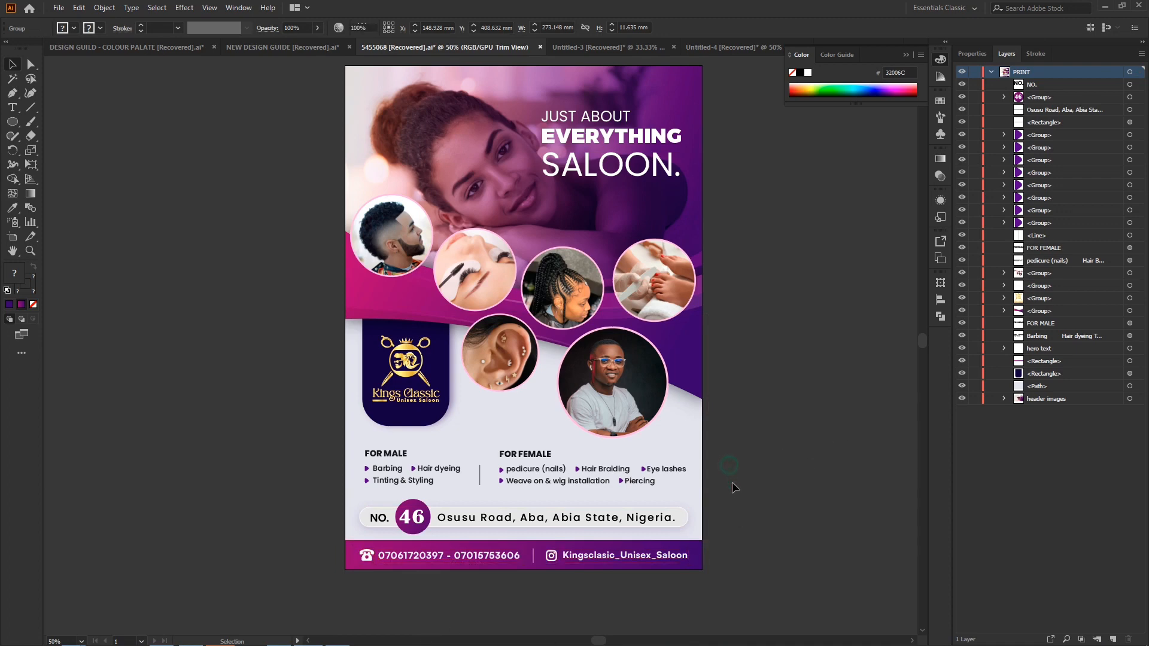
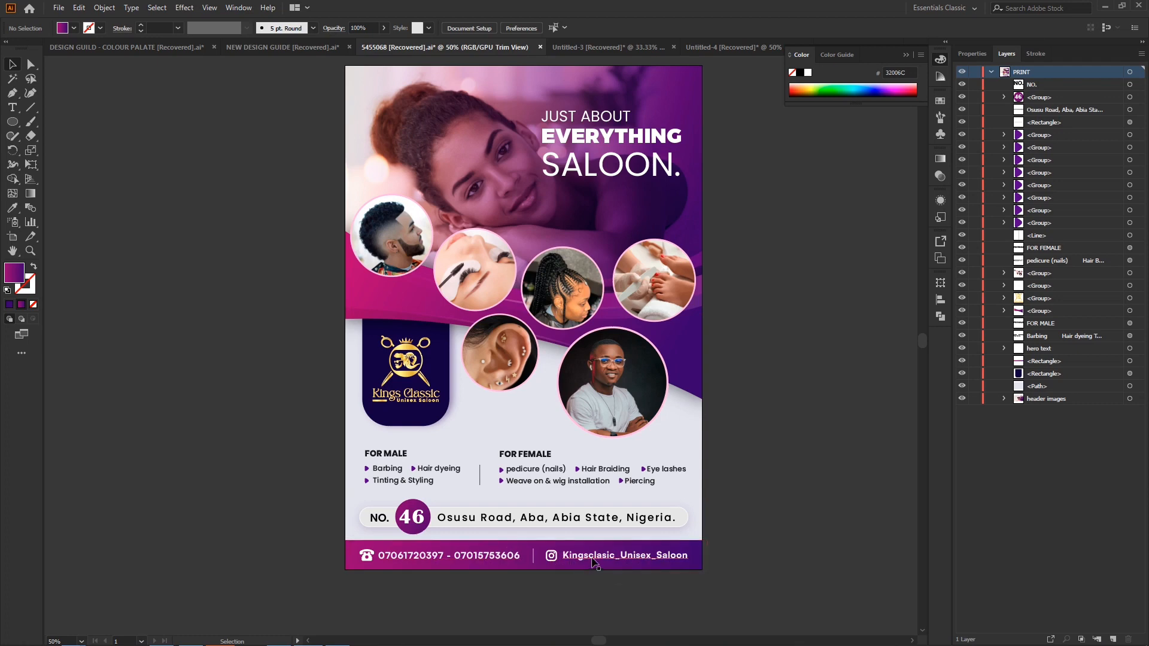
left_click(468, 559)
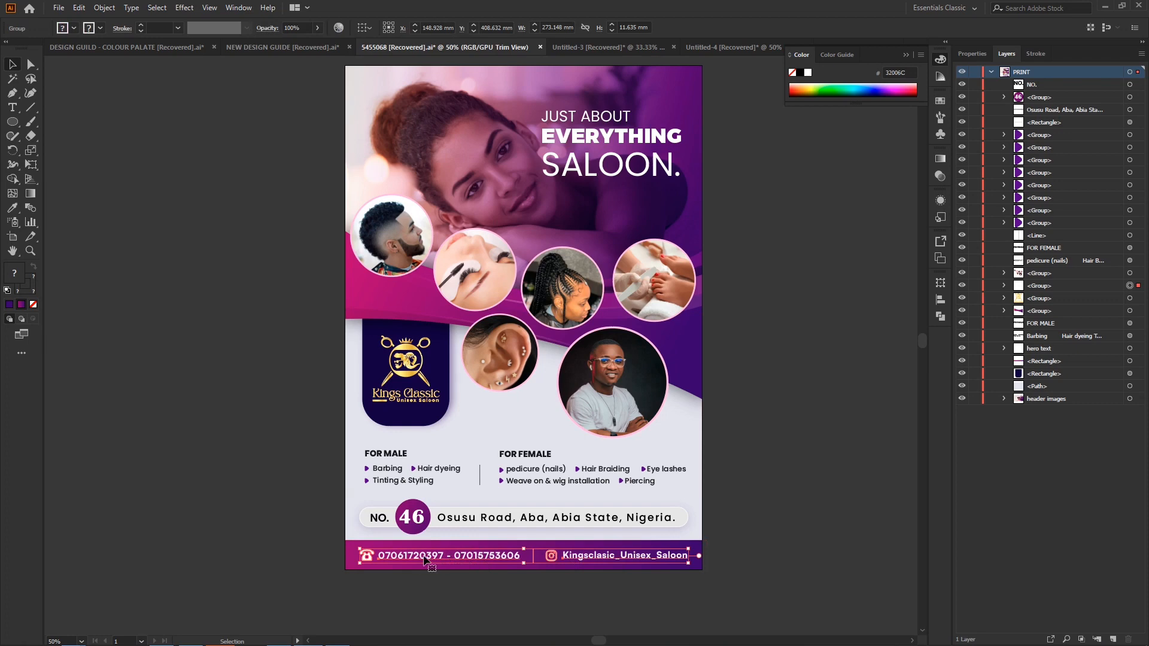
scroll(663, 426, "up", 2)
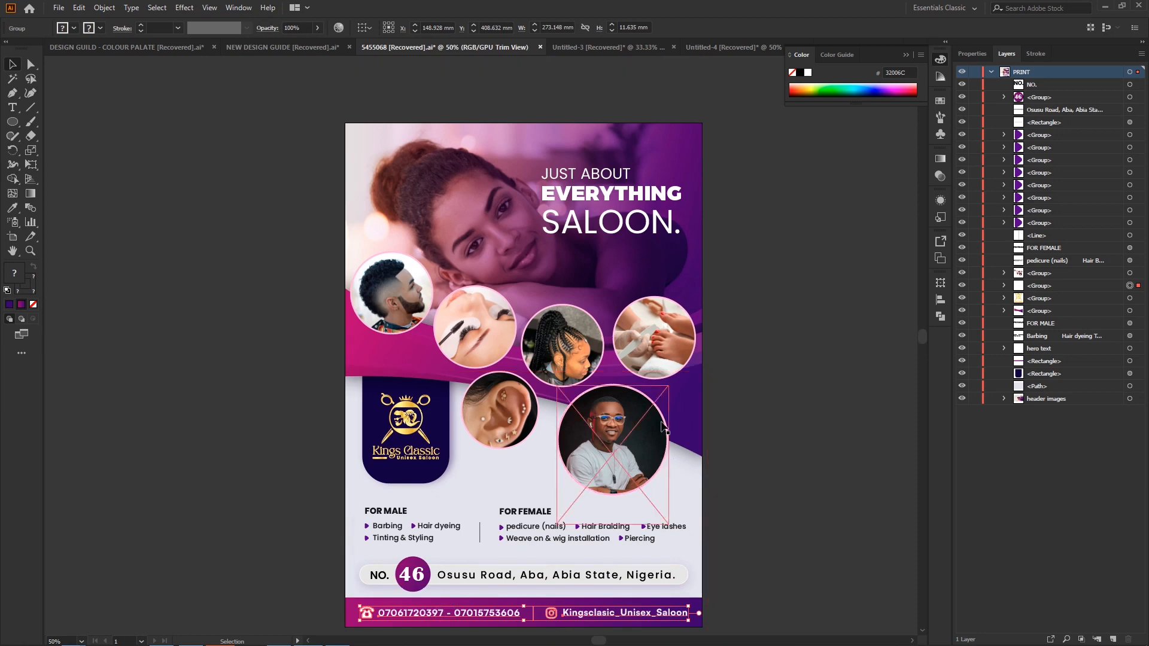
scroll(743, 356, "down", 2)
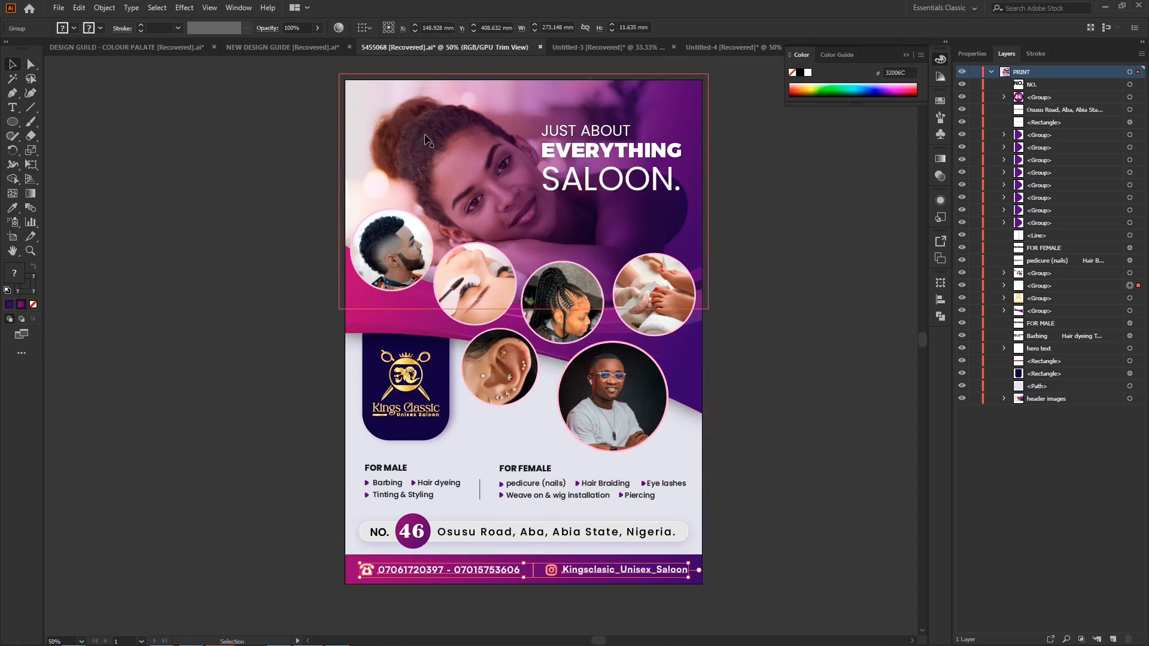
Redraw the gradient on the header photo's overlay rectangle, running diagonally from transparent at its upper left to purple at its lower right.
left_click(397, 129)
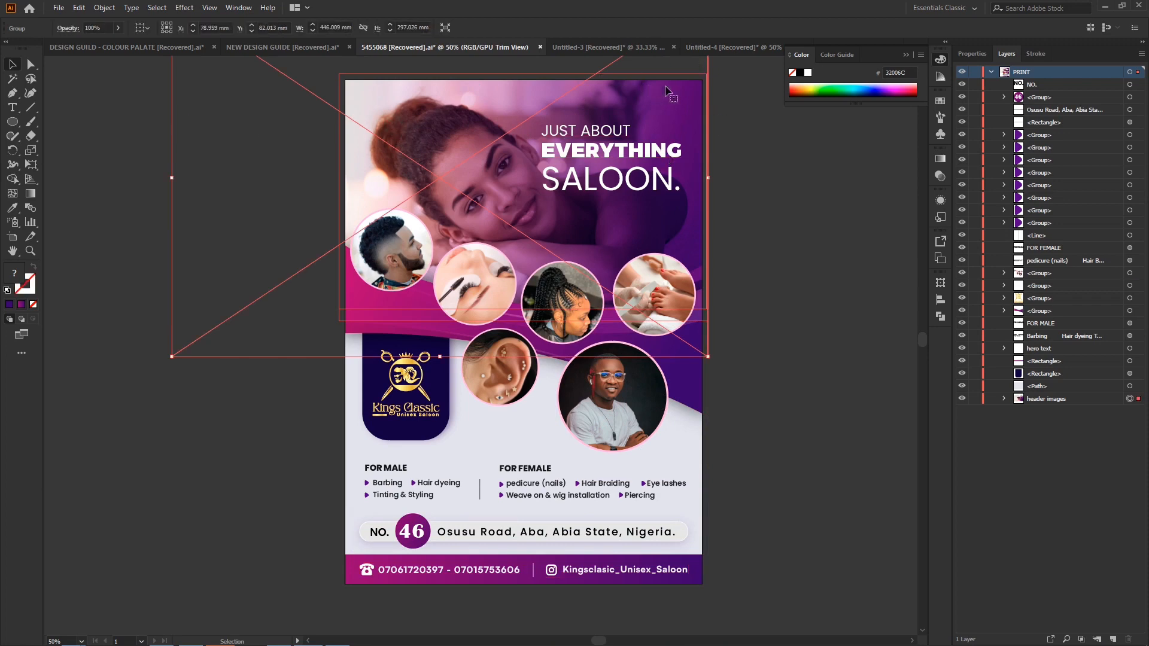
left_click(30, 64)
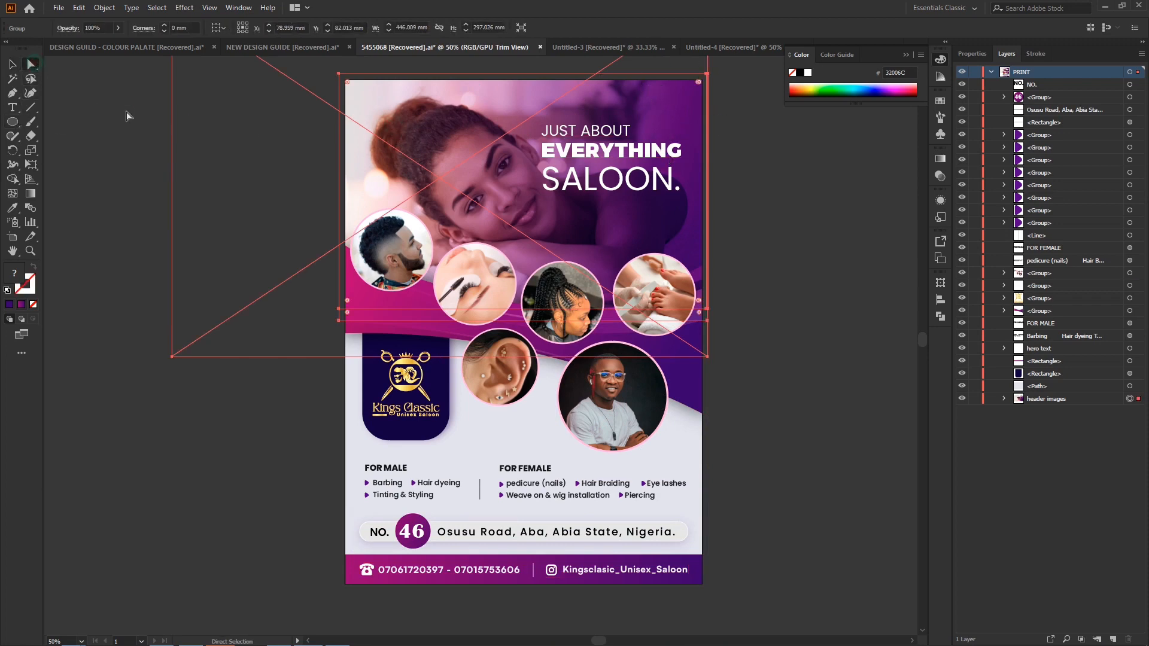
left_click(126, 115)
left_click(666, 105)
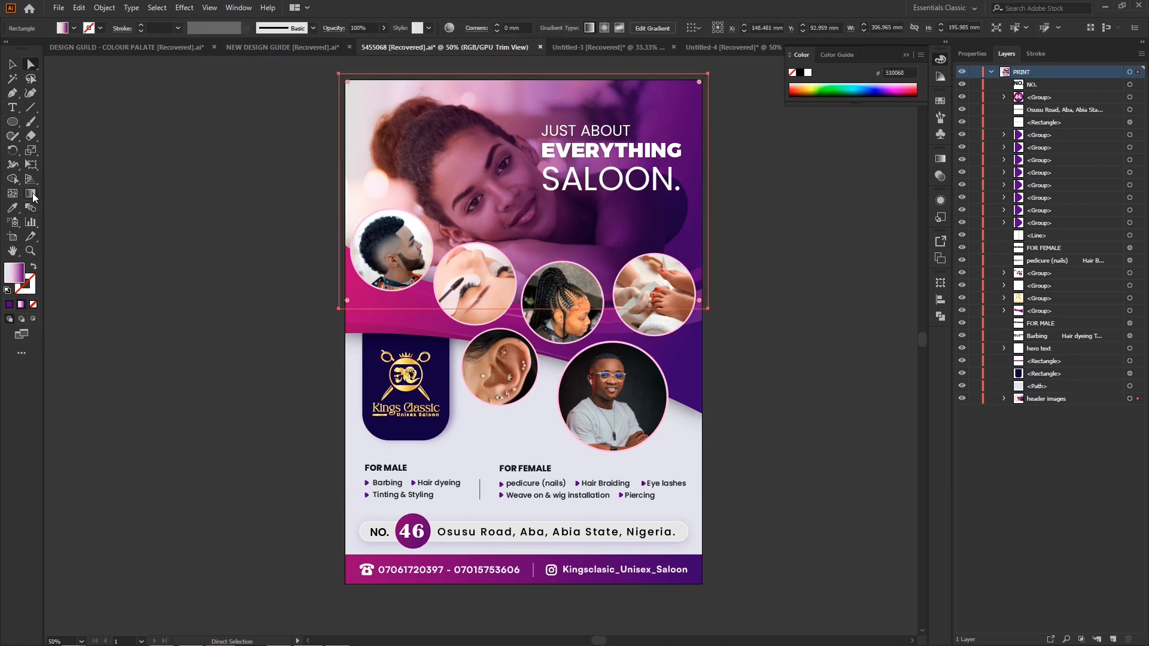
left_click(33, 197)
left_click_drag(716, 170, 160, 112)
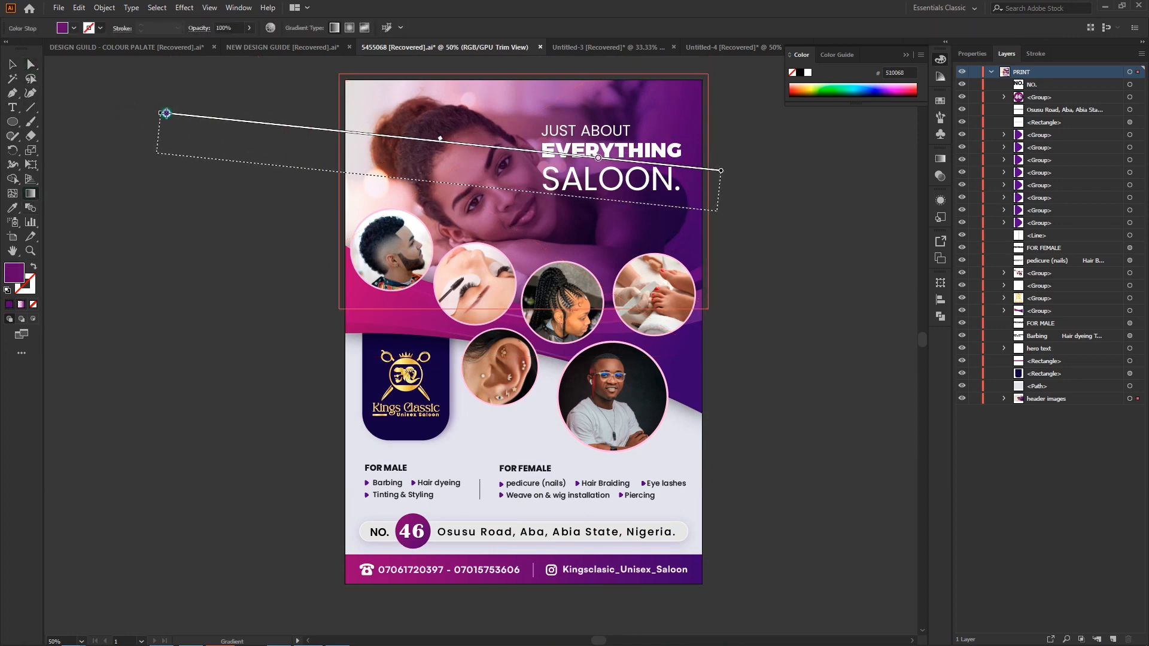
left_click_drag(704, 199, 482, 189)
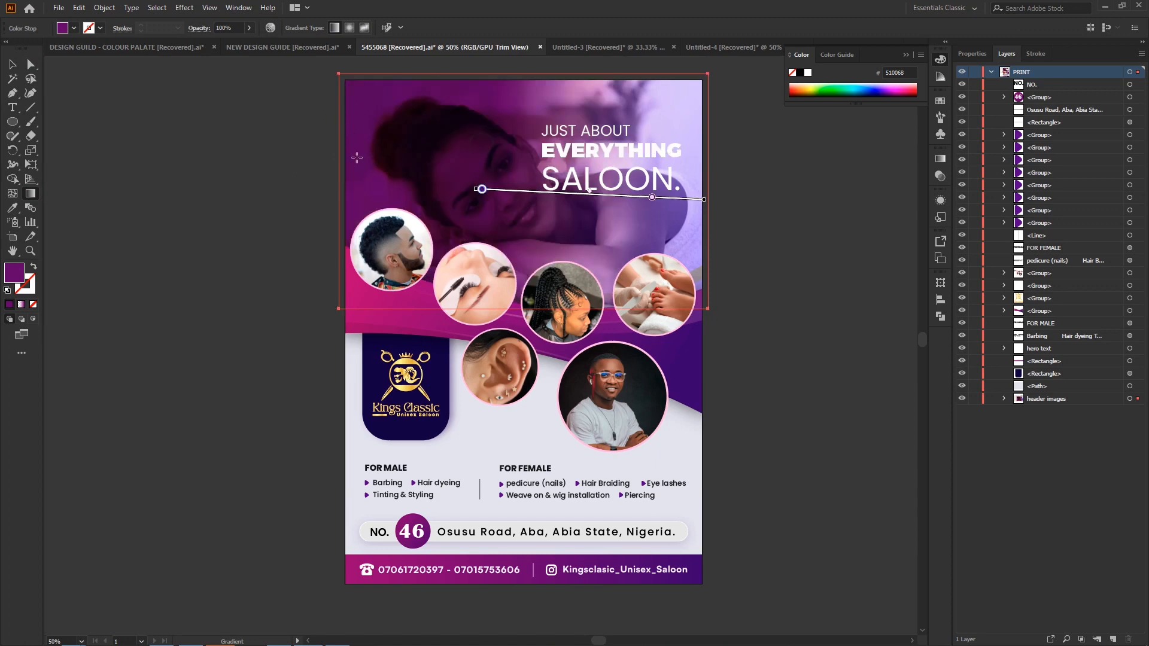
mouse_move(726, 179)
left_mouse_down()
mouse_move(267, 103)
mouse_move(286, 158)
left_mouse_up()
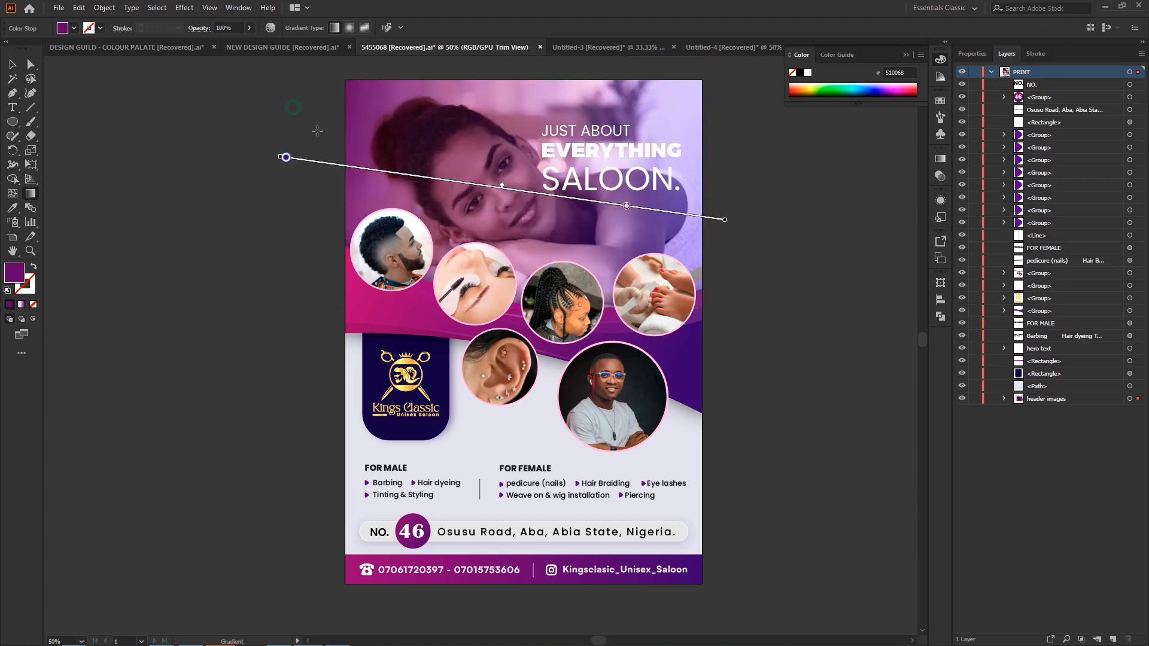
mouse_move(311, 99)
left_mouse_down()
mouse_move(538, 152)
mouse_move(718, 226)
mouse_move(744, 205)
mouse_move(735, 242)
left_mouse_up()
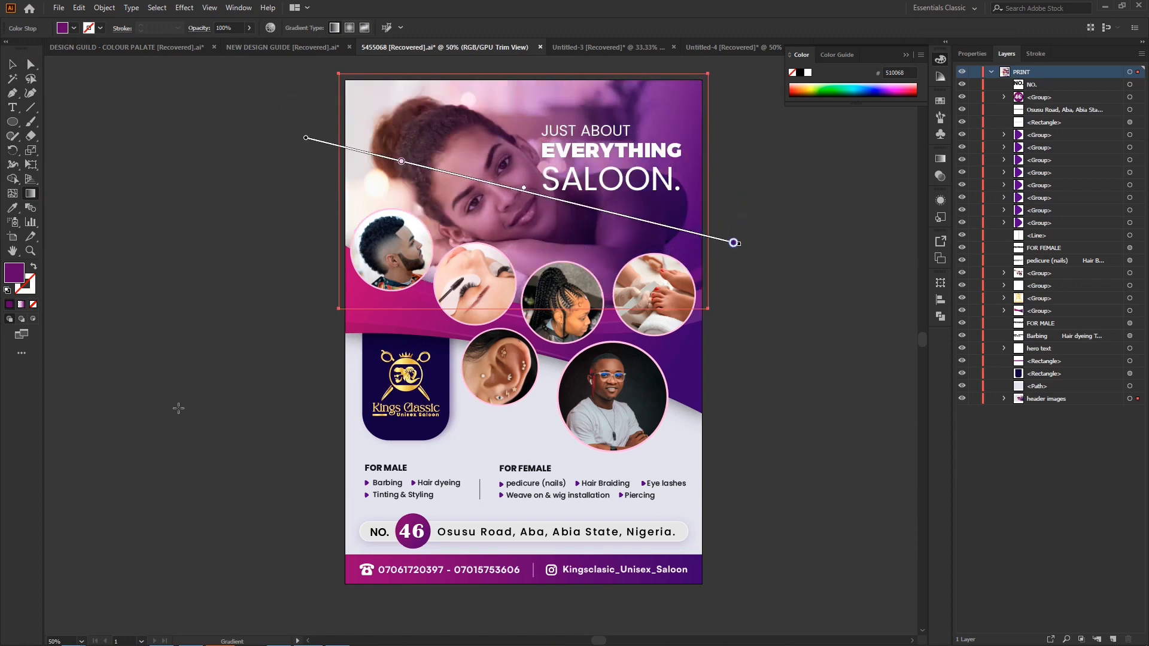
Turn off Trim View and draw a rectangle about 159 × 117 mm on the empty canvas beside the flyer.
scroll(599, 423, "down", 2)
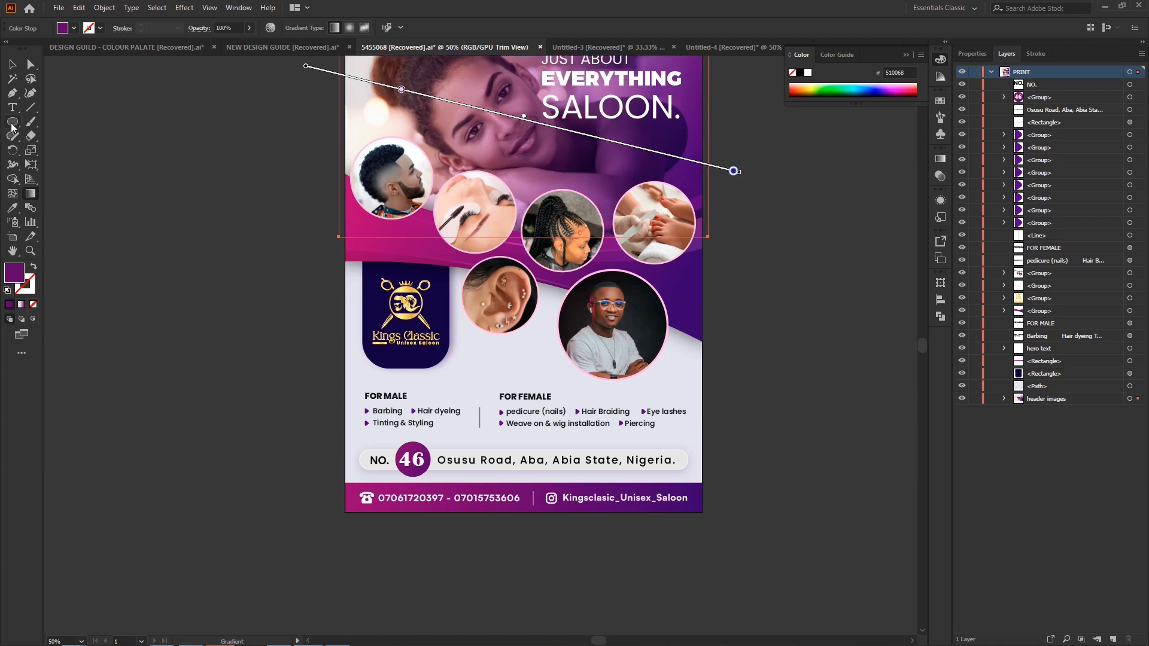
left_click_drag(12, 124, 52, 125)
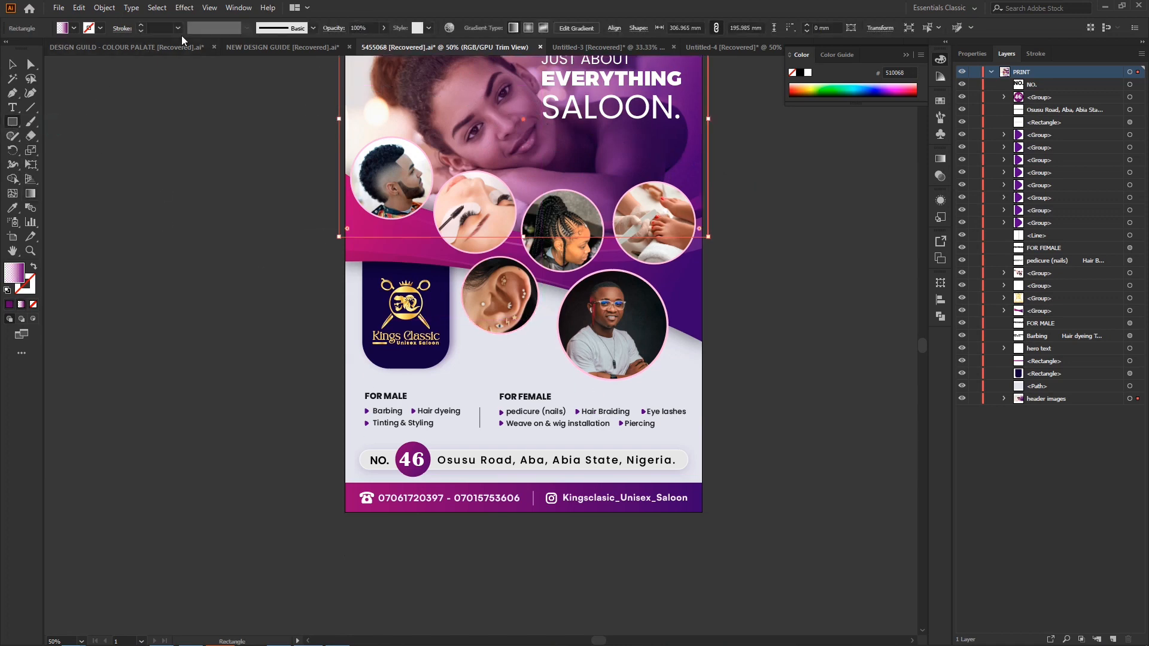
left_click(209, 7)
left_click(257, 78)
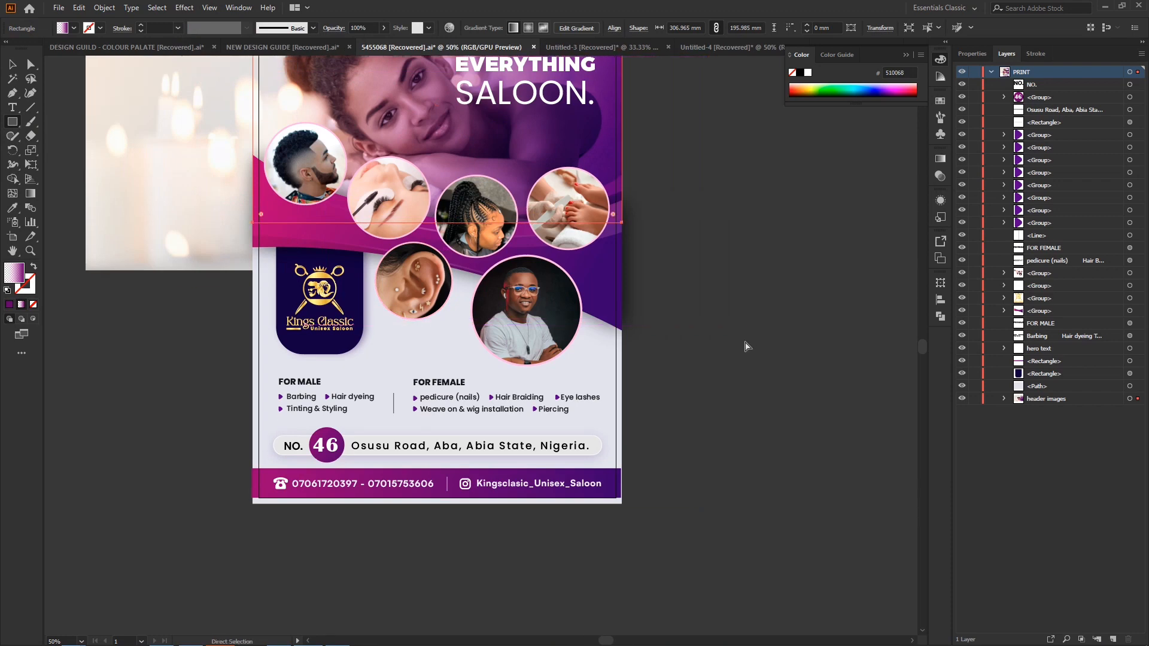
scroll(745, 346, "right", 3)
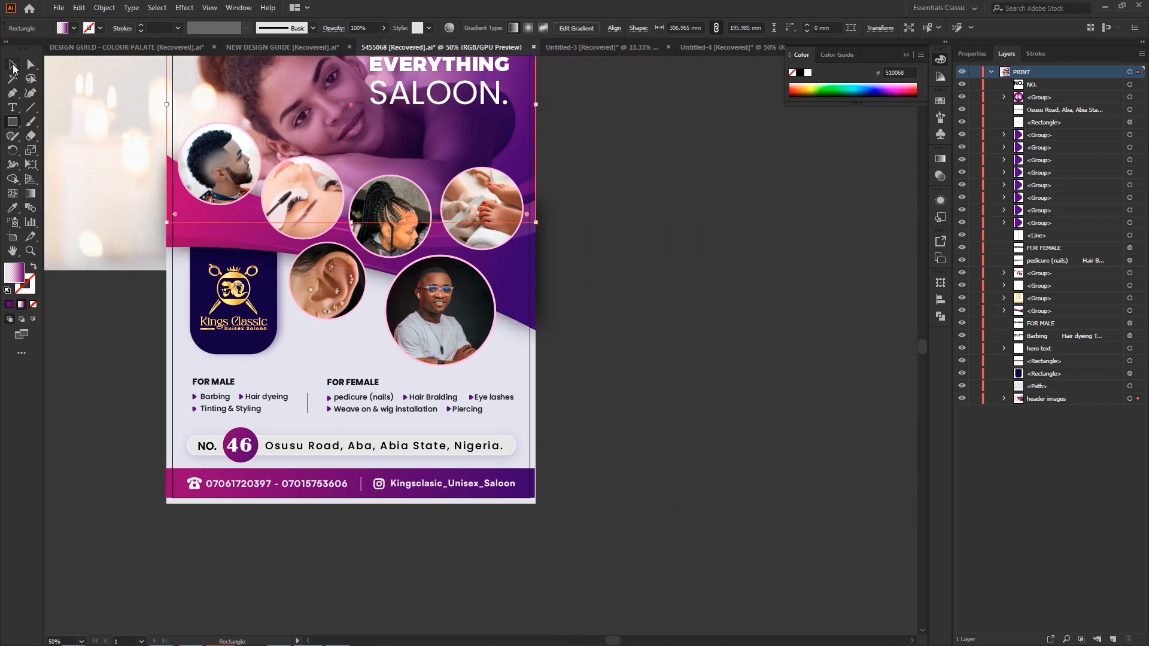
left_click_drag(593, 310, 785, 452)
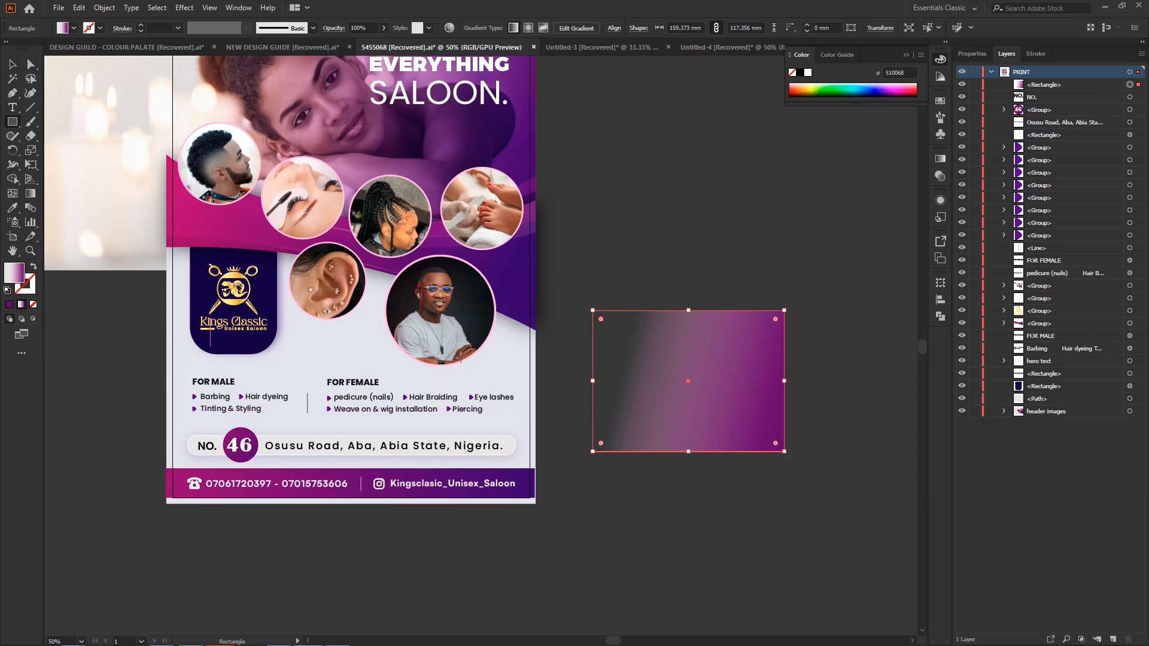
Switch the new rectangle's fill from gradient to solid purple.
left_click(8, 305)
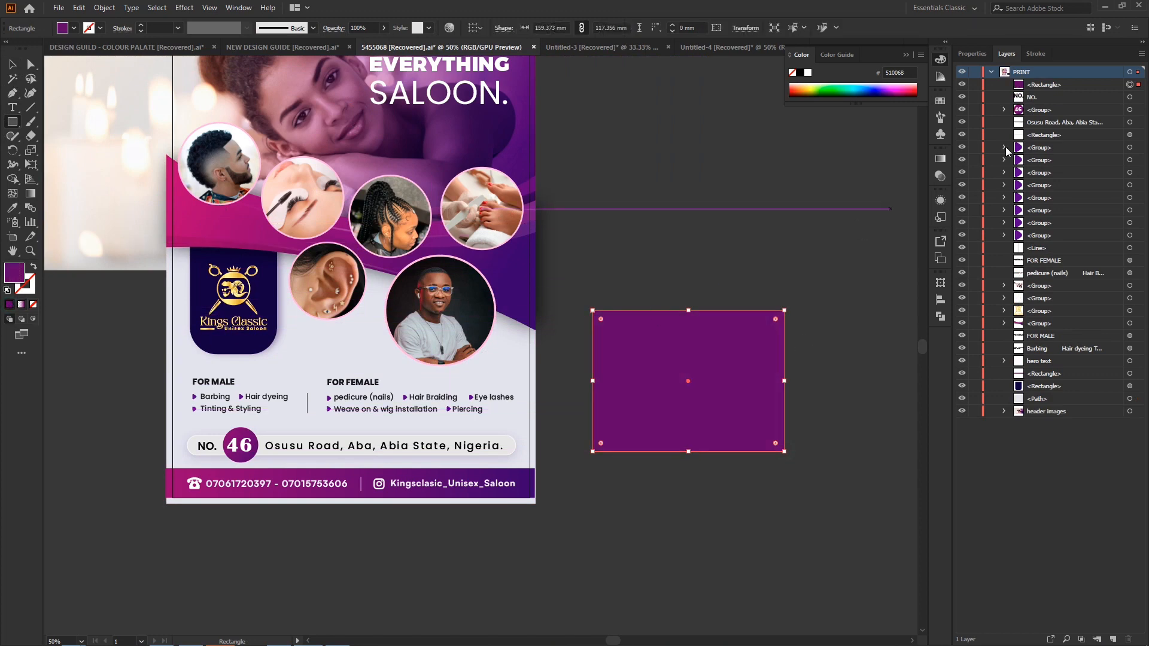
left_click(708, 363)
left_click(591, 347)
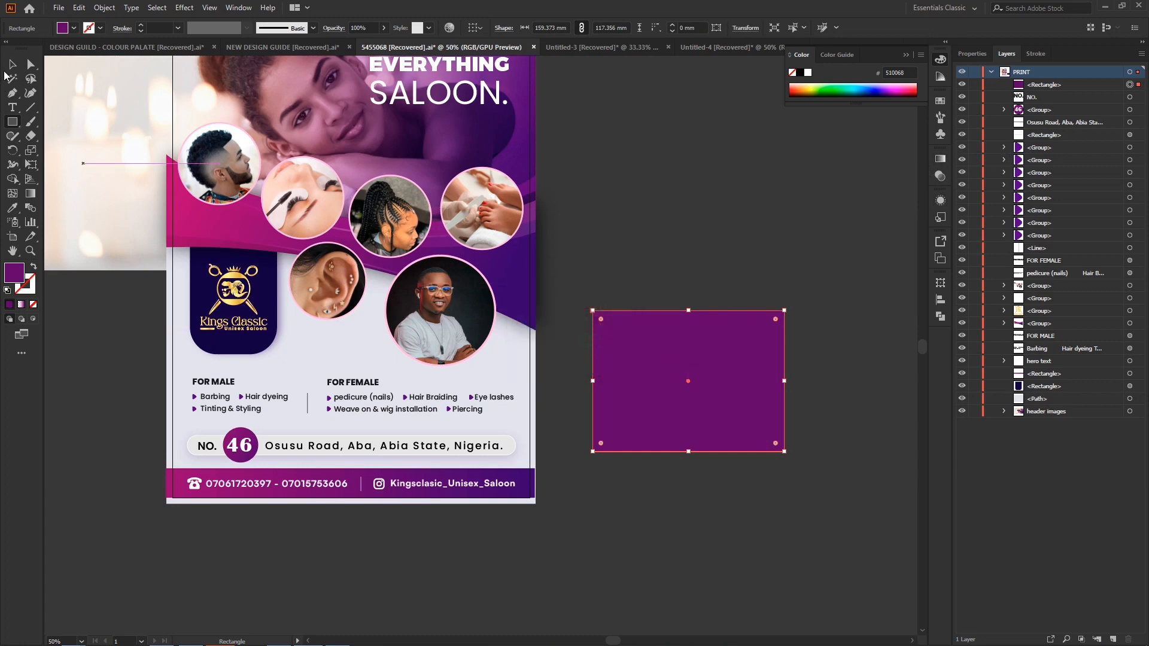
Try a white fill (FFFFFF) on the purple rectangle and undo it.
left_click(12, 64)
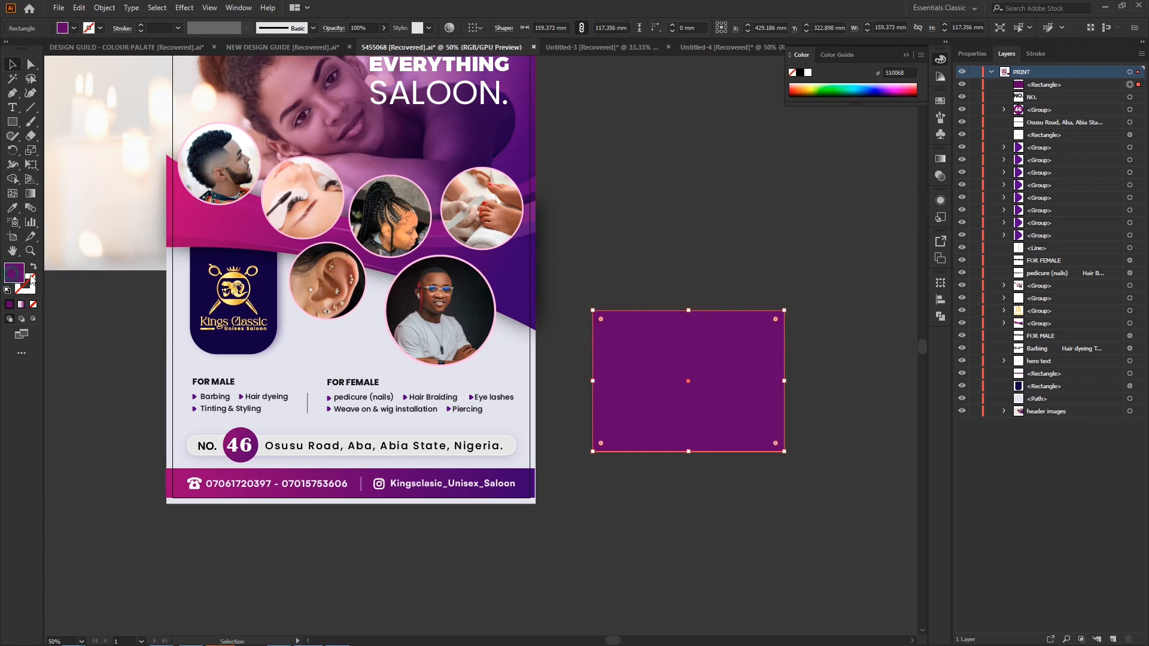
double_click(13, 274)
left_click_drag(488, 292, 411, 239)
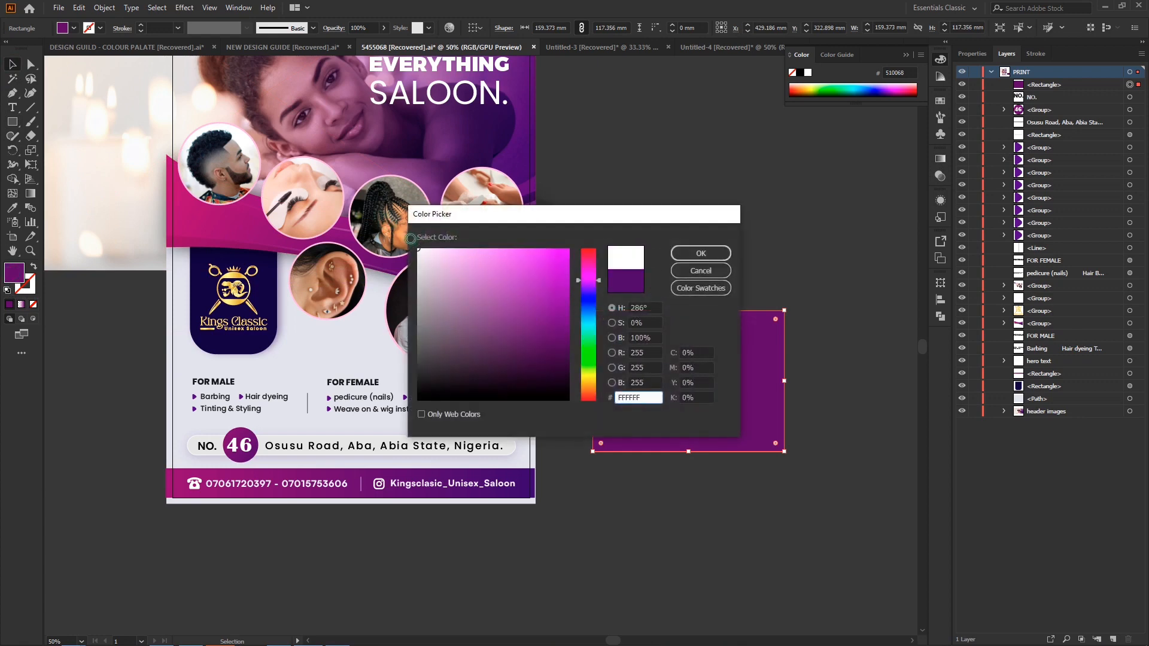
left_click(698, 254)
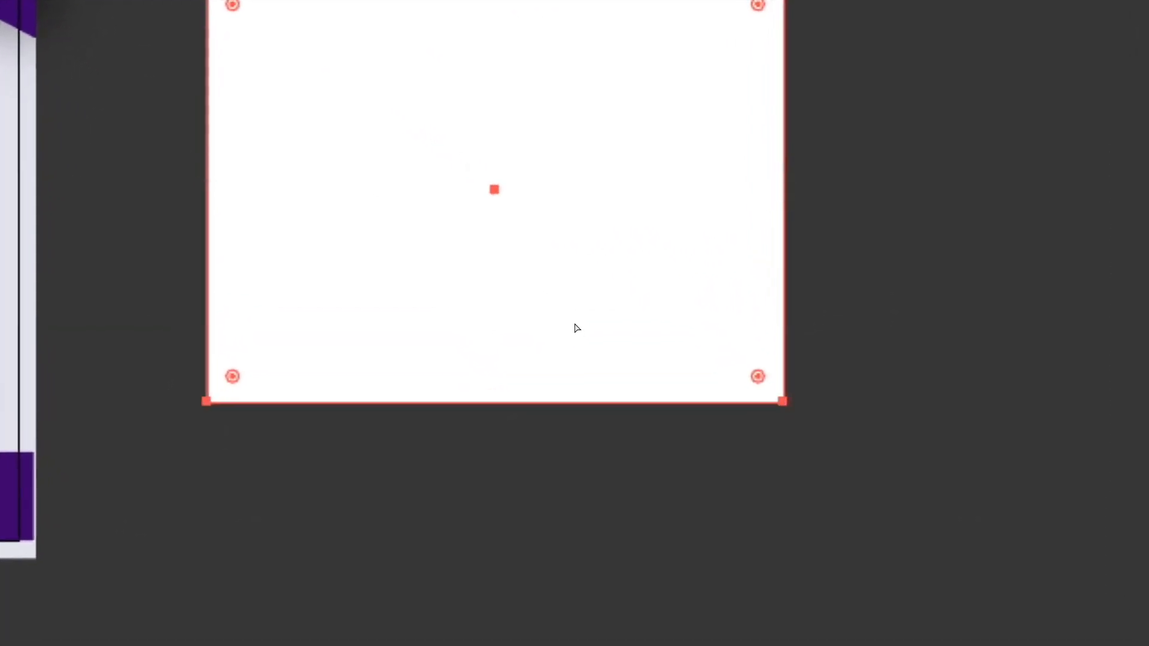
key("ctrl+z")
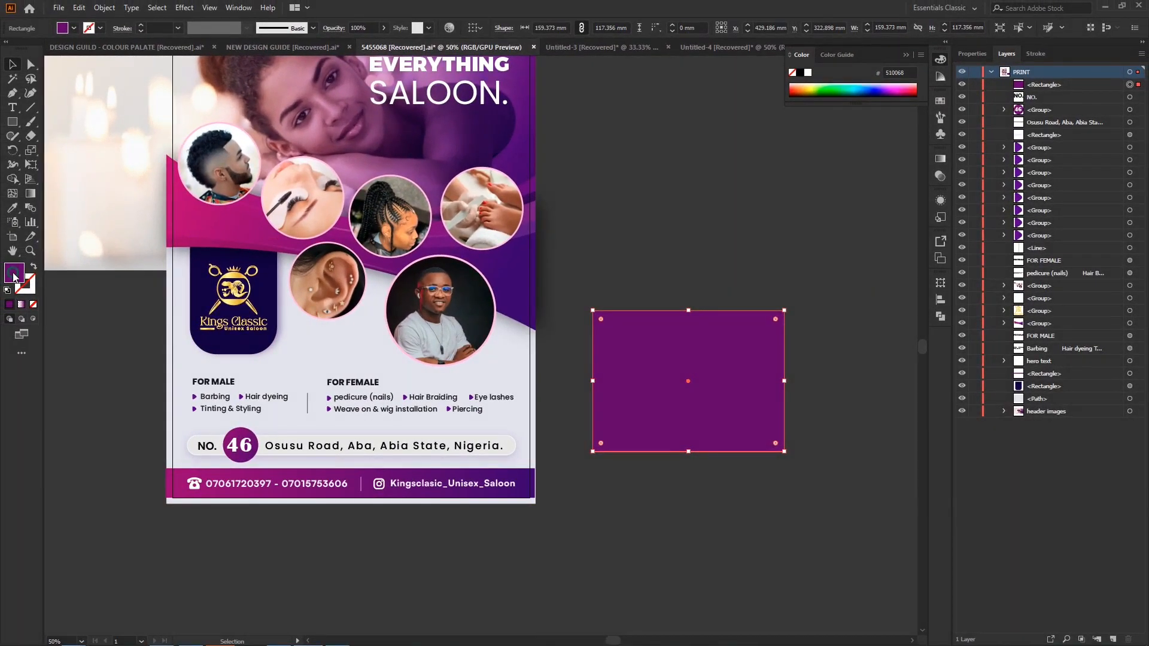
Fill the rectangle beside the flyer with white (FFFFFF) and lock it.
double_click(13, 277)
left_click_drag(456, 272, 418, 250)
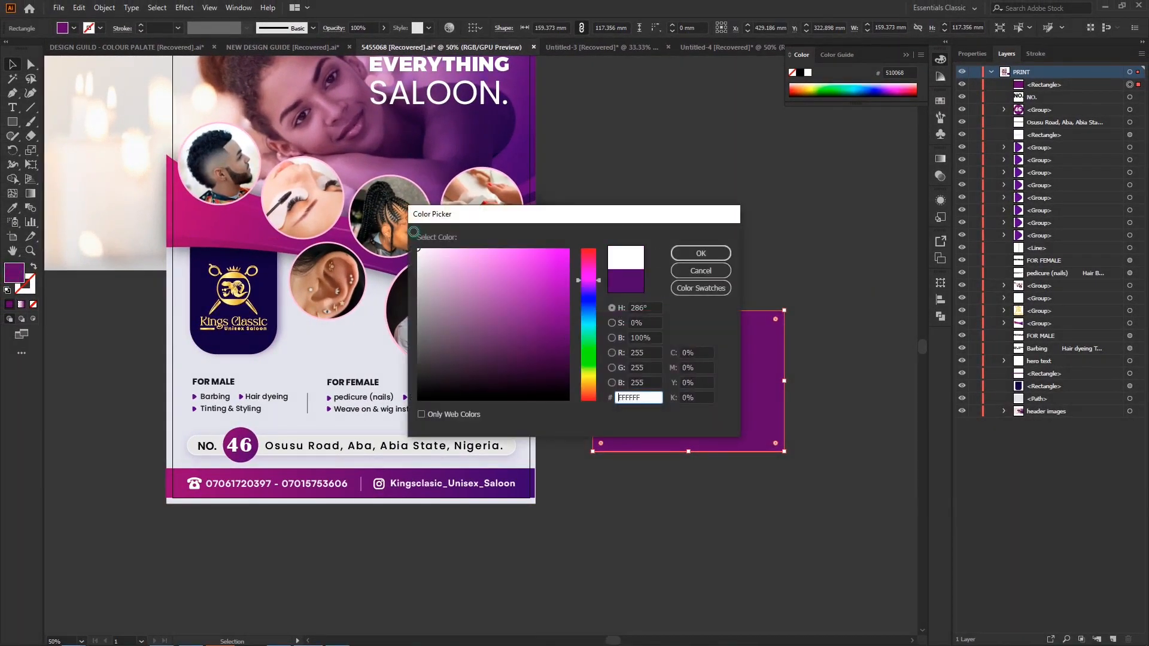
left_click(698, 253)
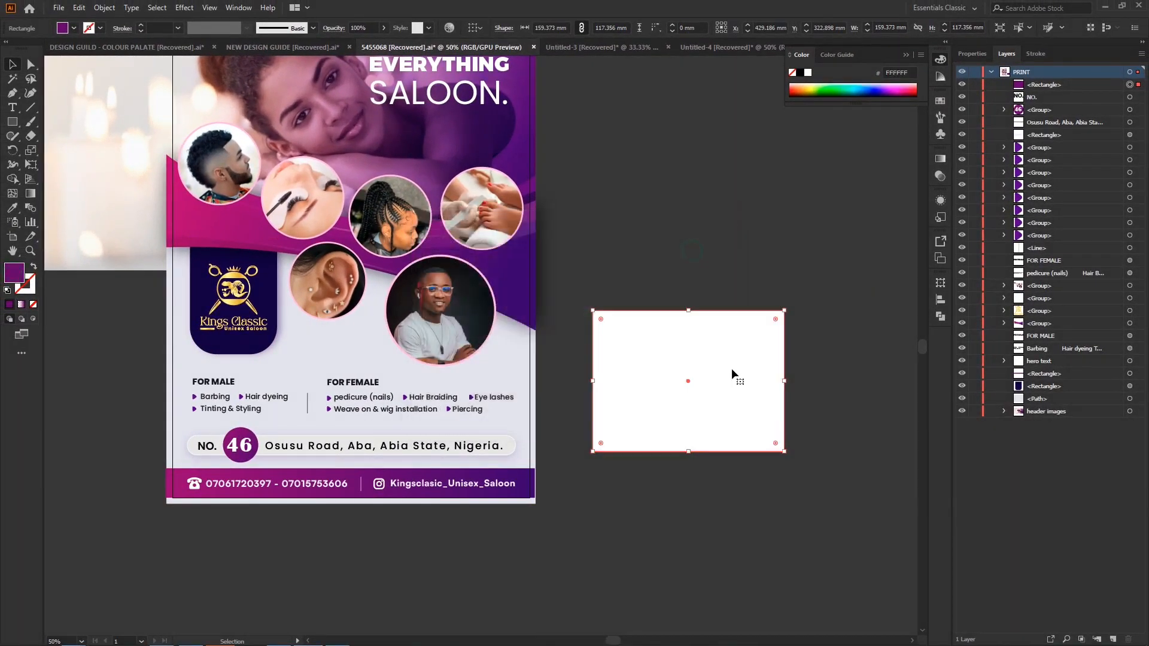
left_click(974, 85)
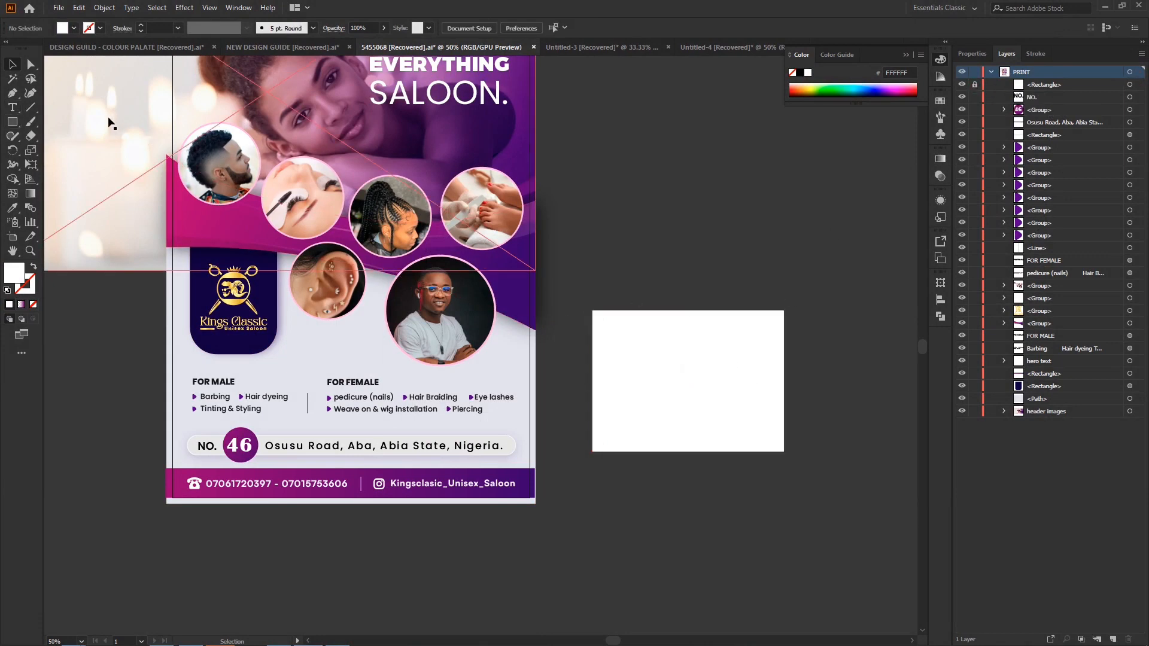
Draw a smaller rectangle about 125 × 81 mm inside the locked white rectangle.
left_click(13, 122)
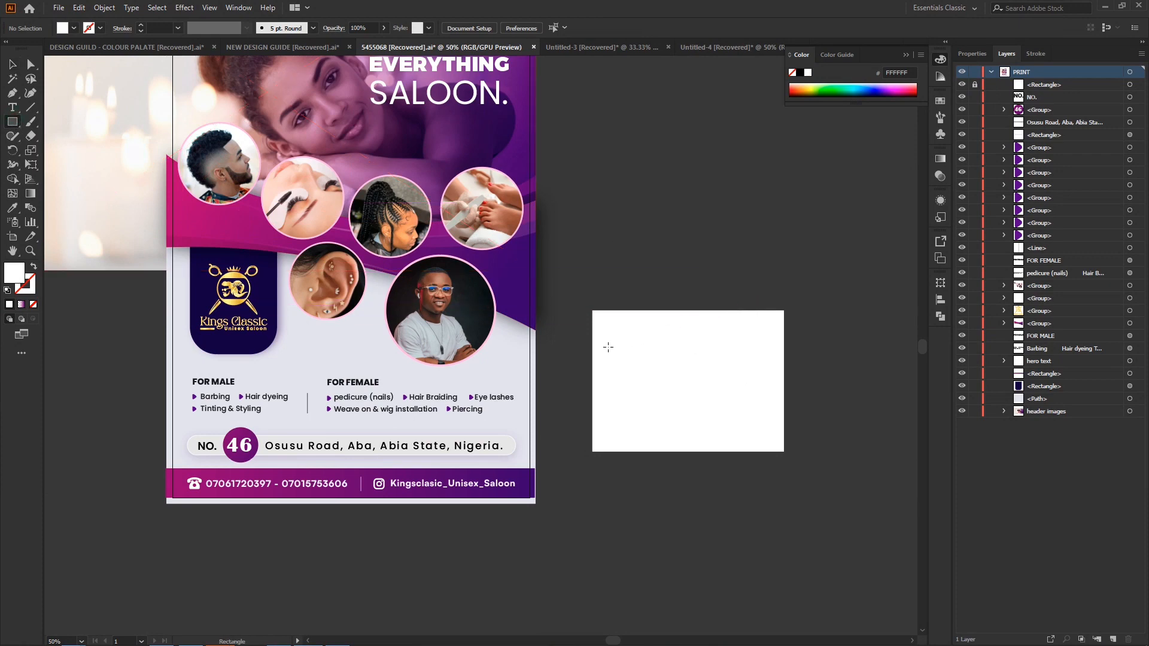
left_click_drag(613, 331, 763, 426)
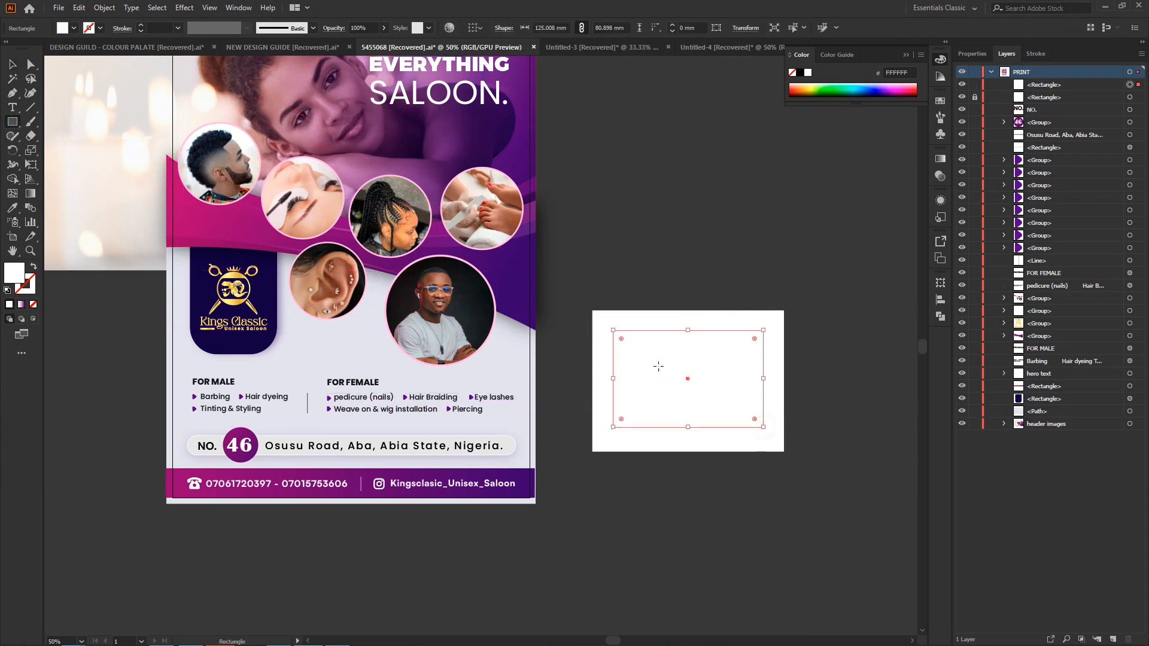
key("ctrl+1")
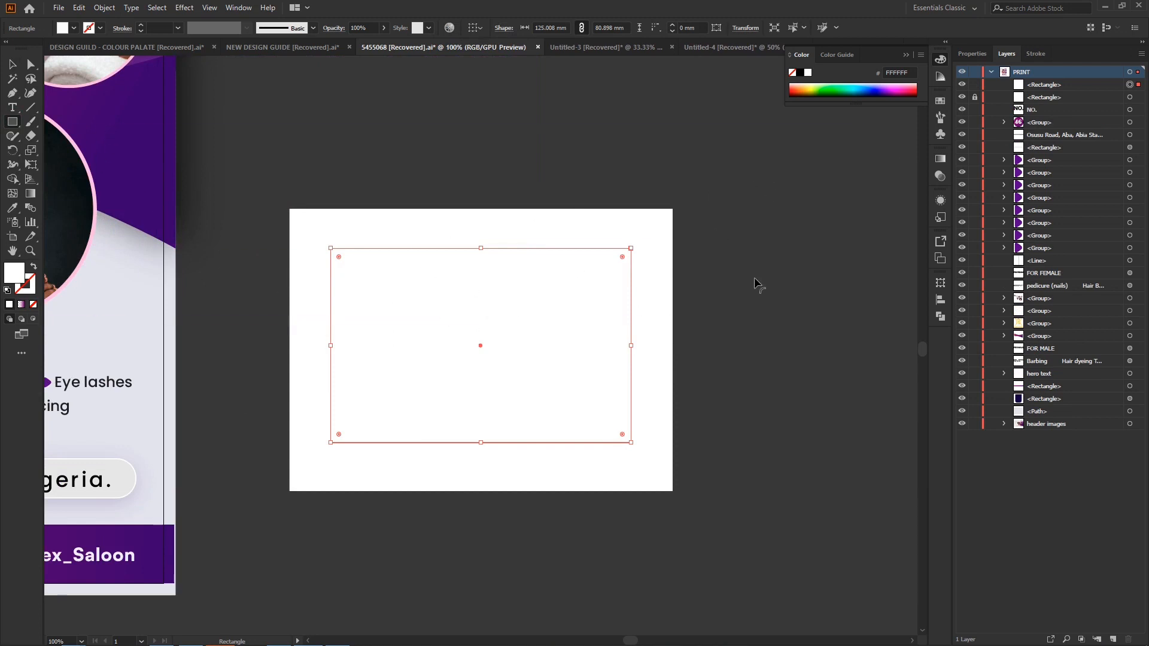
Look at the gradient settings for the inner rectangle and close them.
left_click(941, 176)
left_click(941, 159)
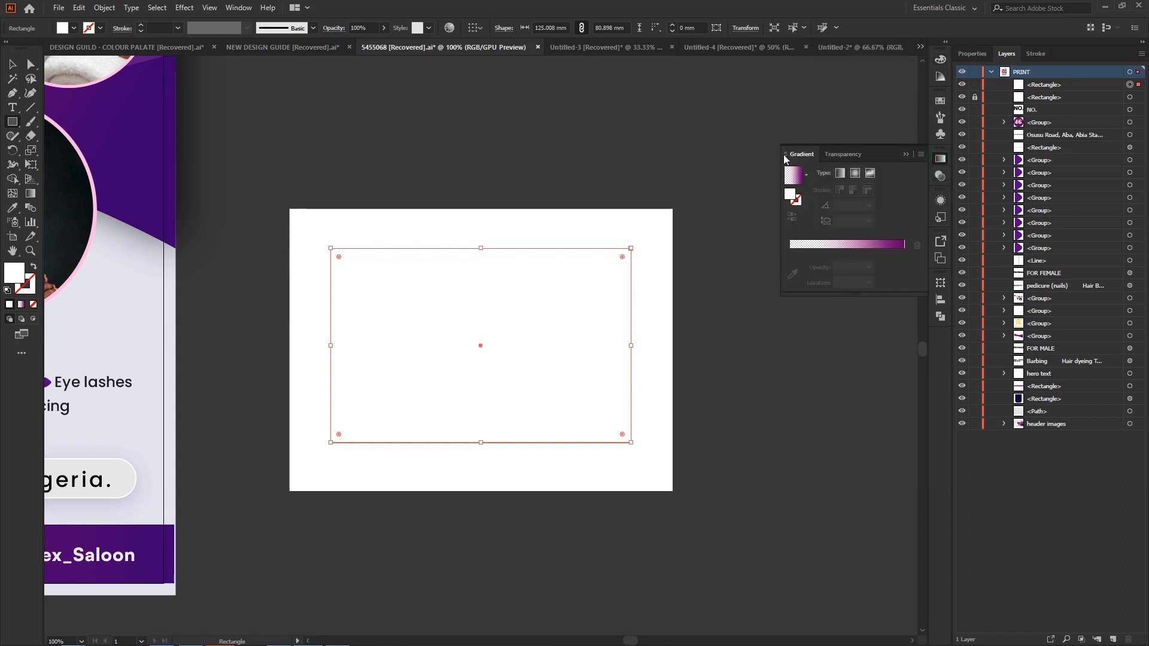
left_click(939, 160)
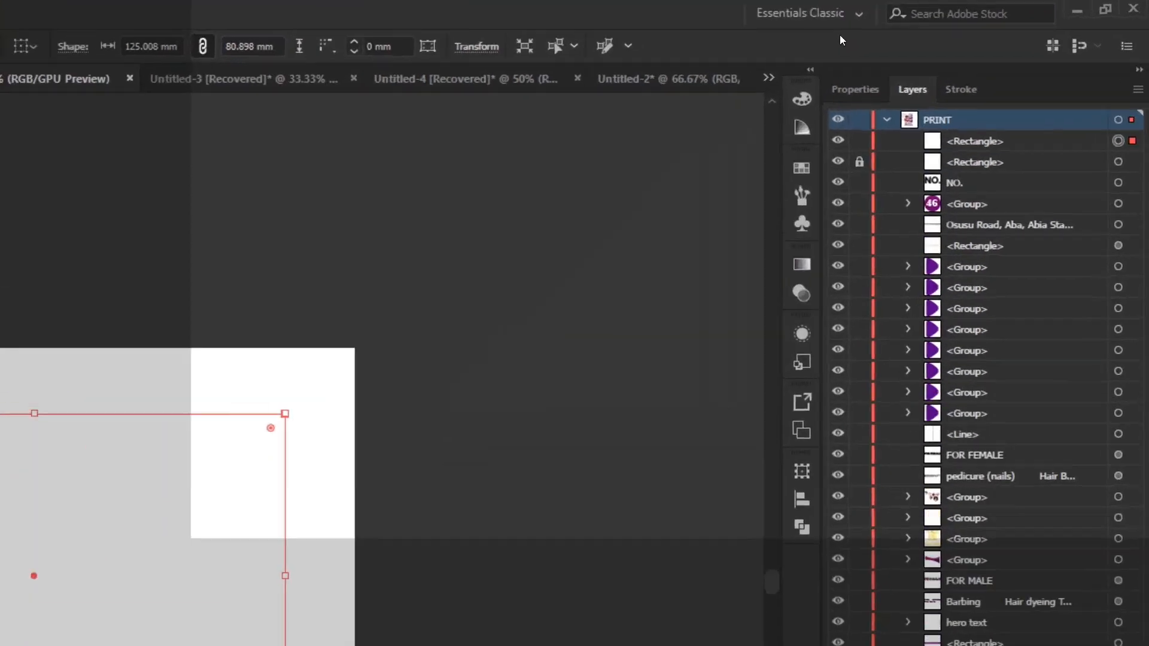
Switch the workspace to Essentials and return to Essentials Classic.
left_click(952, 8)
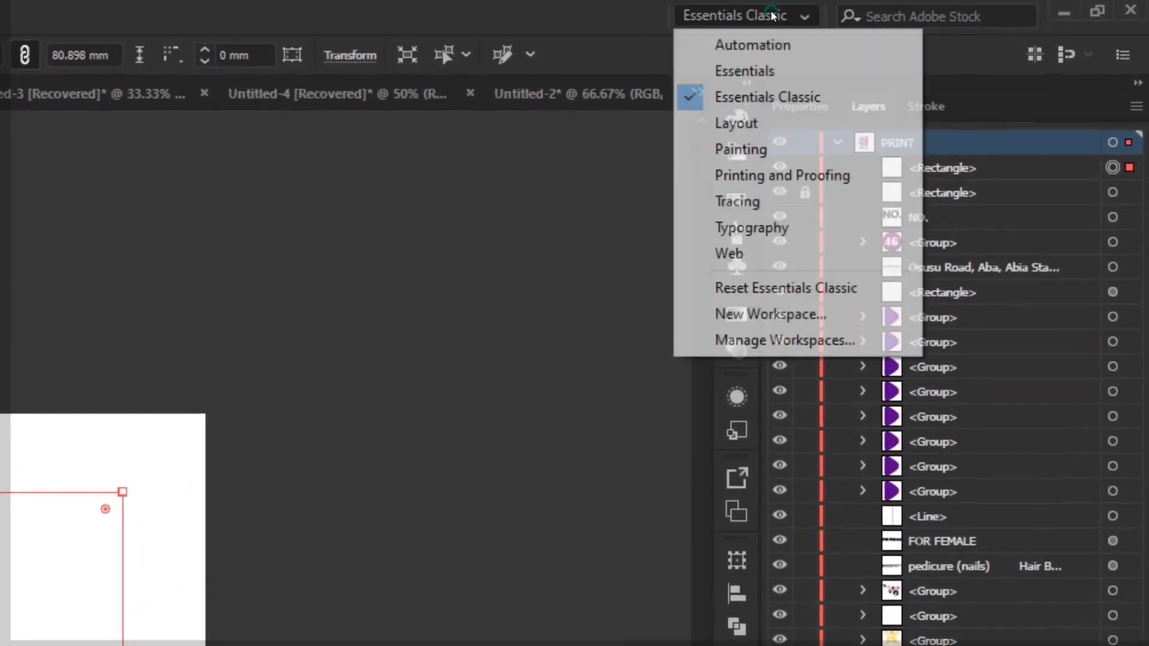
left_click(771, 18)
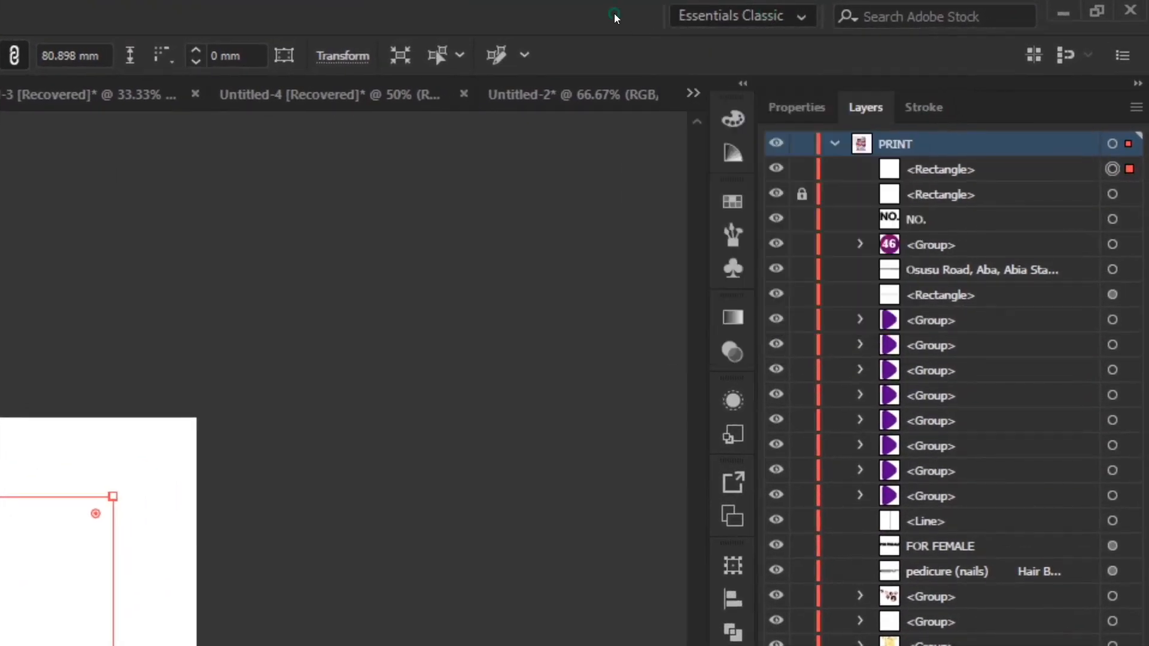
left_click(777, 16)
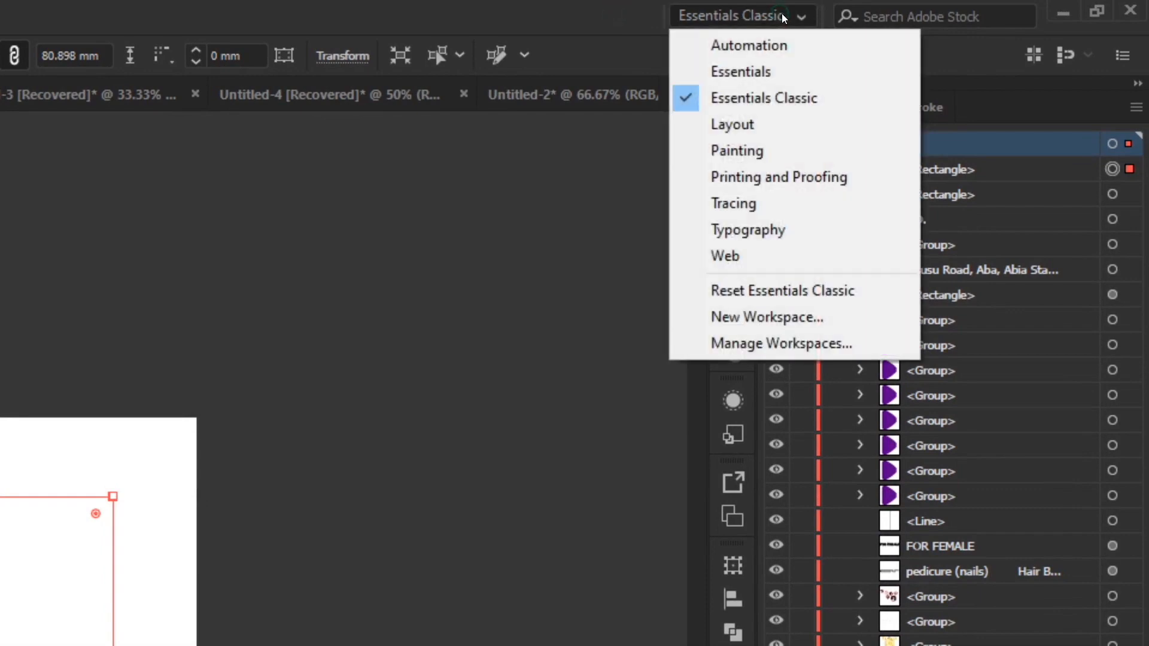
left_click(773, 75)
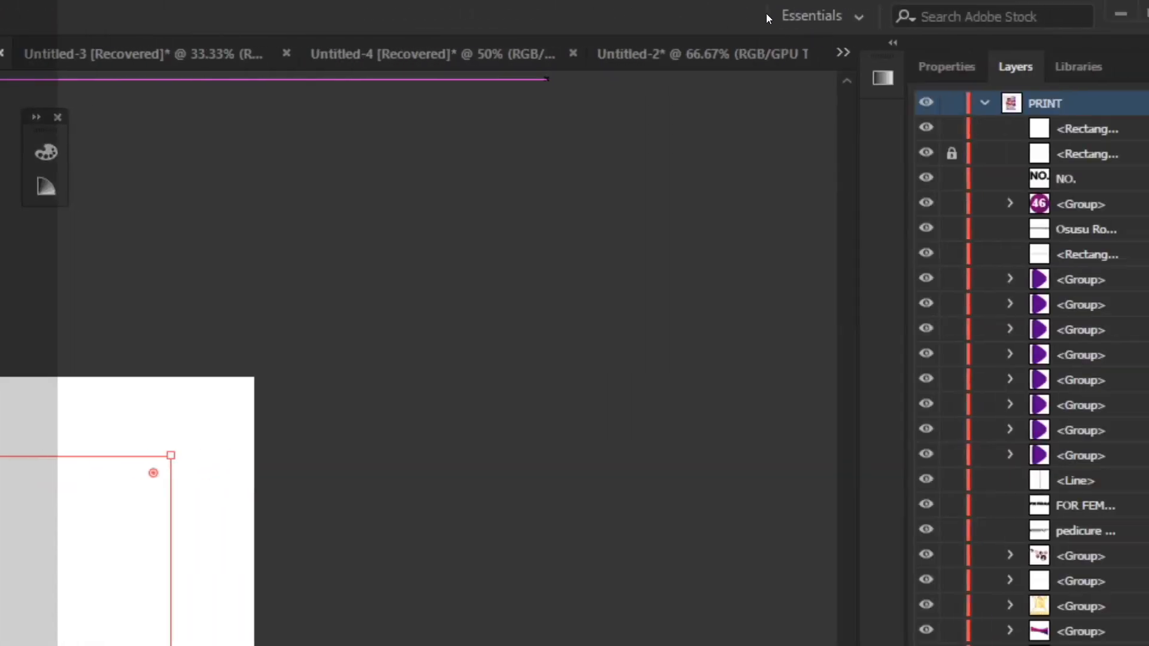
left_click(790, 16)
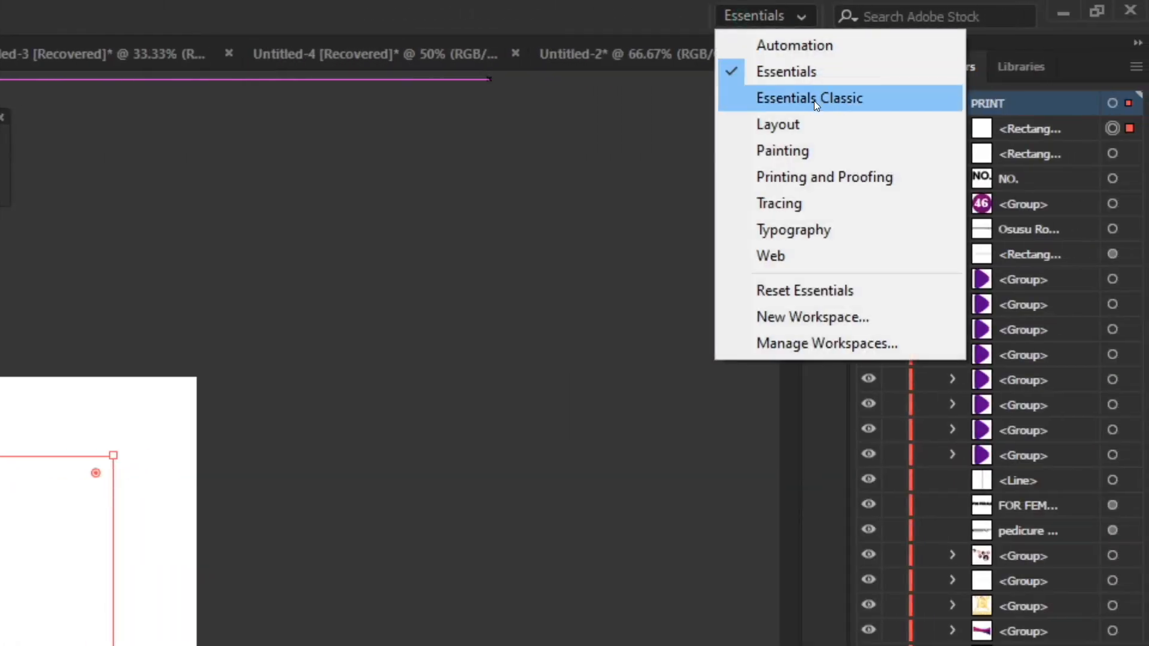
left_click(814, 100)
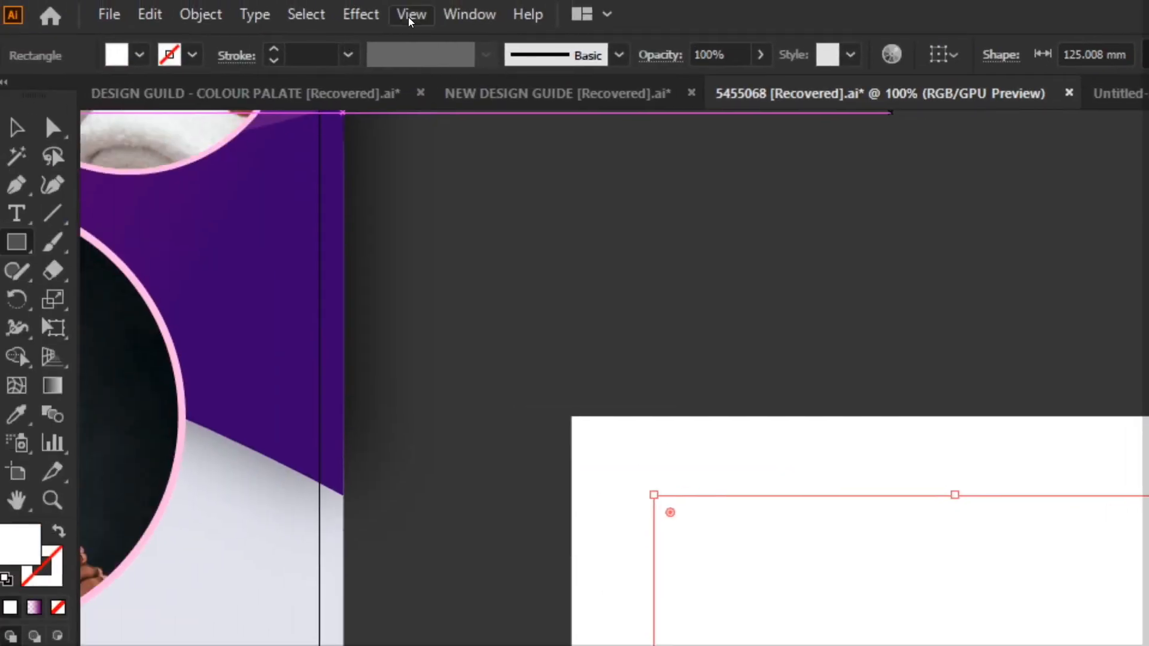
Apply the existing transparent-to-purple linear gradient to the inner rectangle and move its pink starting stop to location 0%.
left_click(470, 13)
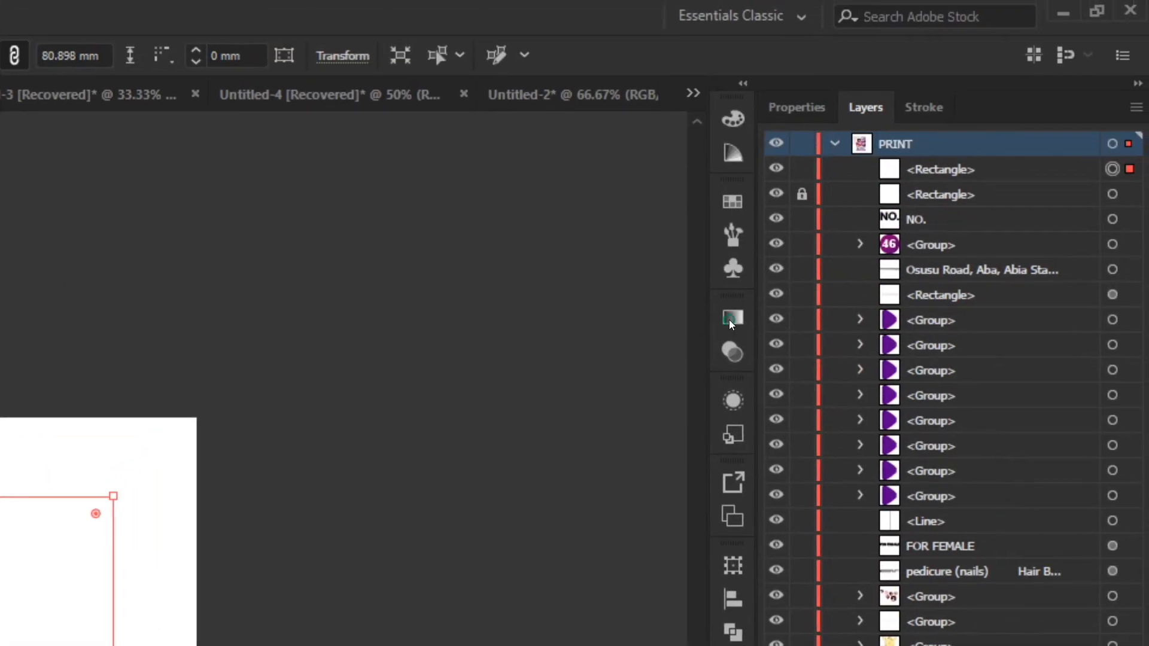
left_click(730, 318)
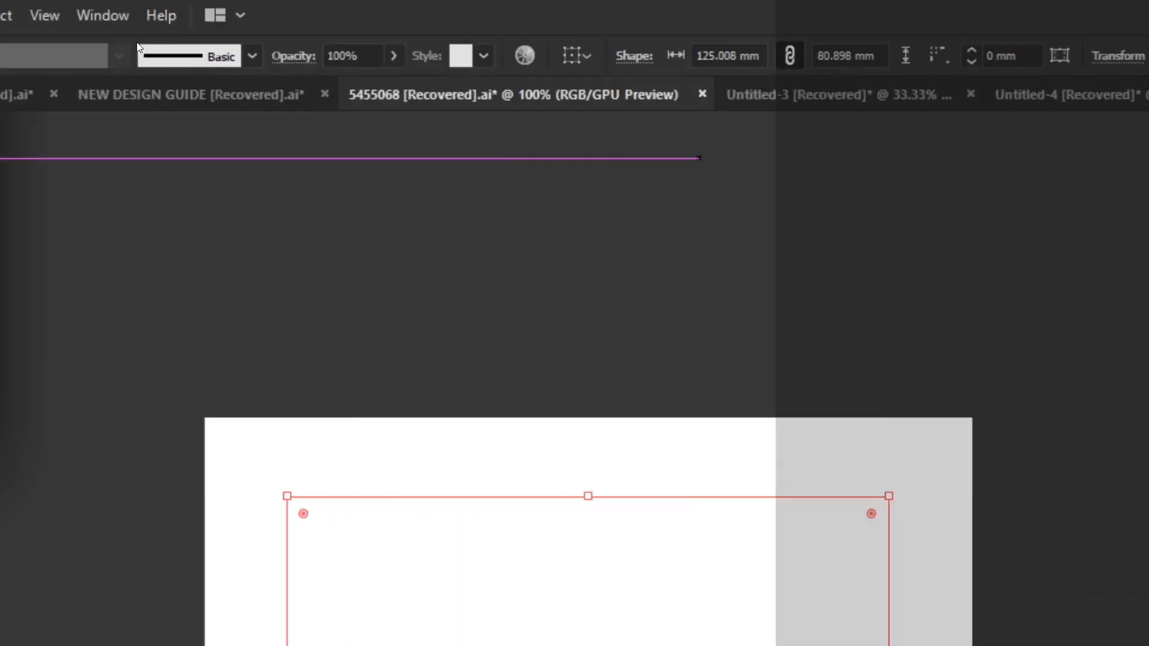
left_click(455, 14)
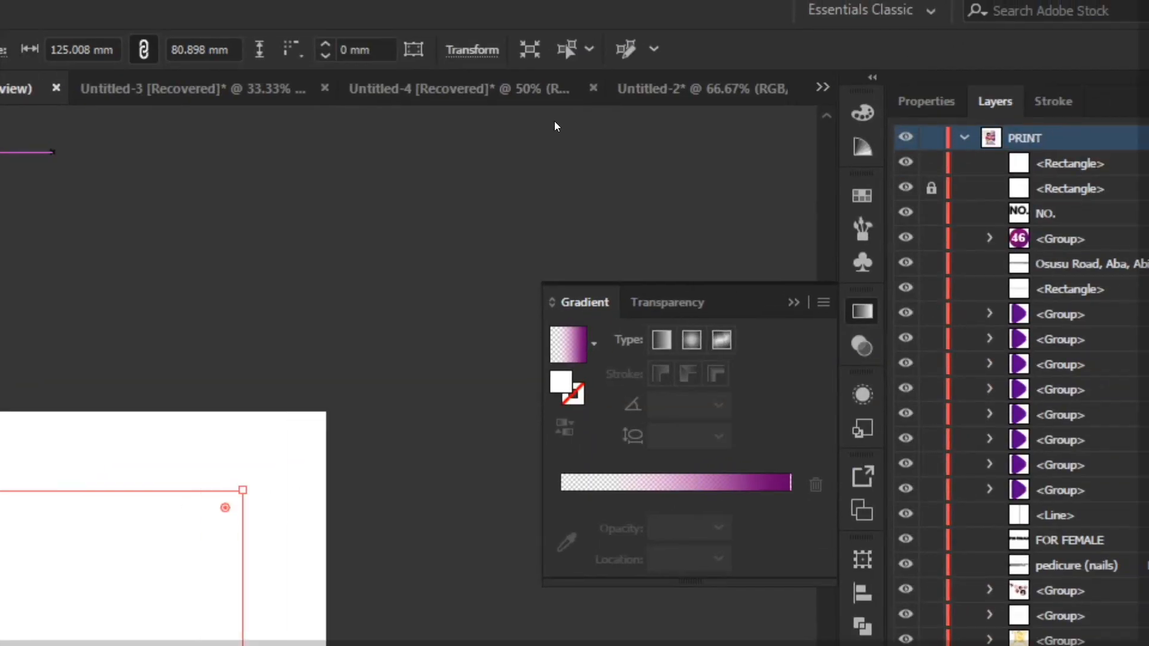
left_click(593, 6)
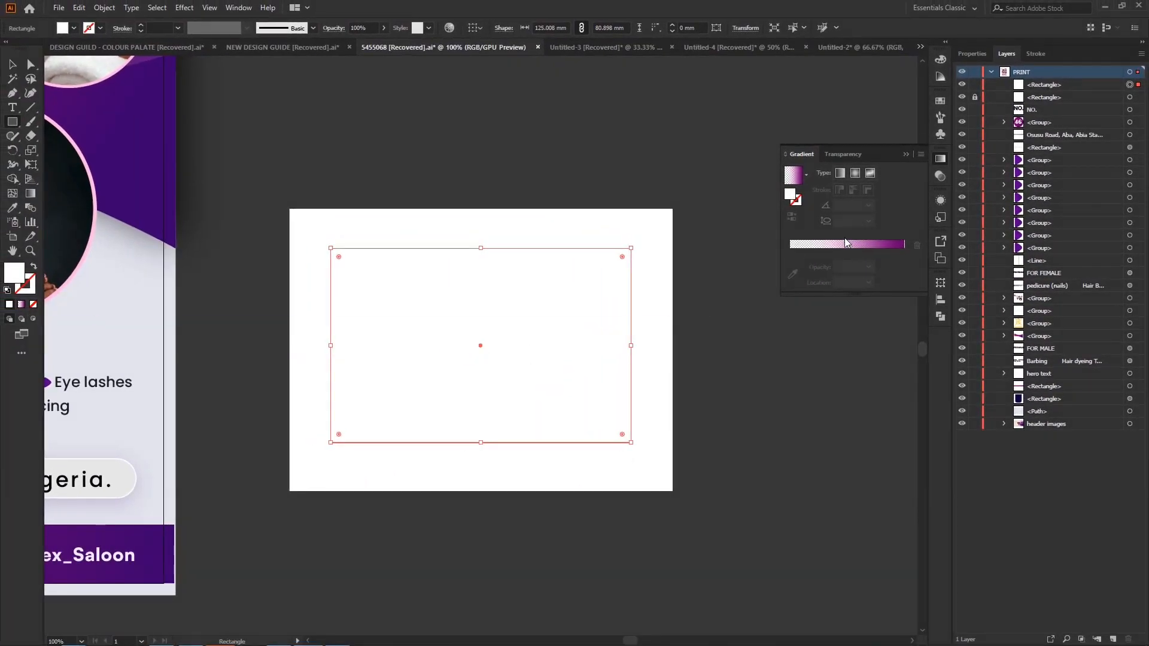
left_click(830, 245)
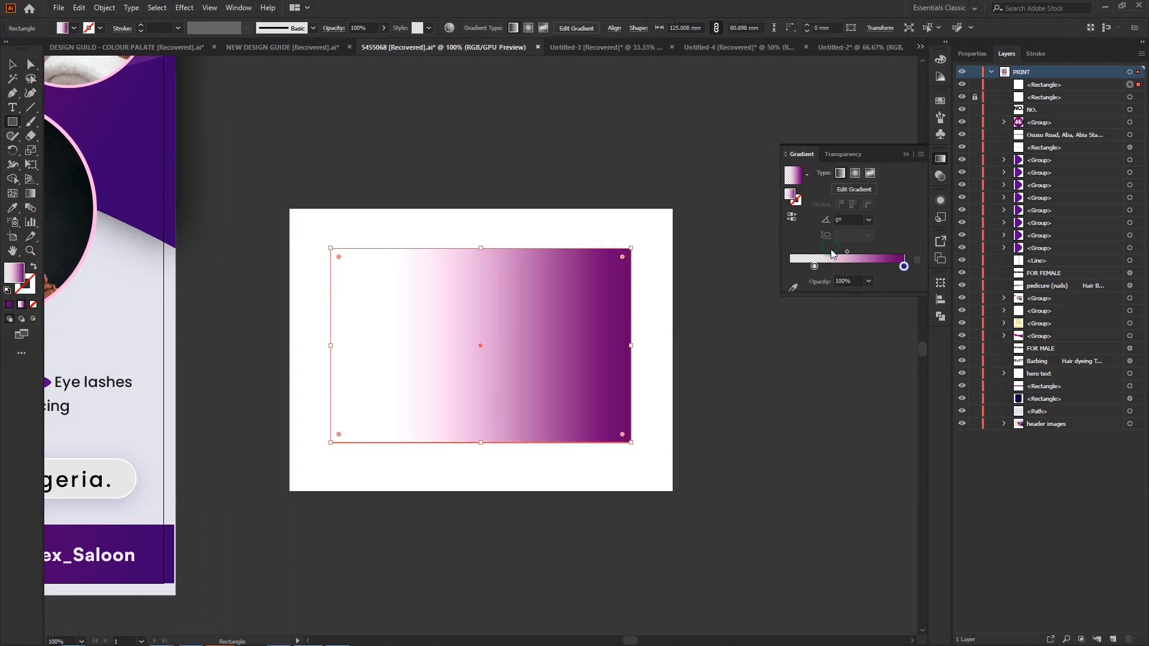
left_click_drag(816, 272, 791, 269)
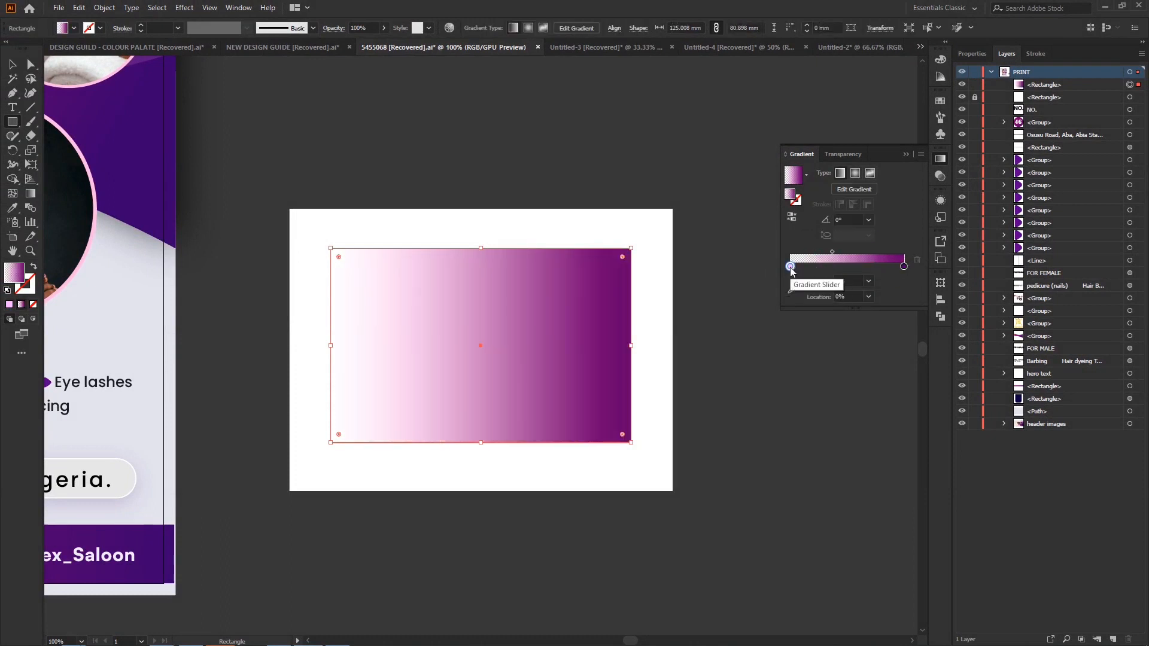
Set the gradient's starting stop to the gold swatch R=221 G=172 B=23 with 100% opacity.
double_click(790, 267)
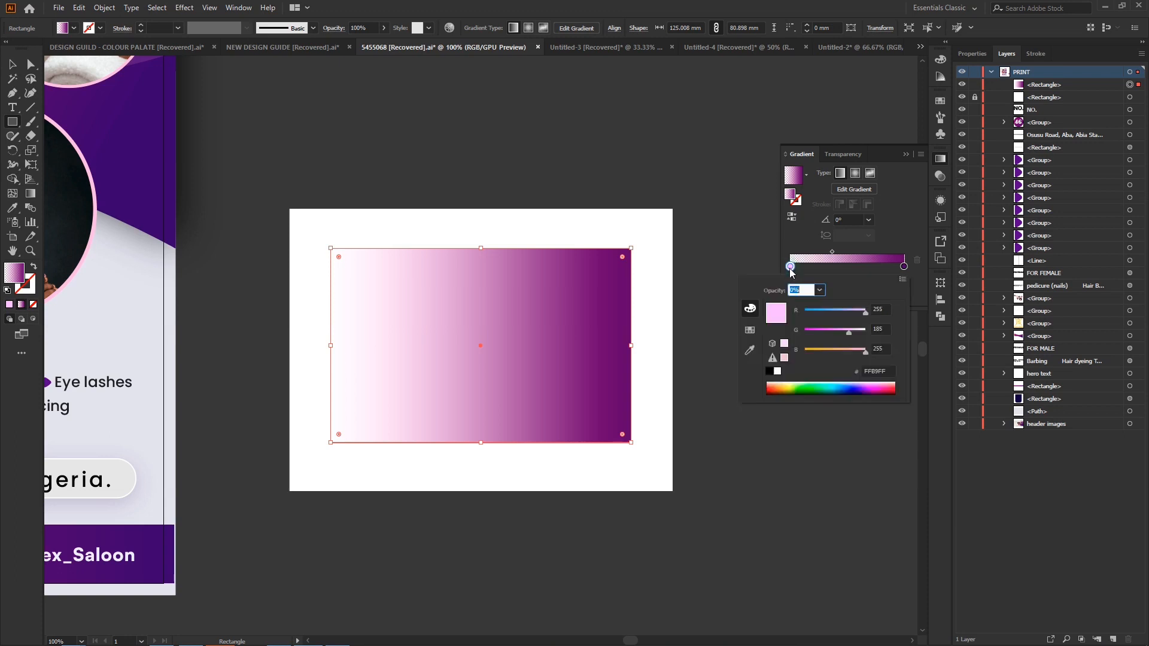
left_click(750, 329)
left_click(792, 305)
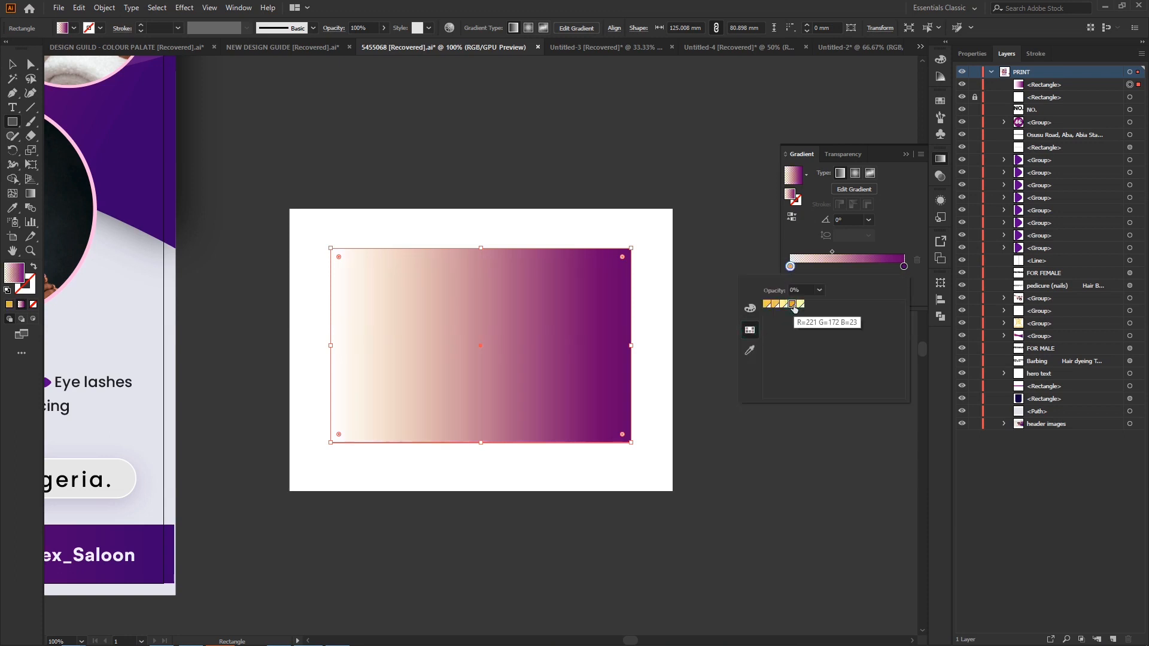
left_click(820, 291)
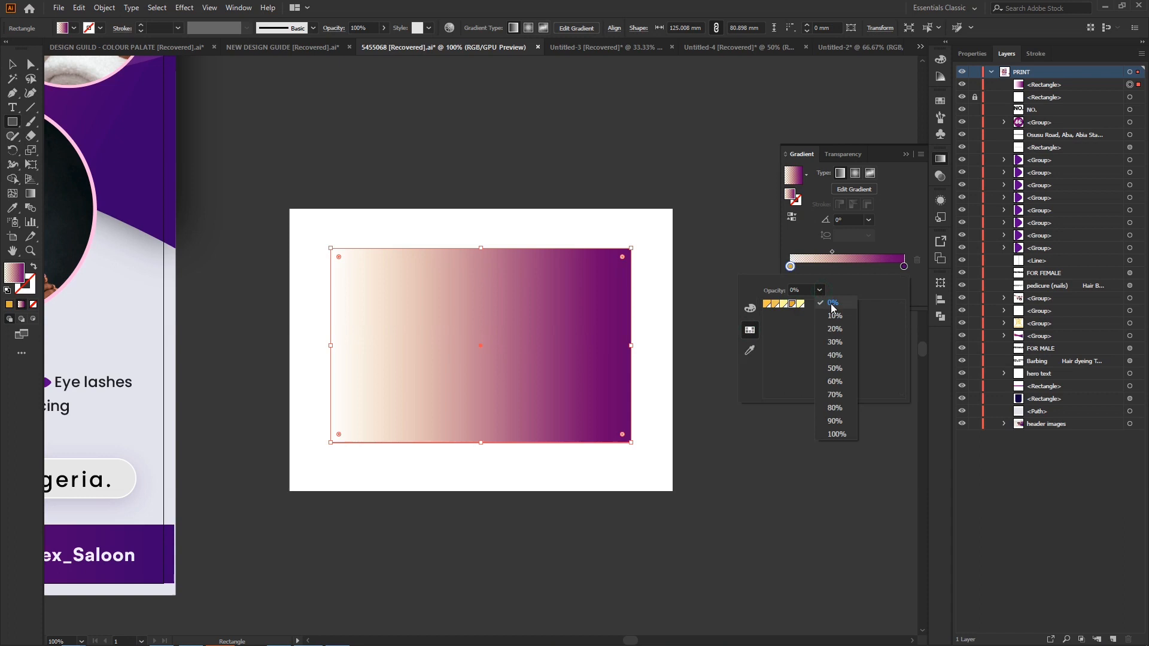
left_click(836, 429)
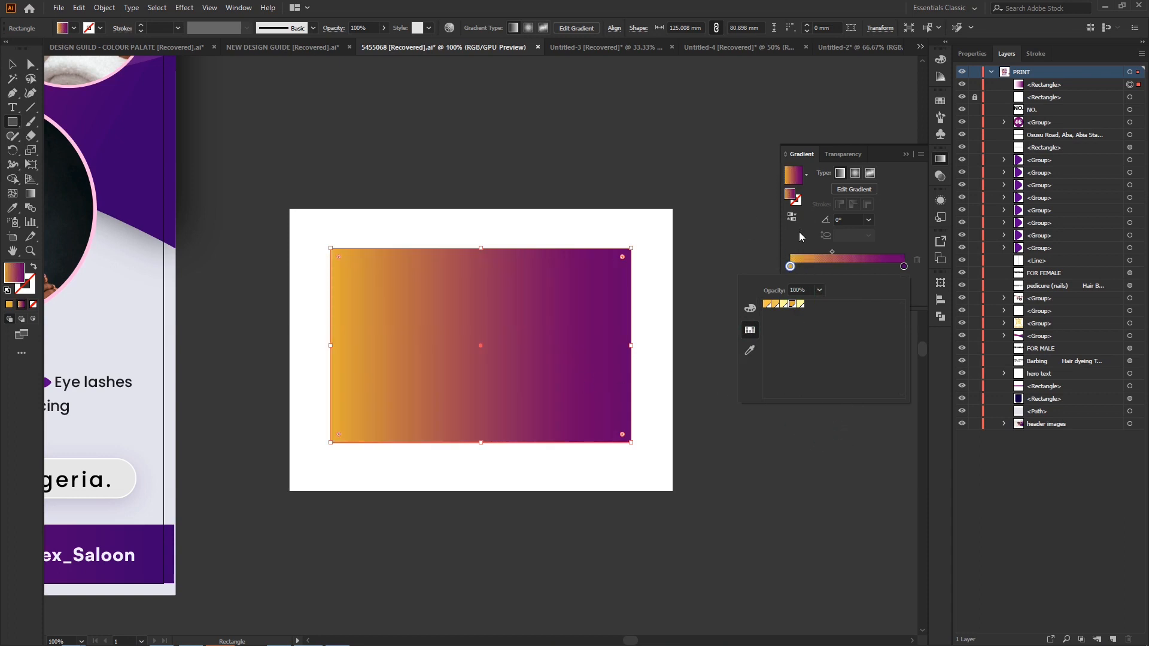
double_click(790, 268)
left_click(750, 308)
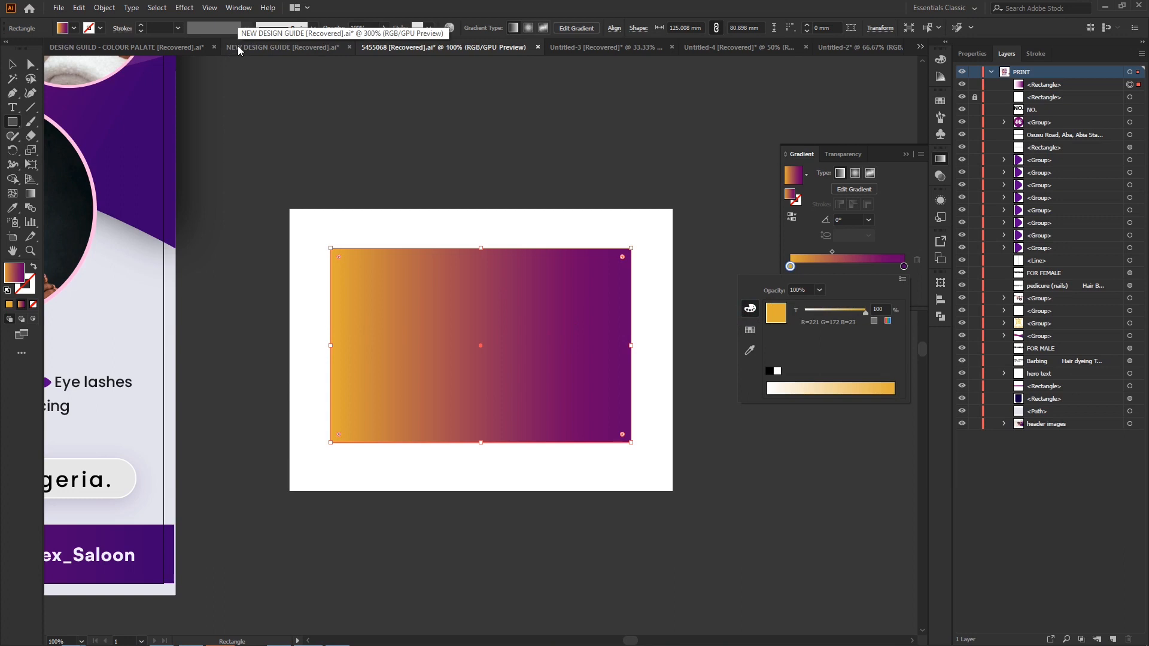
left_click(570, 149)
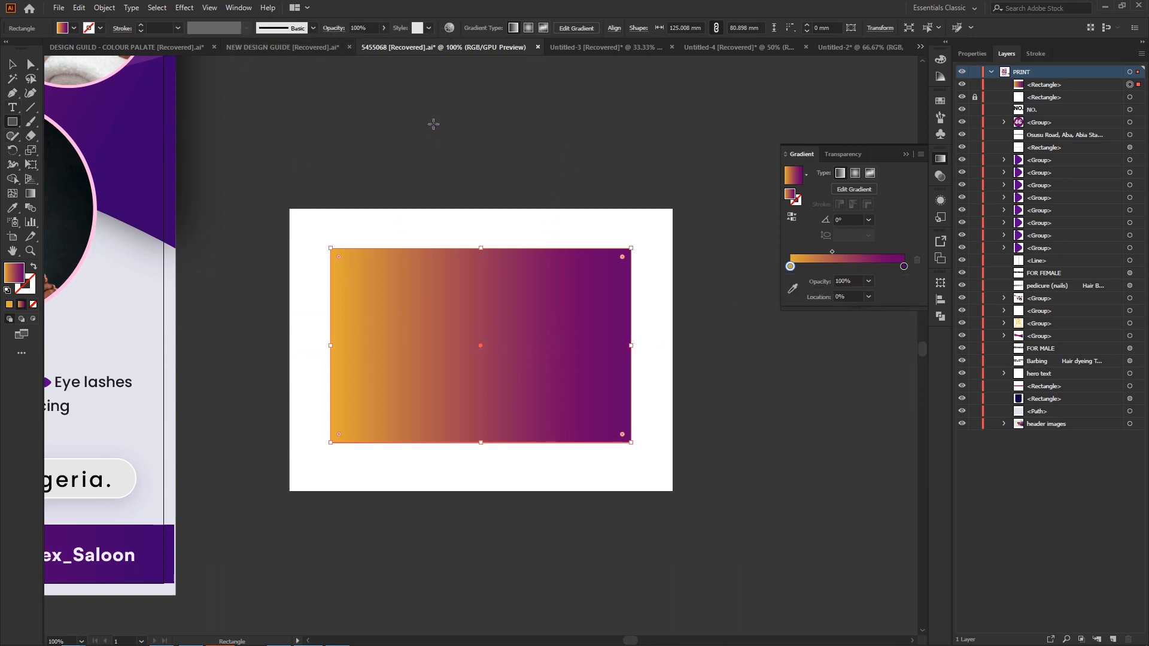
Draw a small square about 10 × 10 mm above the white rectangle and fill it with solid gold.
left_click_drag(434, 124, 459, 150)
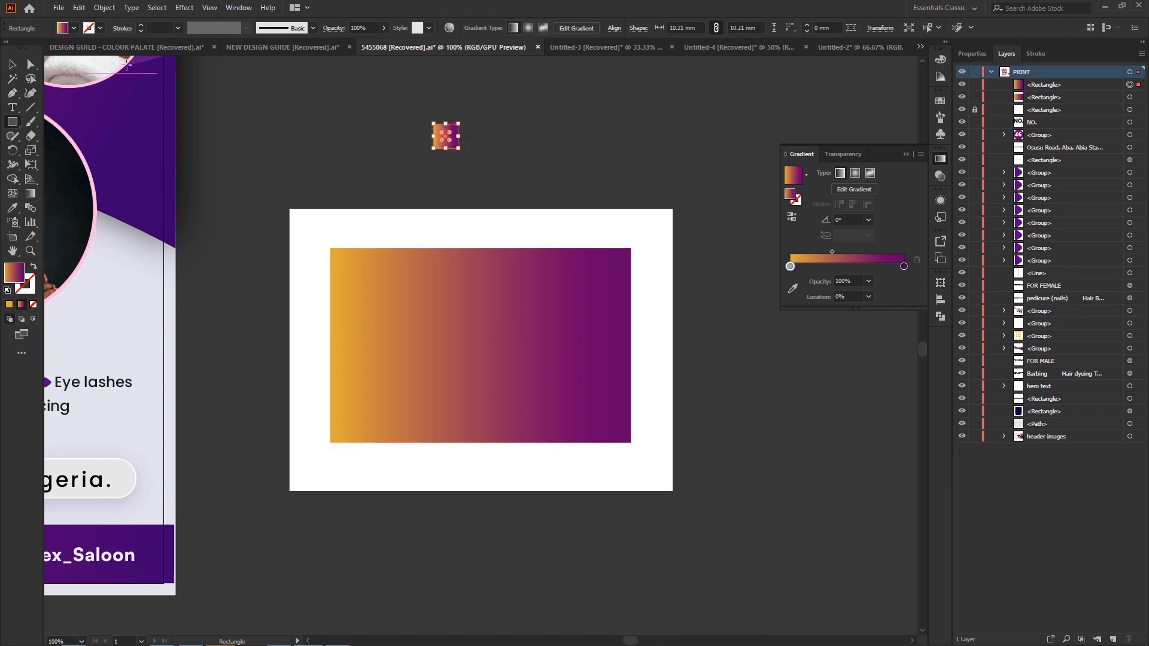
left_click(10, 304)
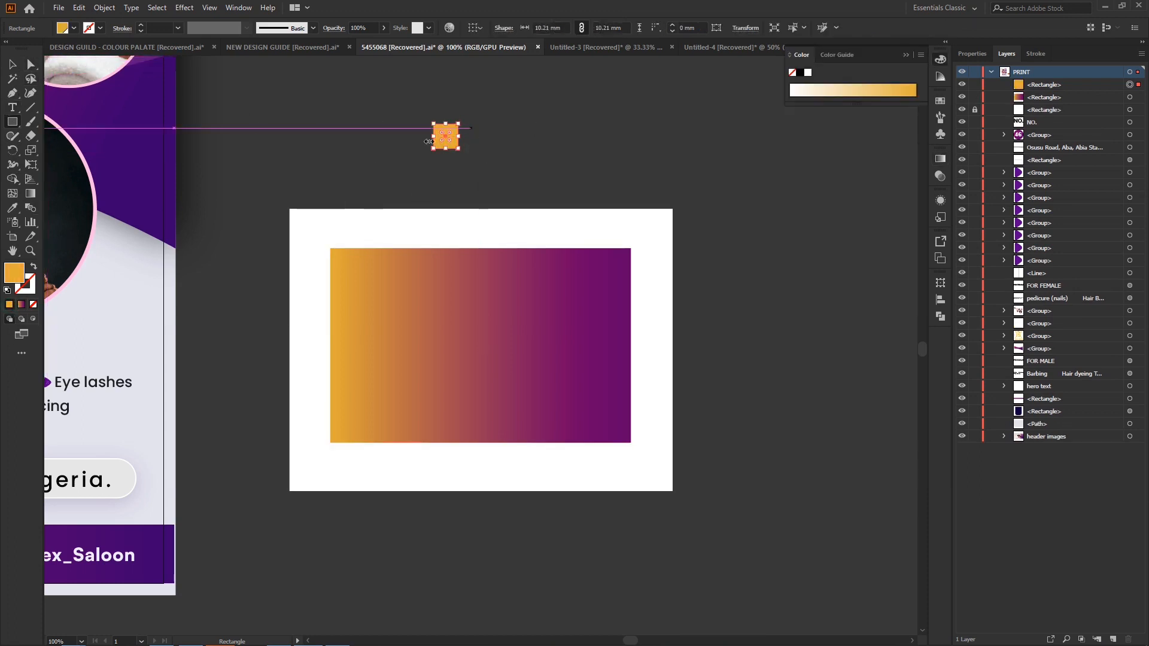
left_click(640, 172)
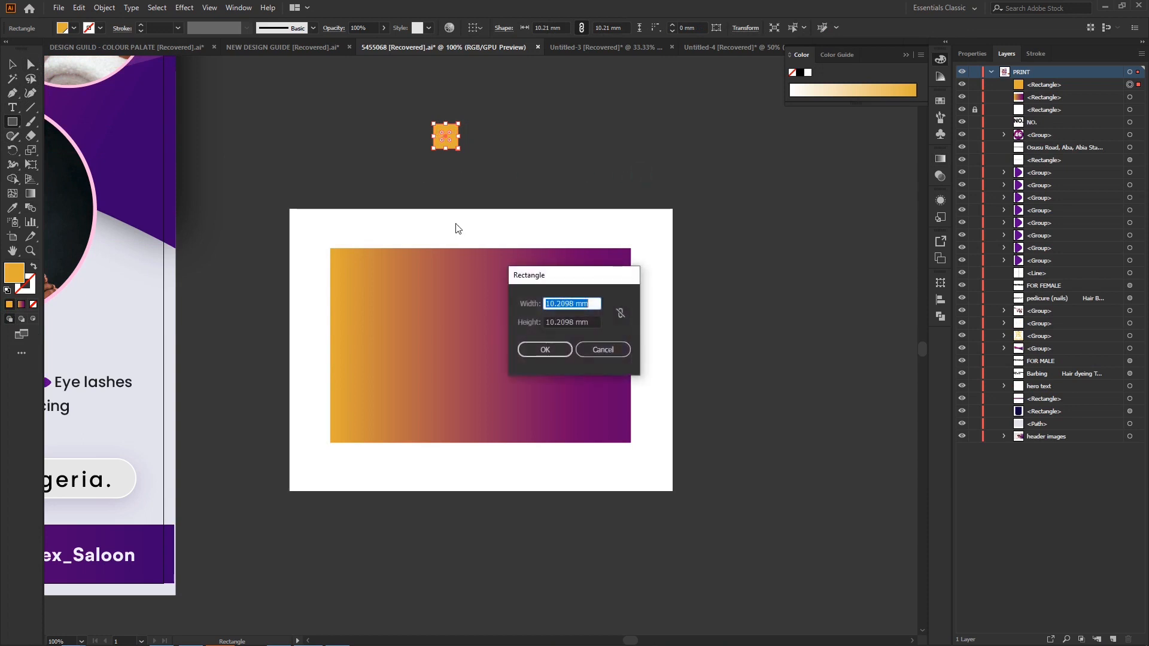
left_click(603, 350)
Round the small square fully into a circle and place a duplicate just to its right.
key("v")
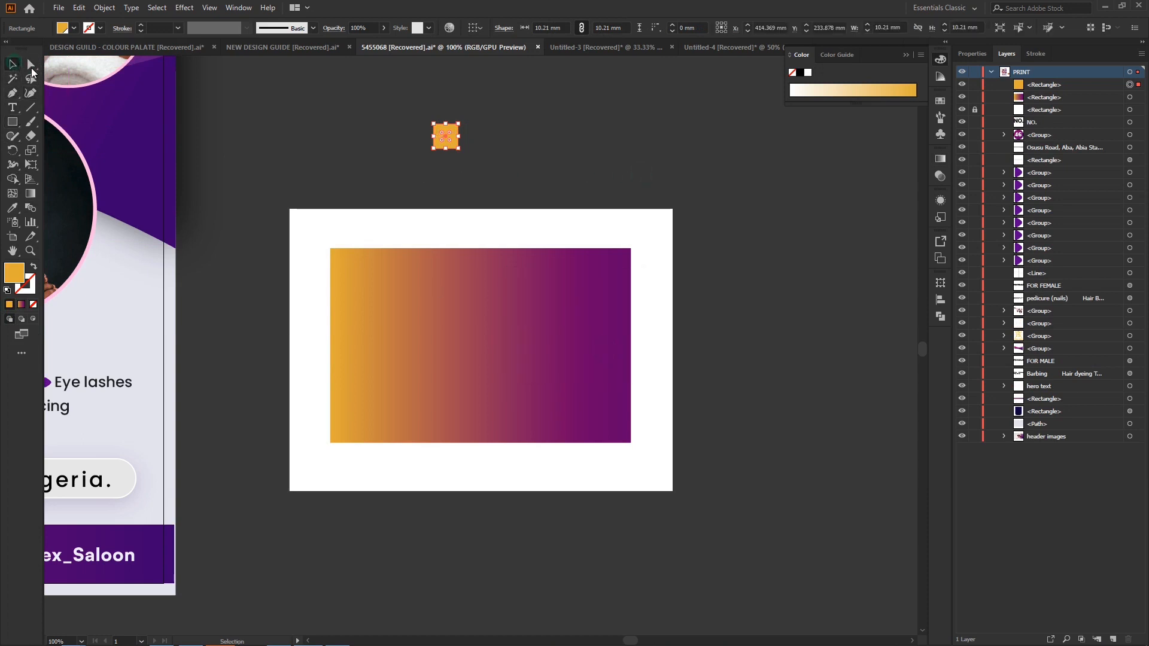
left_click_drag(449, 140, 488, 151)
left_click(469, 138)
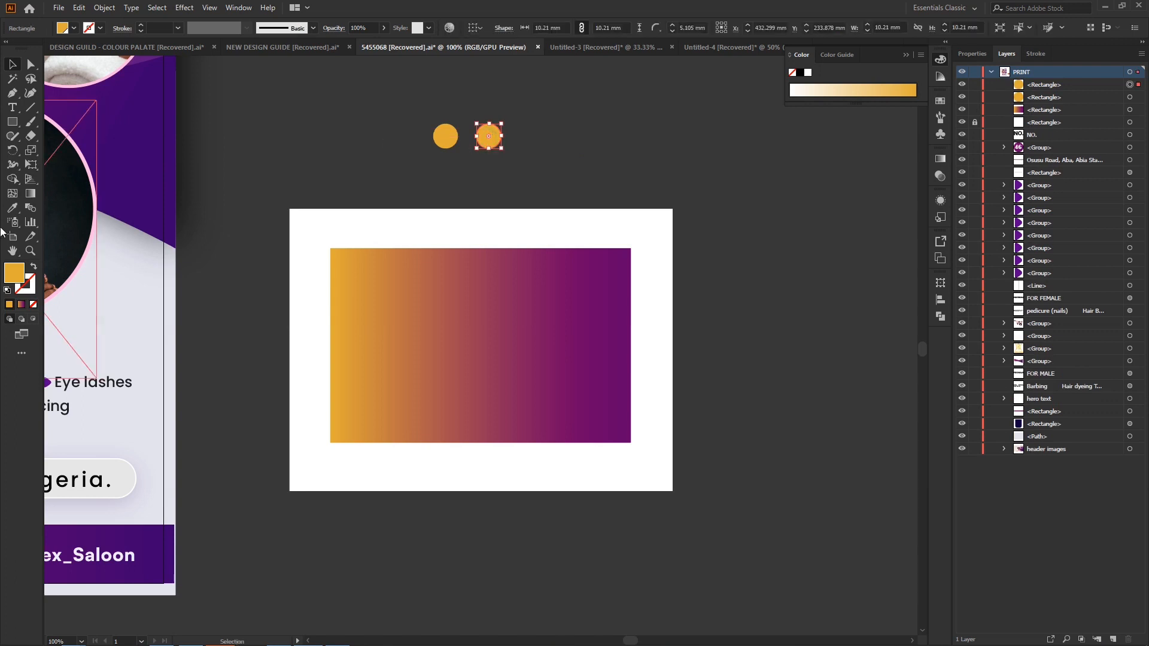
Fill the duplicate circle with orange (FF4E00).
double_click(13, 272)
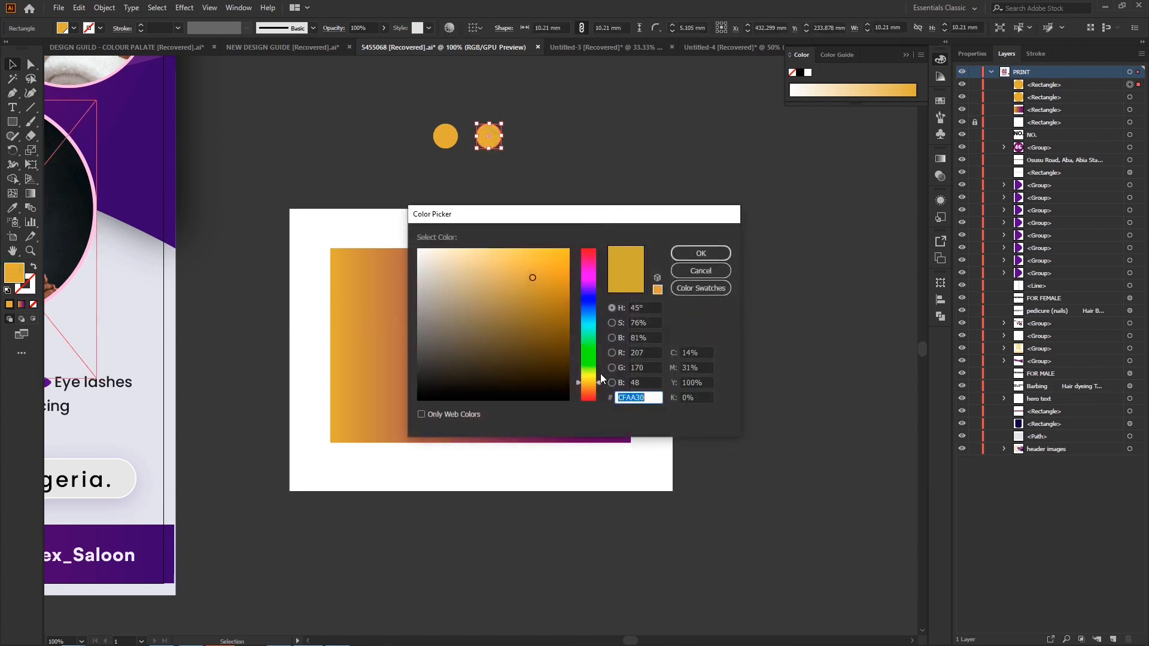
left_click(590, 393)
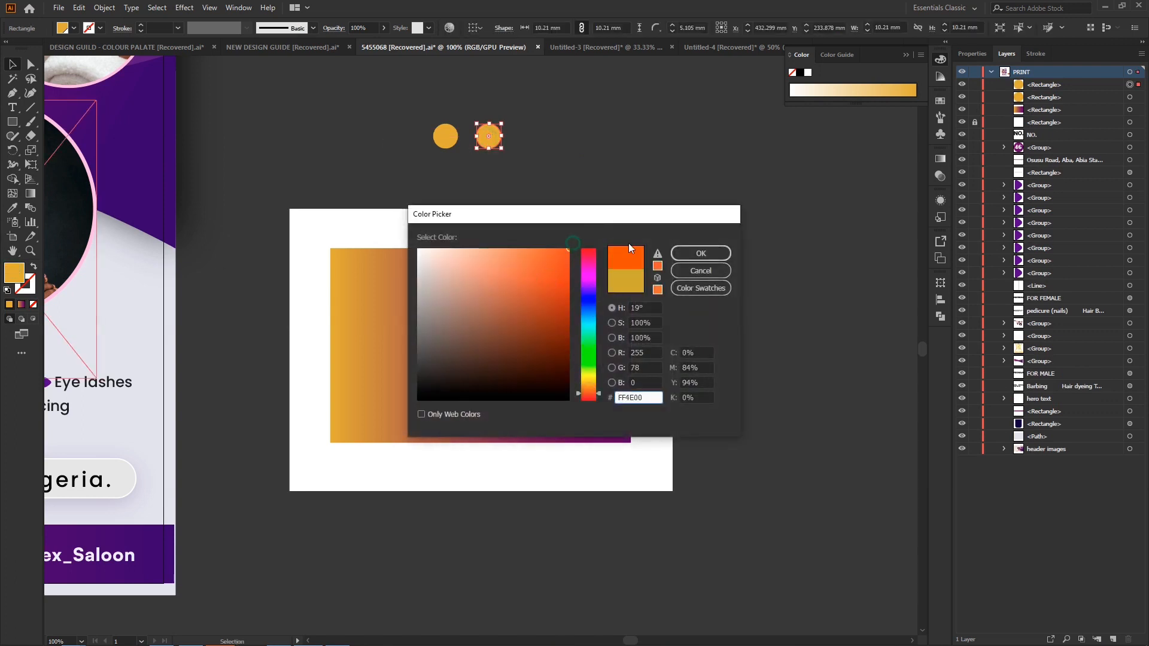
left_click(703, 250)
Fill the original circle with bright yellow-orange (FFBC00) and deselect it.
left_click(445, 135)
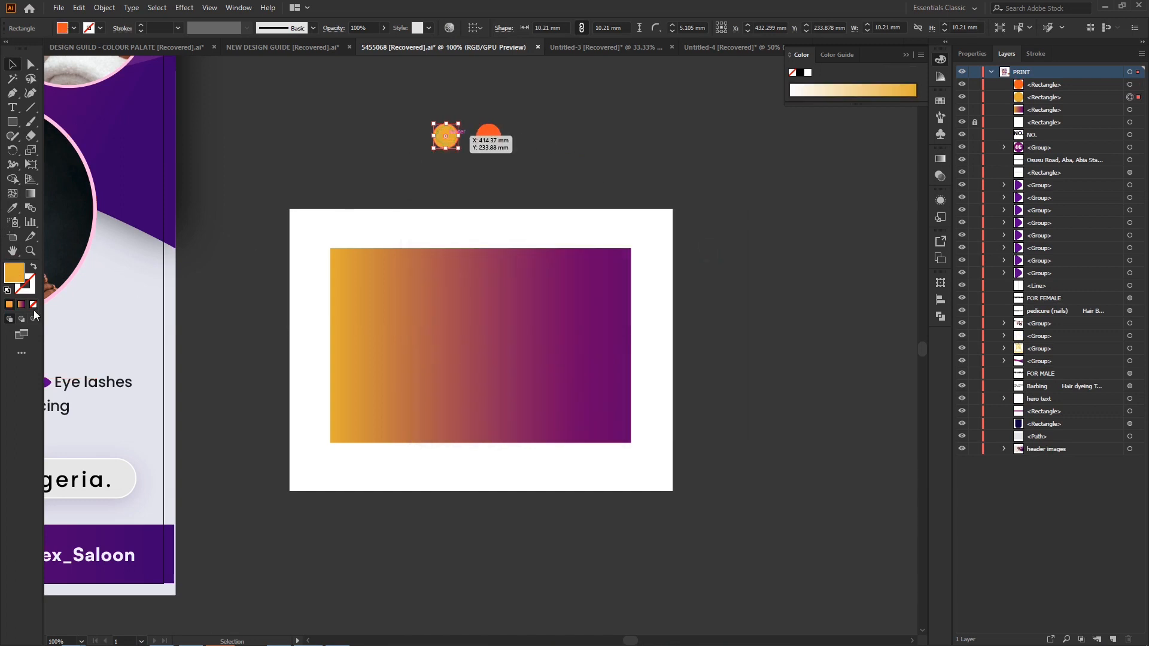
double_click(15, 274)
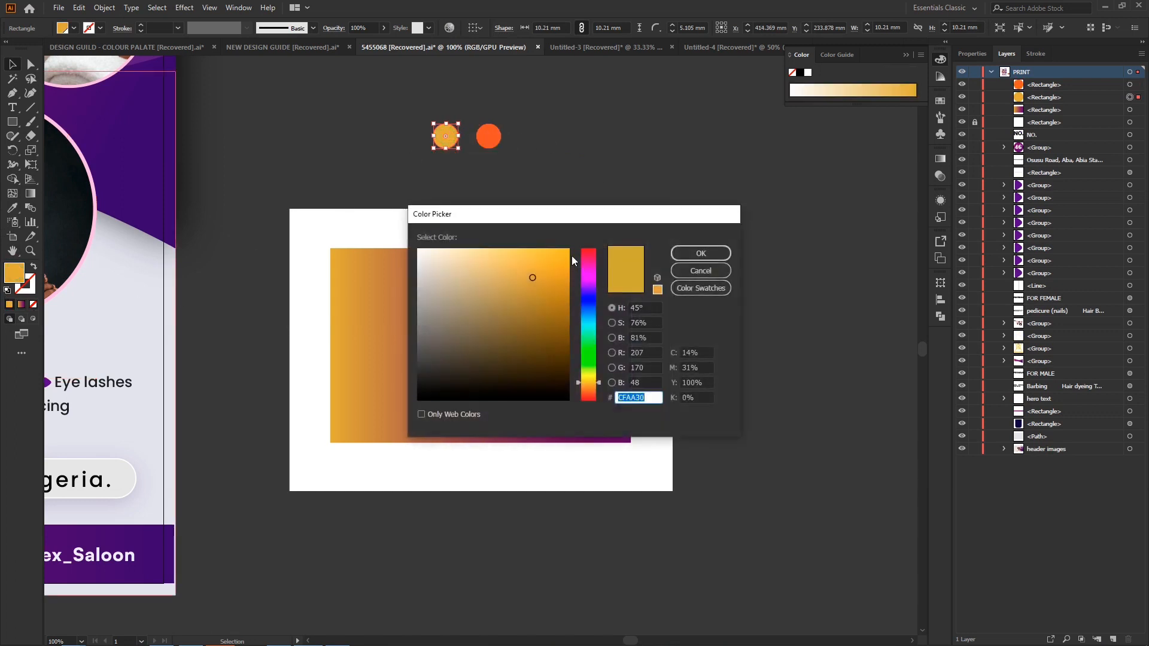
left_click(572, 260)
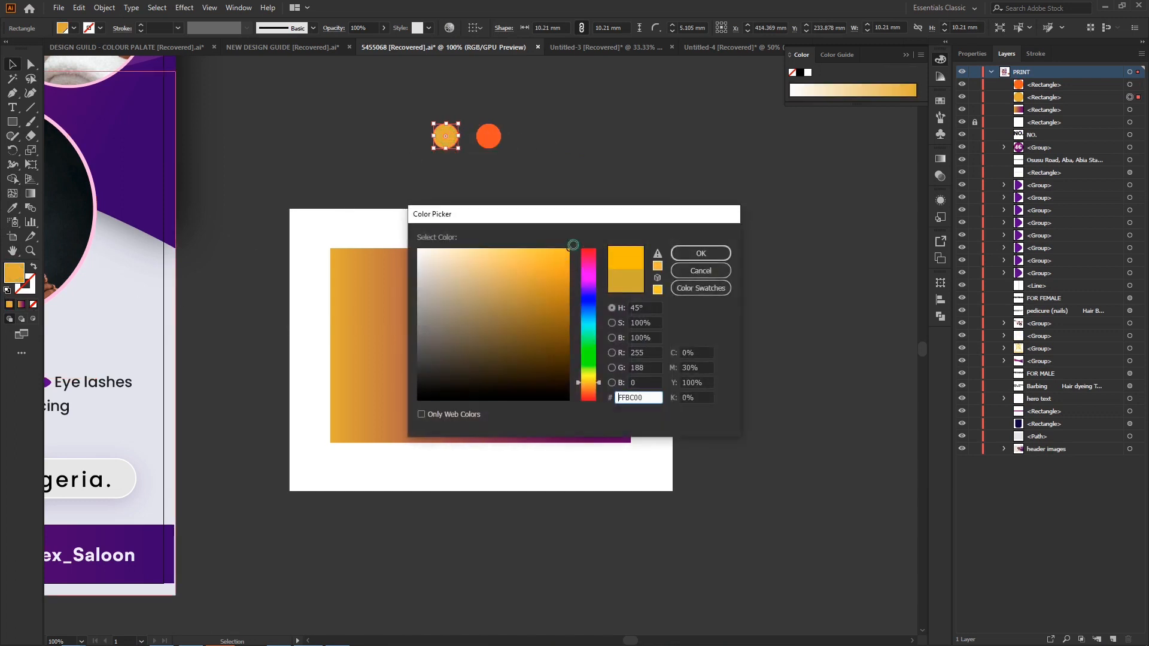
left_click(719, 253)
left_click(414, 148)
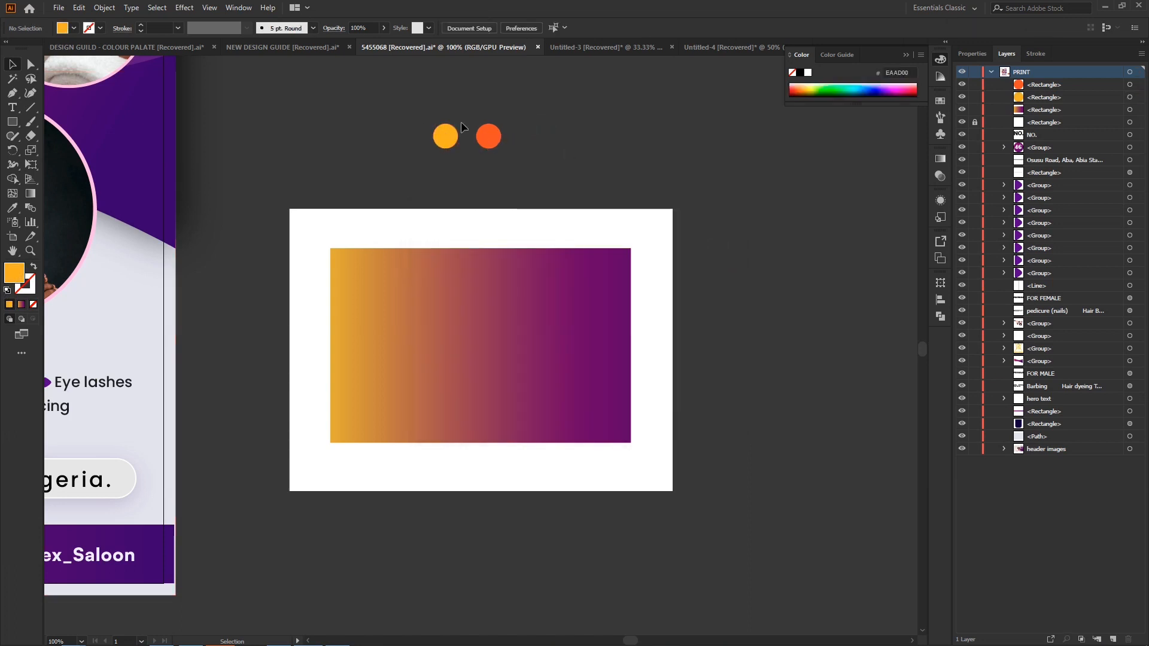
Switch the large inner rectangle to a solid gold fill and reapply the gold-to-purple linear gradient.
left_click(549, 325)
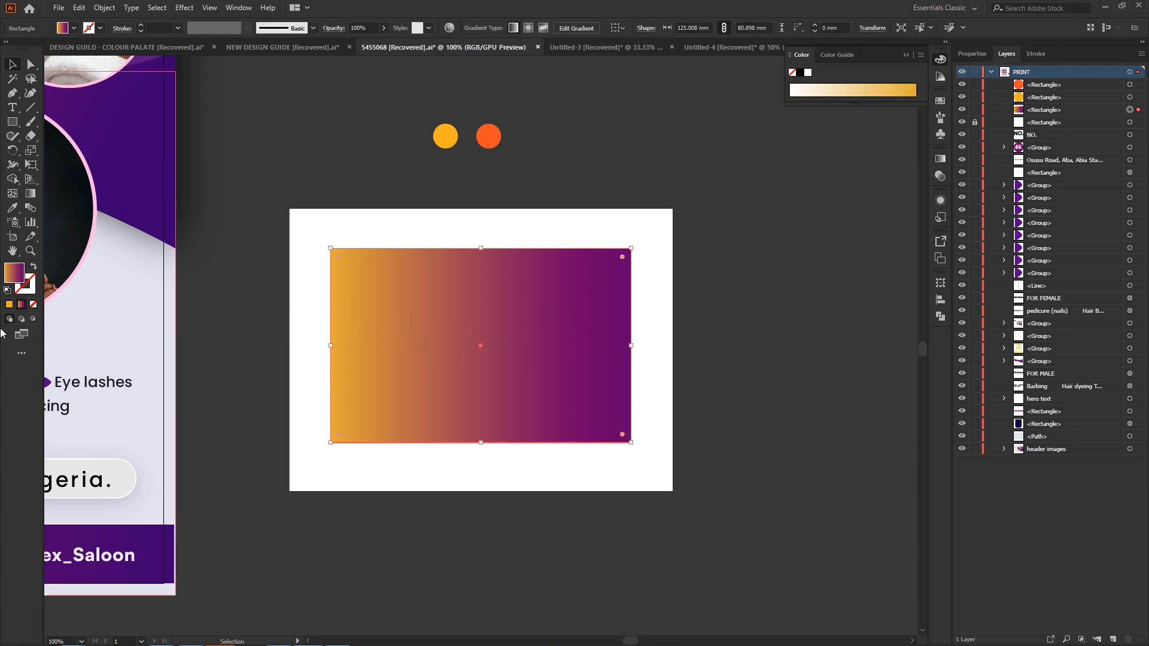
left_click(10, 305)
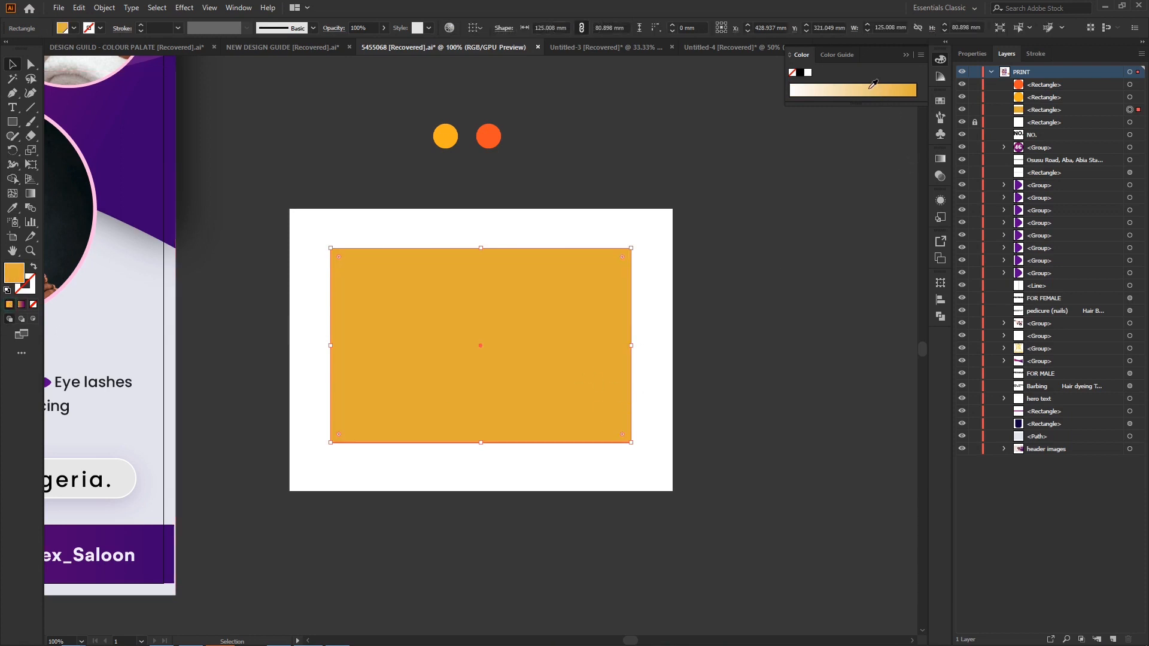
left_click(943, 162)
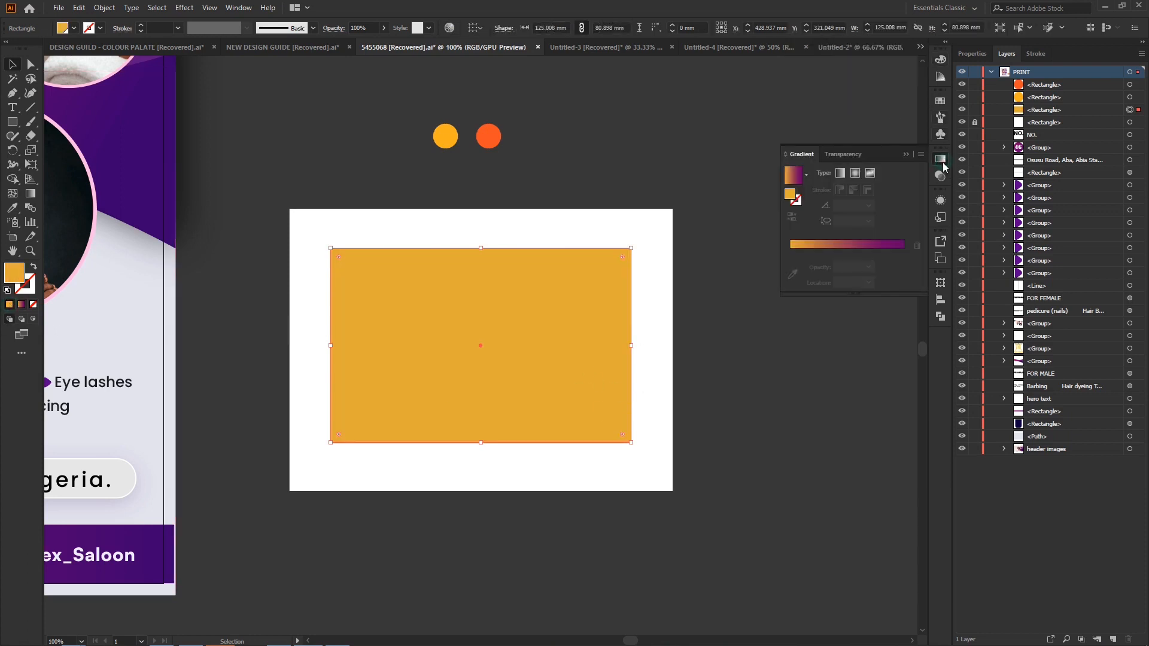
left_click(846, 244)
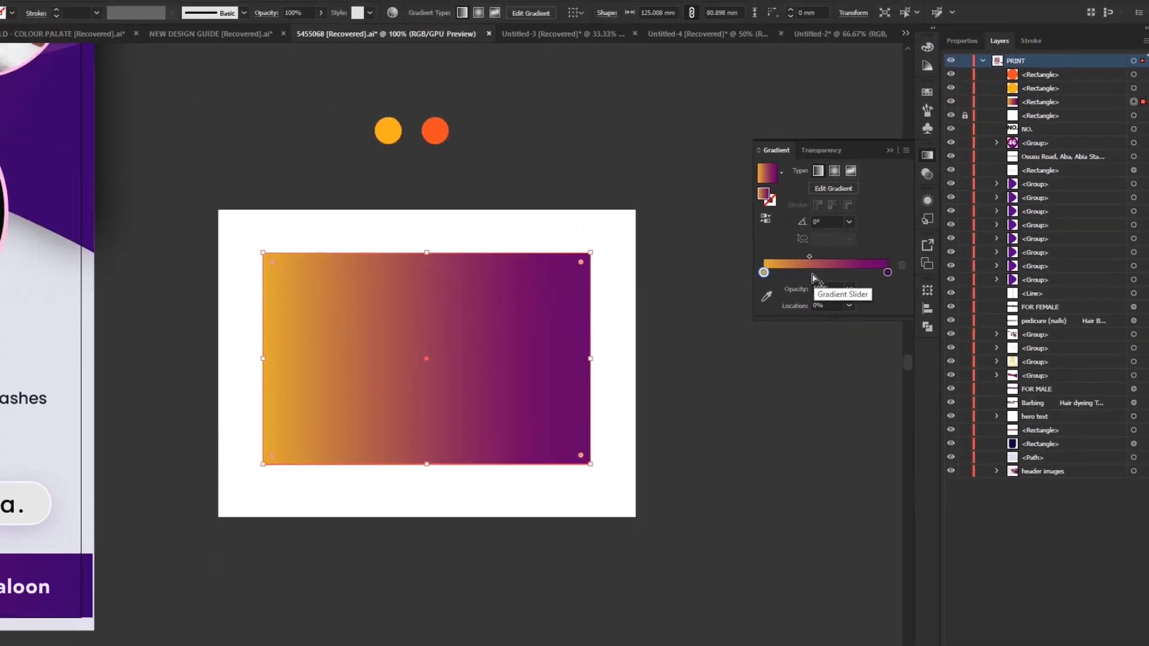
Sample the orange circle as the colour of the gradient's starting stop.
double_click(764, 273)
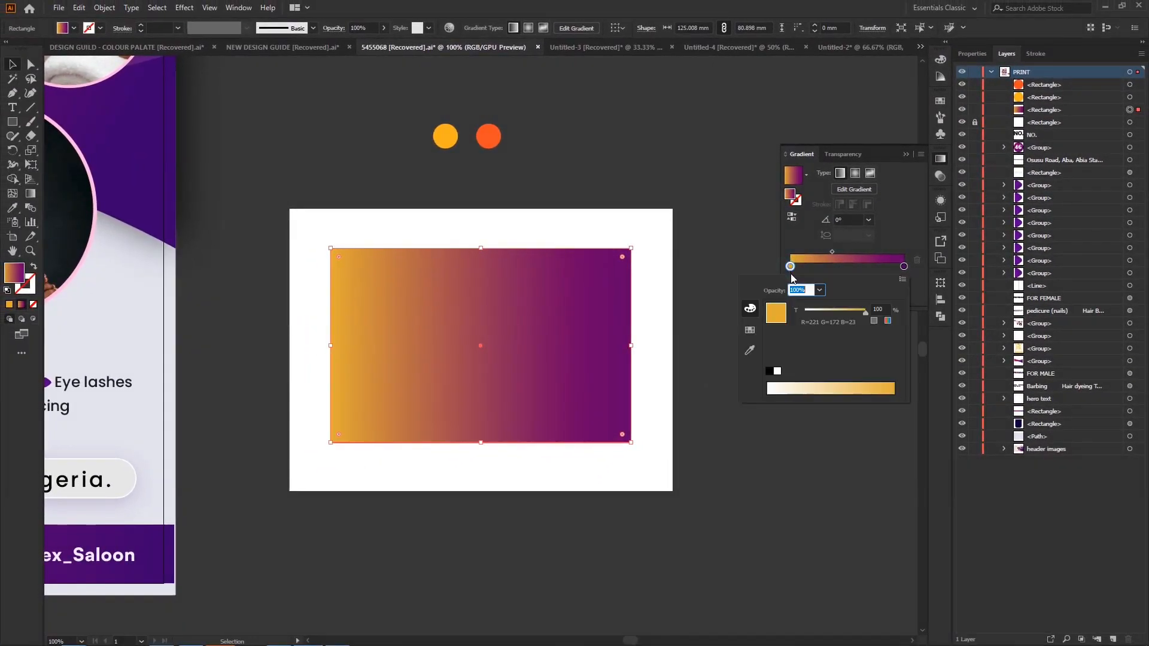
left_click(750, 331)
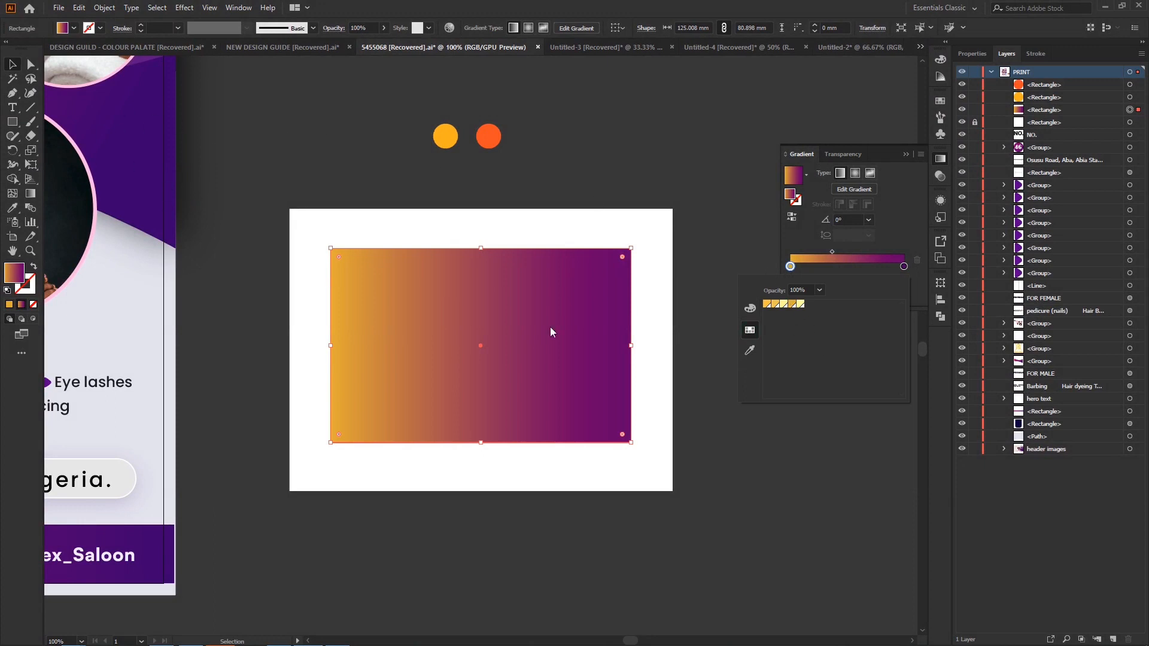
left_click(750, 352)
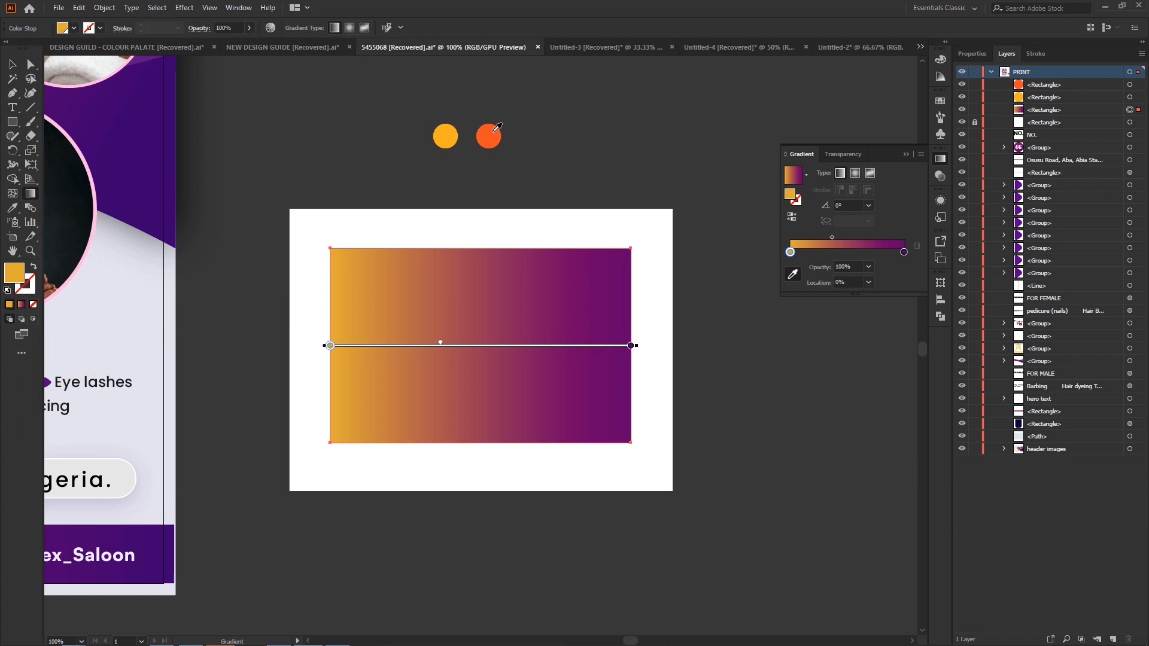
left_click(494, 131)
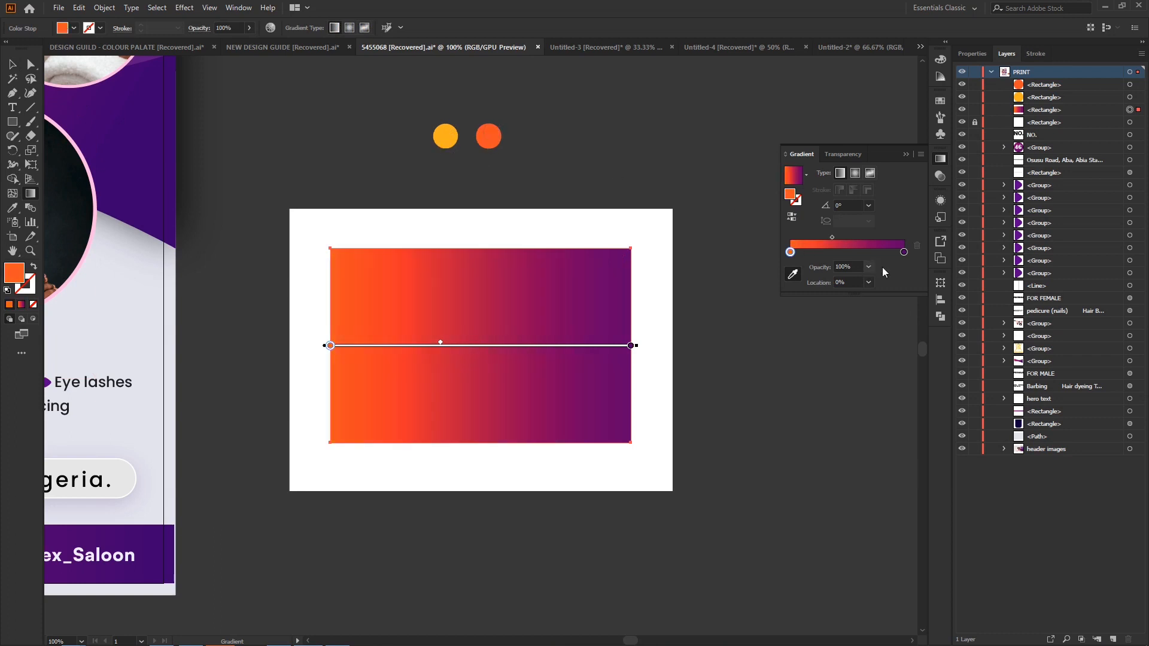
Sample the yellow-orange circle as the colour of the gradient's end stop and shift the gradient midpoint to the rectangle's centre.
double_click(904, 252)
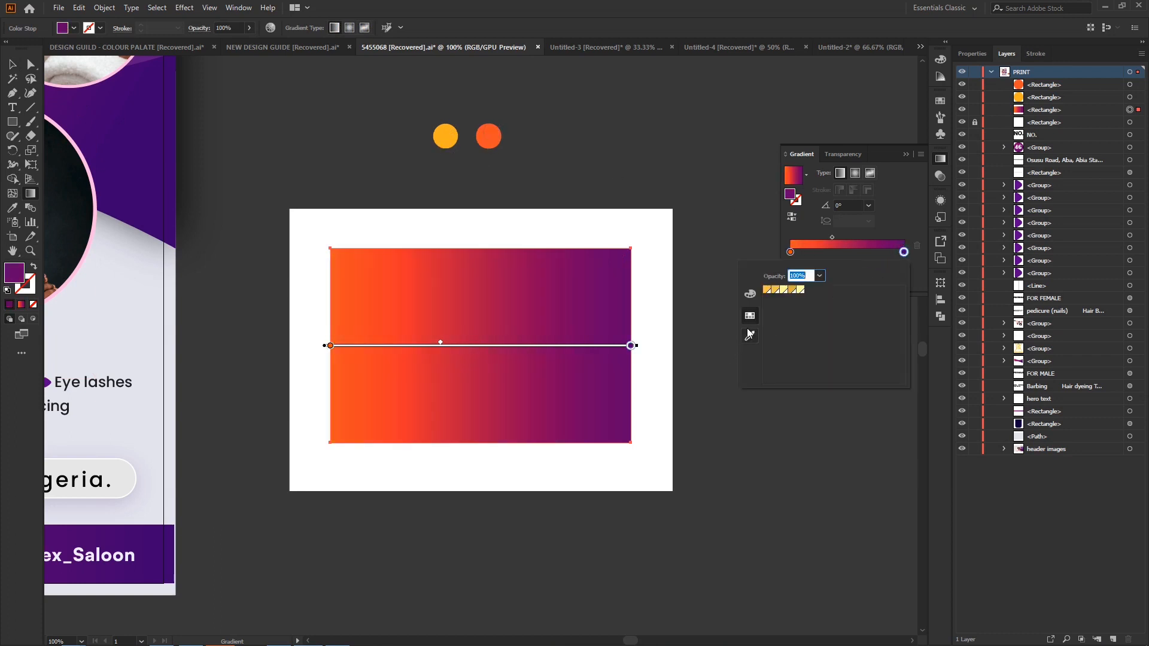
left_click(750, 337)
left_click(442, 139)
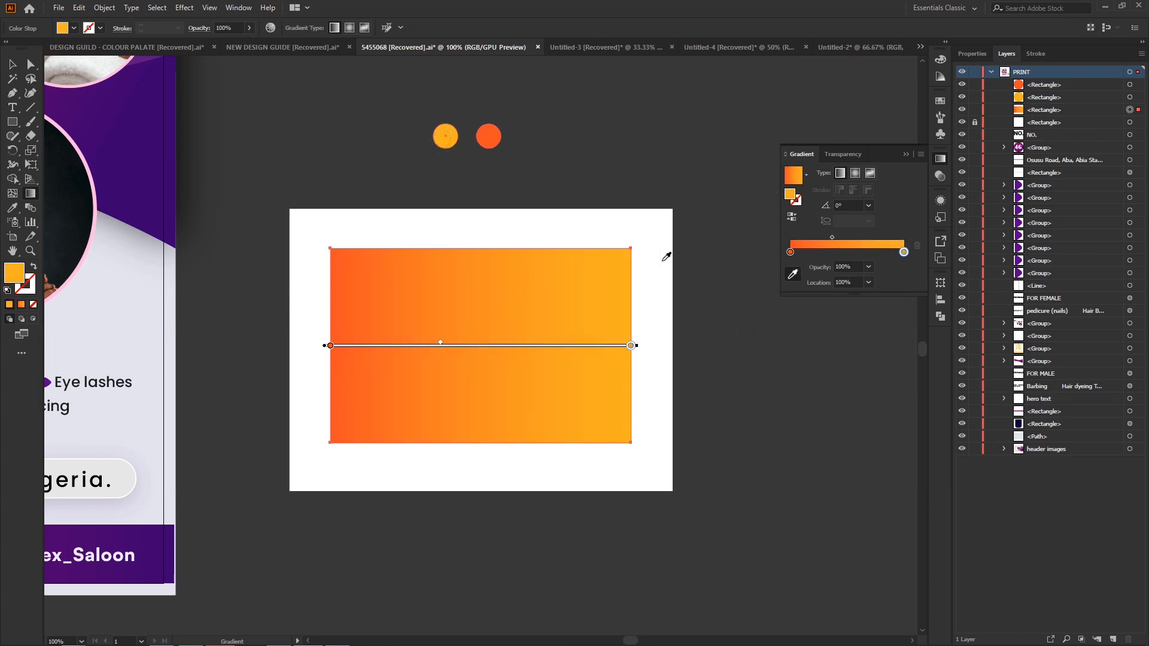
left_click_drag(441, 345, 483, 345)
Place the MONDAY gadget flyer image from the desktop over the practice rectangles and restore the maximised window.
left_click(1124, 5)
left_click_drag(33, 142, 661, 304)
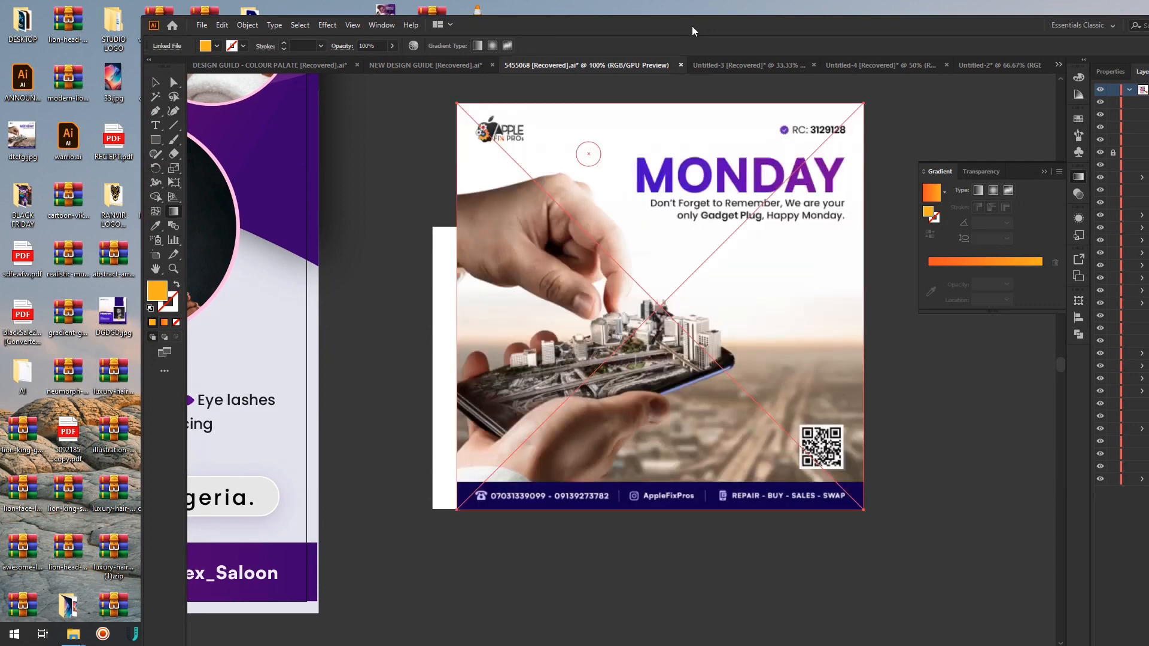
double_click(692, 26)
key("v")
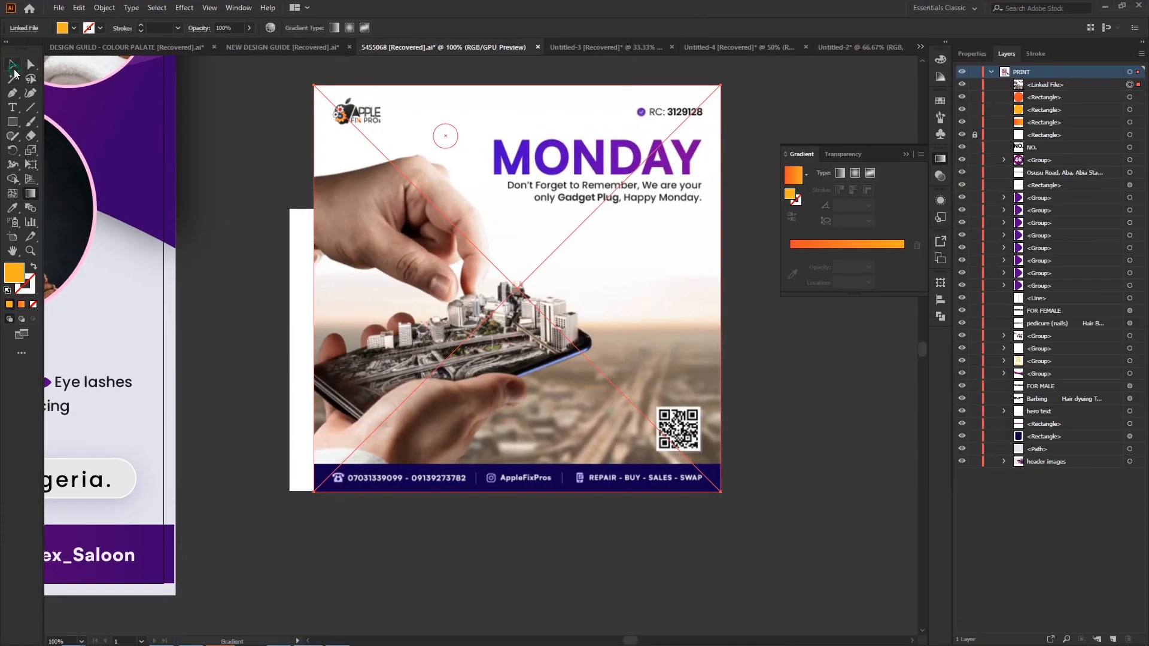
Scale the flyer image down to about 87.4 mm square and place it over the end of the orange gradient rectangle.
left_click_drag(314, 87, 511, 282)
left_click_drag(635, 388, 605, 341)
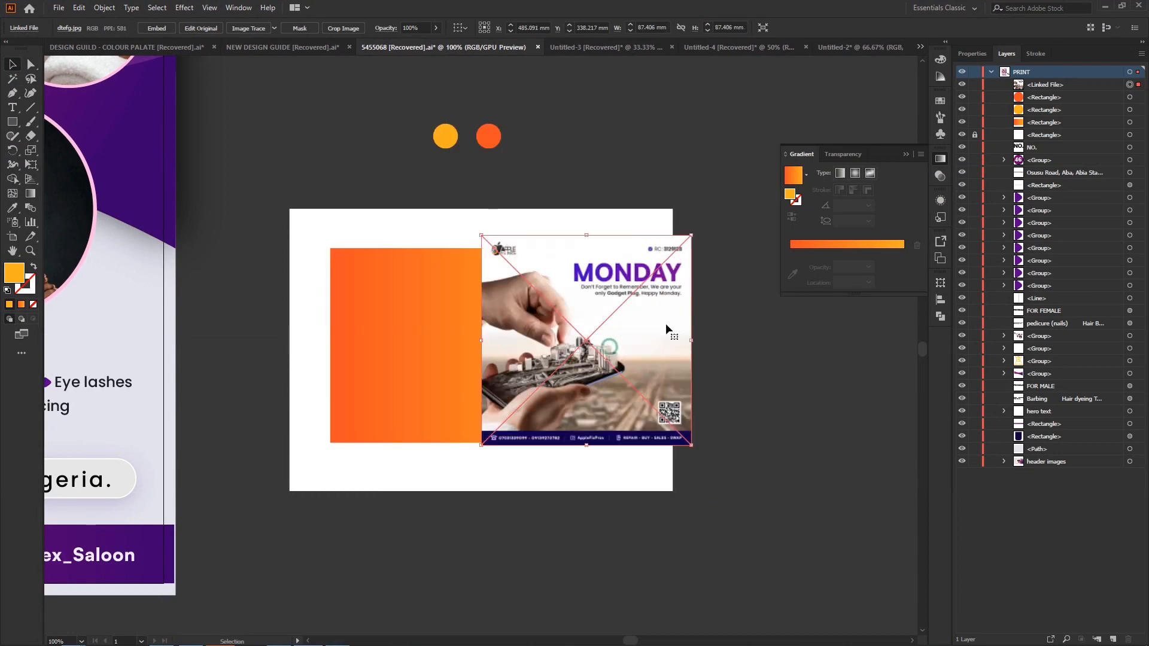
Send the flyer image backward until it sits beneath the gradient rectangle, and align it with the white rectangle's edge.
right_click(627, 287)
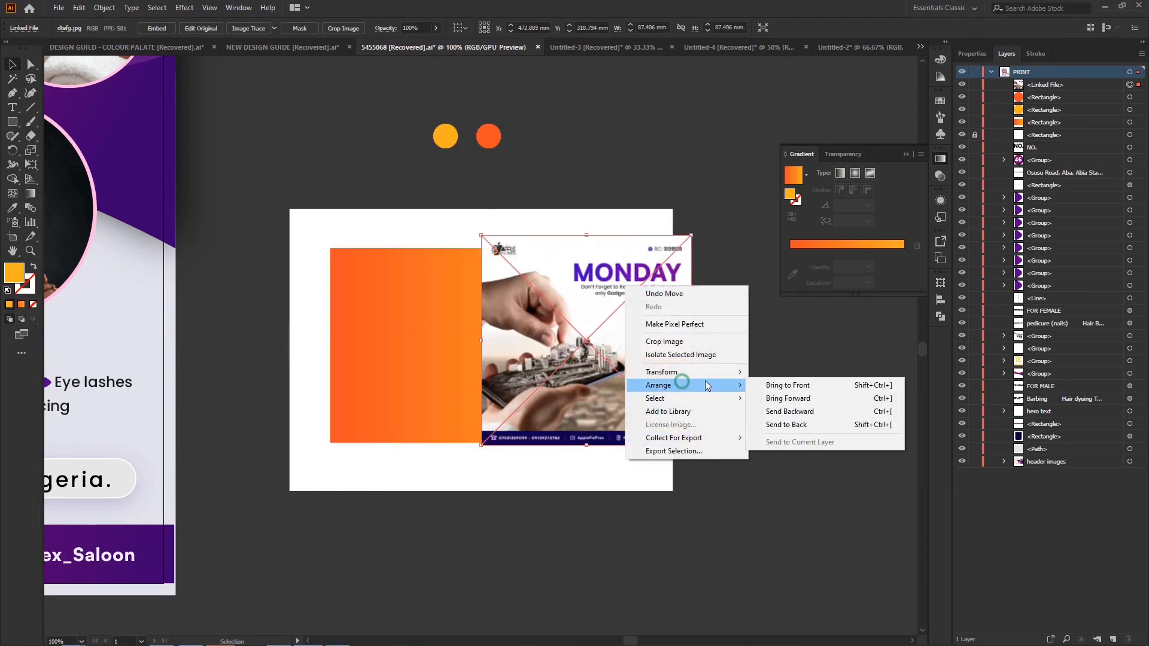
left_click(567, 277)
right_click(568, 279)
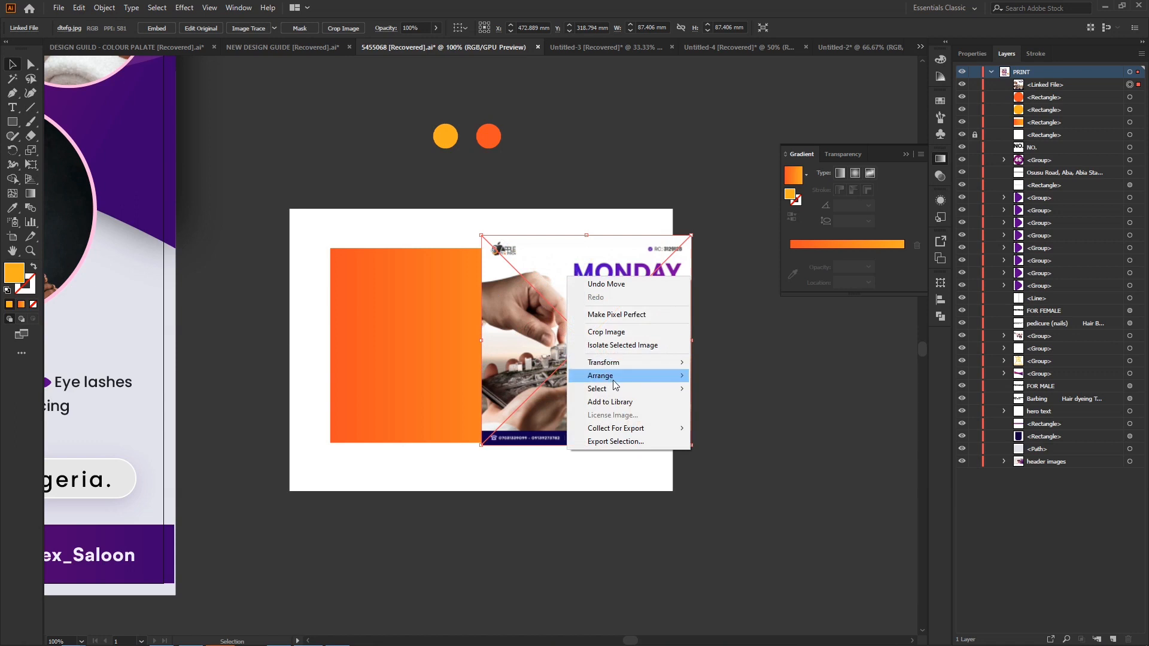
mouse_move(620, 380)
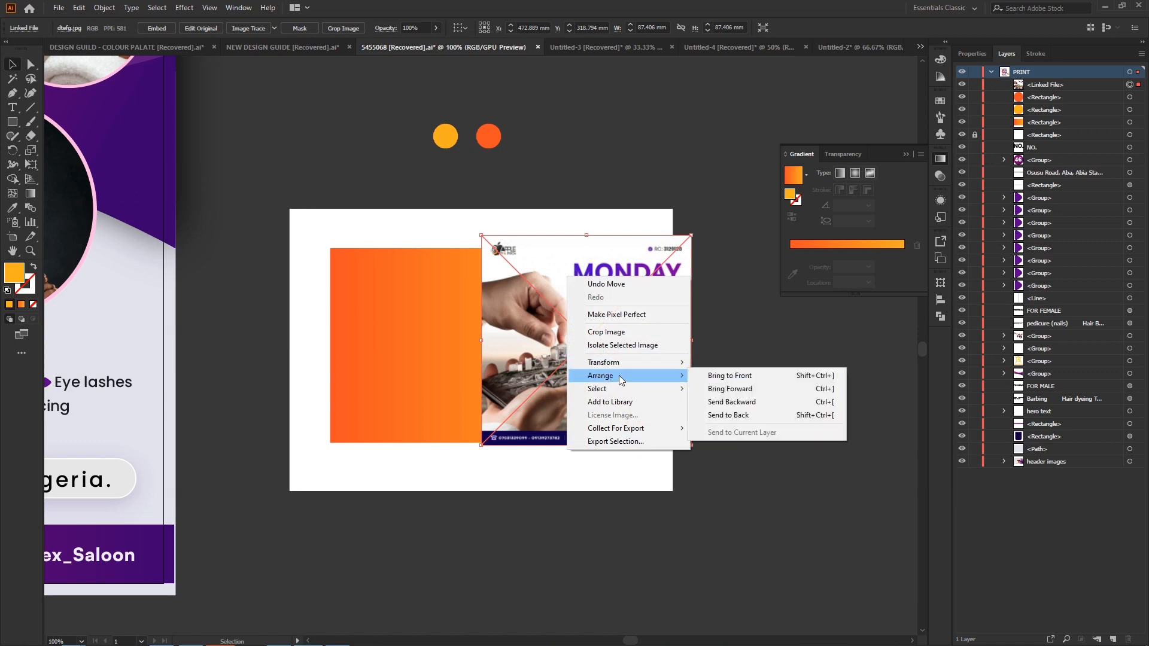
left_click(744, 405)
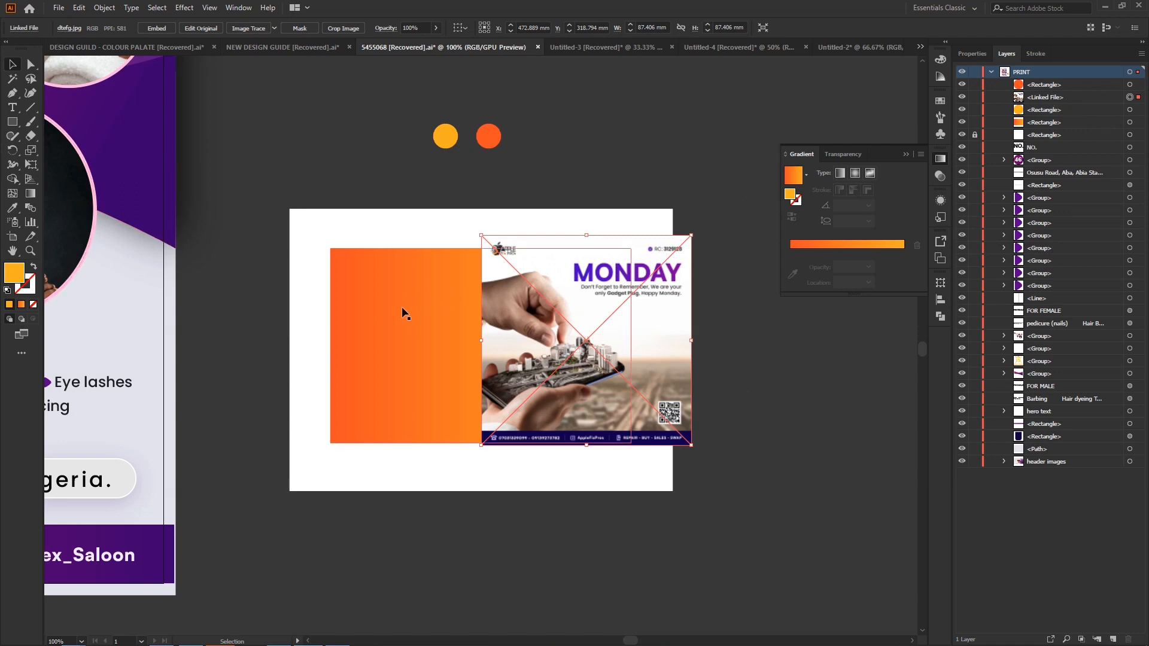
right_click(579, 311)
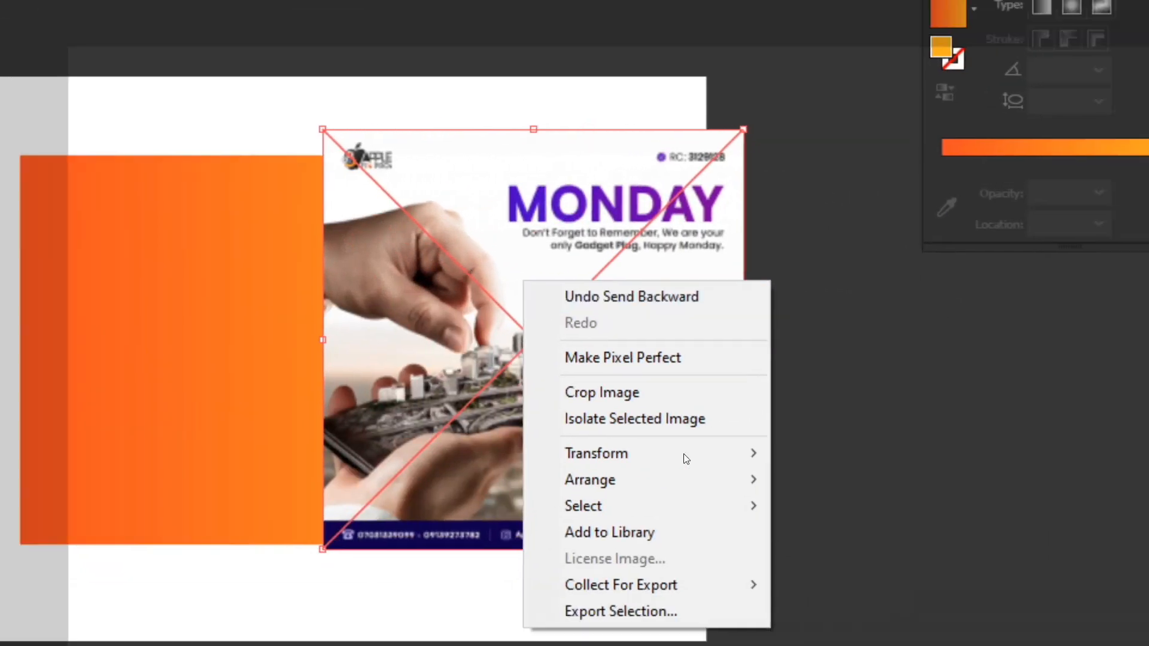
mouse_move(676, 480)
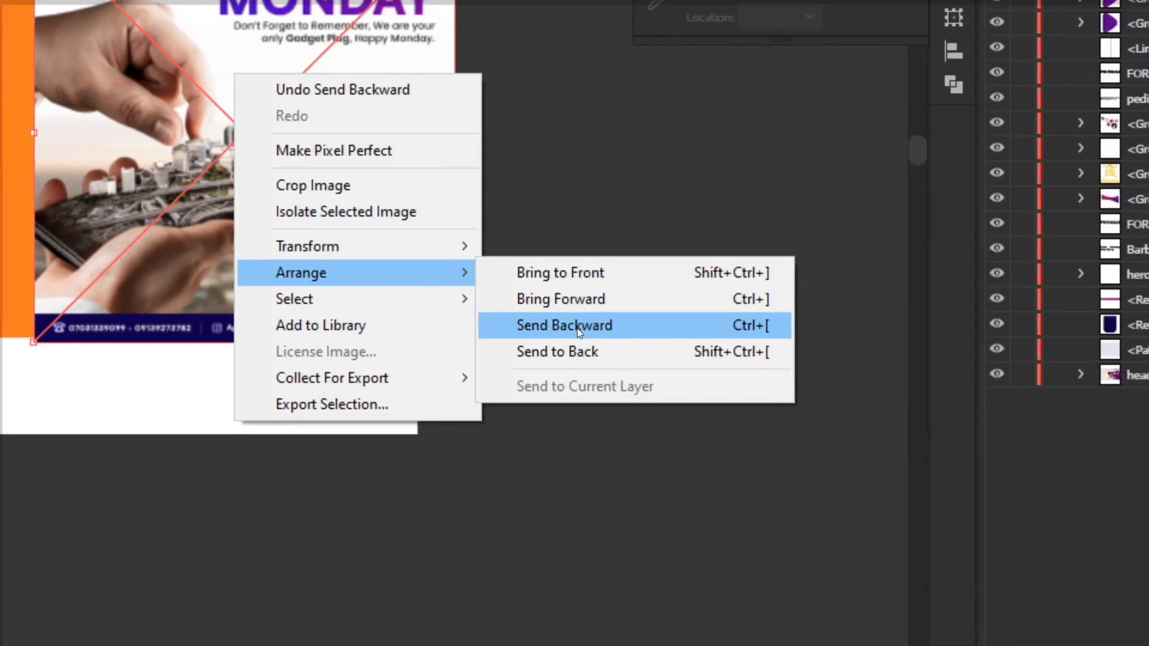
left_click(577, 328)
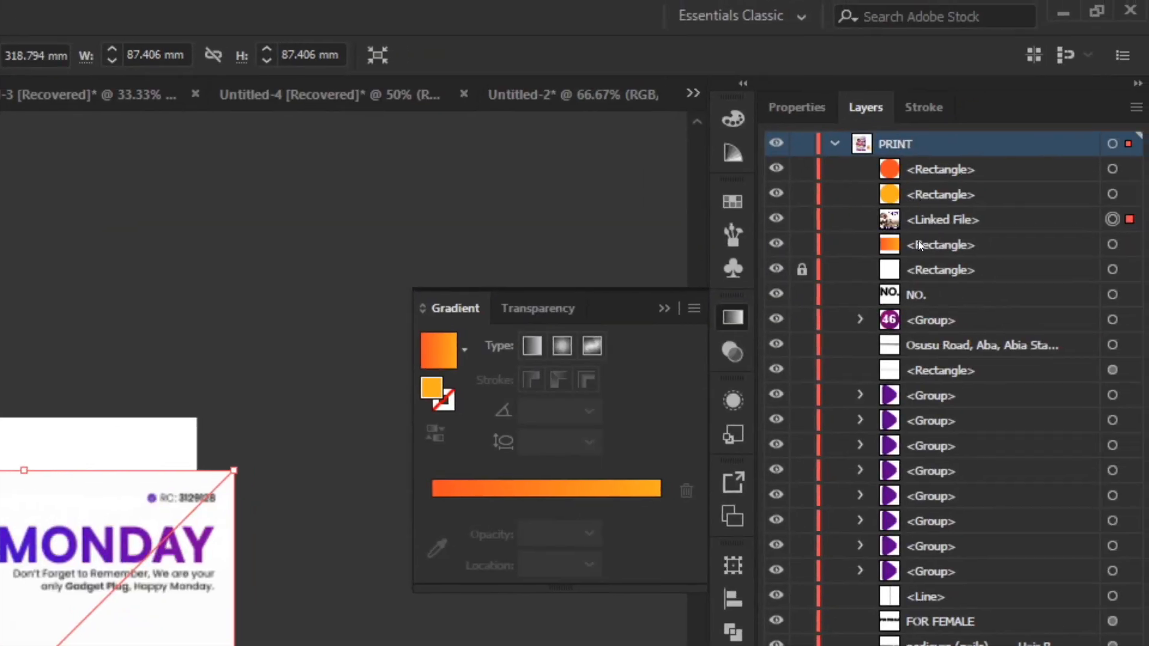
left_click(951, 243)
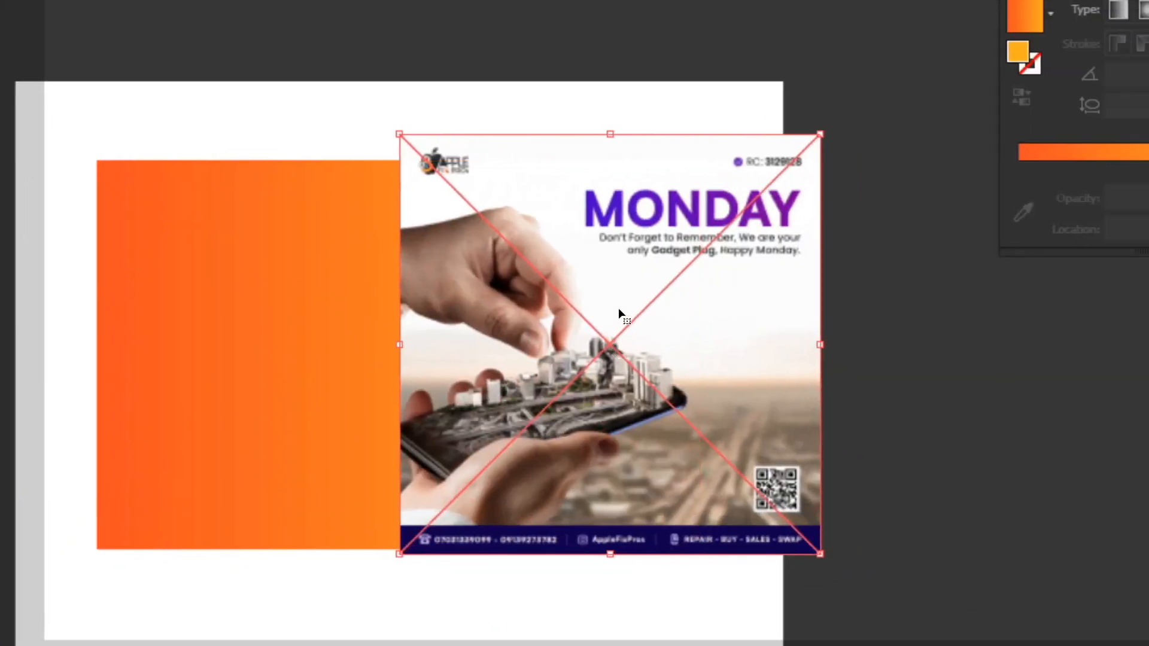
right_click(33, 644)
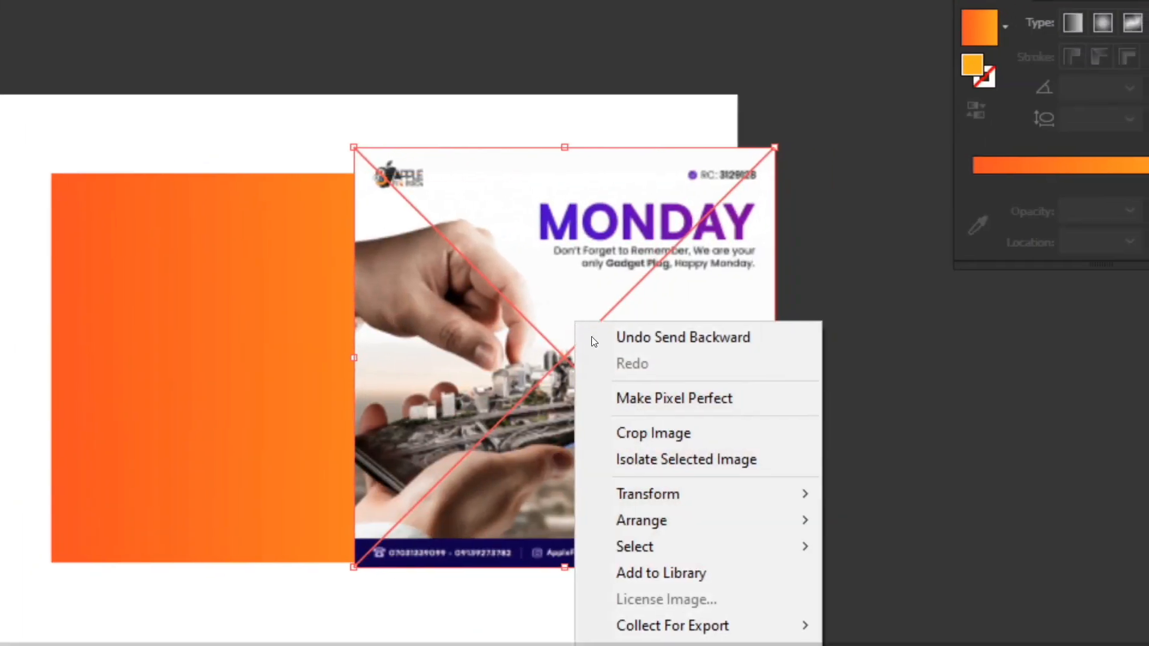
mouse_move(688, 520)
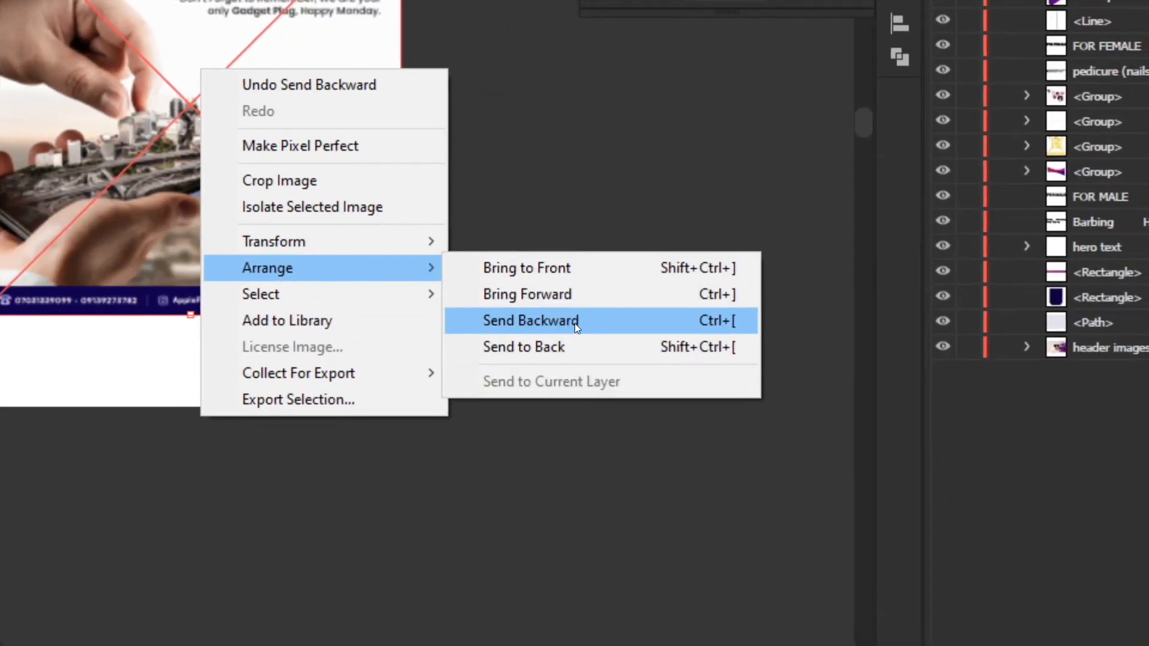
left_click(575, 323)
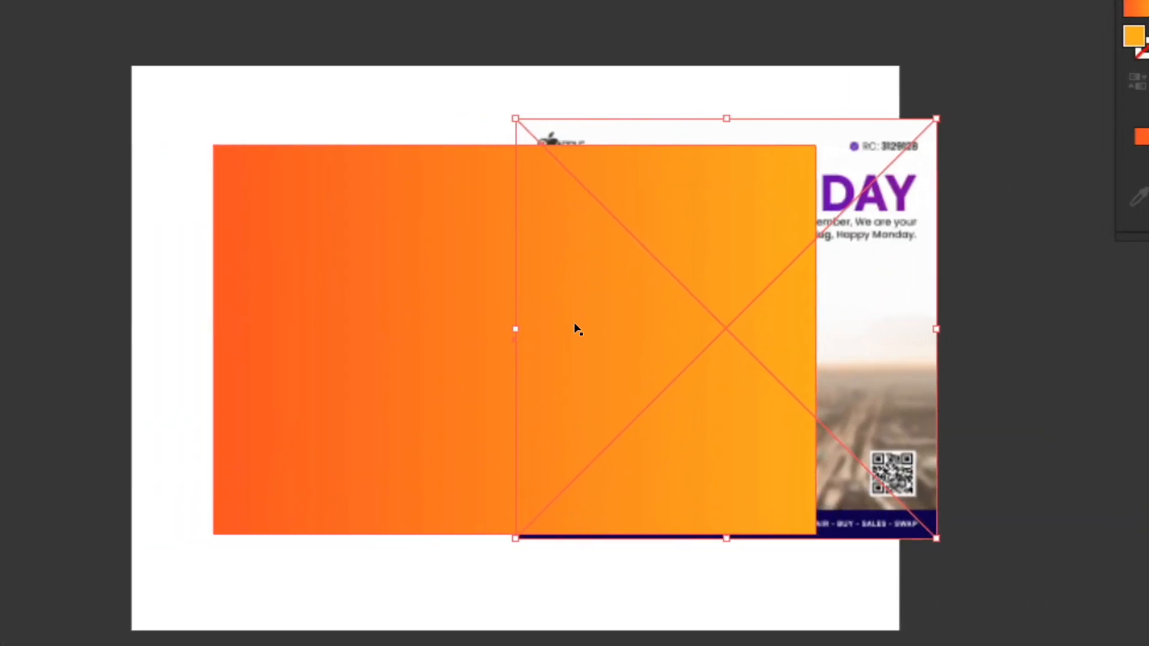
key("ctrl")
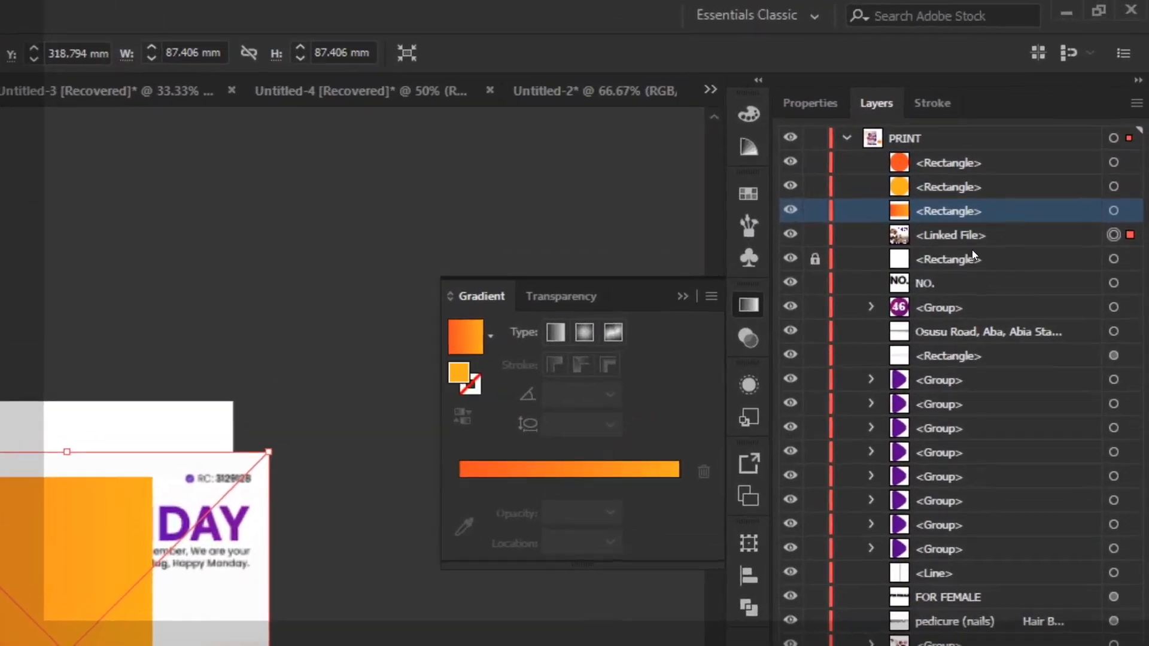
left_click_drag(1059, 122, 1051, 86)
left_click_drag(955, 173, 1025, 261)
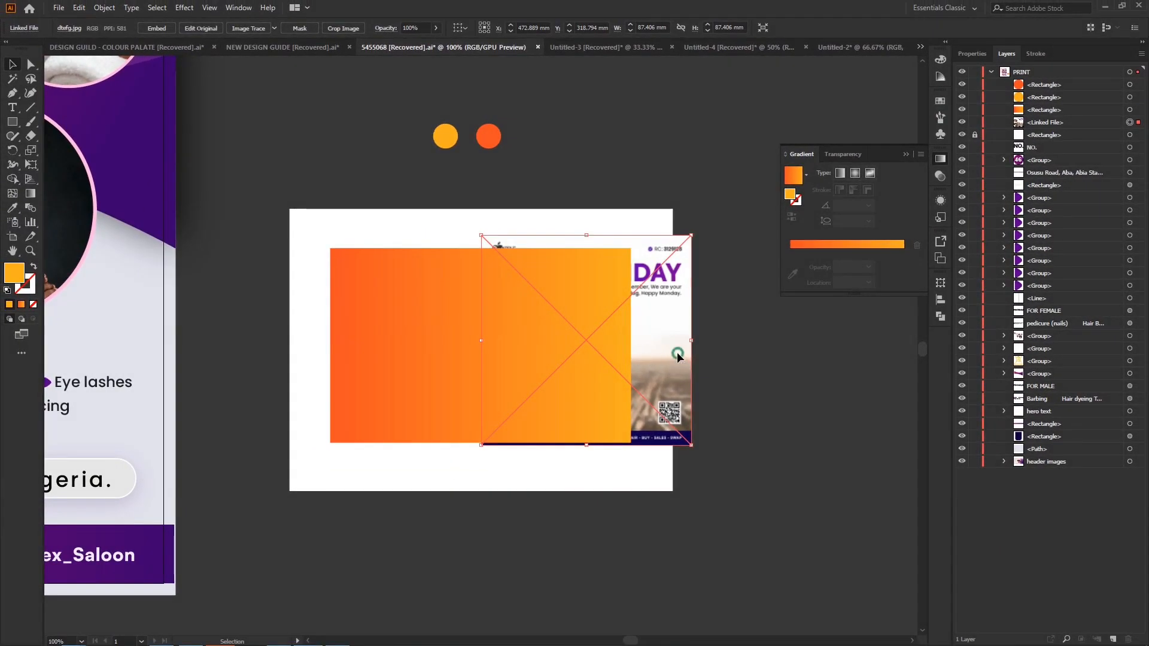
left_click_drag(677, 352, 658, 357)
Set the opacity of the gradient rectangle's yellow-orange end stop to 0%.
left_click(392, 316)
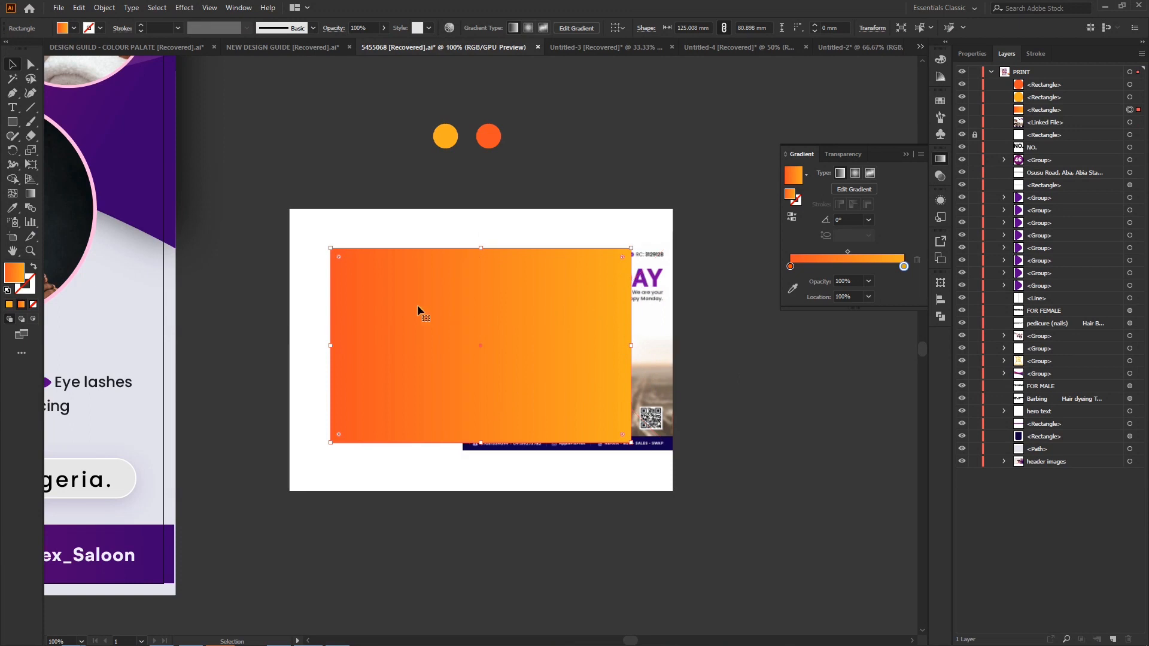
double_click(903, 267)
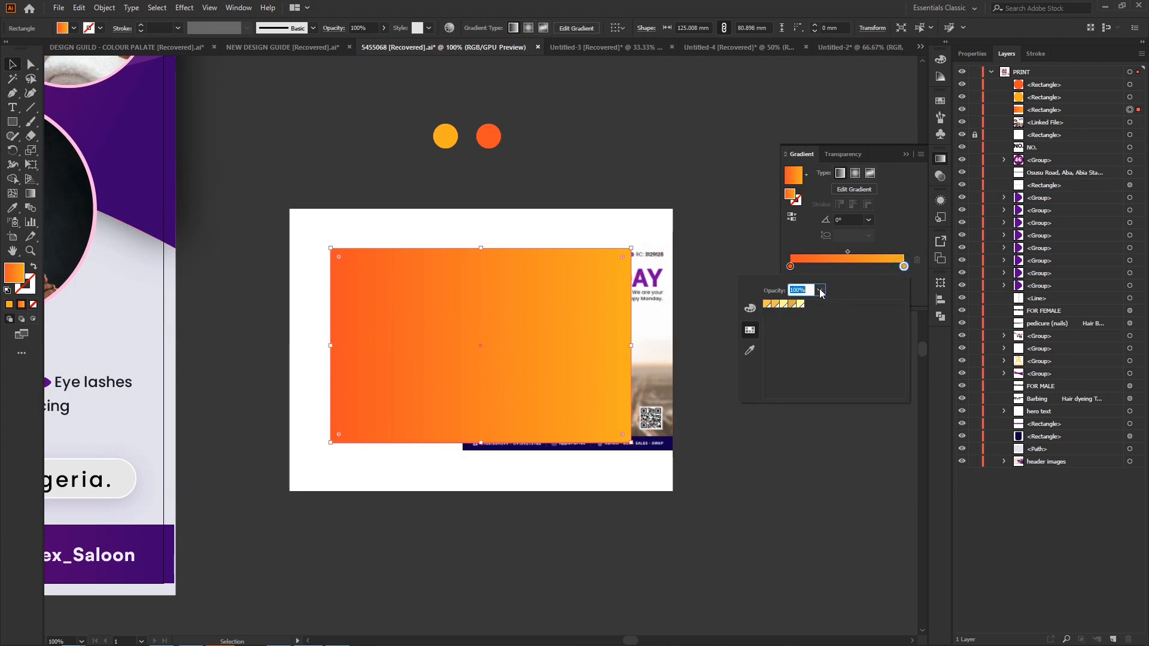
left_click(762, 421)
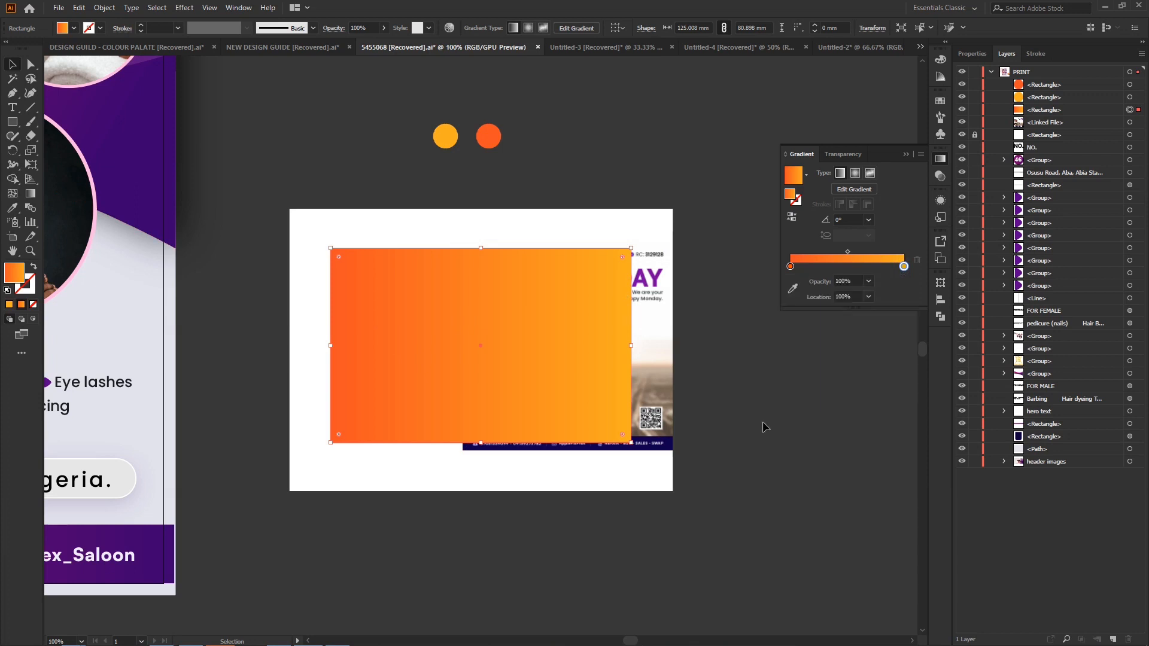
double_click(904, 267)
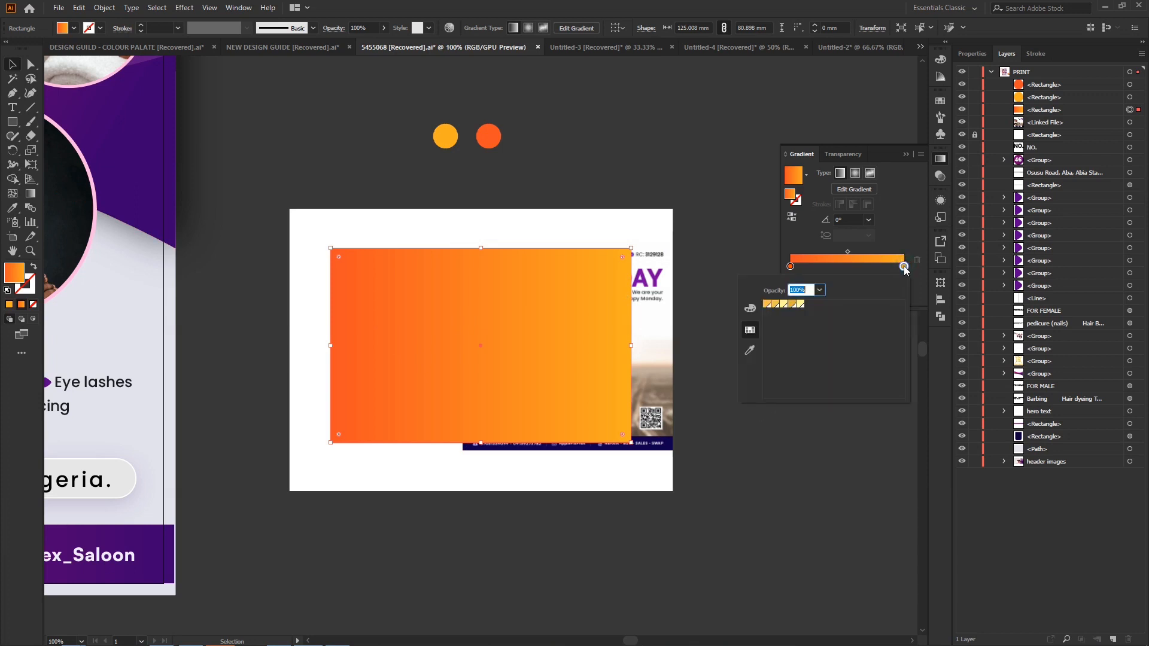
left_click(820, 290)
left_click(837, 303)
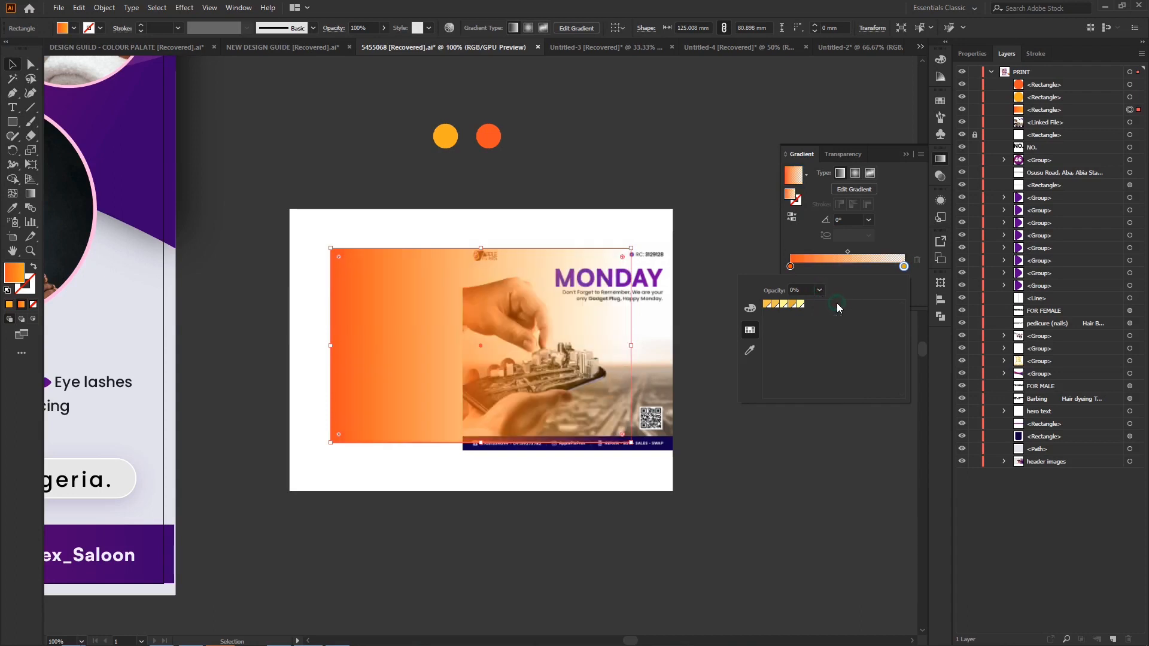
left_click(907, 158)
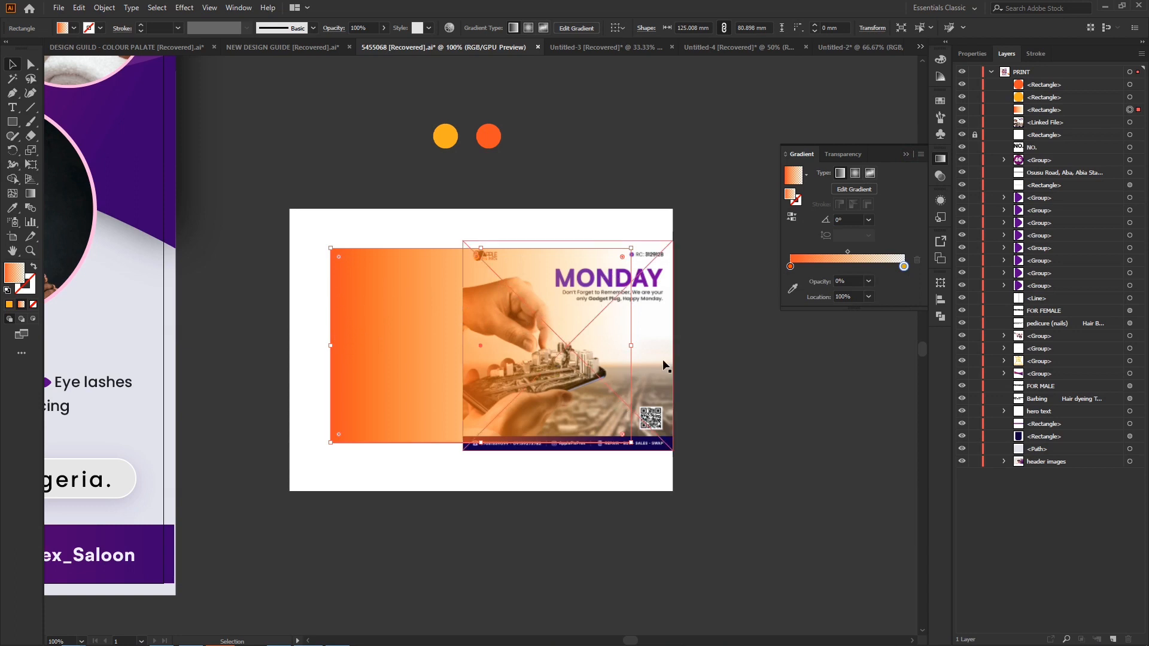
Preview the salon flyer in Trim View with nothing selected.
scroll(367, 313, "left", 2)
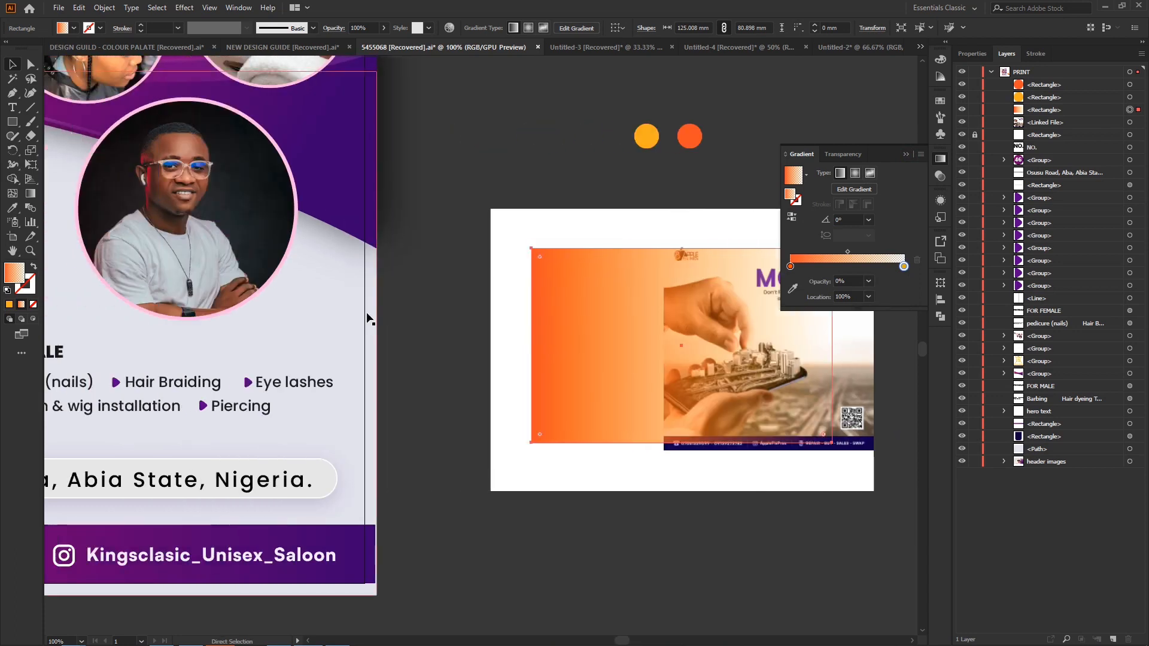
key("ctrl+minus")
key("ctrl+minus")
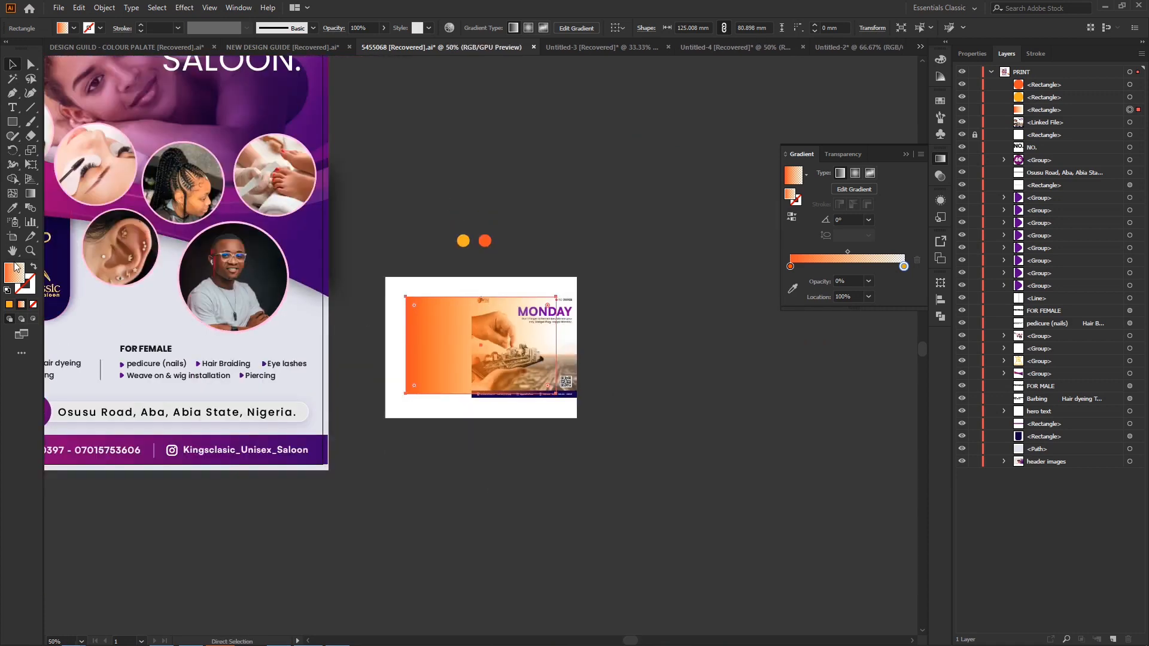
key("v")
scroll(187, 268, "left", 3)
scroll(187, 267, "up", 3)
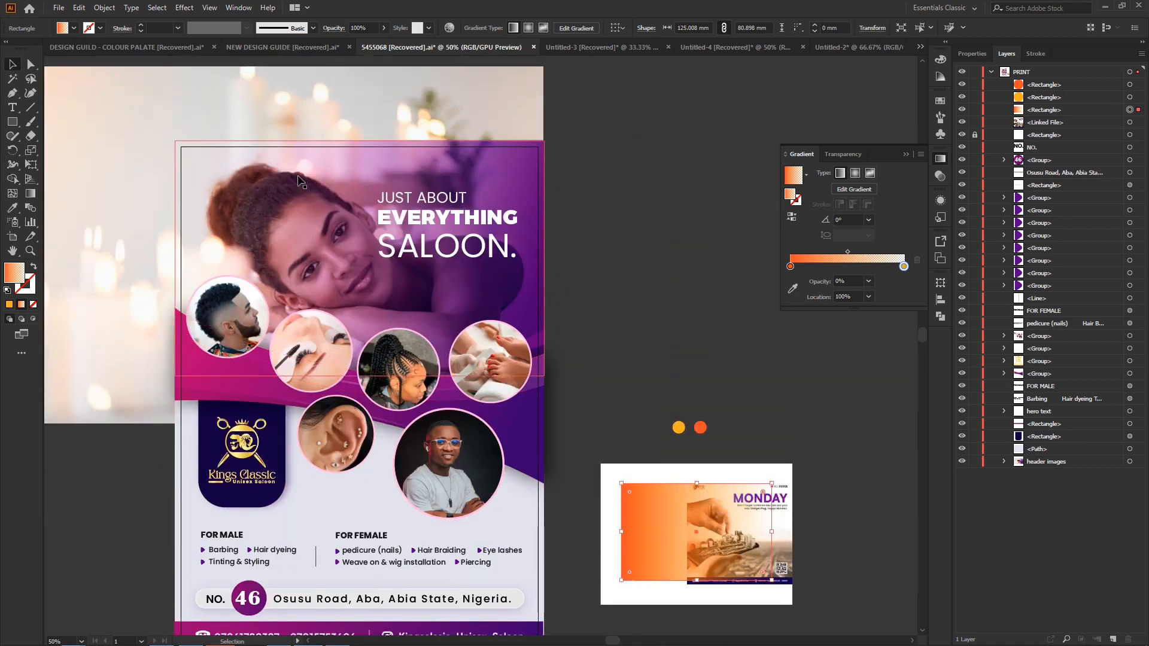
left_click(209, 8)
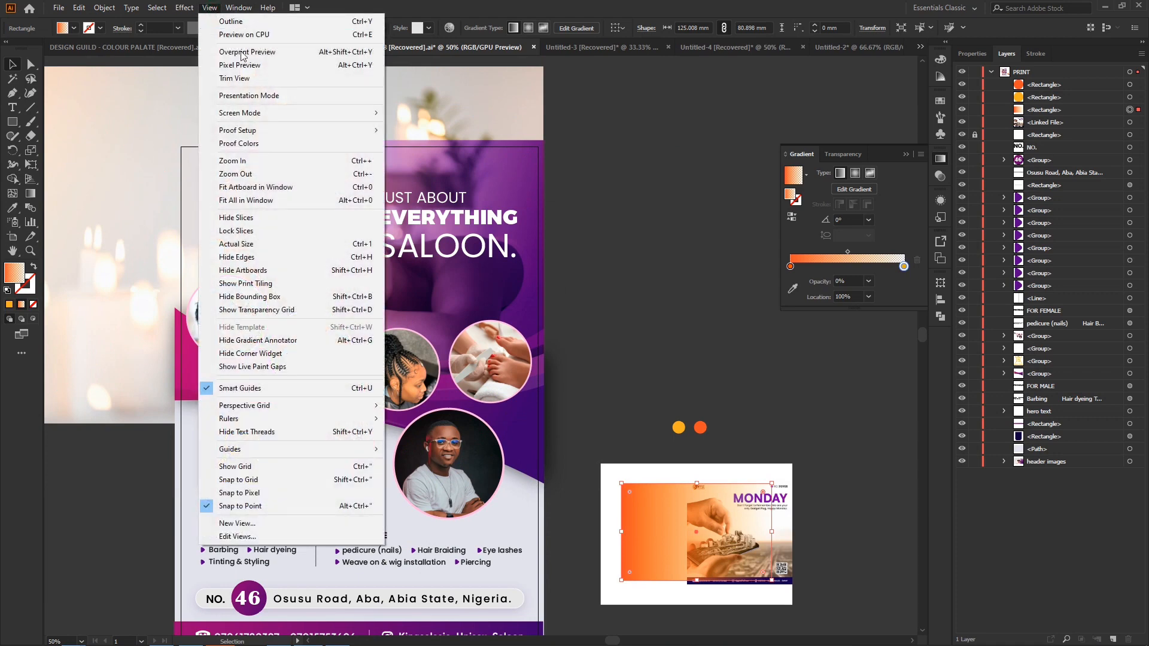
left_click(268, 84)
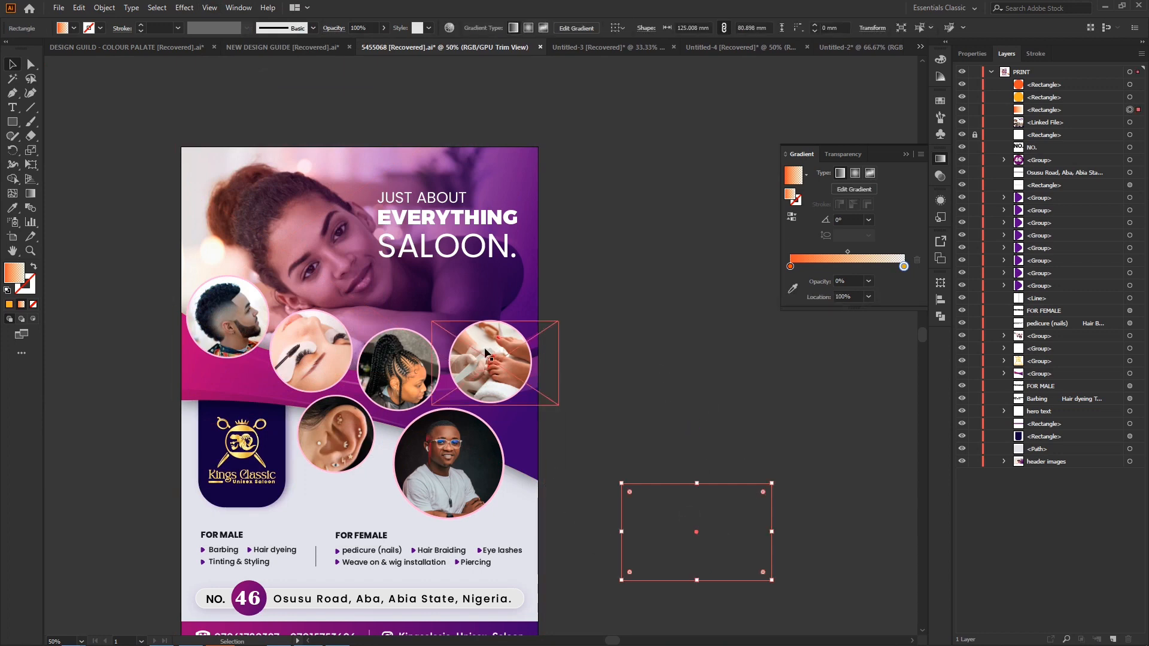
left_click(601, 333)
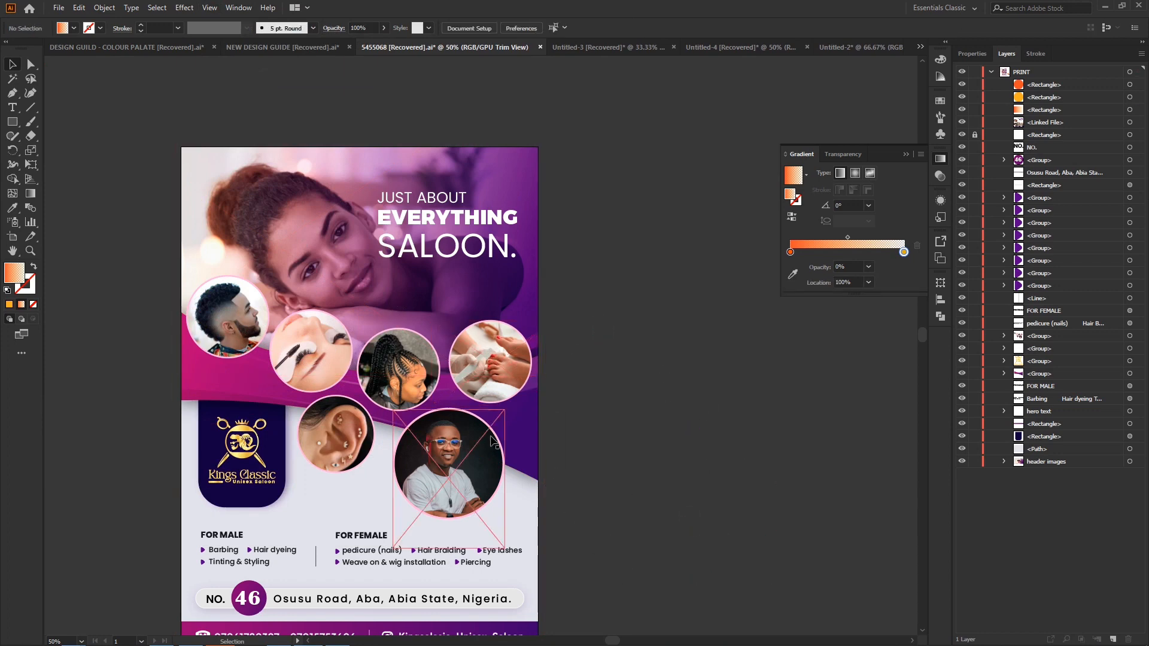
Turn off Trim View and move the pink-to-purple ribbon group off the salon flyer onto the empty canvas beside it.
left_click(518, 424)
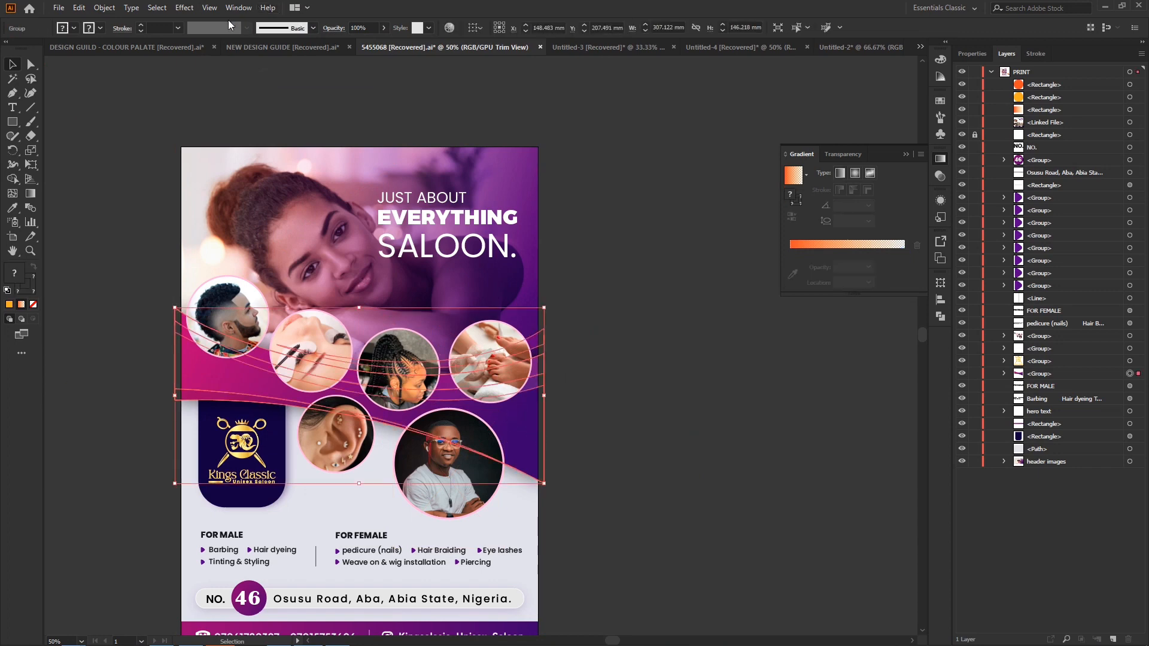
left_click(209, 7)
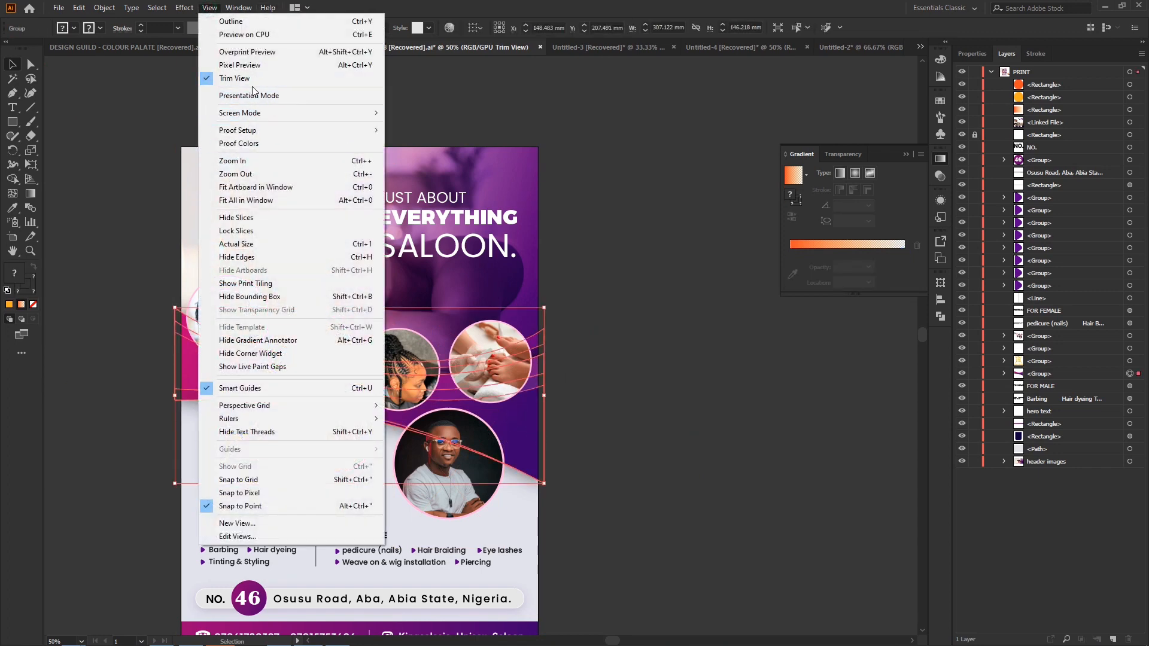
left_click(252, 79)
left_click_drag(537, 416, 812, 319)
key("ctrl+plus")
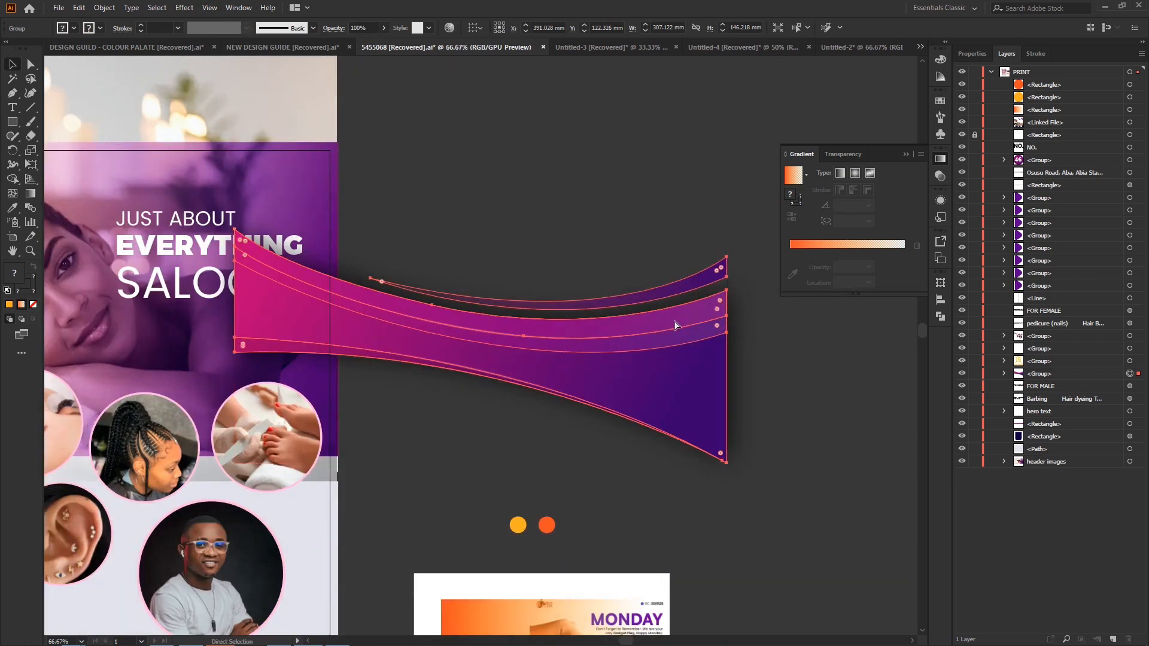
scroll(675, 326, "right", 5)
key("v")
left_click_drag(522, 377, 753, 386)
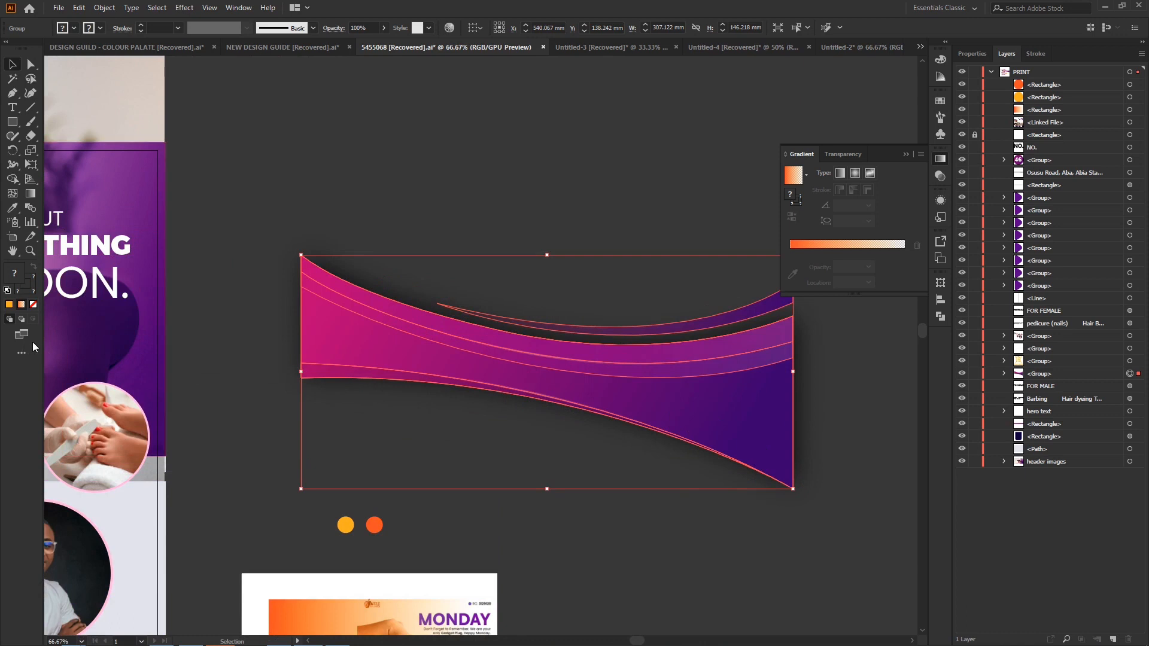
Examine the salon flyer without its ribbon and compare it with the ribbon group placed beside it.
key("a")
scroll(170, 380, "left", 8)
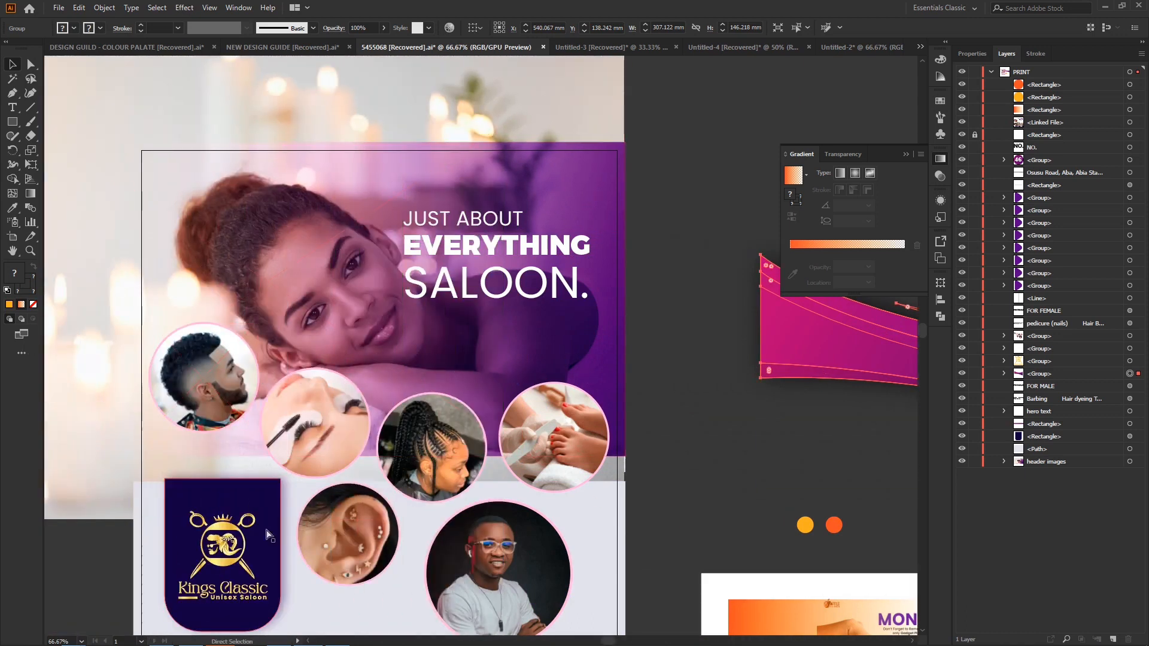
key("v")
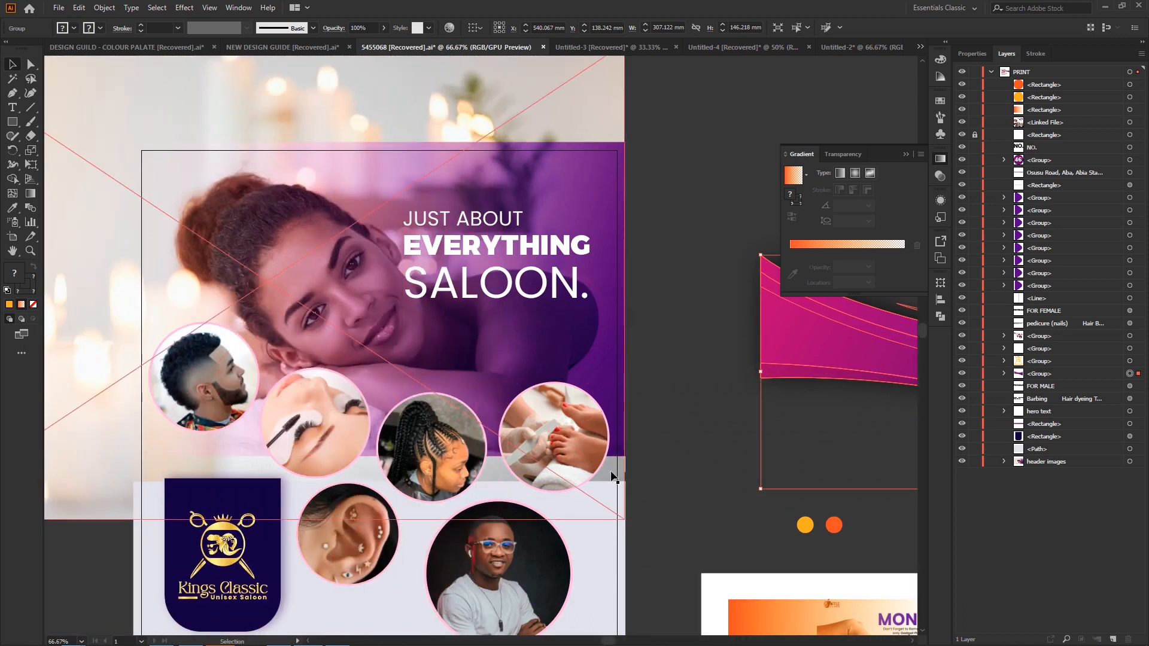
key("a")
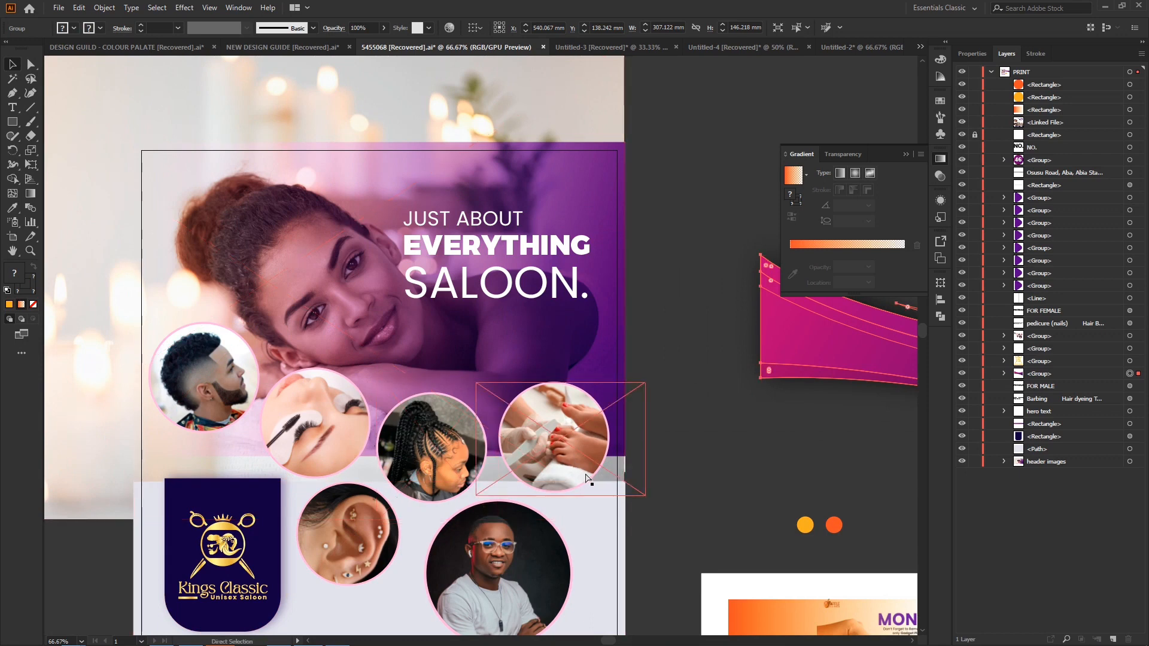
scroll(569, 461, "right", 7)
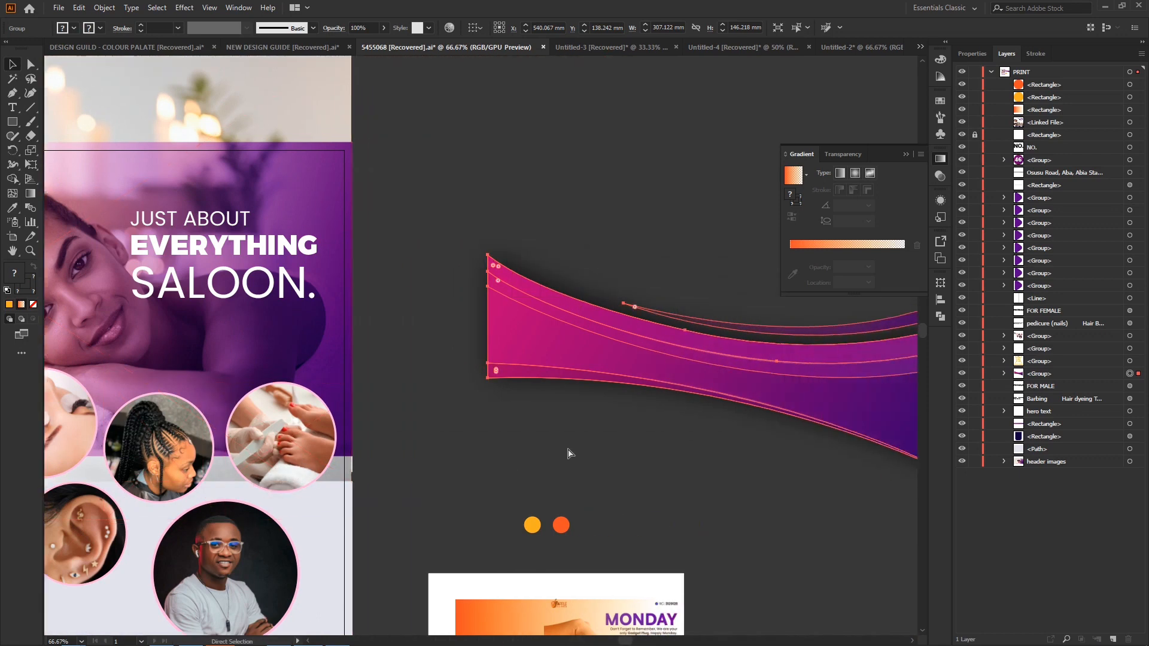
scroll(568, 454, "right", 3)
key("v")
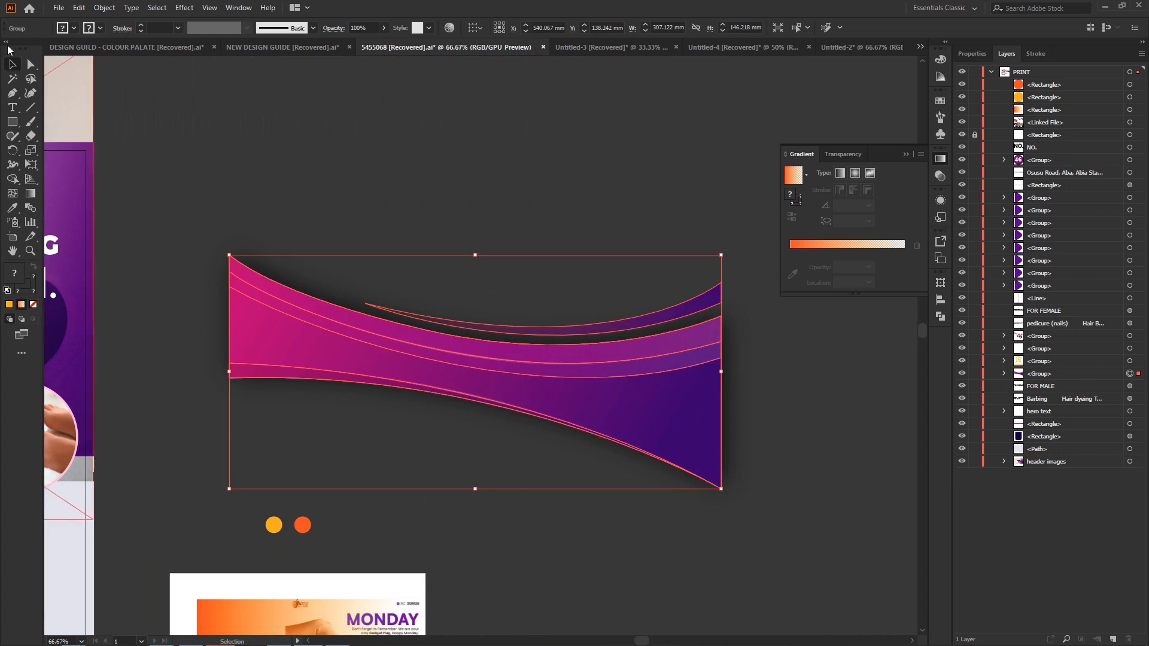
Inspect the gradients of the ribbon's main shape and its translucent upper band one at a time.
left_click(31, 65)
left_click(389, 423)
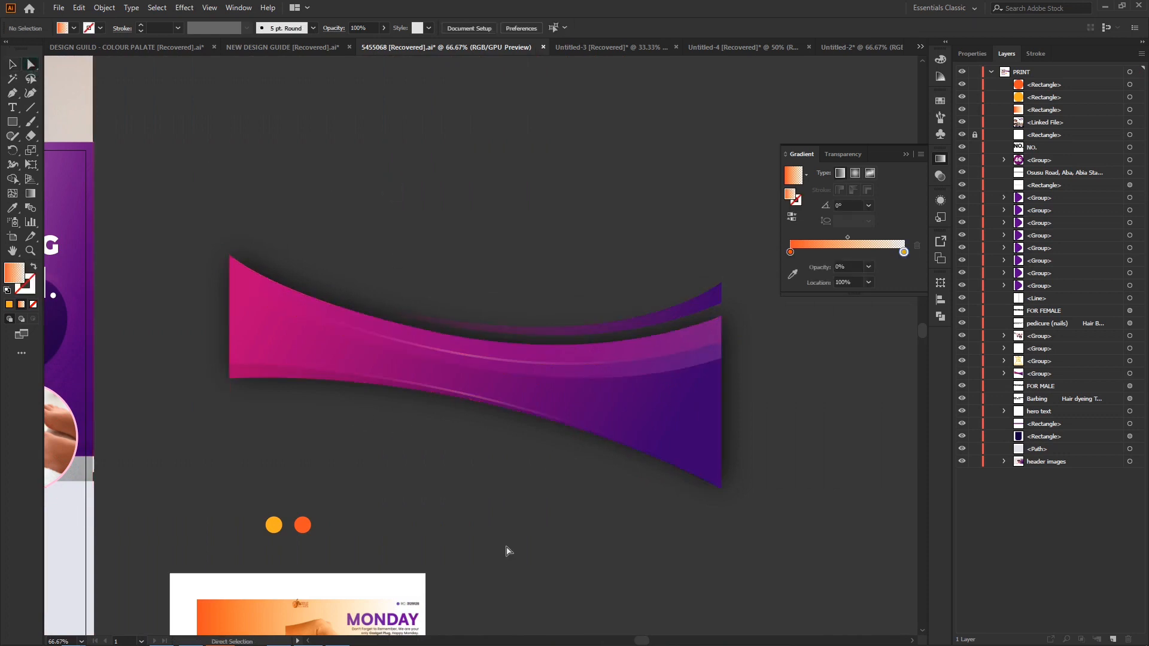
left_click(667, 405)
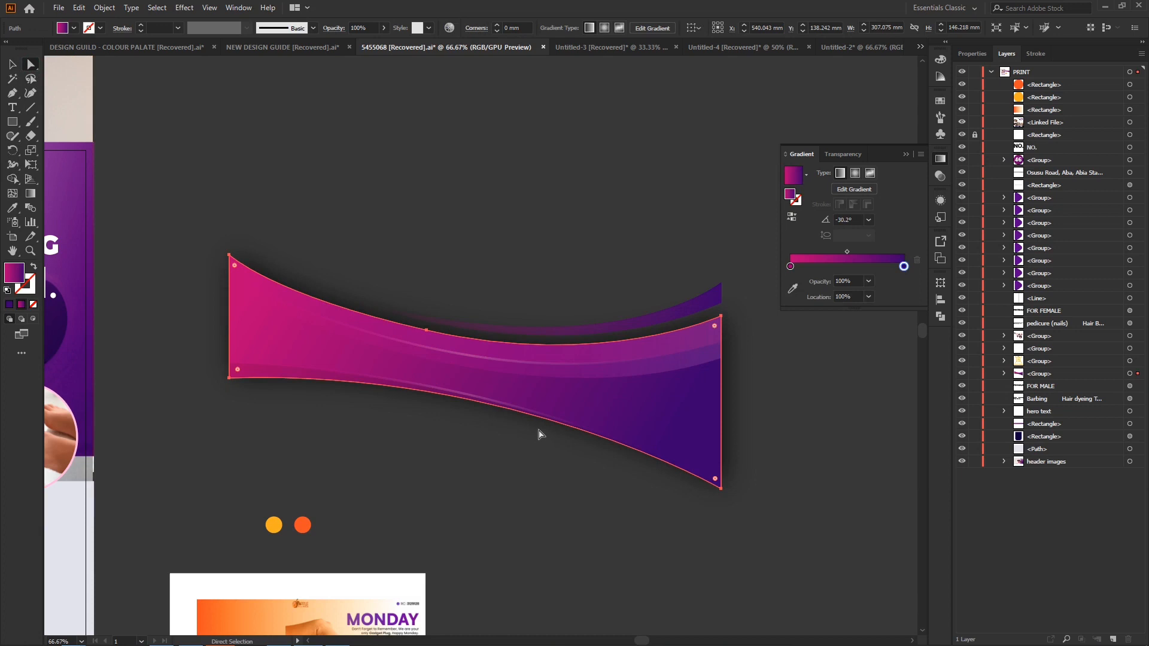
left_click(559, 374)
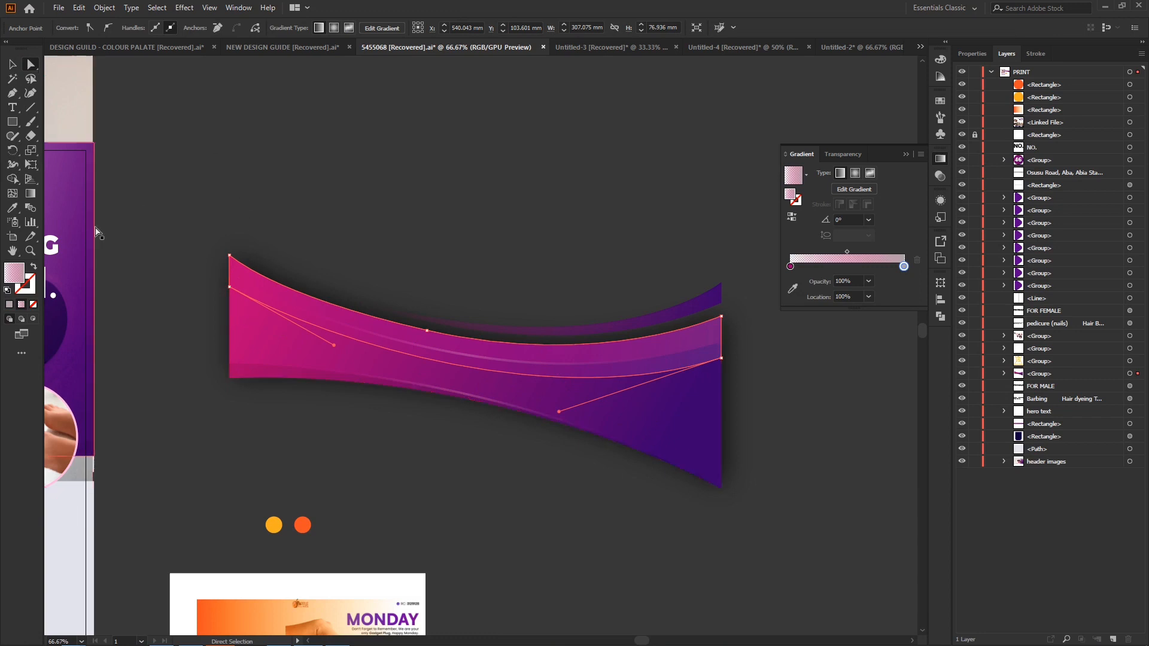
left_click(304, 177)
Draw a rectangle about 243 by 44 mm above the ribbon and fill it with the ribbon's sampled pink-to-purple gradient.
left_click(13, 123)
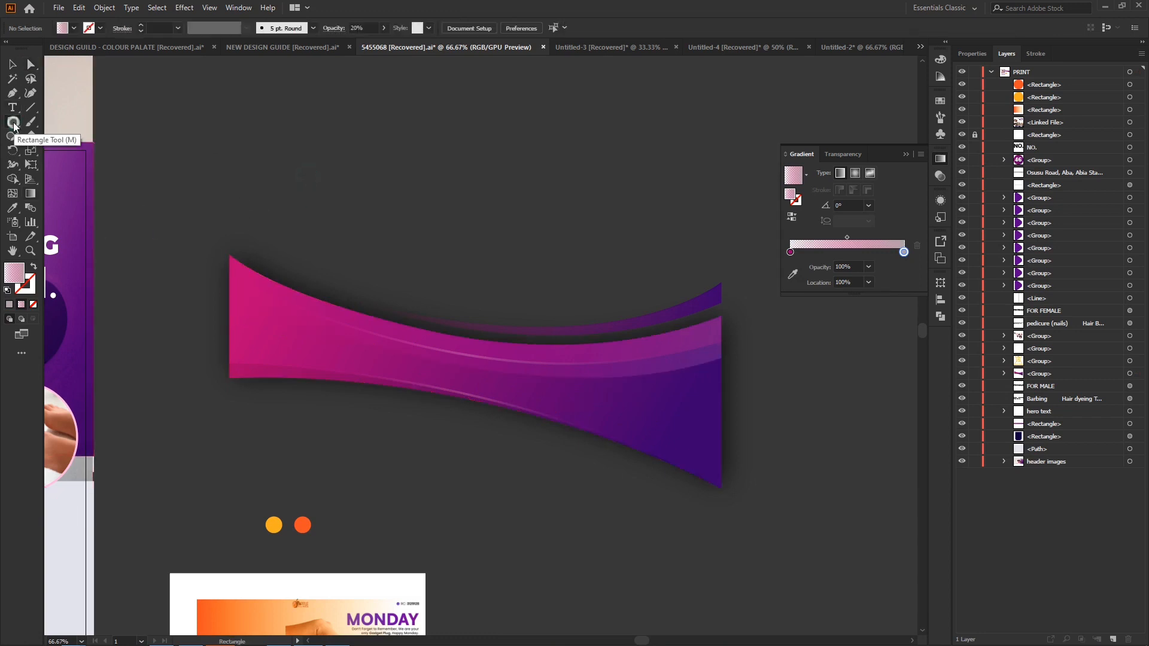
left_click_drag(13, 123, 48, 122)
left_click_drag(249, 113, 638, 183)
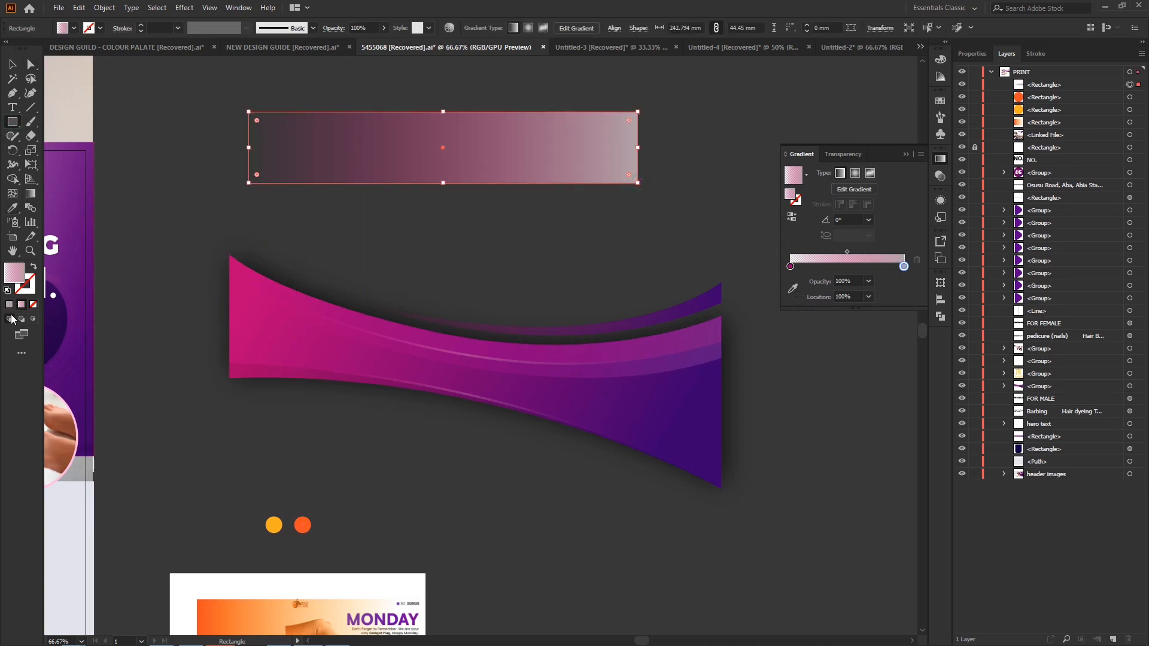
left_click(12, 208)
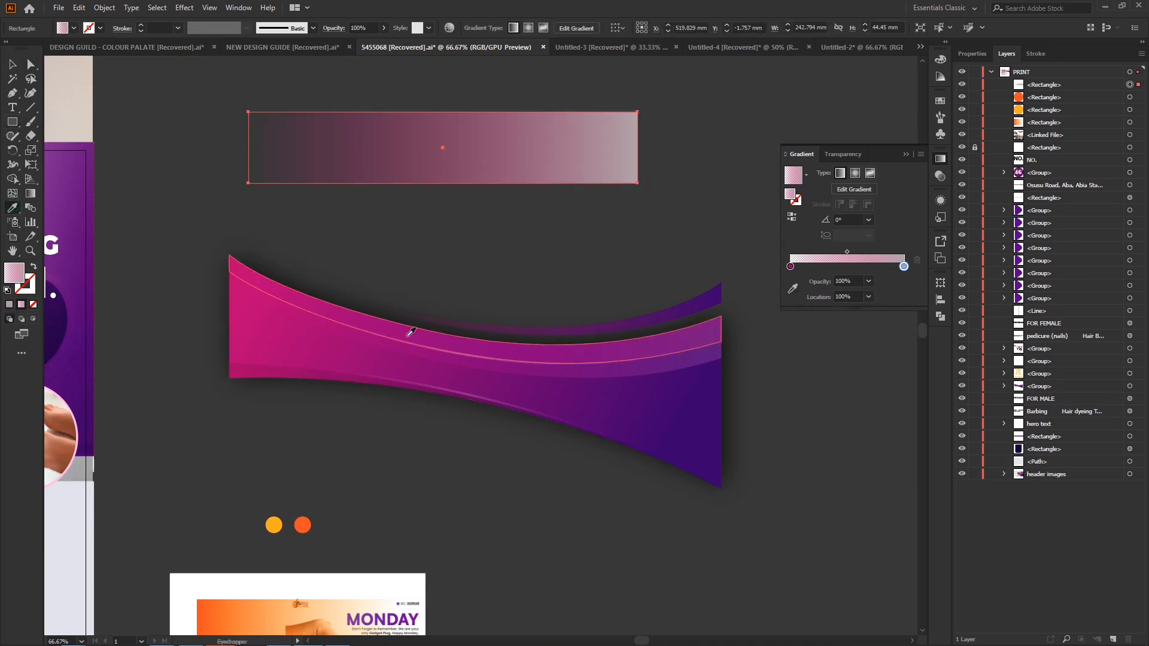
left_click(399, 341)
left_click(634, 385)
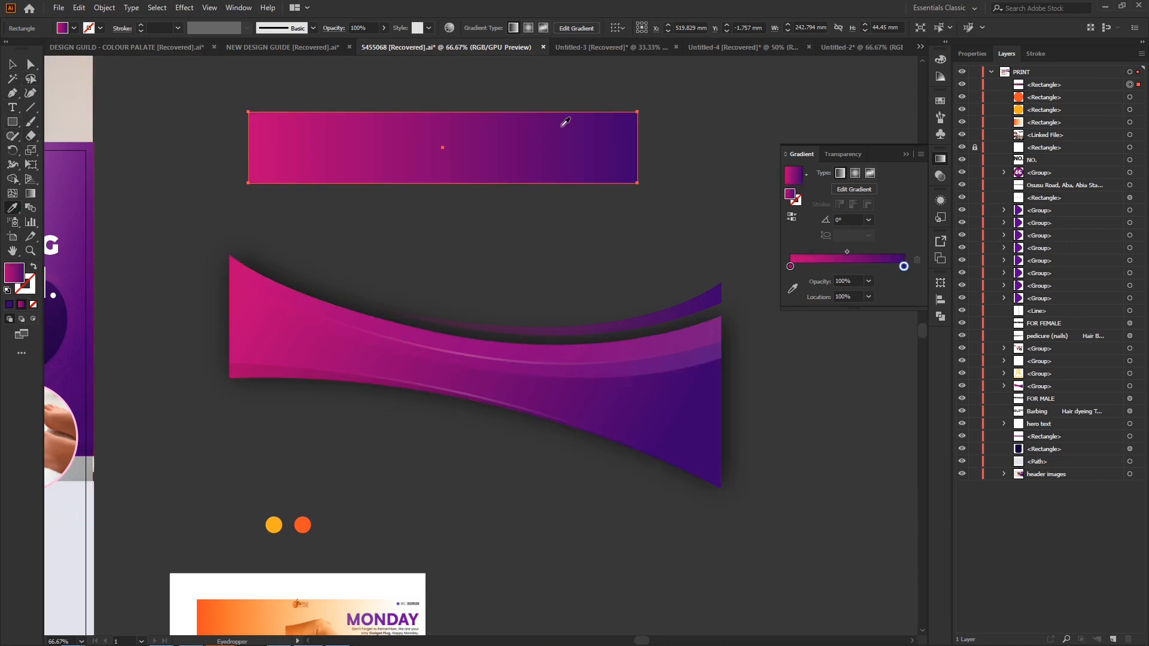
Reshape the rectangle with the Curvature tool into a flared ribbon about 244 by 97 mm, bending both long edges inward and extending two opposite corners.
left_click(30, 94)
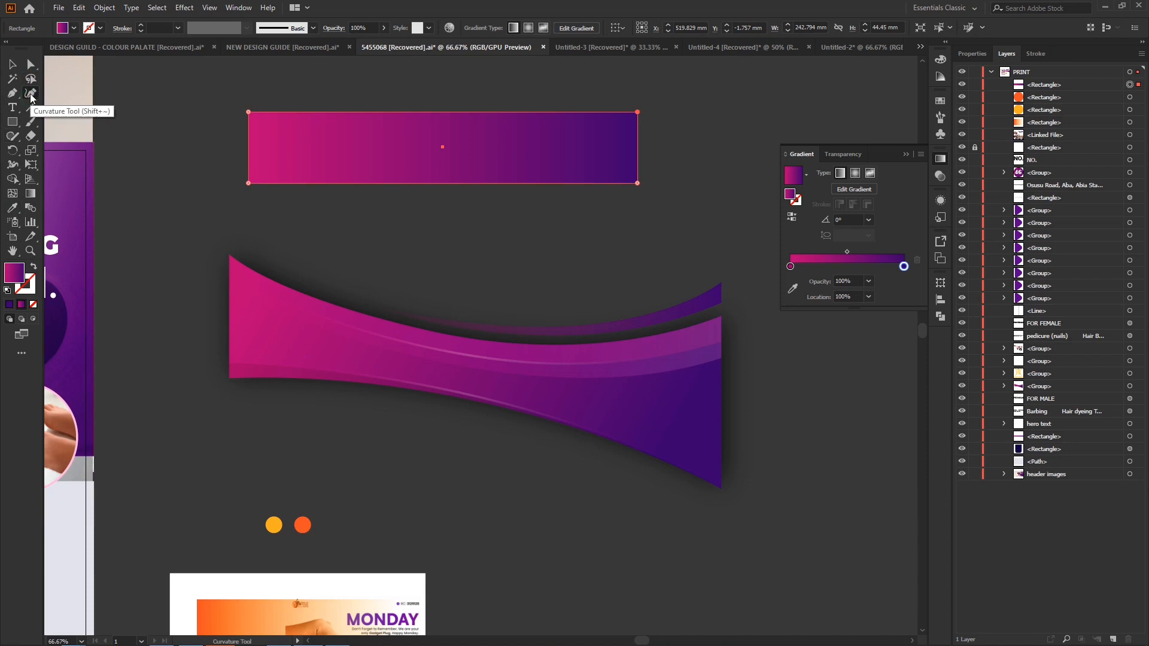
left_click_drag(435, 114, 433, 130)
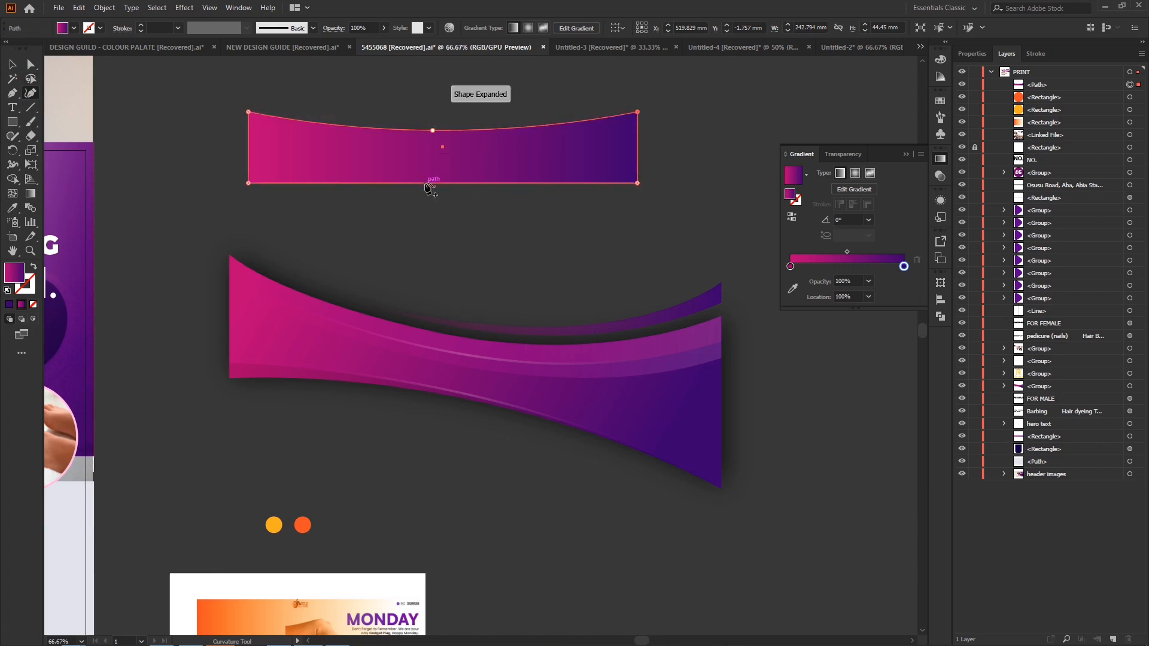
left_click_drag(429, 182, 426, 162)
left_click_drag(638, 184, 639, 234)
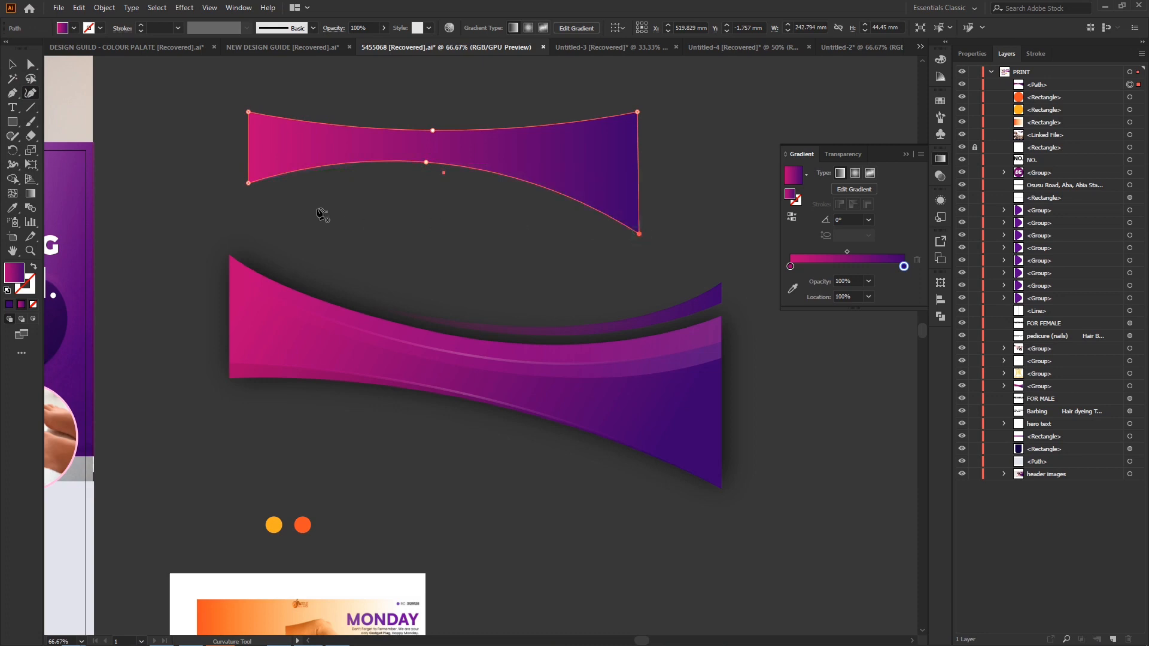
left_click_drag(249, 112, 249, 78)
left_click_drag(433, 130, 432, 119)
left_click_drag(426, 161, 429, 168)
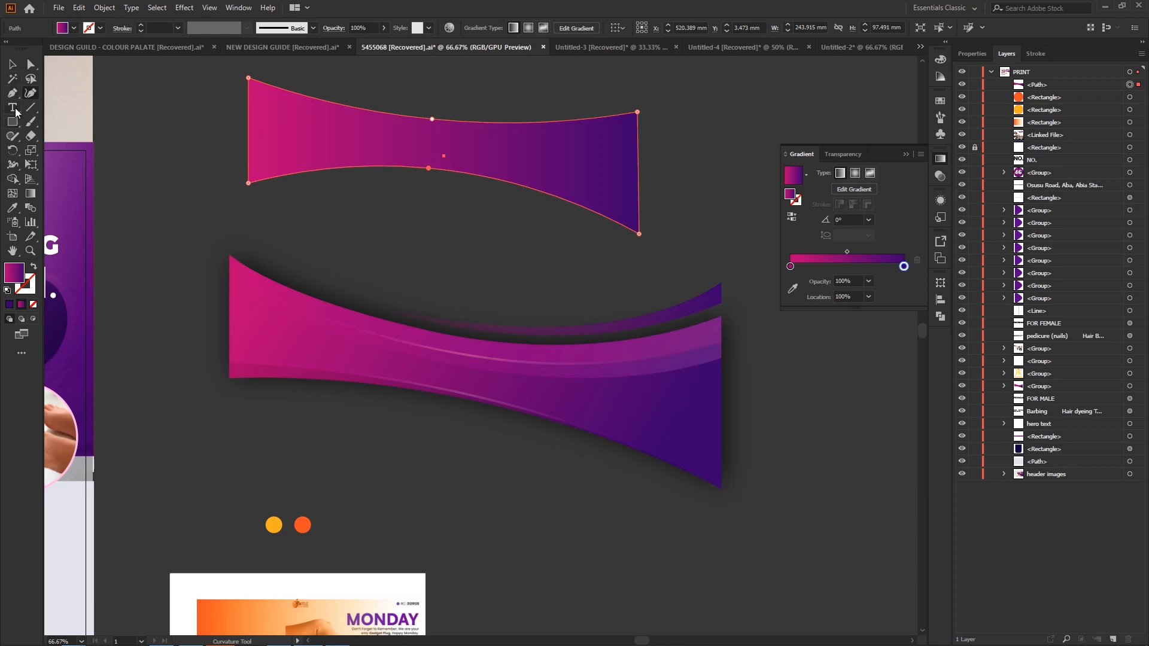
Draw a closed four-sided Pen shape about 278 mm wide slanting across the upper part of the new ribbon.
left_click(234, 103)
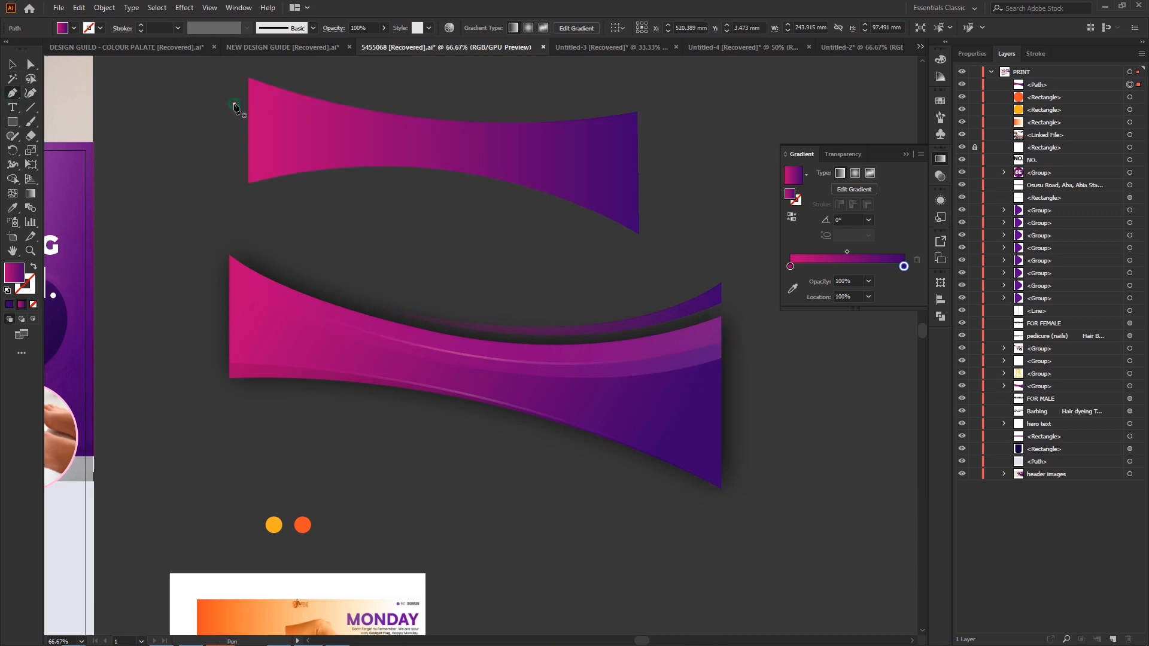
left_click(659, 165)
left_click(650, 74)
left_click(213, 58)
left_click(234, 104)
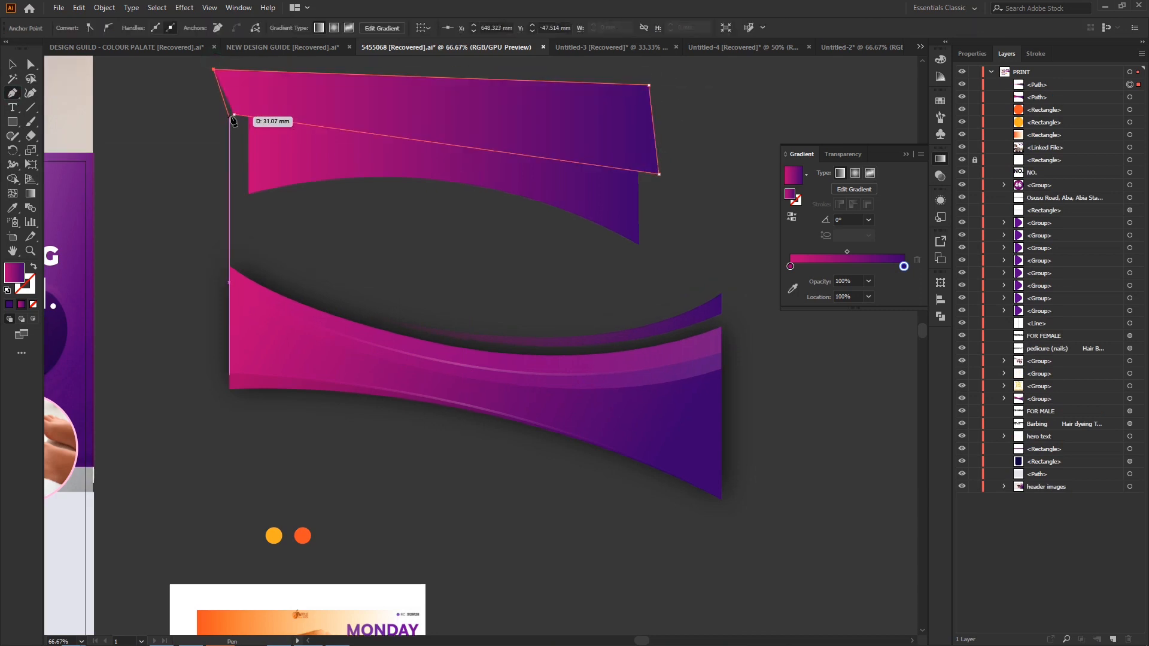
Cut away the part of the four-sided shape outside the new ribbon with Shape Builder, leaving an overlapping upper band.
left_click(12, 64)
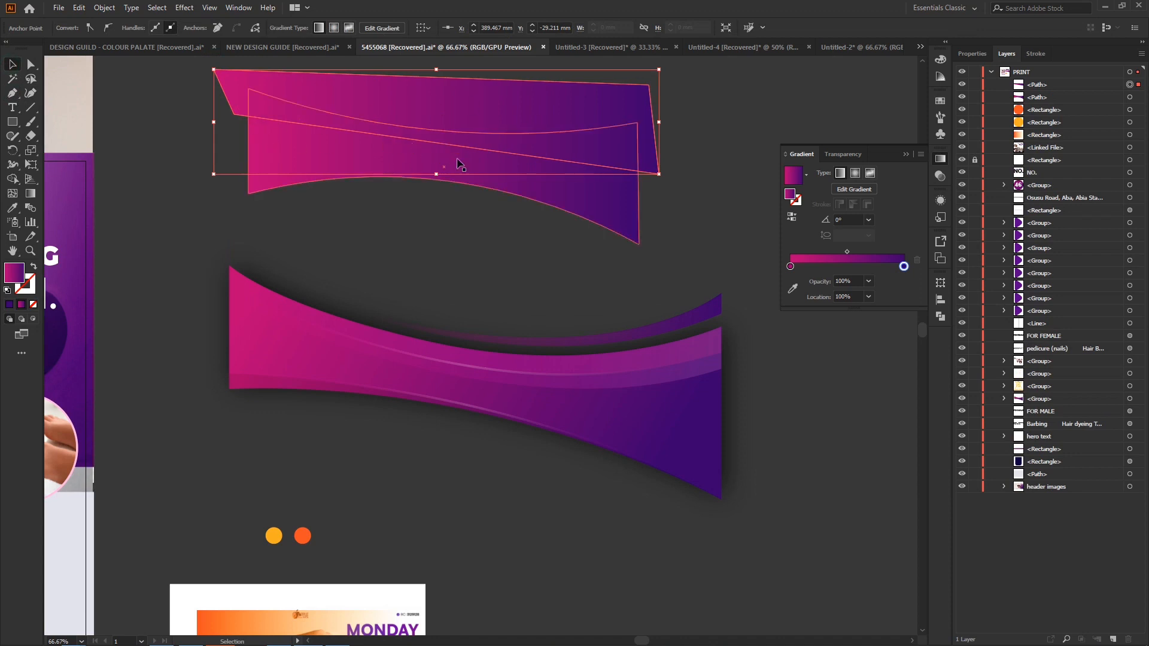
left_click_drag(444, 223, 421, 84)
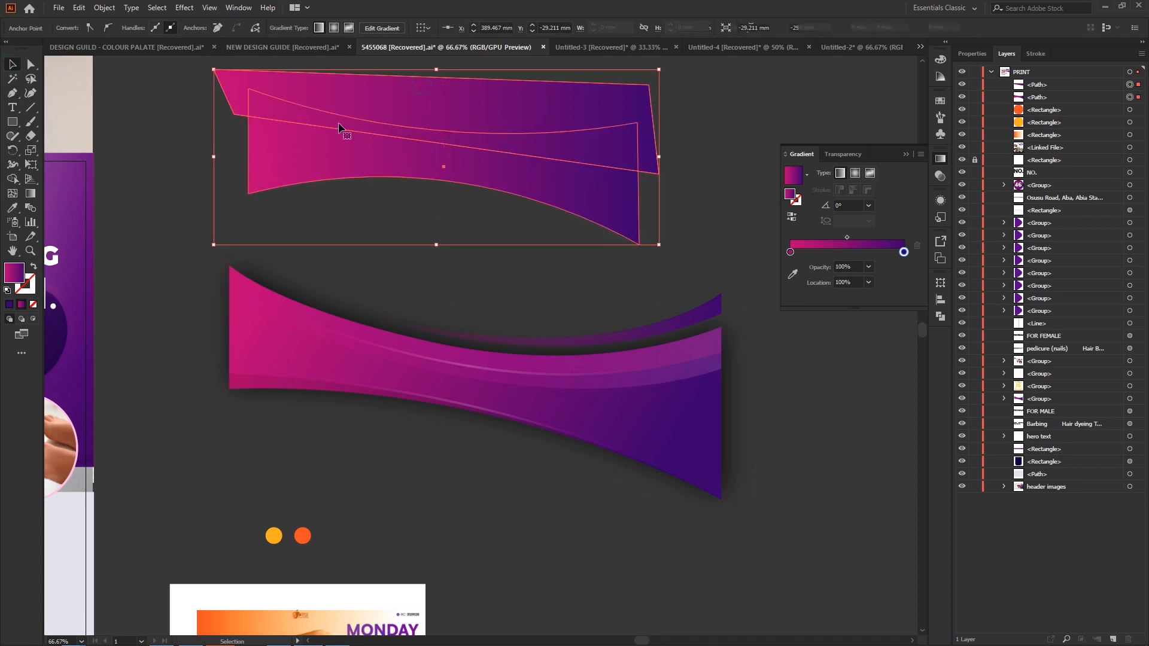
left_click(12, 182)
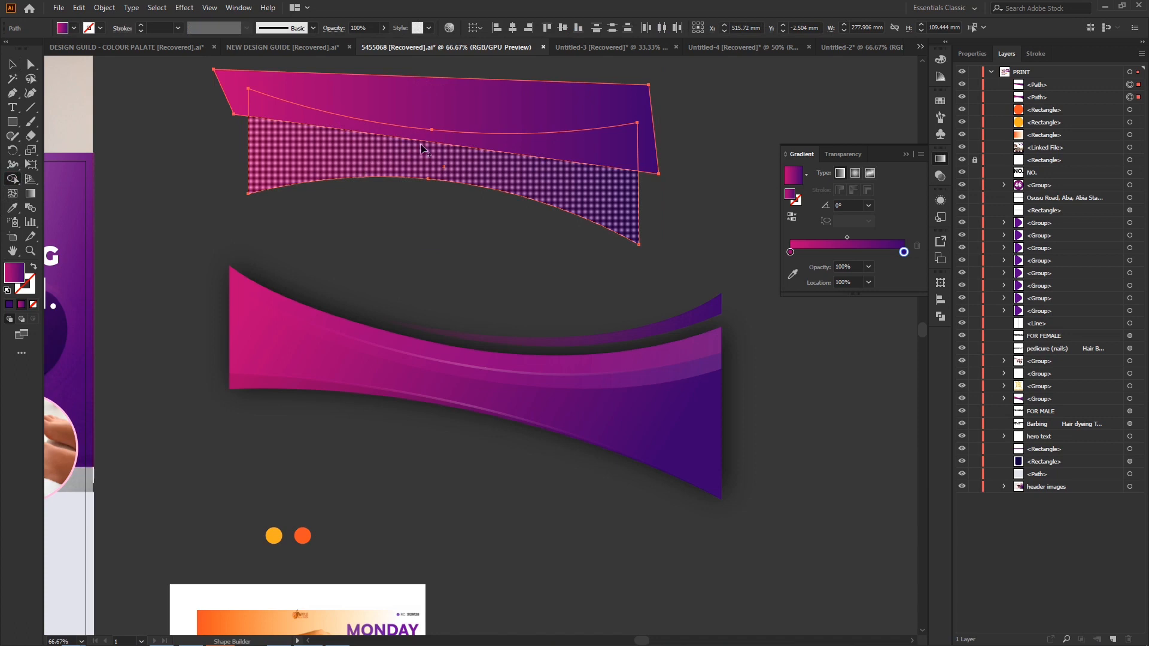
left_click(441, 98, "alt")
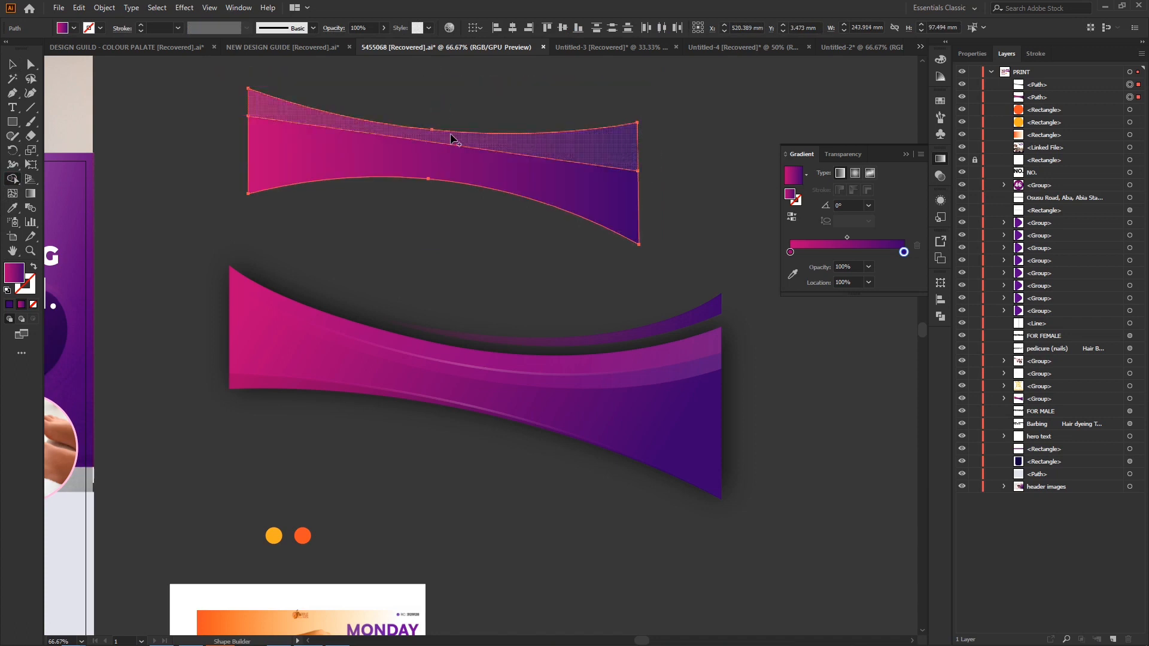
left_click(13, 64)
left_click(702, 130)
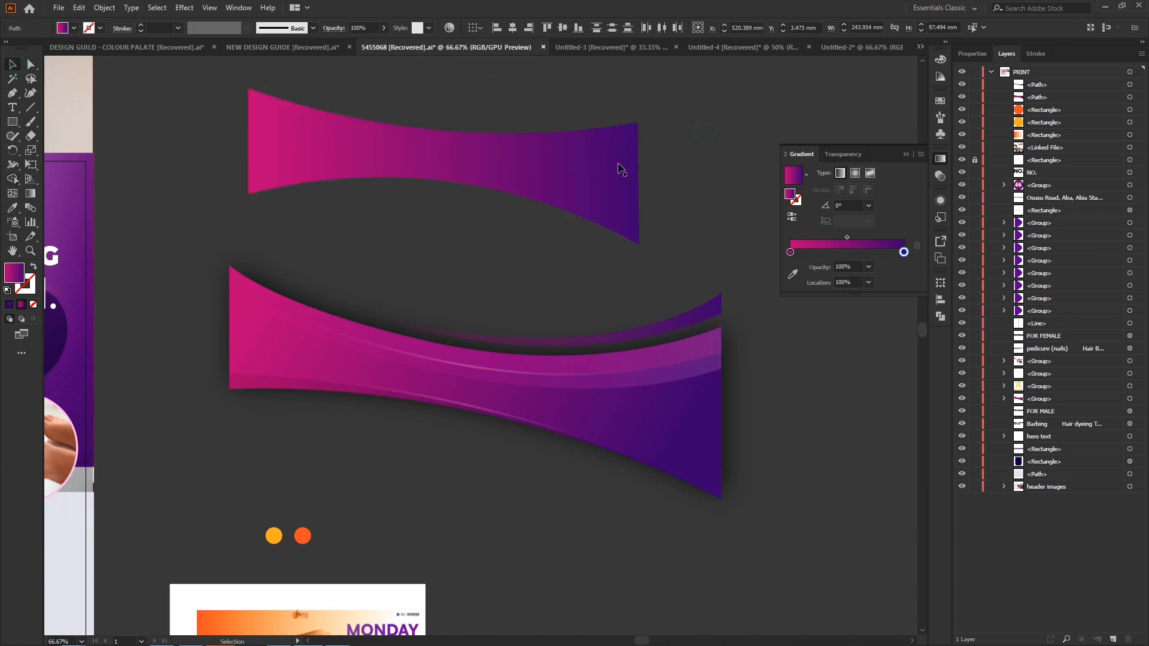
Redirect the upper band's gradient so that it runs from right to left at about -176.3°.
left_click(592, 163)
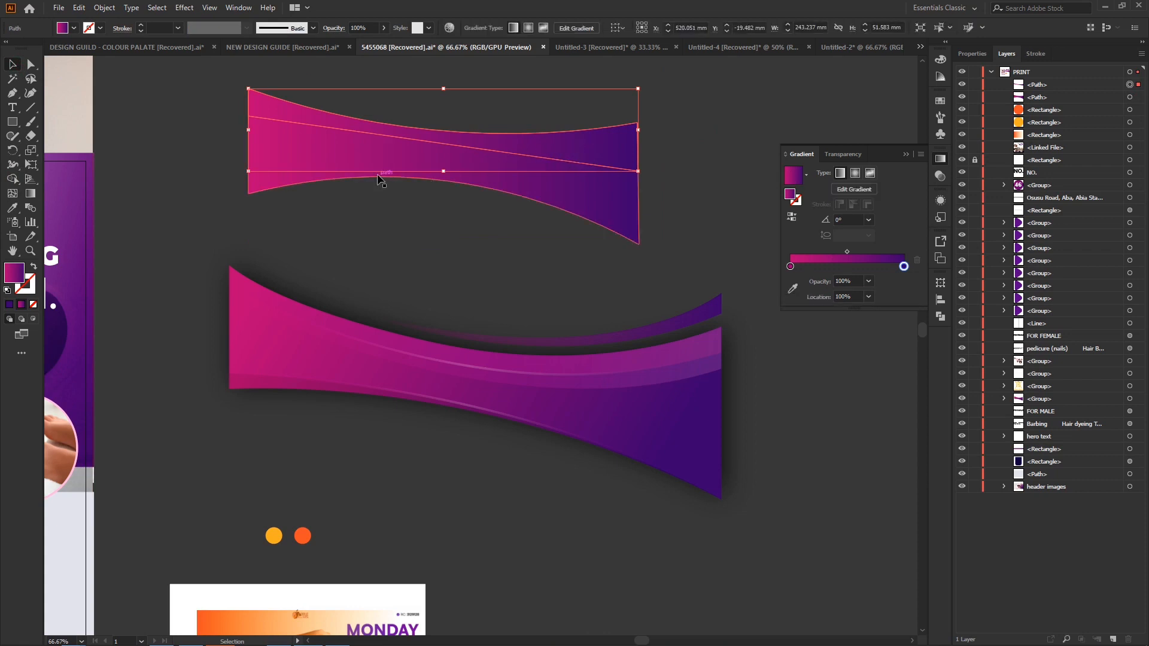
left_click(32, 196)
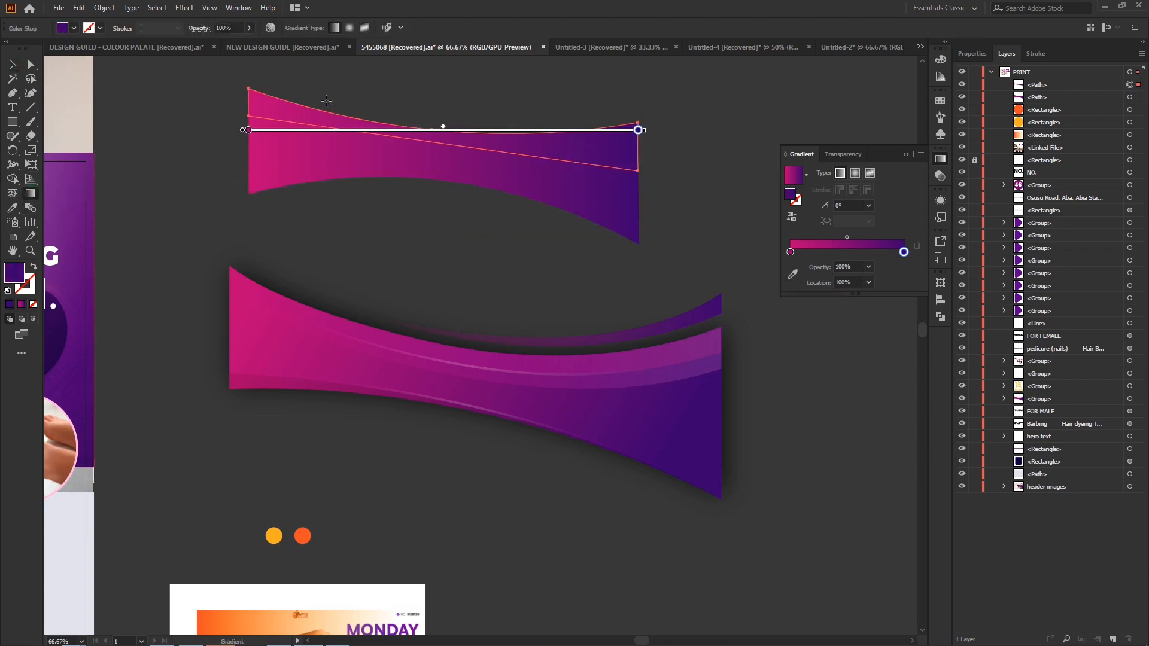
mouse_move(259, 72)
left_mouse_down()
mouse_move(412, 140)
mouse_move(611, 174)
left_mouse_up()
left_click_drag(657, 112, 272, 143)
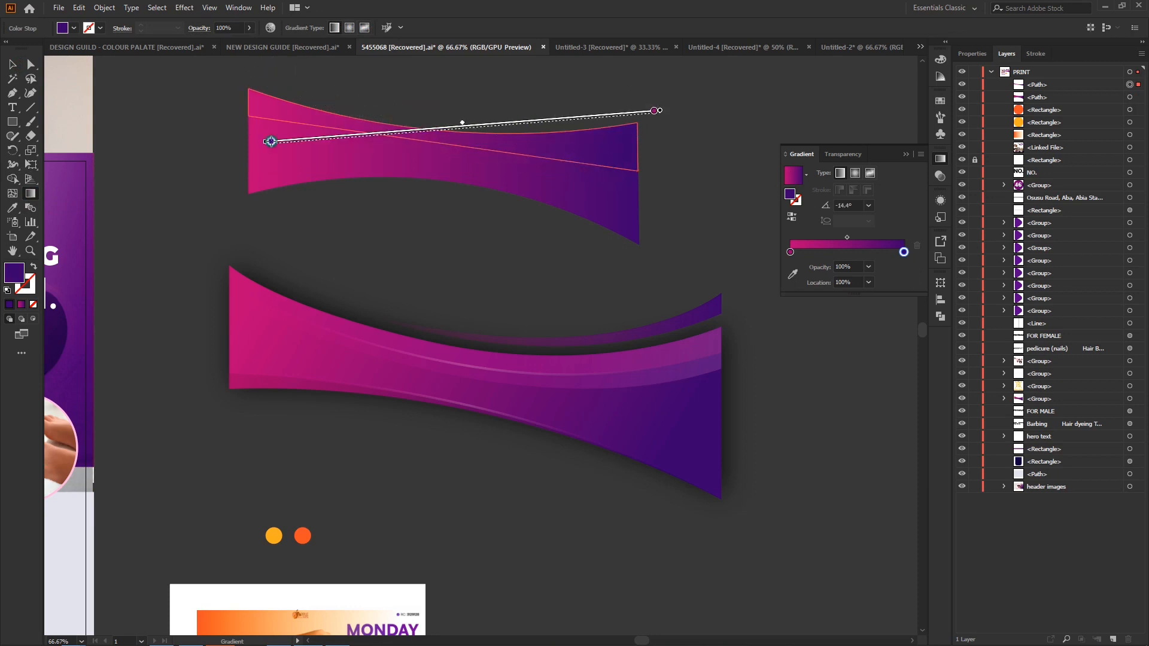
left_click_drag(696, 113, 36, 163)
left_click(12, 64)
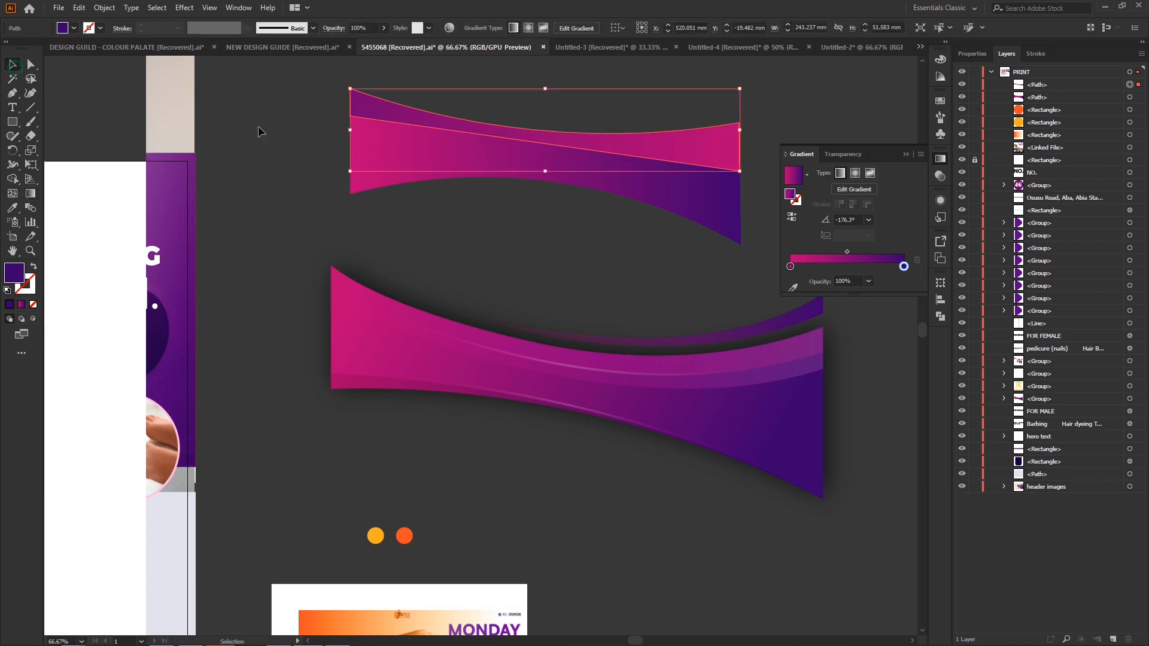
left_click(531, 239)
scroll(542, 242, "right", 5)
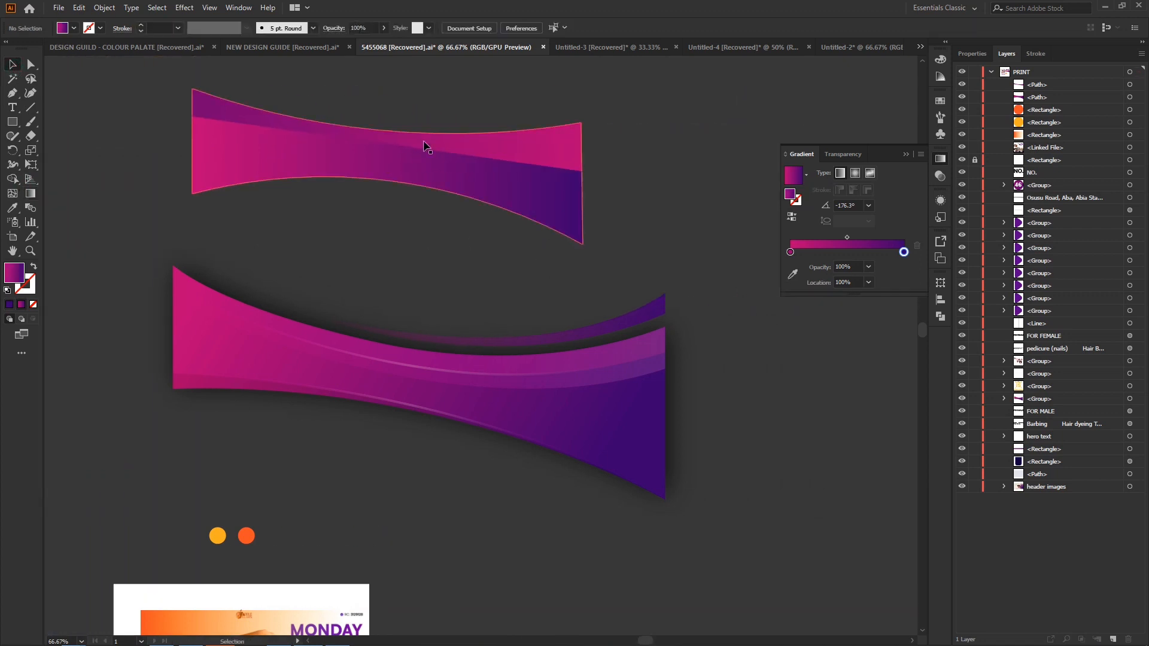
Bend the upper band's straight lower edge slightly downward into a curve with the Curvature tool.
left_click(472, 154)
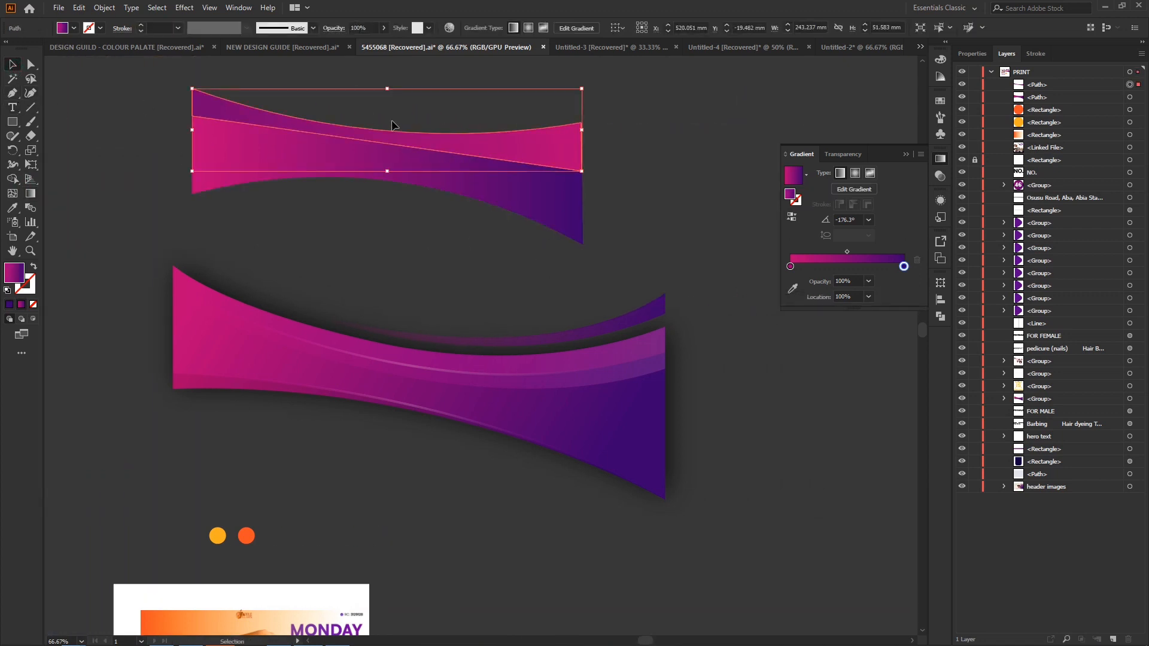
left_click(31, 93)
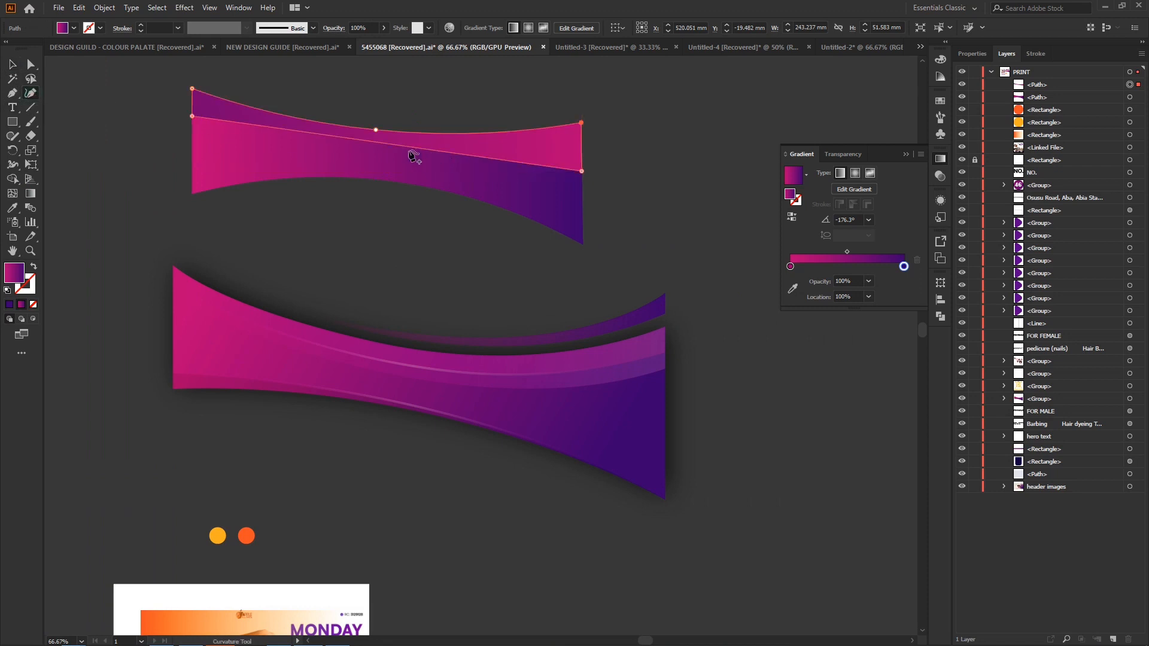
left_click_drag(404, 149, 400, 158)
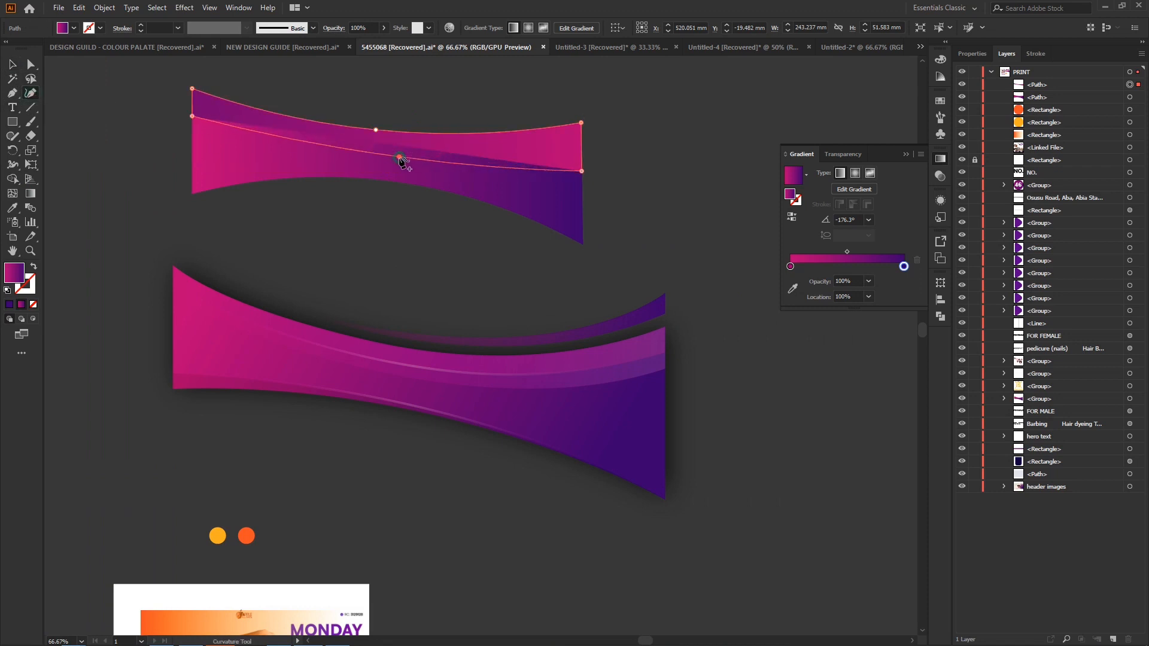
left_click(17, 63)
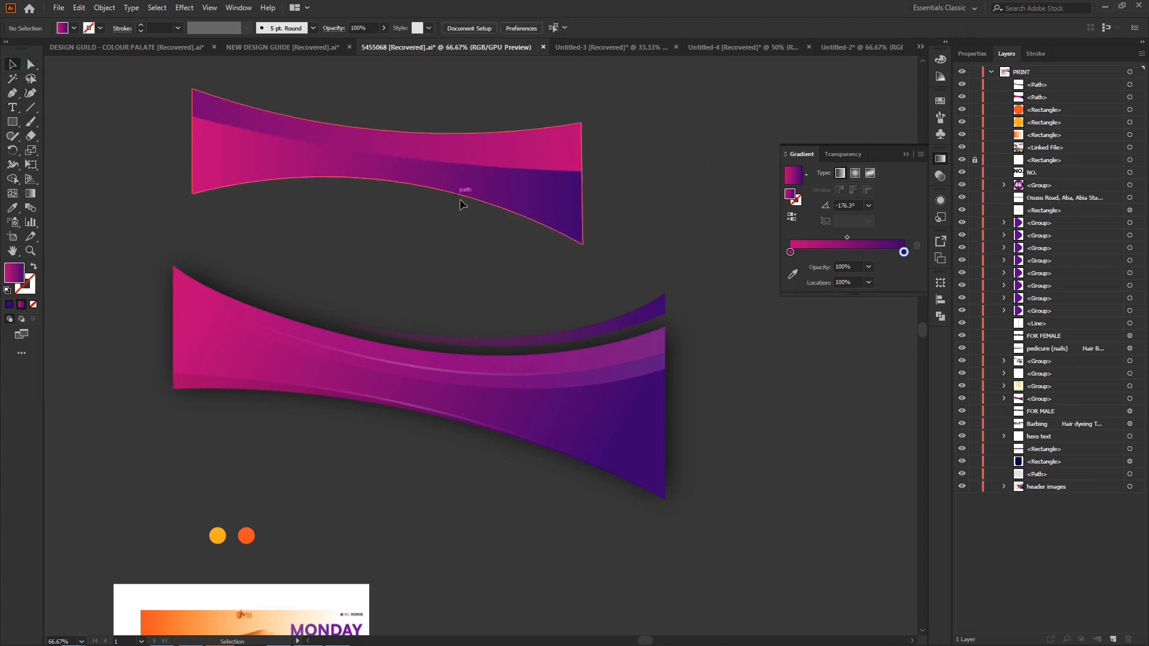
Try 30% opacity on the pink stop of the upper band's gradient and settle on 0%.
left_click(466, 159)
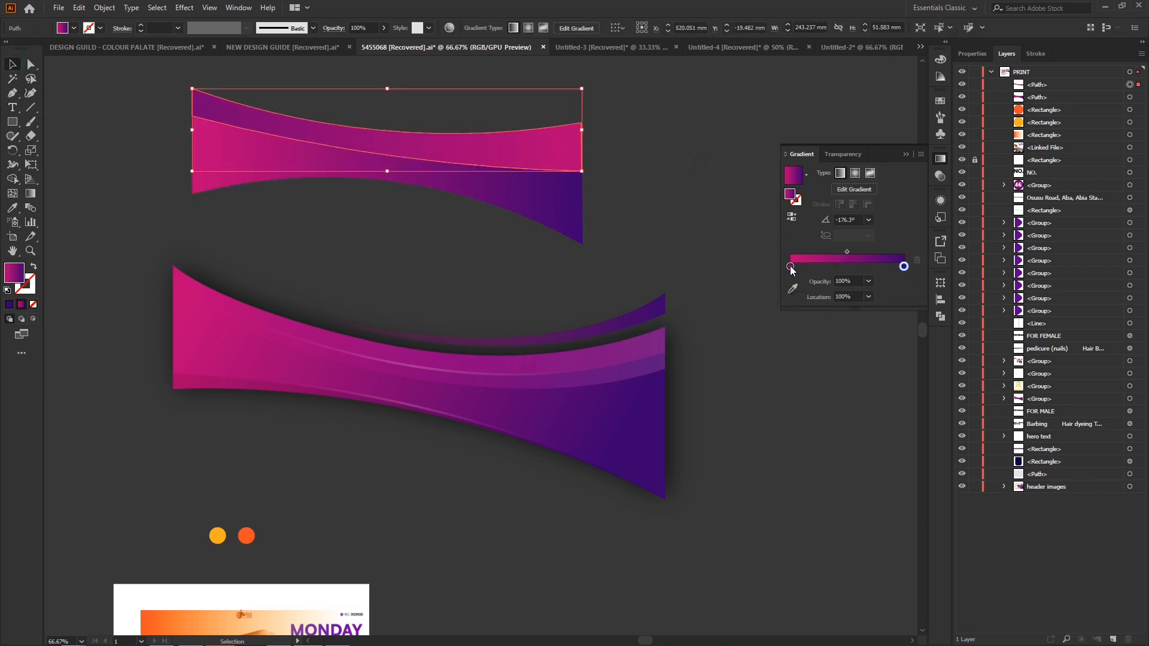
double_click(791, 267)
left_click(819, 291)
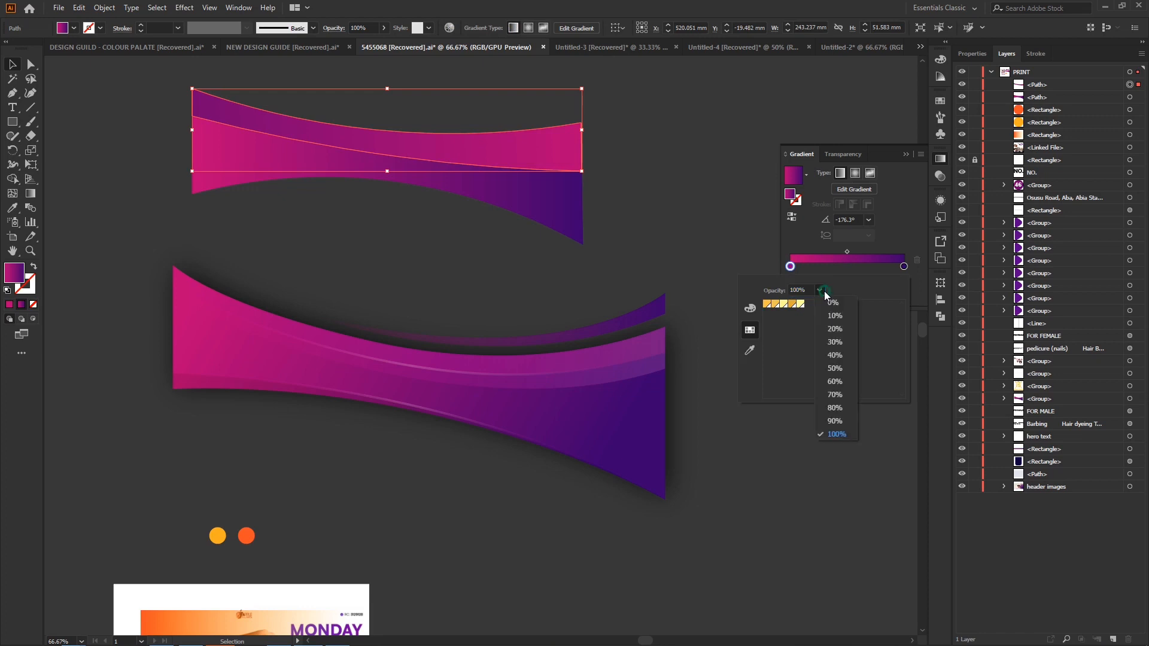
left_click(834, 342)
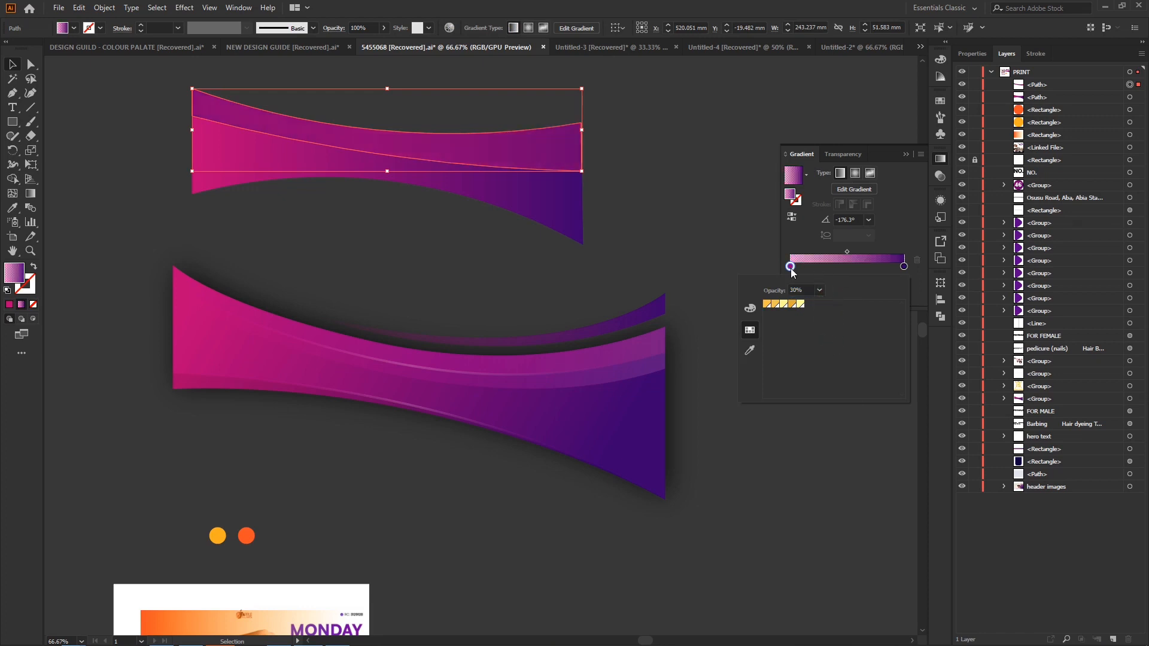
left_click(820, 290)
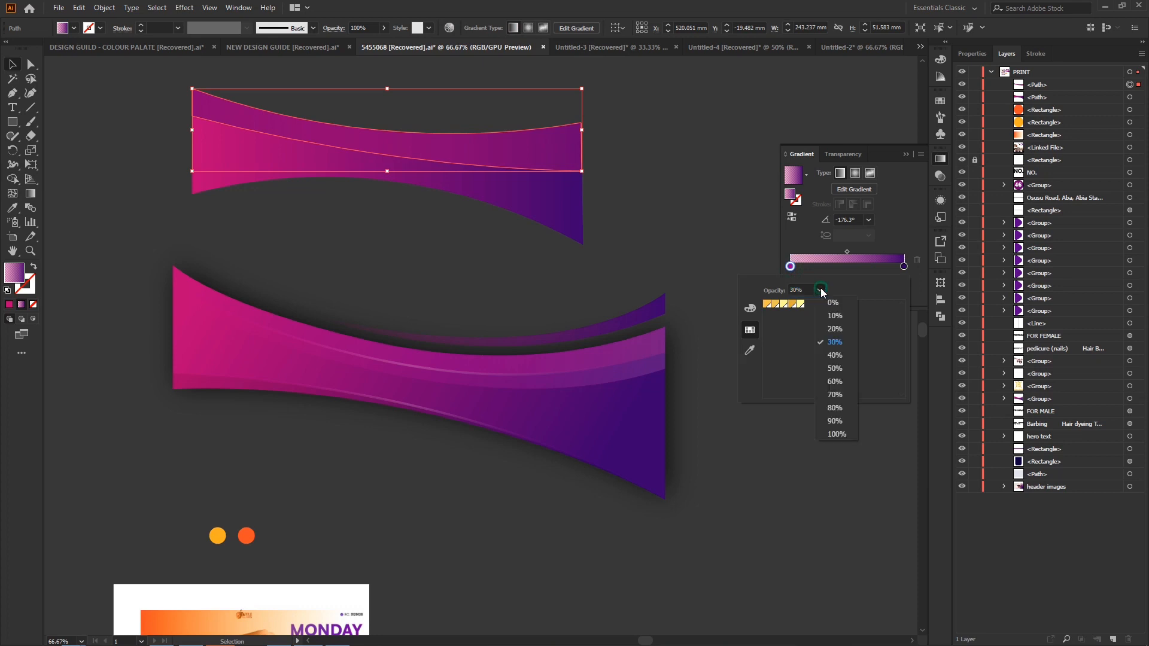
left_click(832, 303)
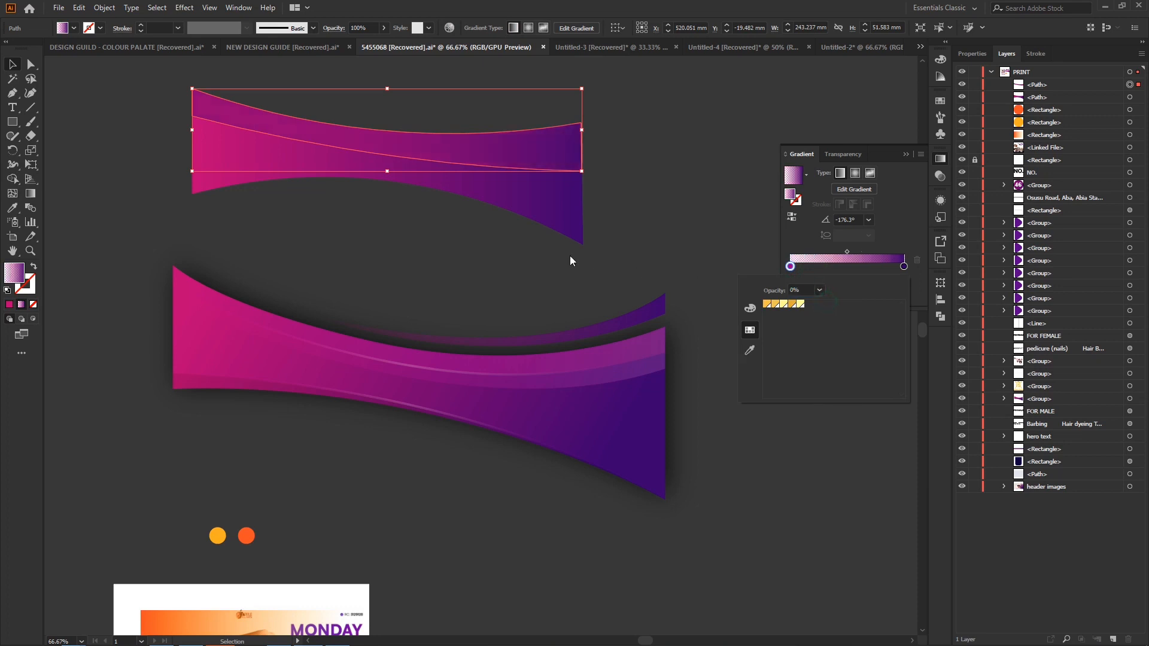
left_click(408, 266)
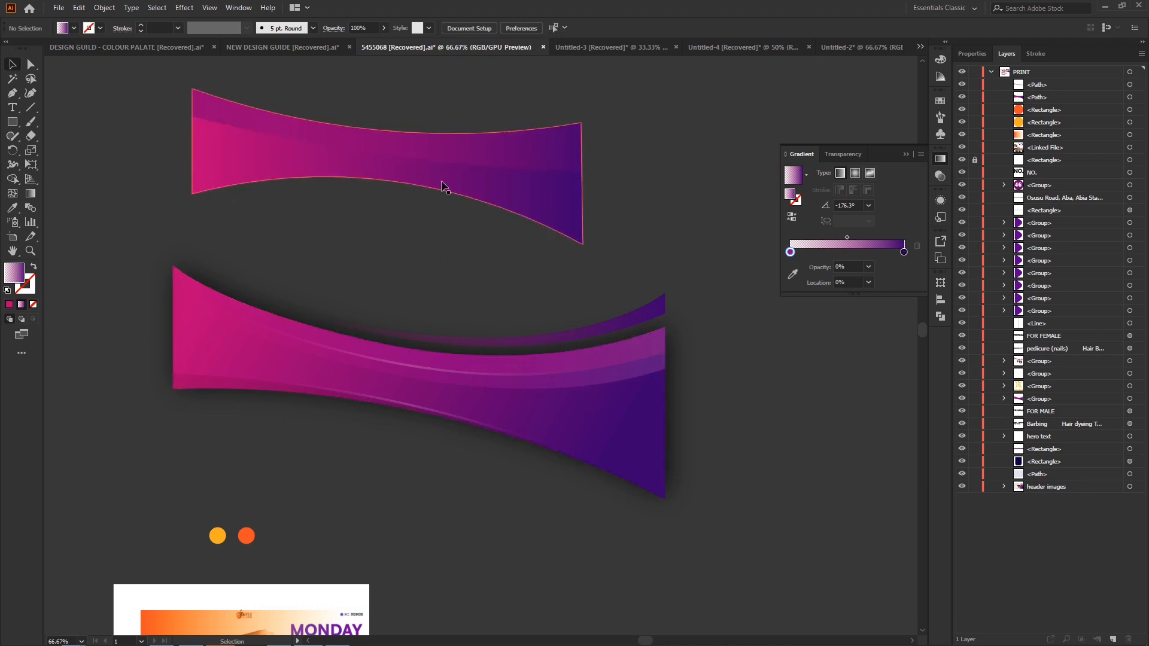
Start a Drop Shadow effect on the new ribbon's base shape, with the live preview turned on.
left_click(443, 361)
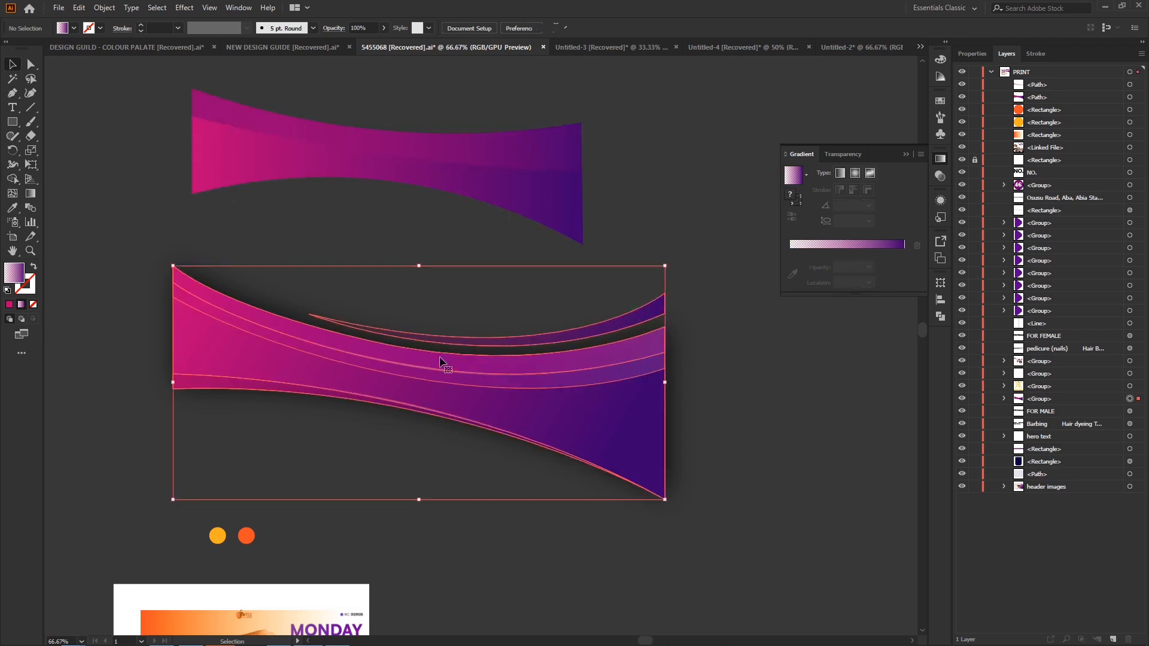
left_click(257, 172)
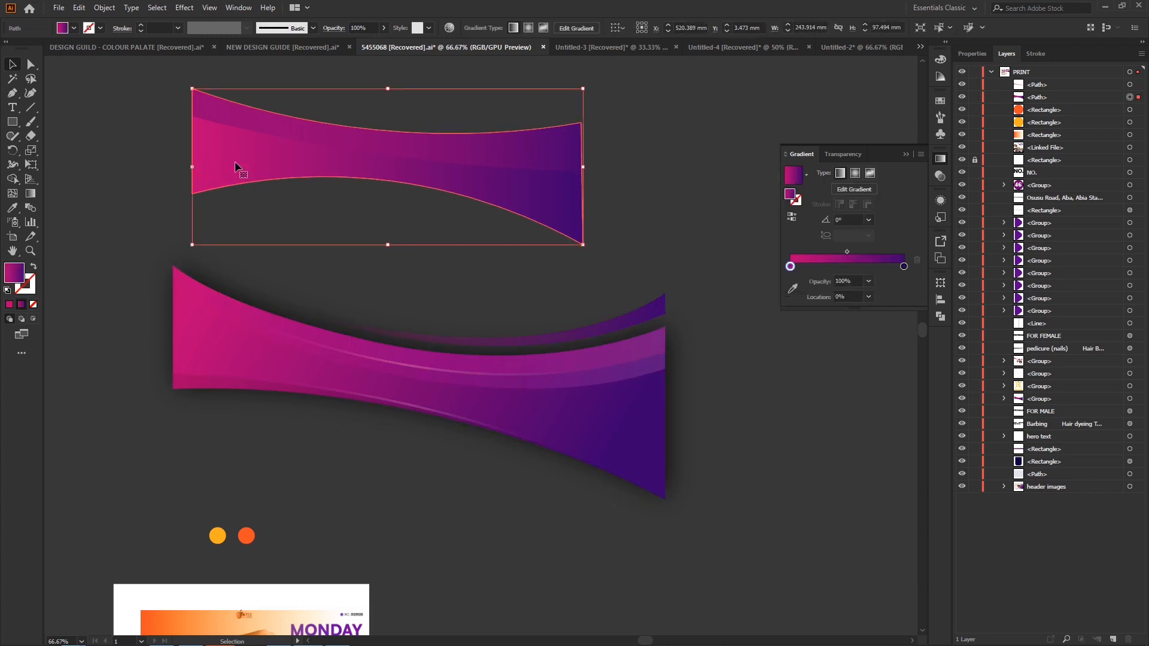
left_click(183, 9)
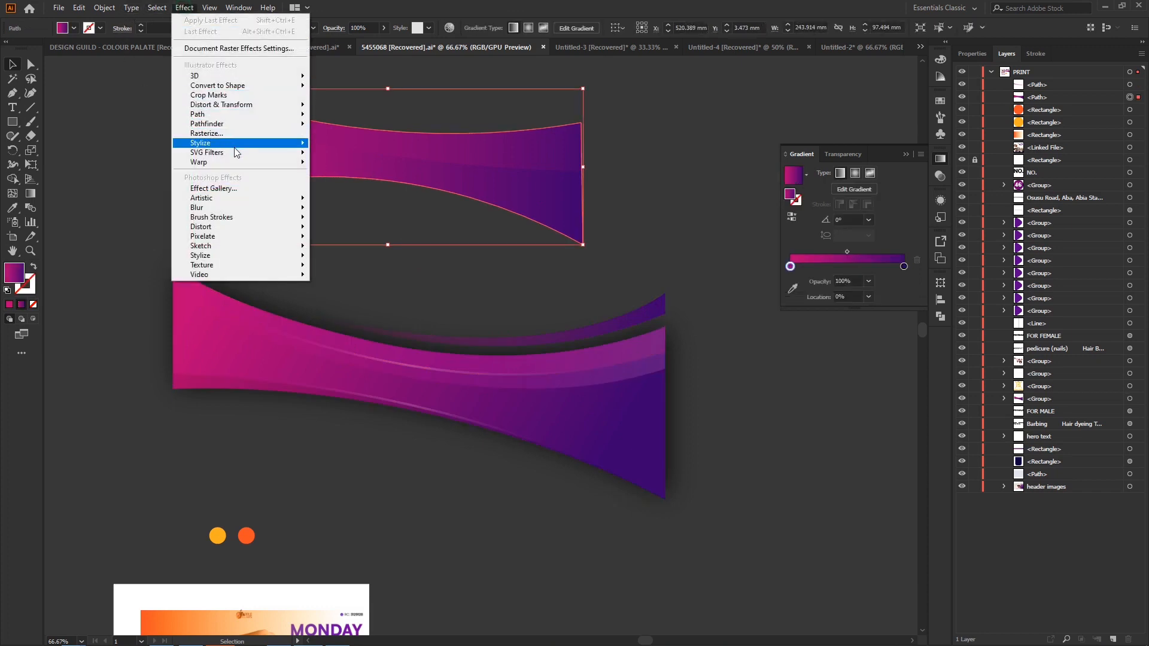
mouse_move(238, 147)
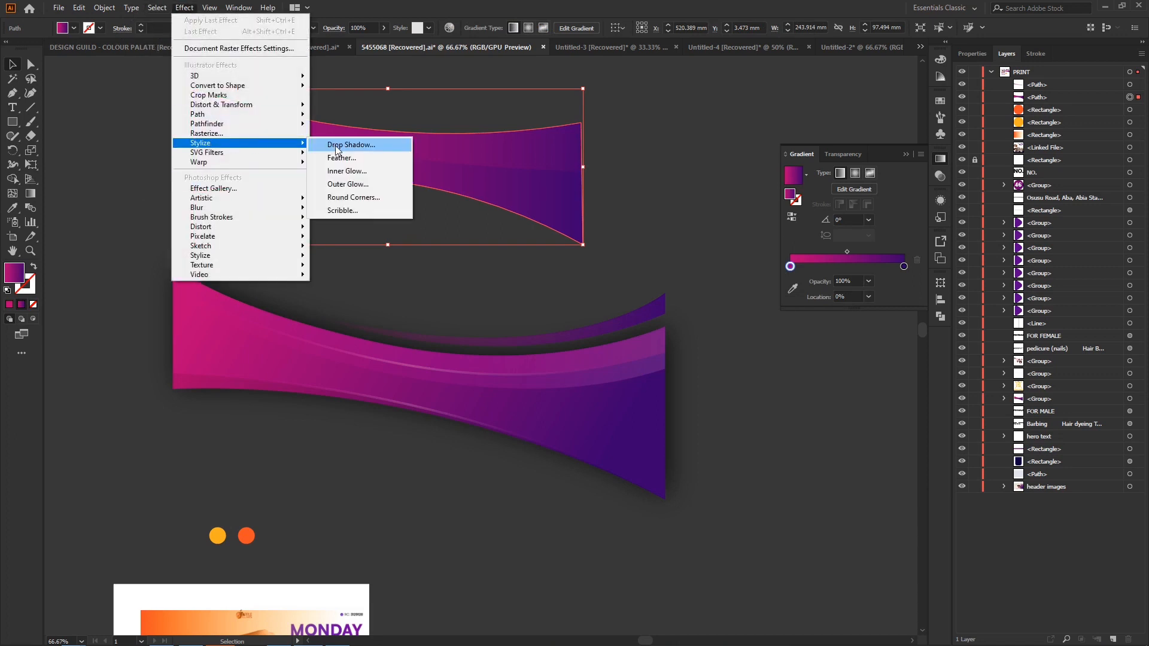
left_click(337, 147)
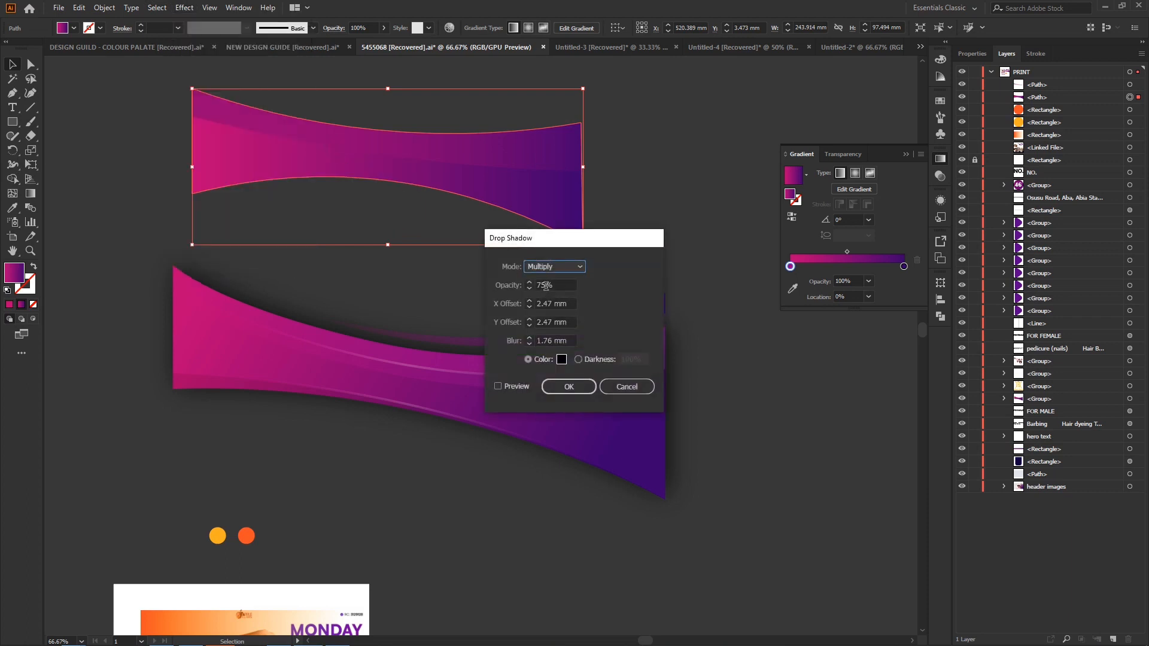
left_click_drag(559, 239, 705, 144)
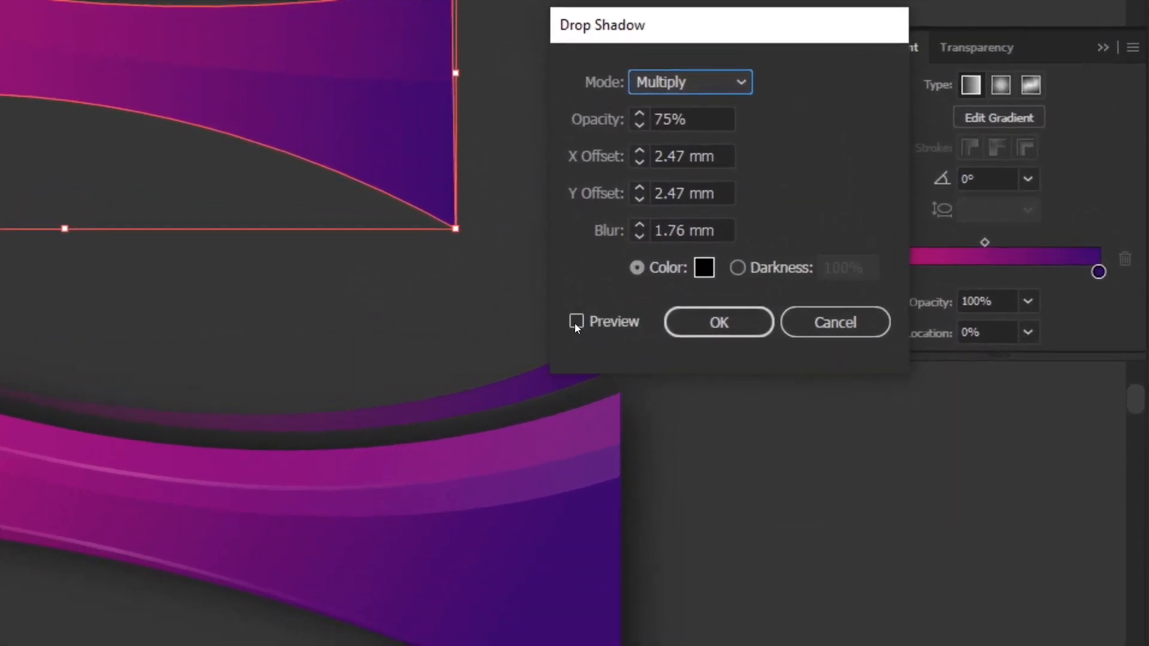
left_click(576, 322)
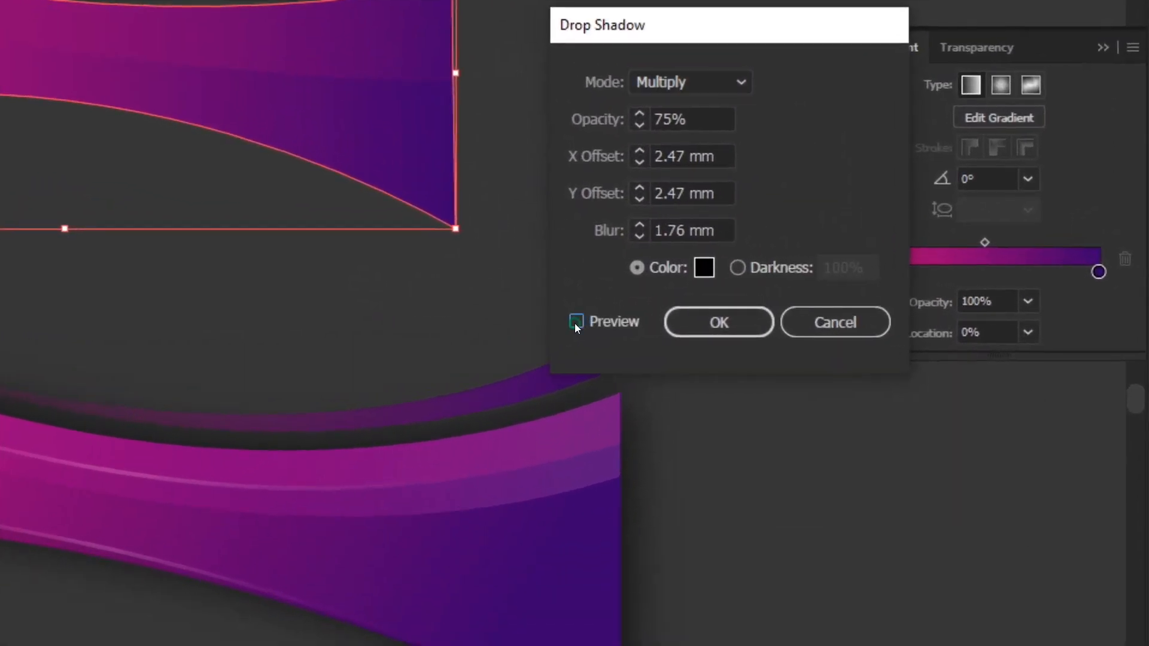
key("Return")
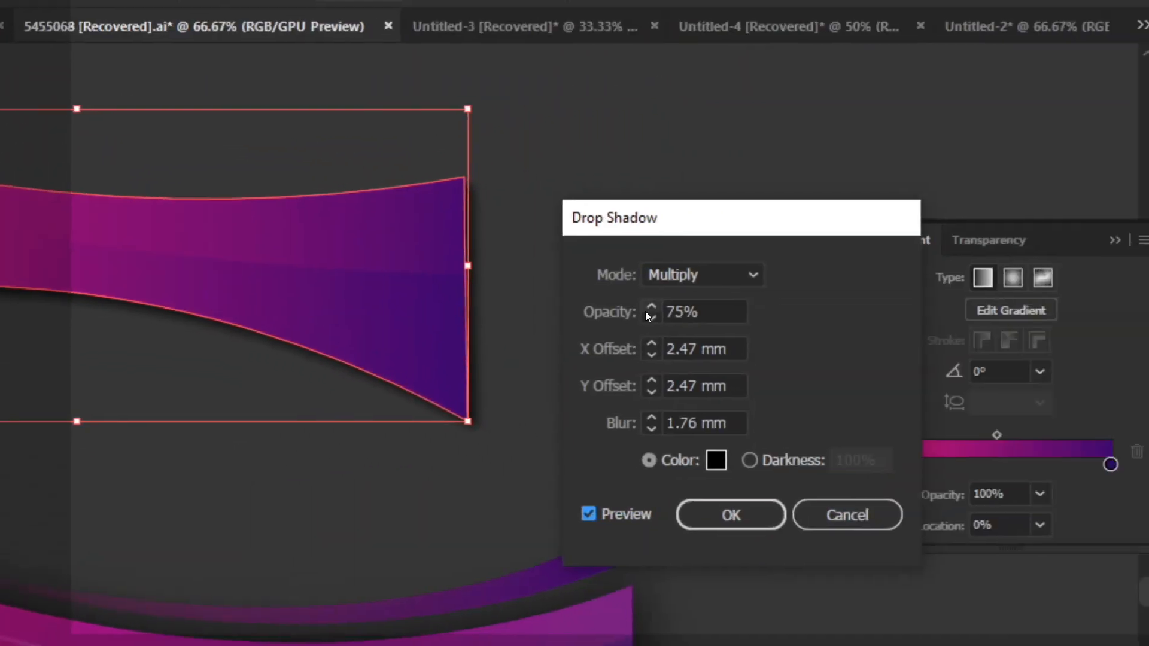
Try 40% opacity for the new ribbon's drop shadow and settle on 57%.
left_click_drag(1007, 258, 972, 258)
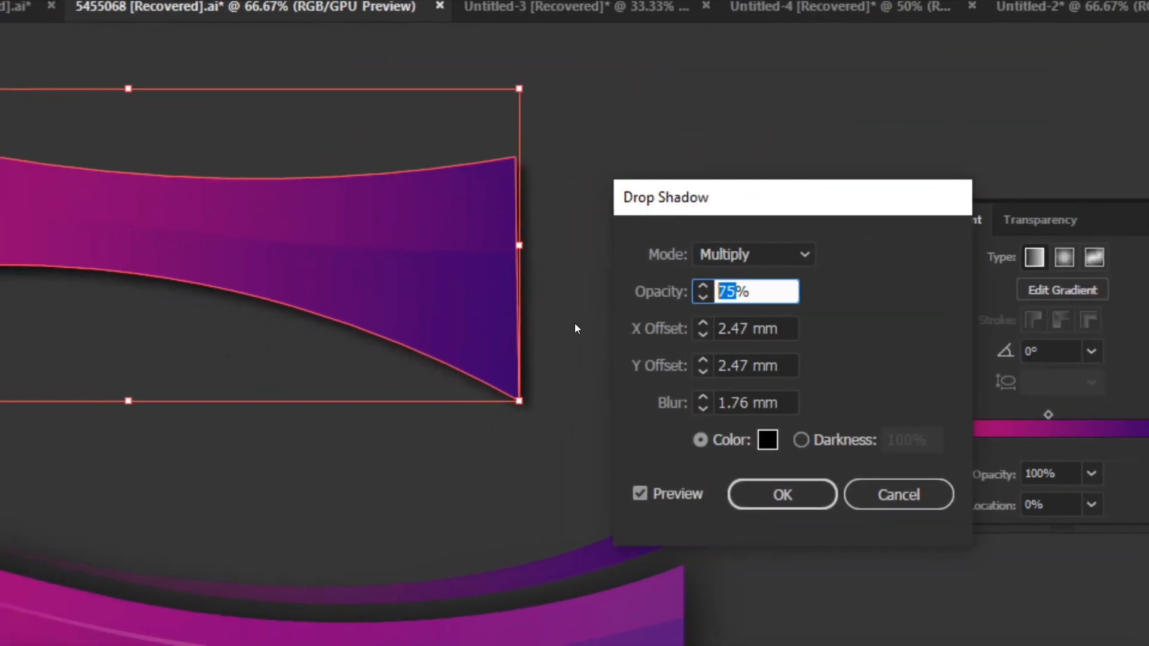
type("40")
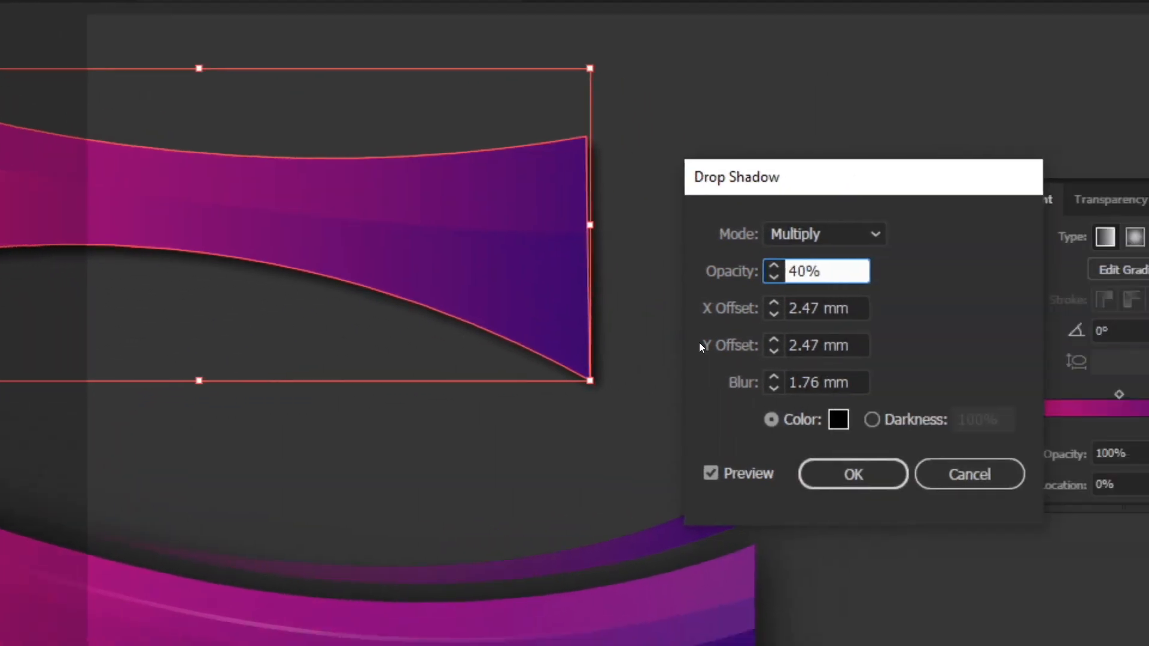
left_click(788, 308)
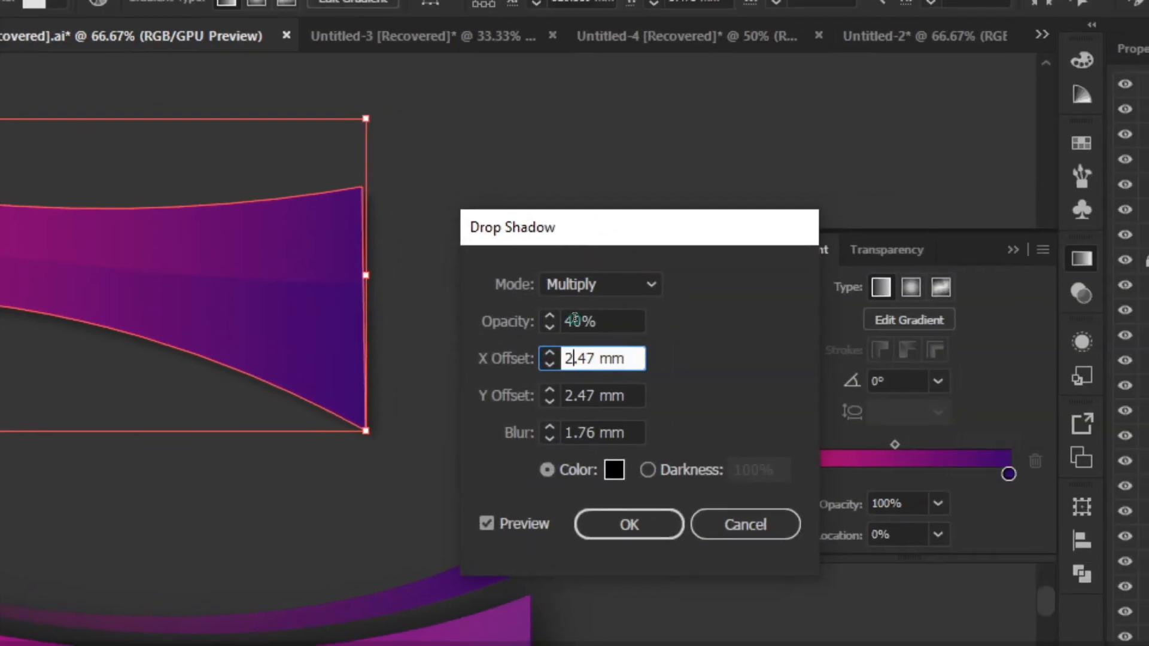
left_click(997, 307)
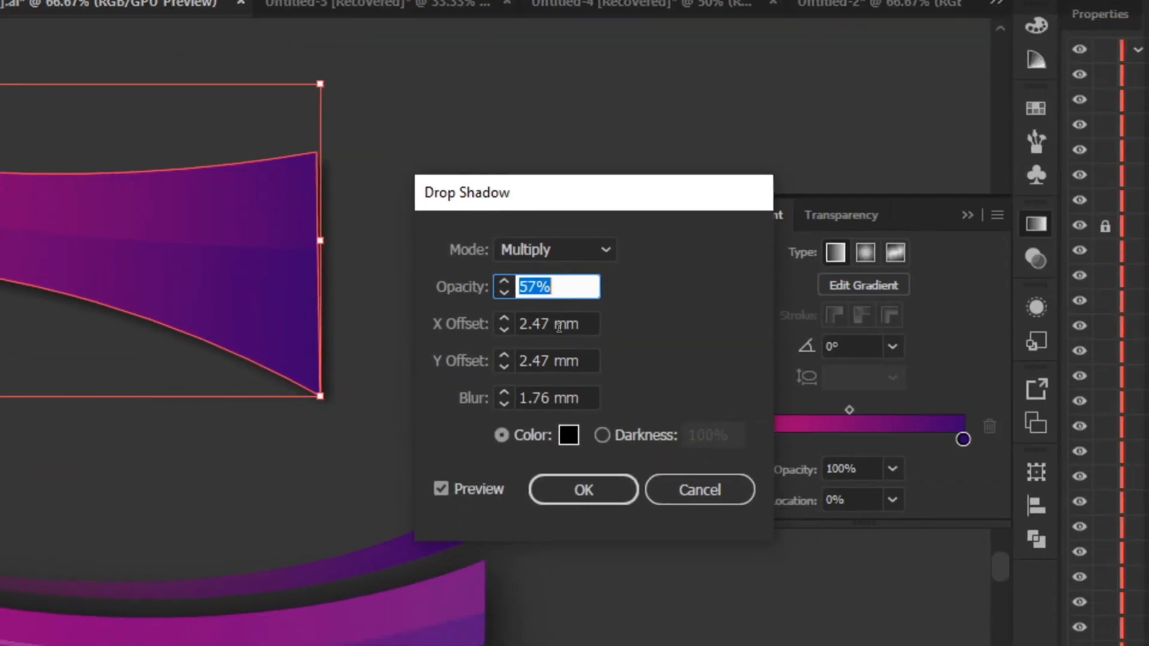
Test the shadow's X offset at up to 10 mm and settle on 5 mm.
left_click(559, 326)
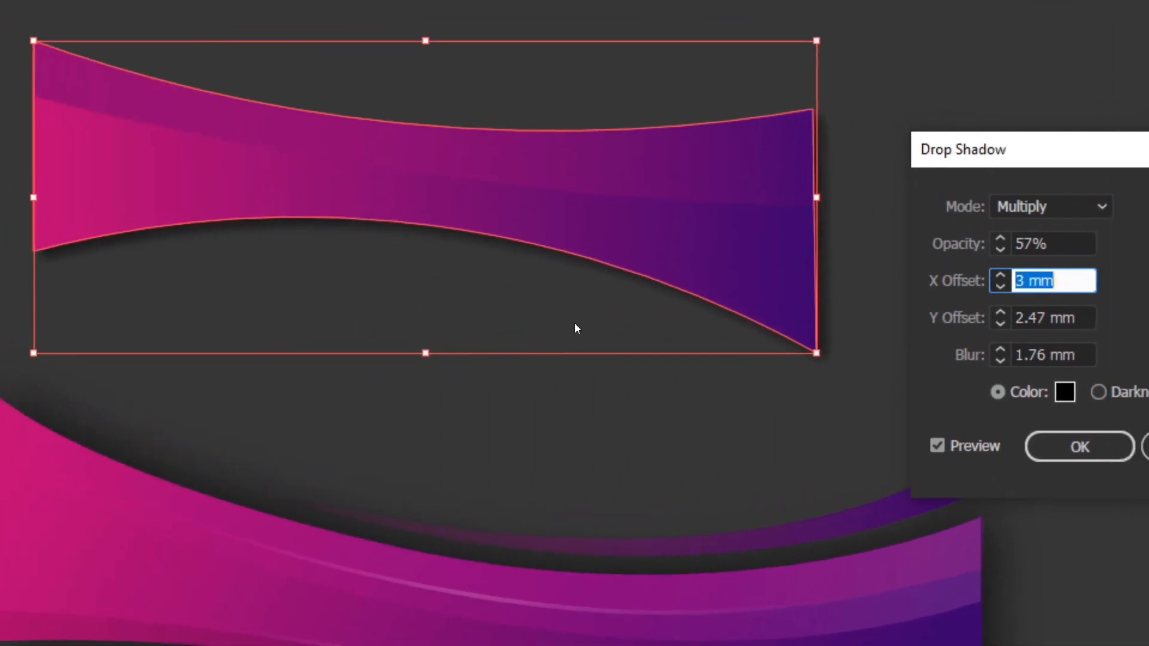
key("Up")
key("Up")
key("Up")
key("Up")
key("Up")
key("Up")
key("Up")
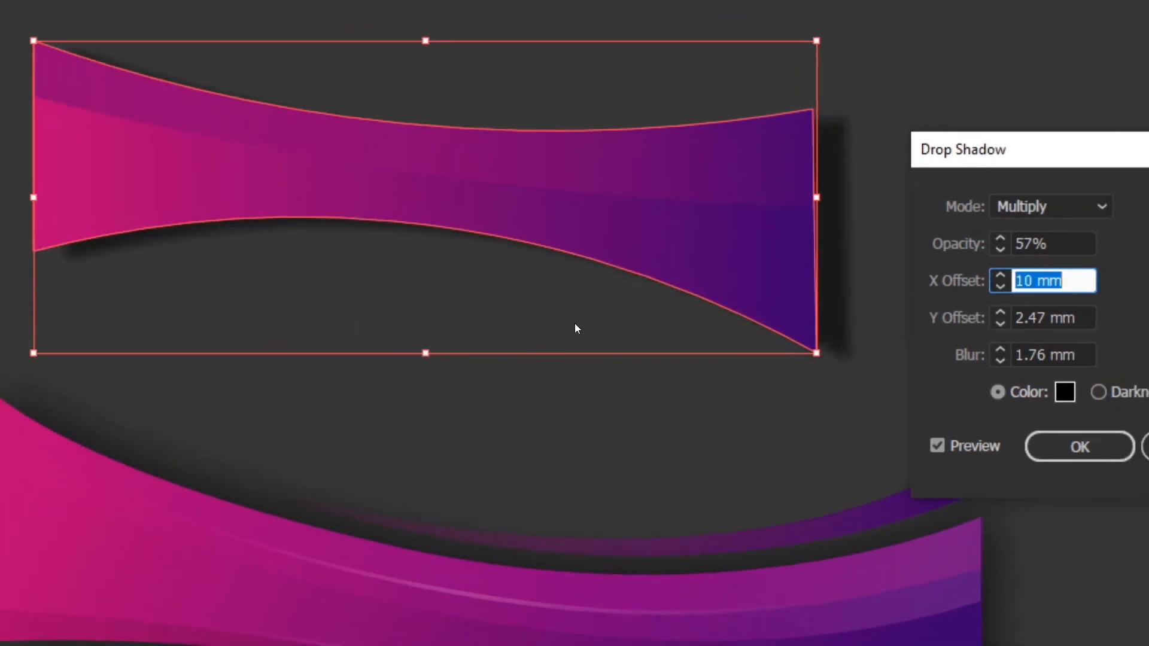
key("Down")
key("Down")
key("Down")
key("Down")
key("Down")
key("Down")
key("Down")
key("Down")
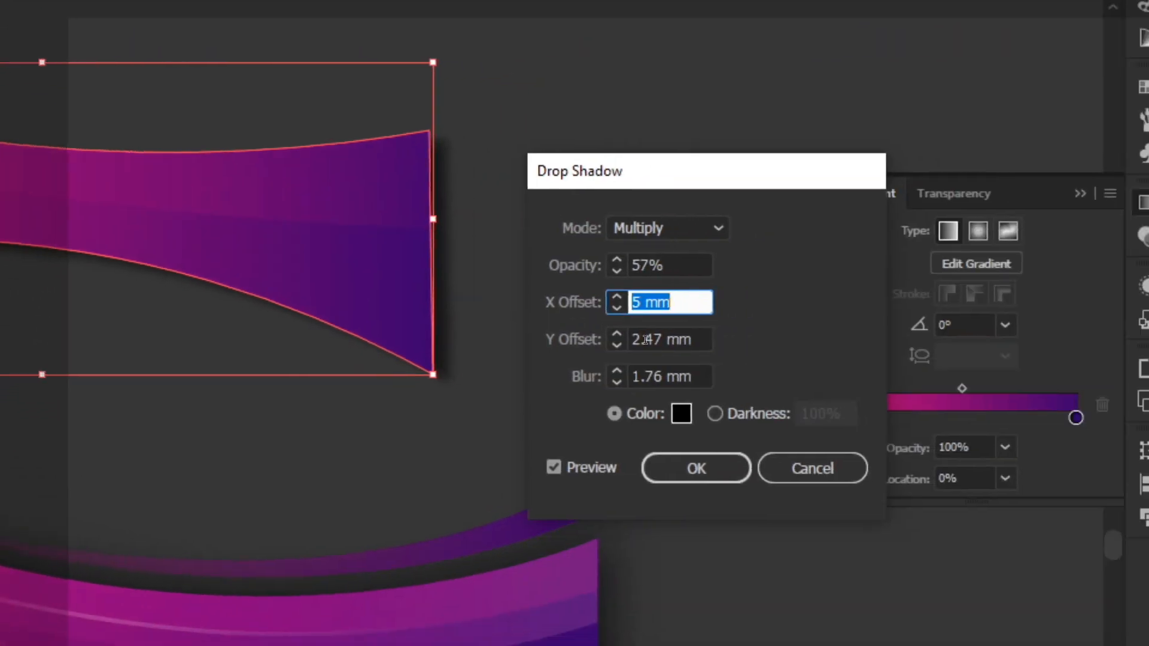
Test the shadow's Y offset at 11 mm and -8 mm, settle on 8 mm, and apply the effect with a 12 mm blur.
left_click(646, 339)
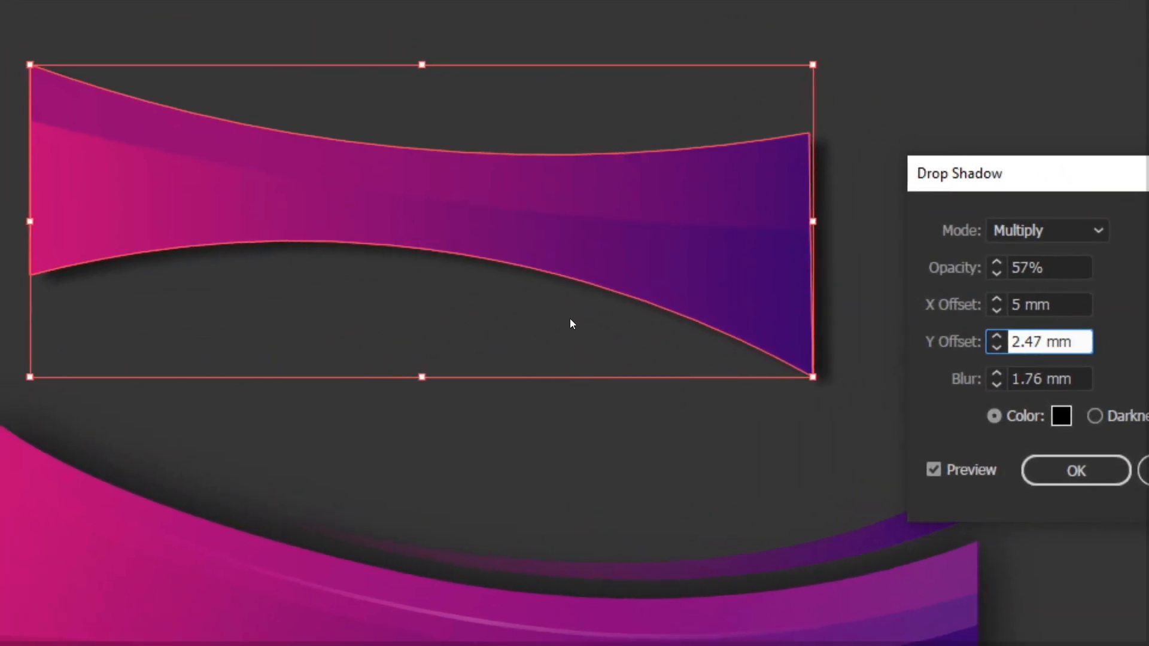
key("Up")
key("Up")
key("Up")
key("Up")
key("Up")
key("Up")
key("Up")
key("Up")
key("Up")
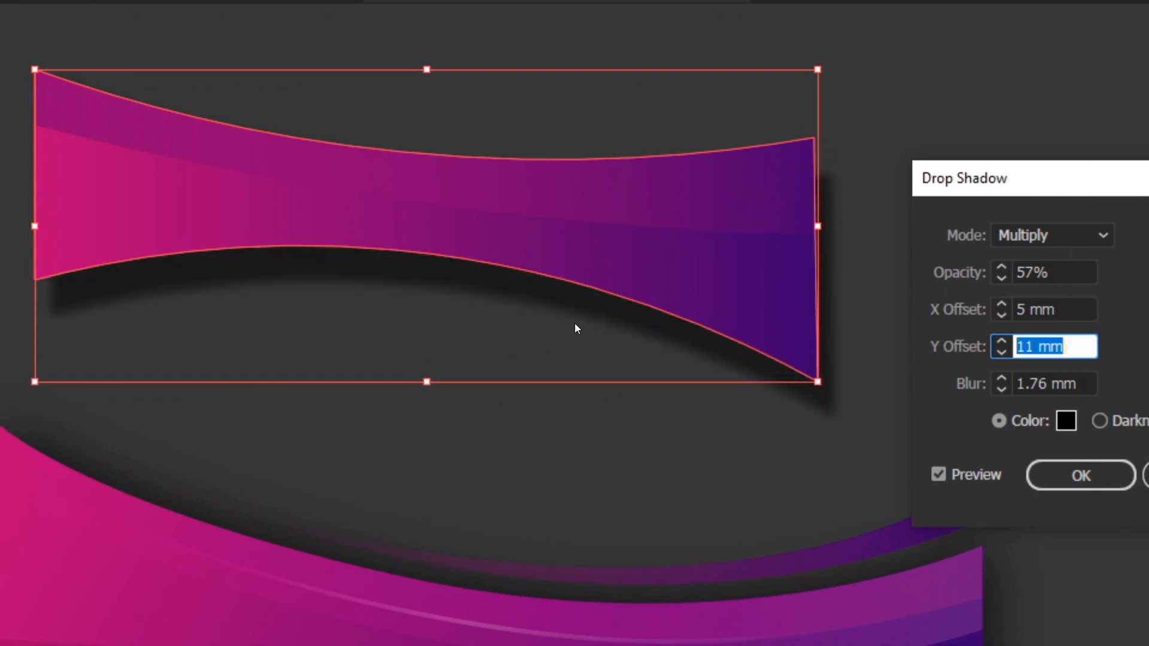
key("Down")
key("Down")
key("Down")
key("Down")
key("Down")
key("Down")
key("Down")
key("Down")
key("Down")
key("Down")
key("Down")
key("Down")
key("Down")
key("Down")
key("Down")
key("Down")
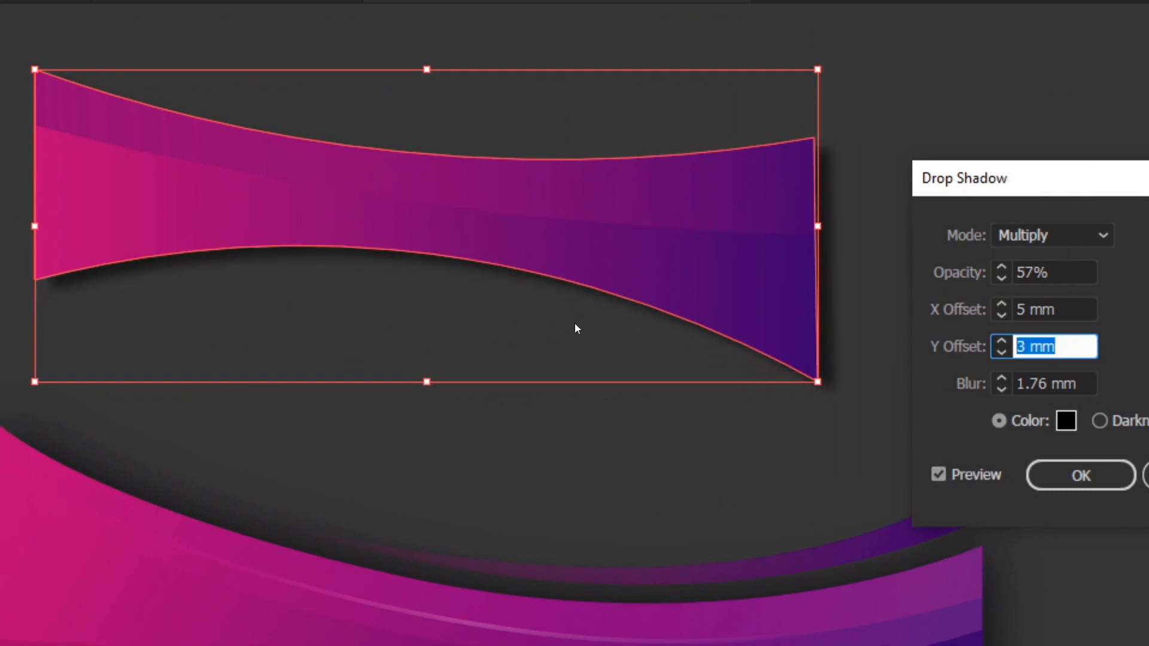
key("Down")
key("Down")
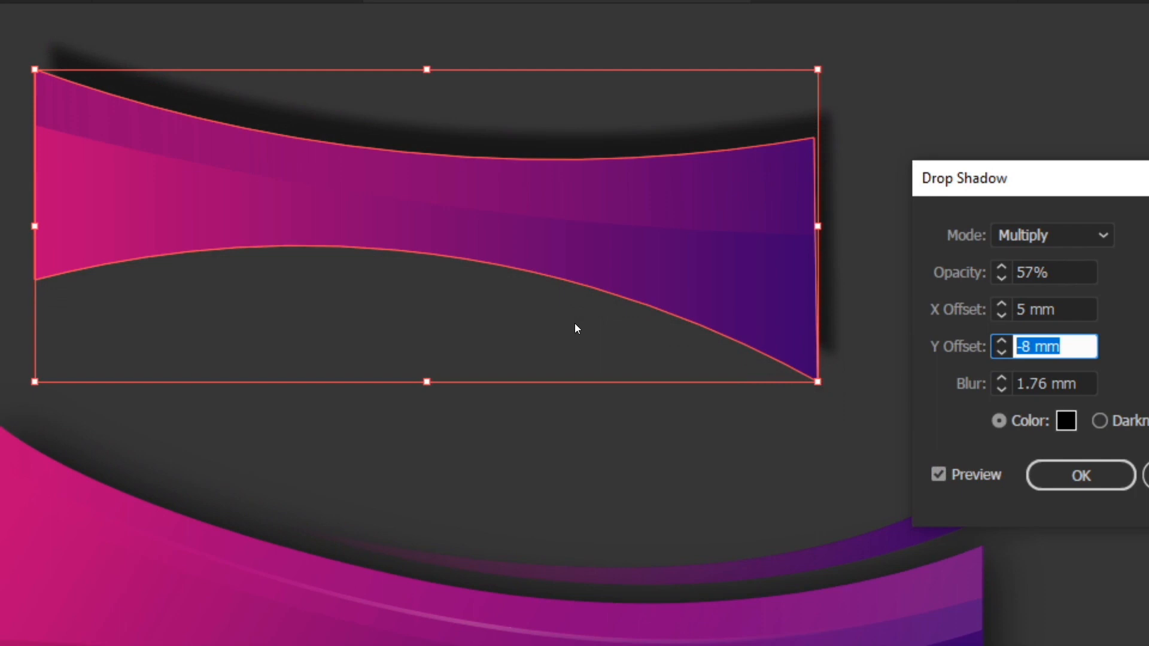
key("Up")
key("Up")
key("Up")
key("Up")
key("Up")
key("Up")
key("Up")
key("Up")
key("Up")
key("Up")
key("Up")
key("Up")
key("Up")
key("Up")
key("Up")
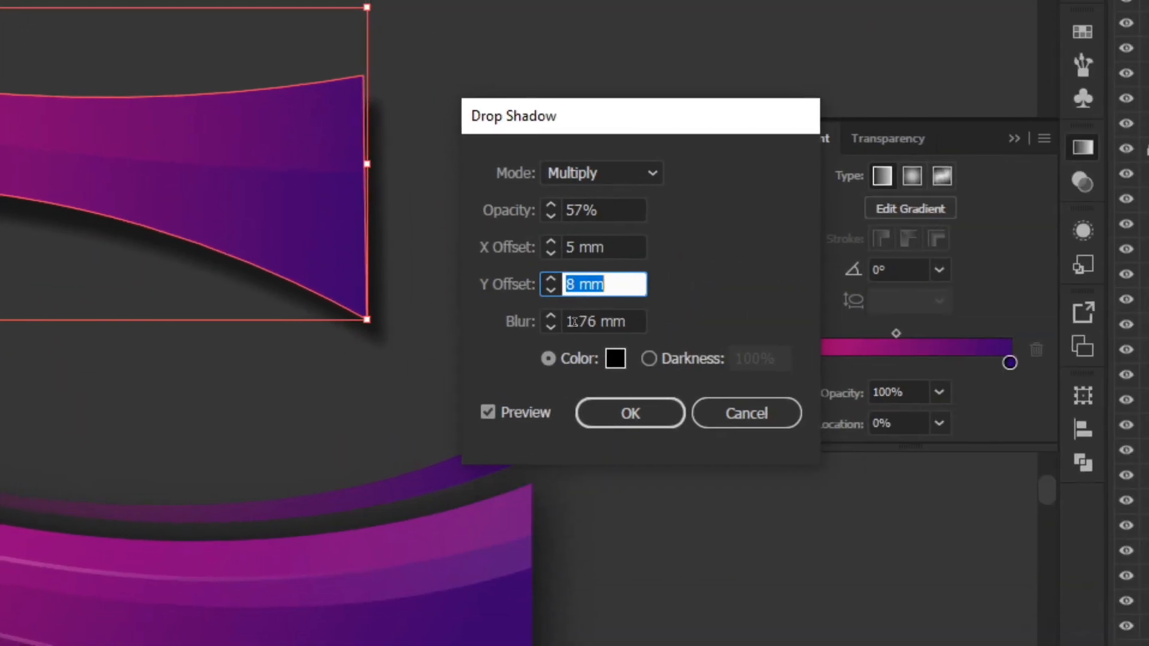
left_click(844, 474)
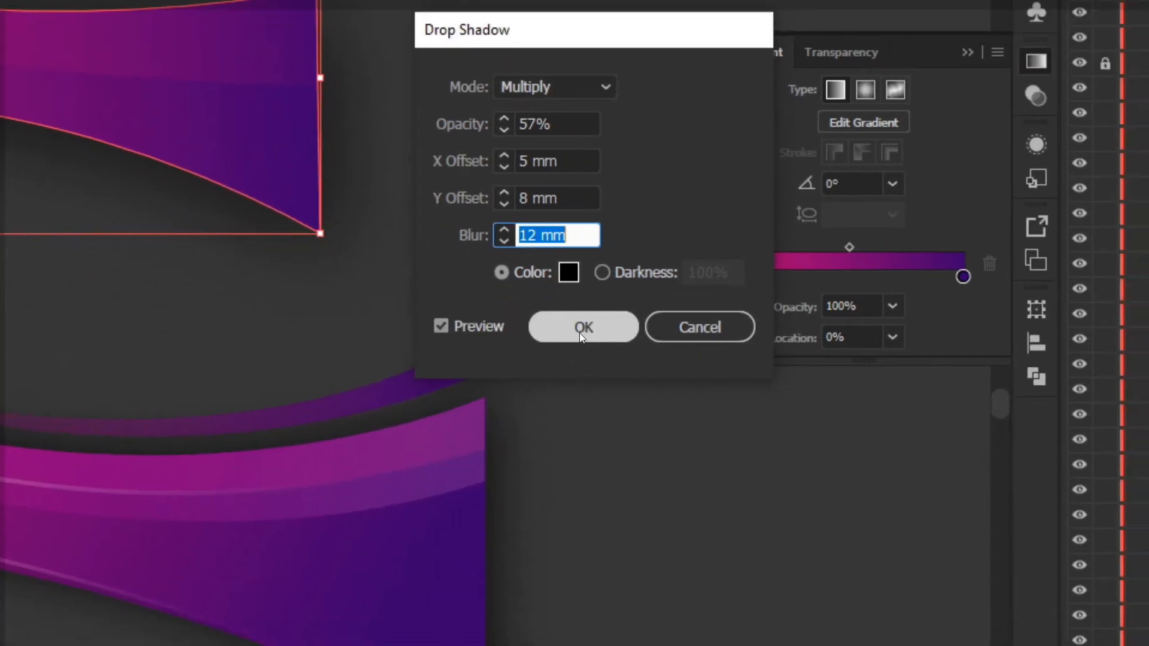
left_click(579, 333)
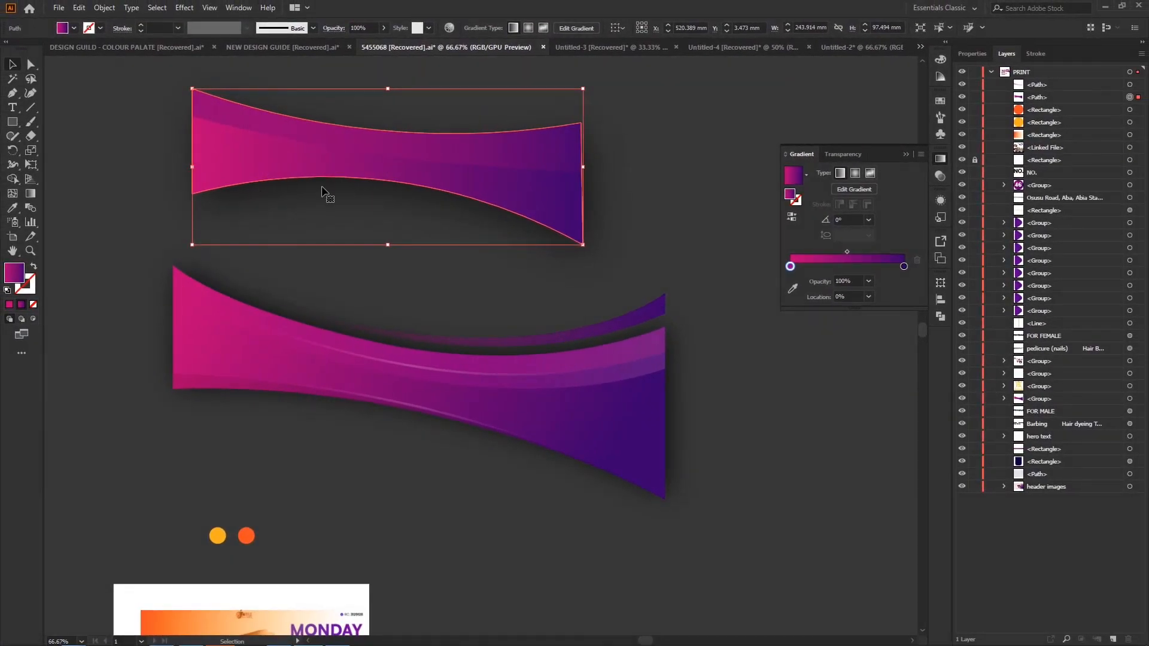
left_click(186, 9)
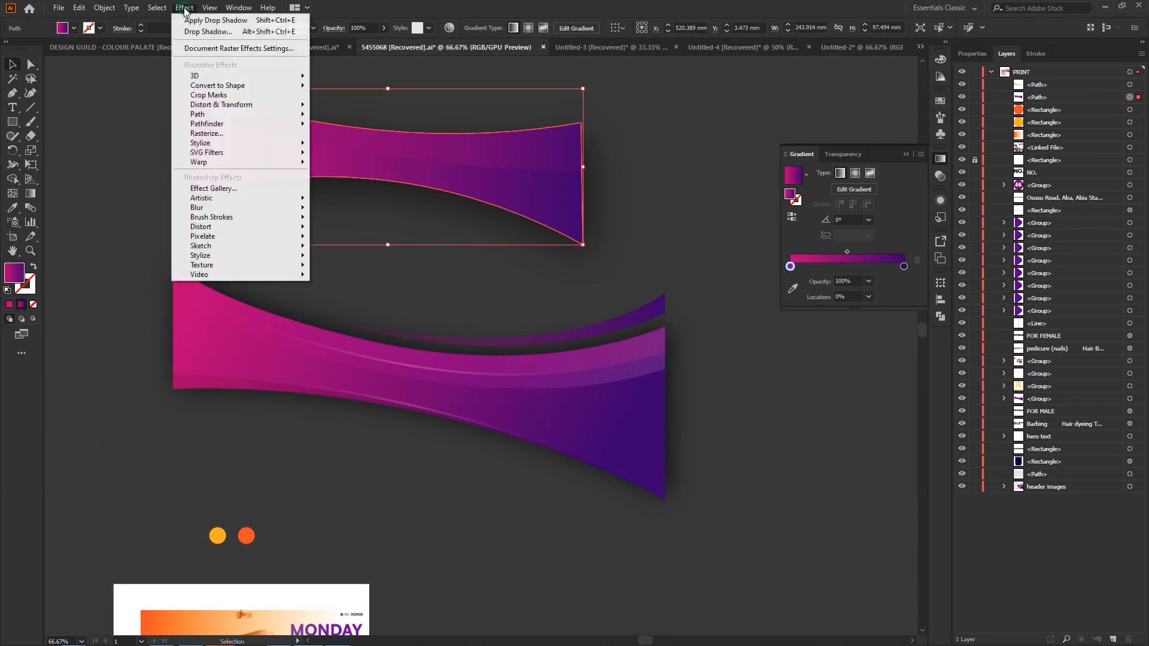
mouse_move(238, 154)
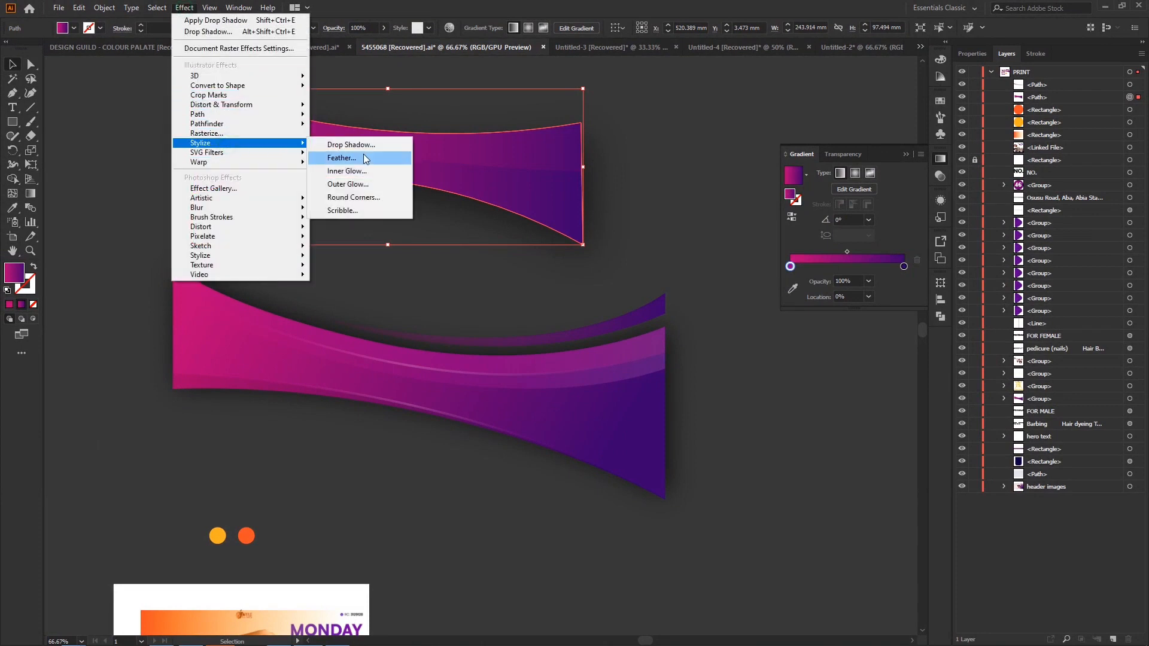
left_click(365, 146)
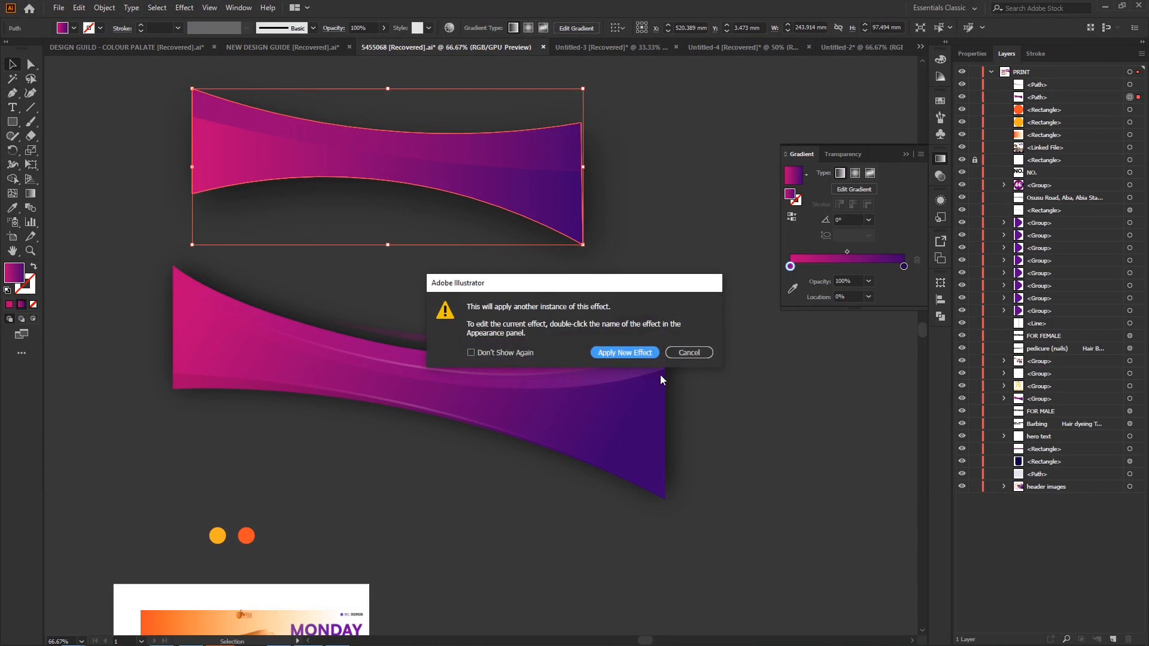
left_click(697, 354)
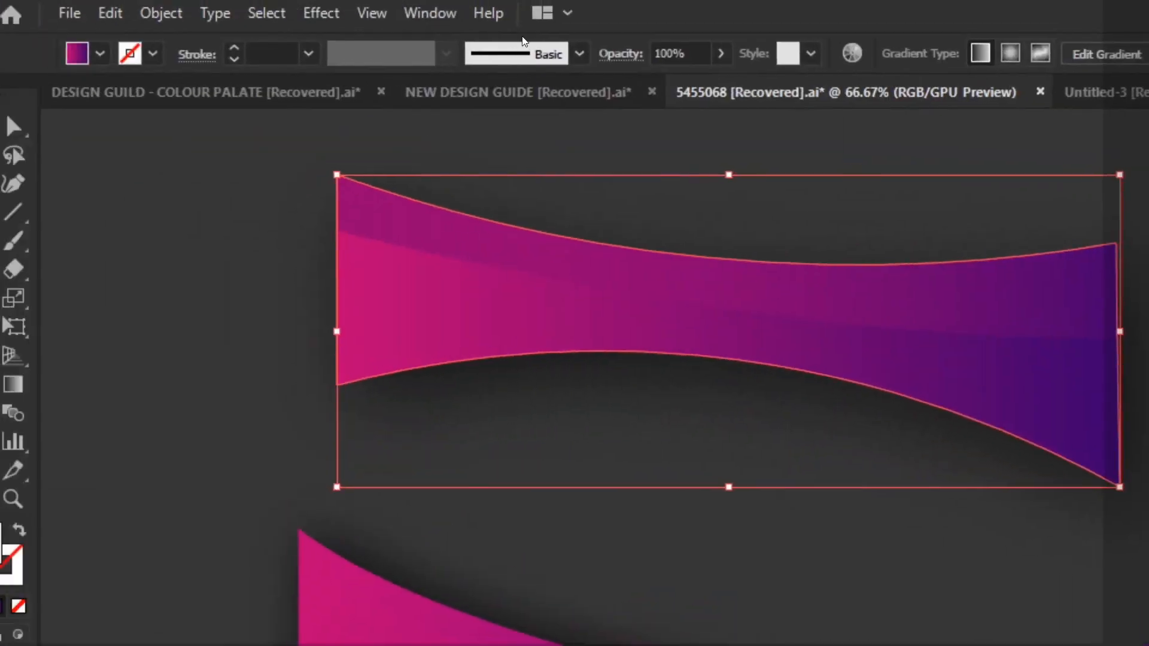
Reopen the new ribbon's existing Drop Shadow settings from its Appearance attributes and close them without editing.
left_click(429, 13)
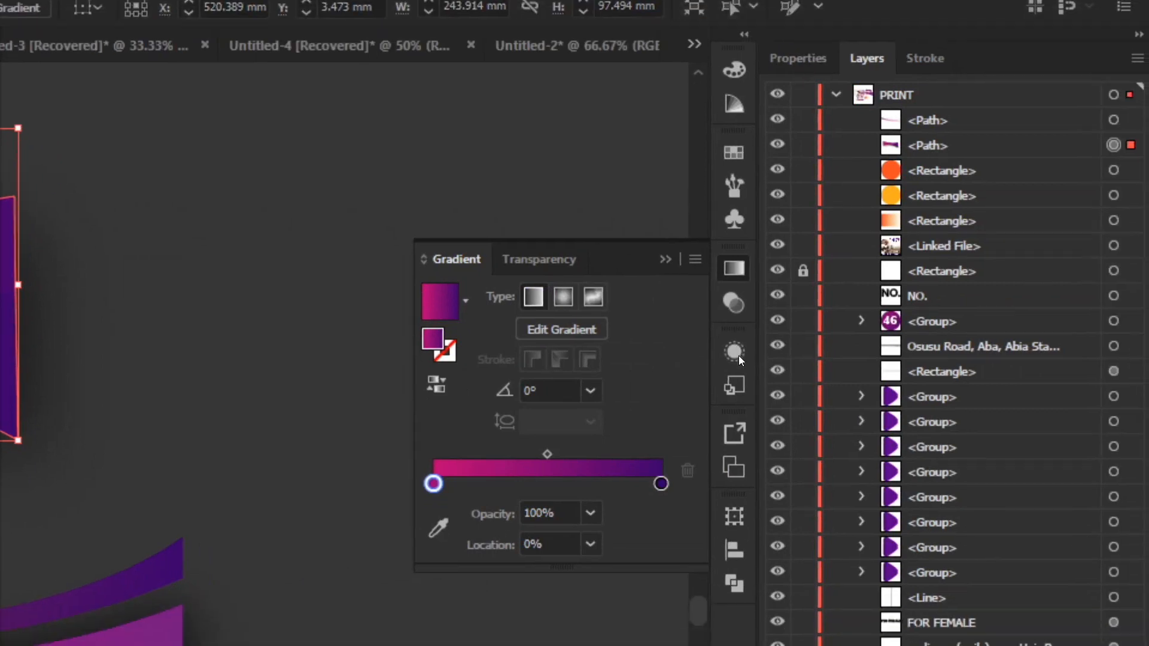
left_click(739, 356)
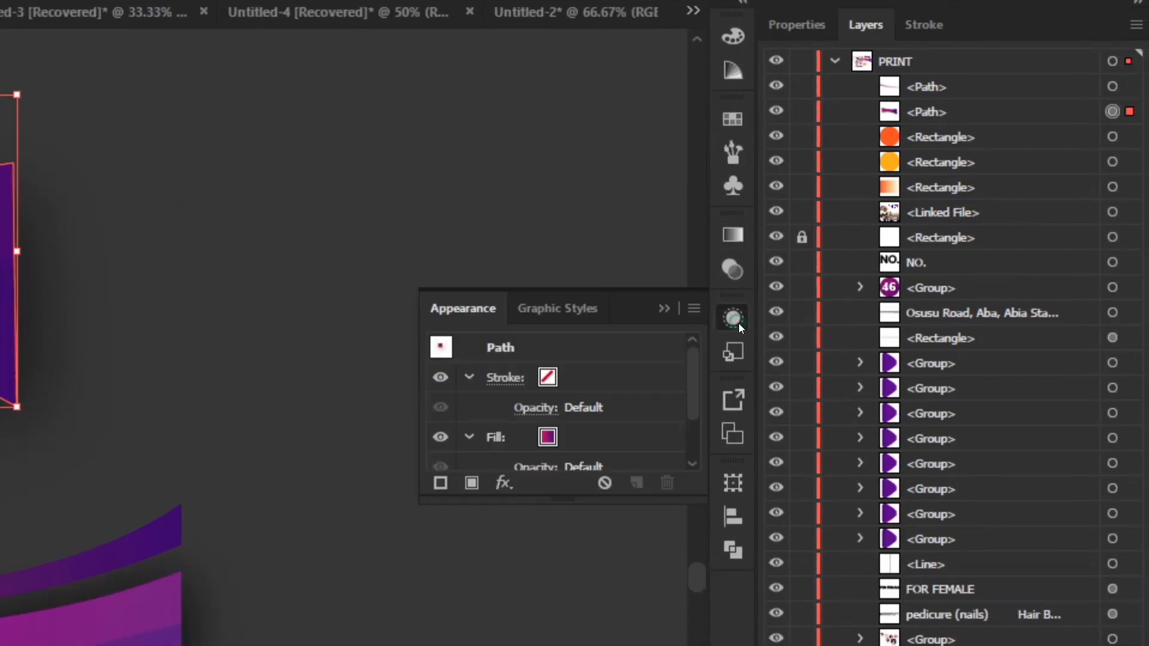
scroll(526, 422, "down", 2)
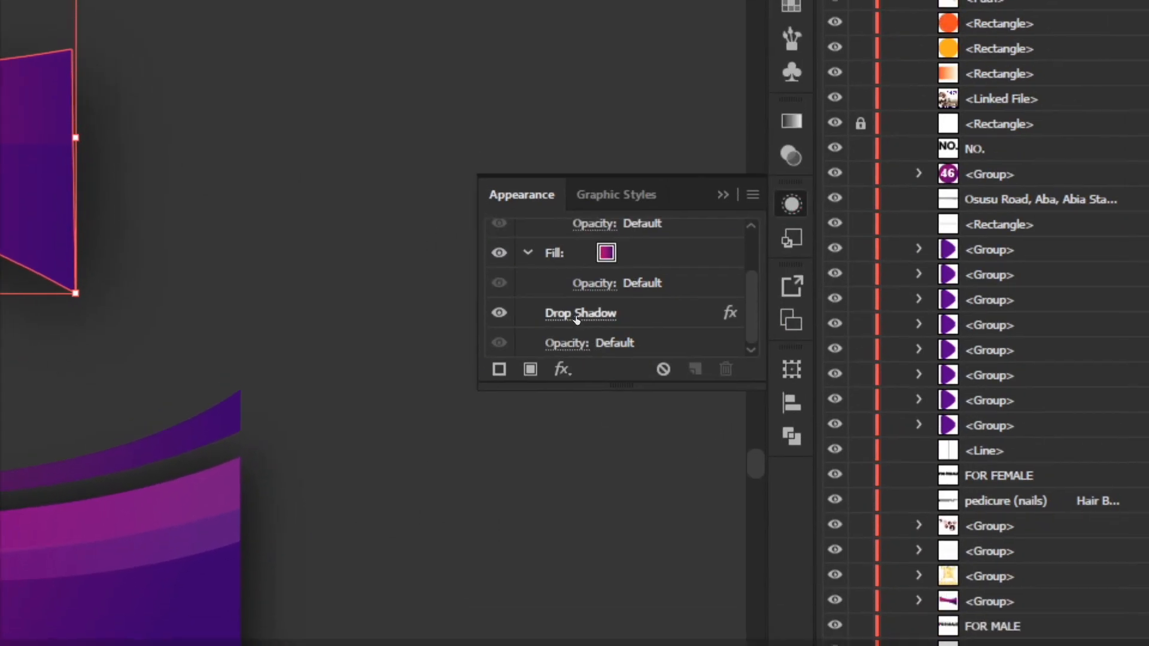
left_click(569, 323)
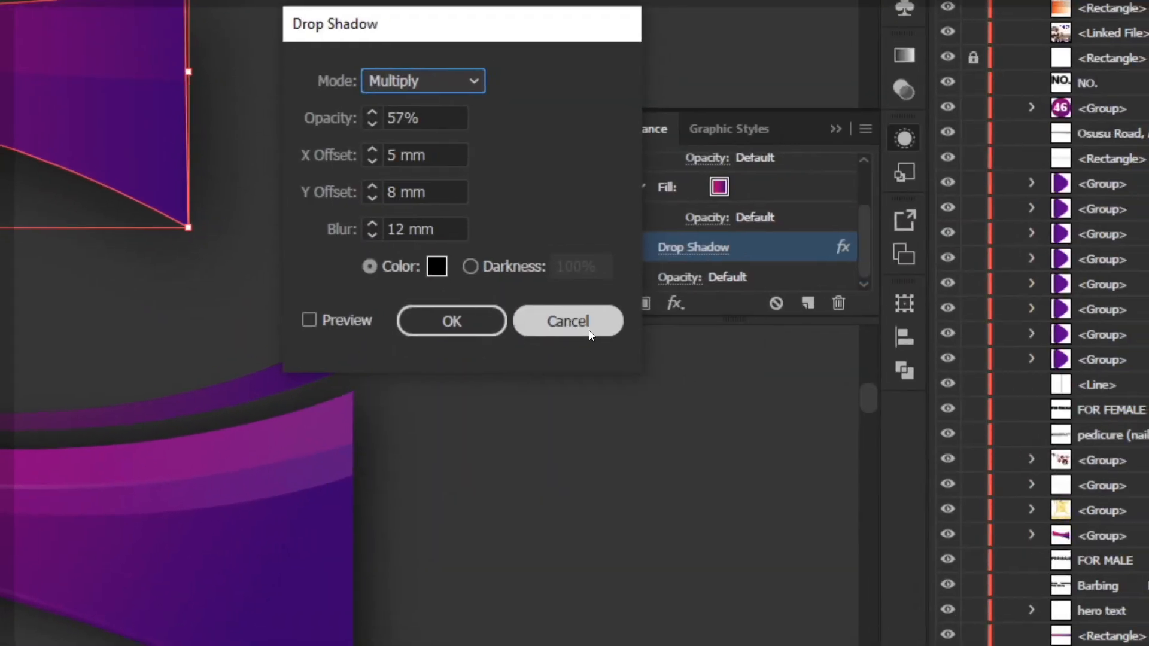
left_click(589, 330)
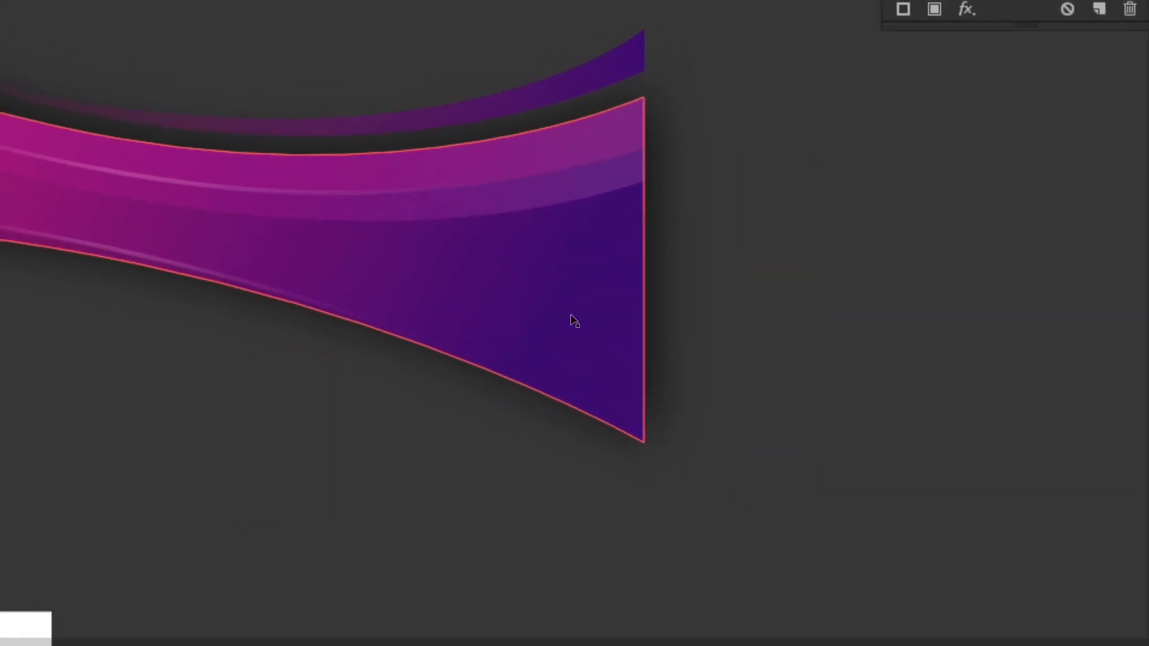
Select the base shape inside the flyer's original ribbon group, examine its Drop Shadow settings, and close them without editing.
left_click(574, 322)
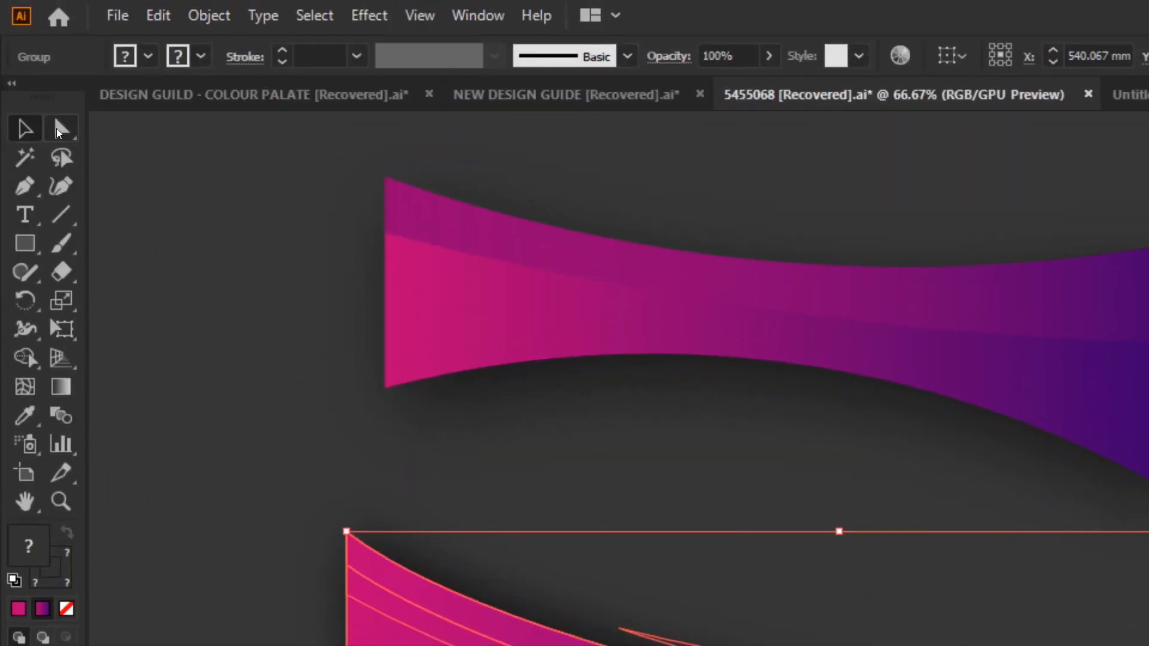
left_click(58, 128)
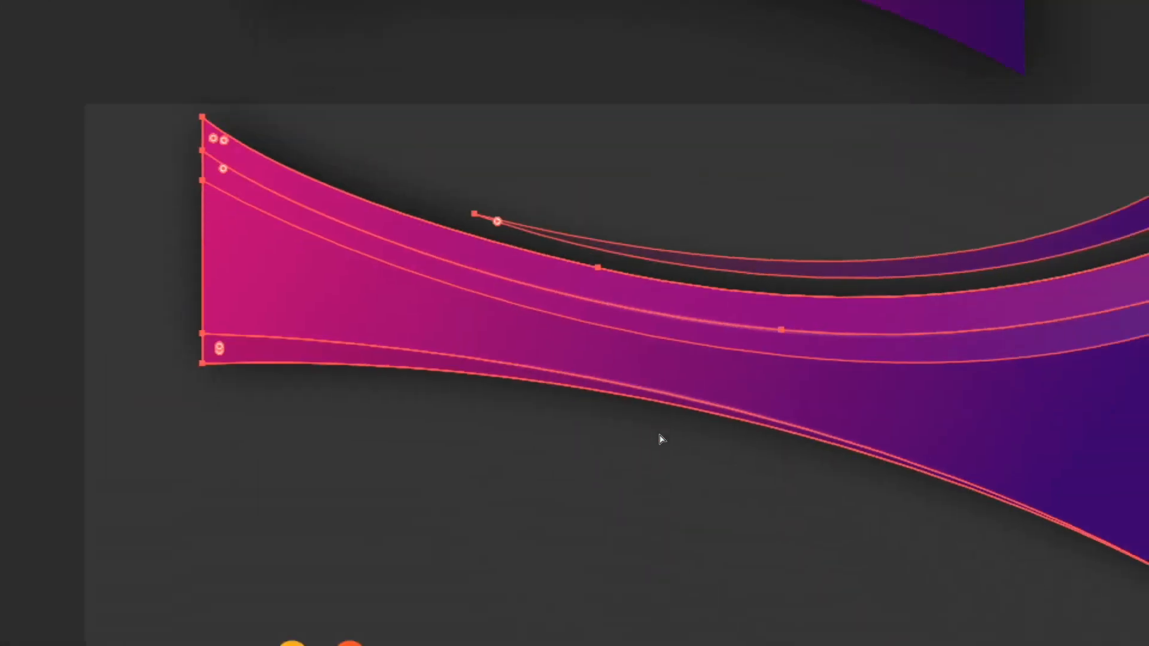
left_click(617, 498)
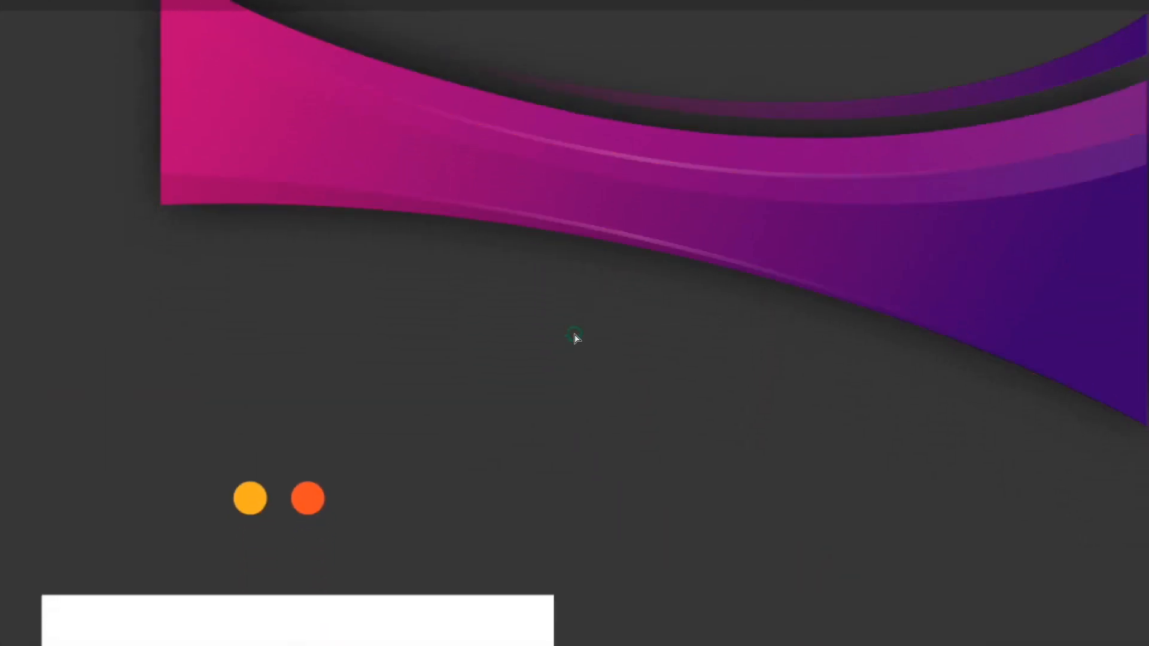
left_click(909, 405)
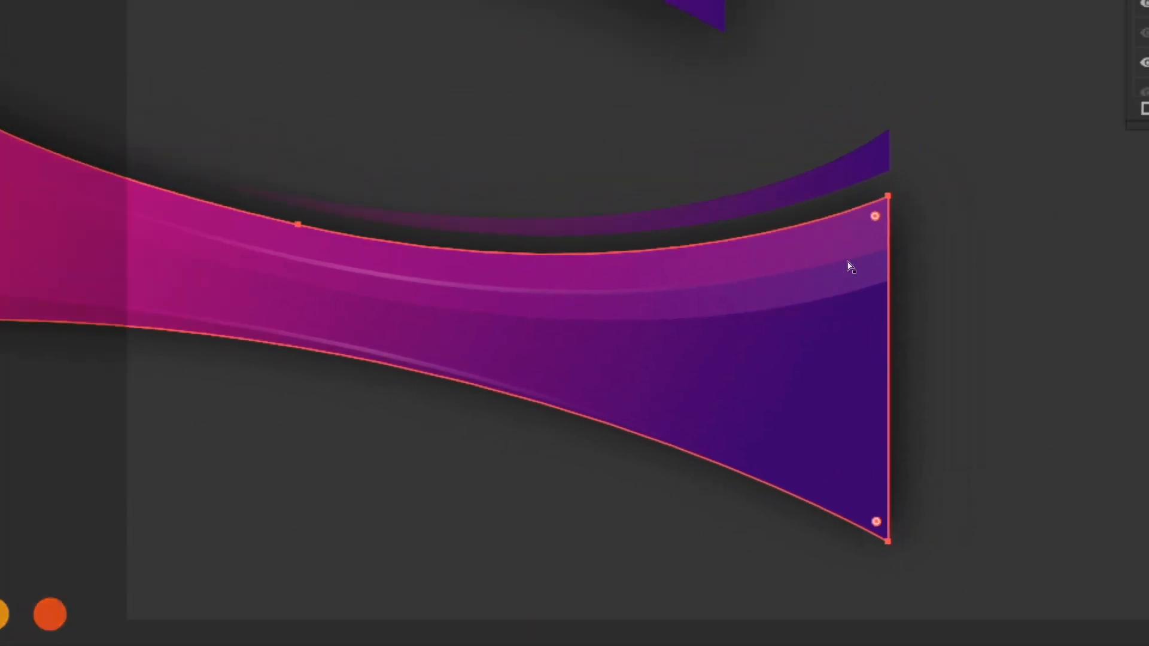
scroll(771, 254, "down", 2)
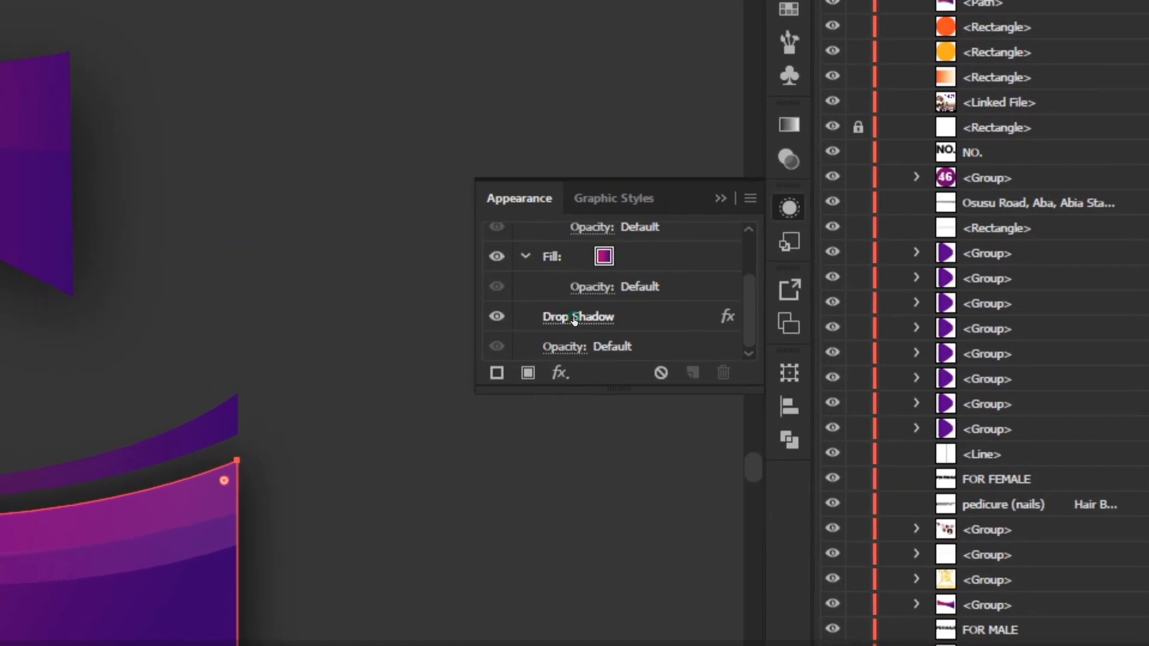
left_click(554, 282)
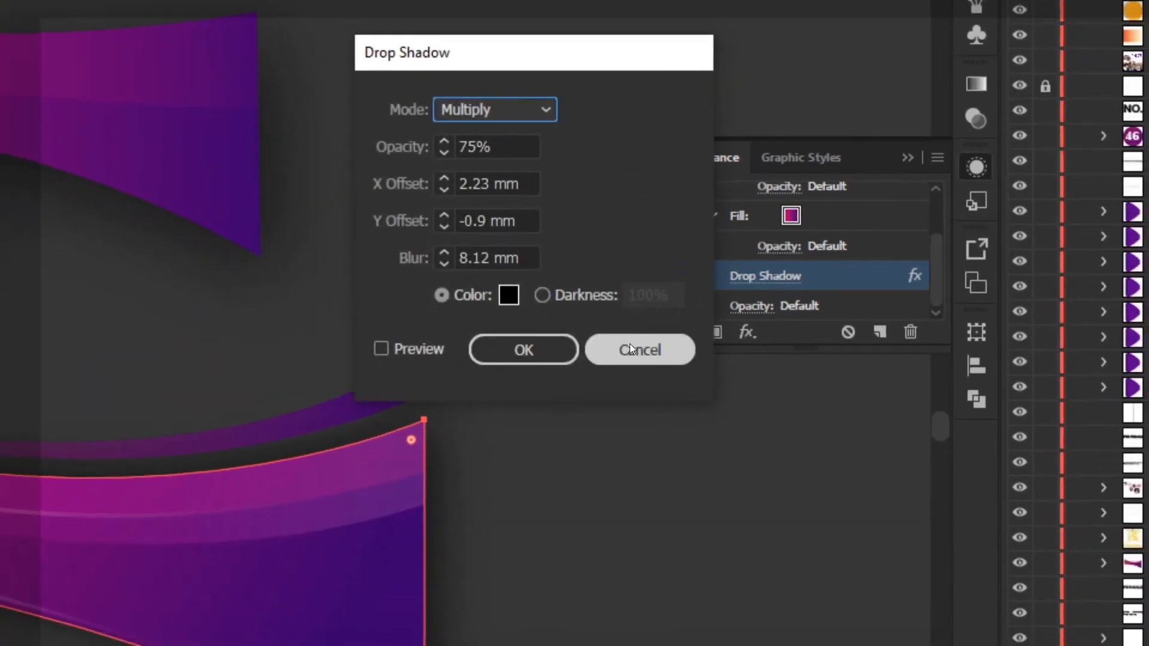
left_click(630, 349)
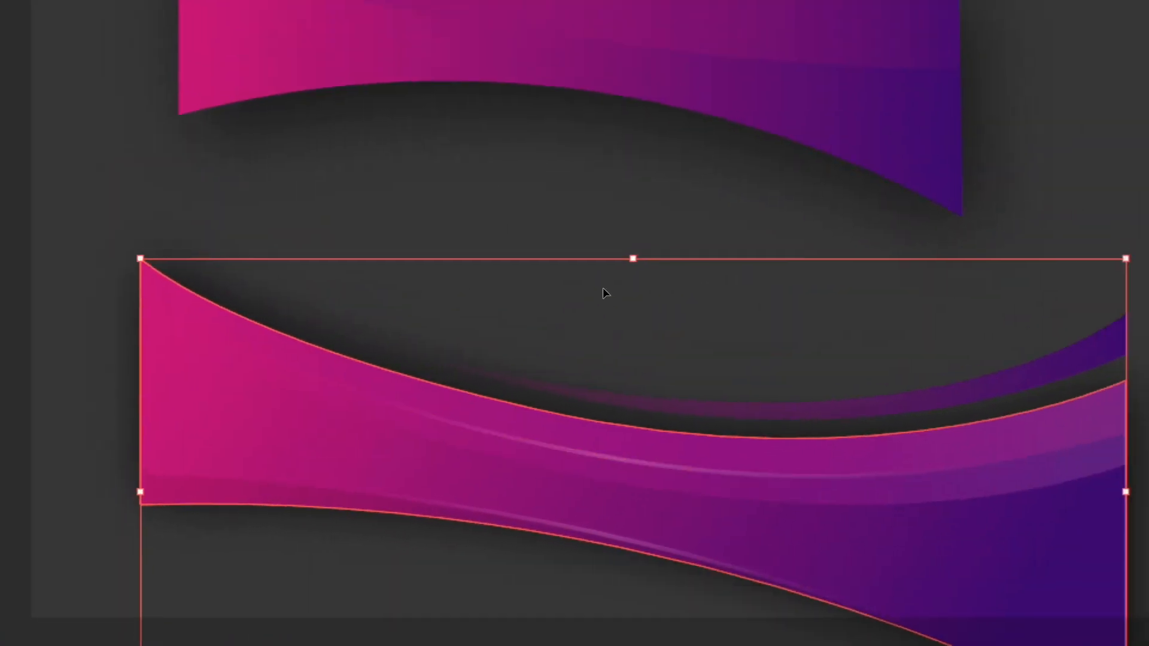
Undo the new ribbon's drop shadow and overlapping bands, back to a single curved gradient shape.
key("a")
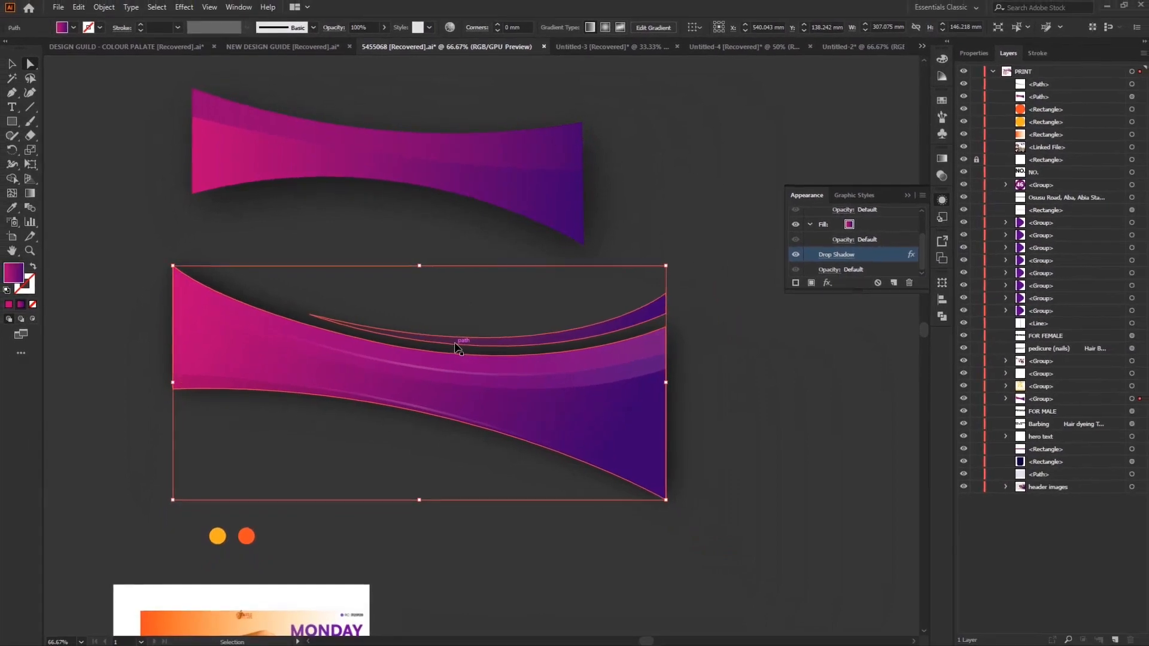
key("ctrl+minus")
key("ctrl+minus")
key("ctrl+minus")
key("ctrl+minus")
key("ctrl+minus")
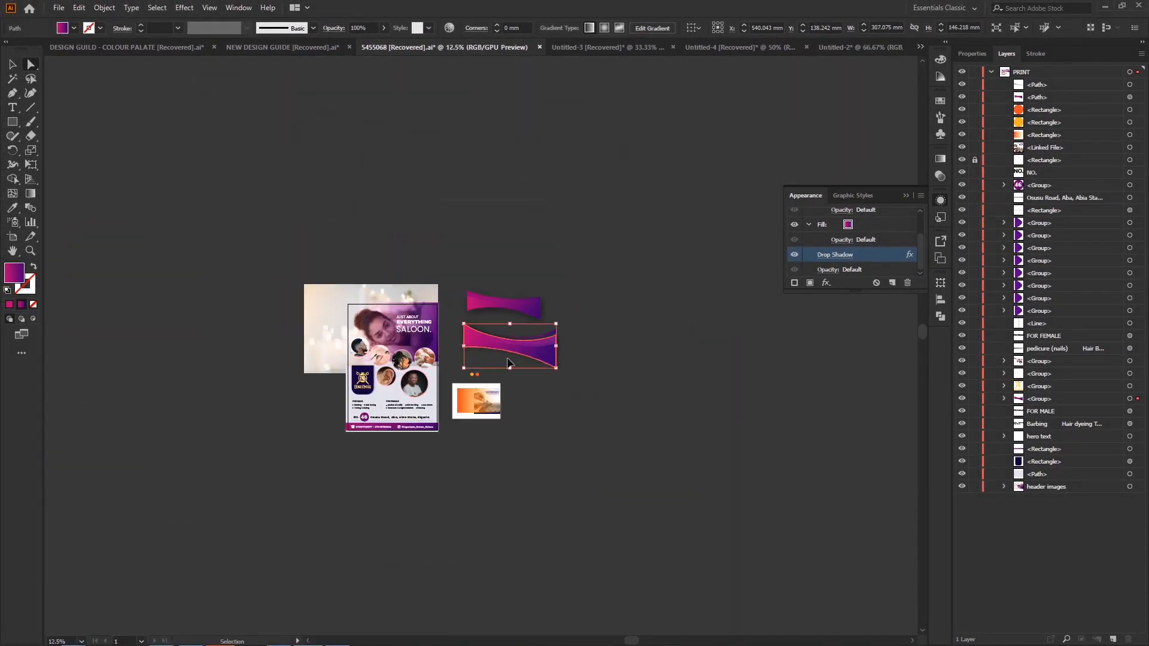
key("ctrl+z")
key("ctrl+z")
key("ctrl+z")
key("ctrl+z")
key("ctrl+z")
key("ctrl+z")
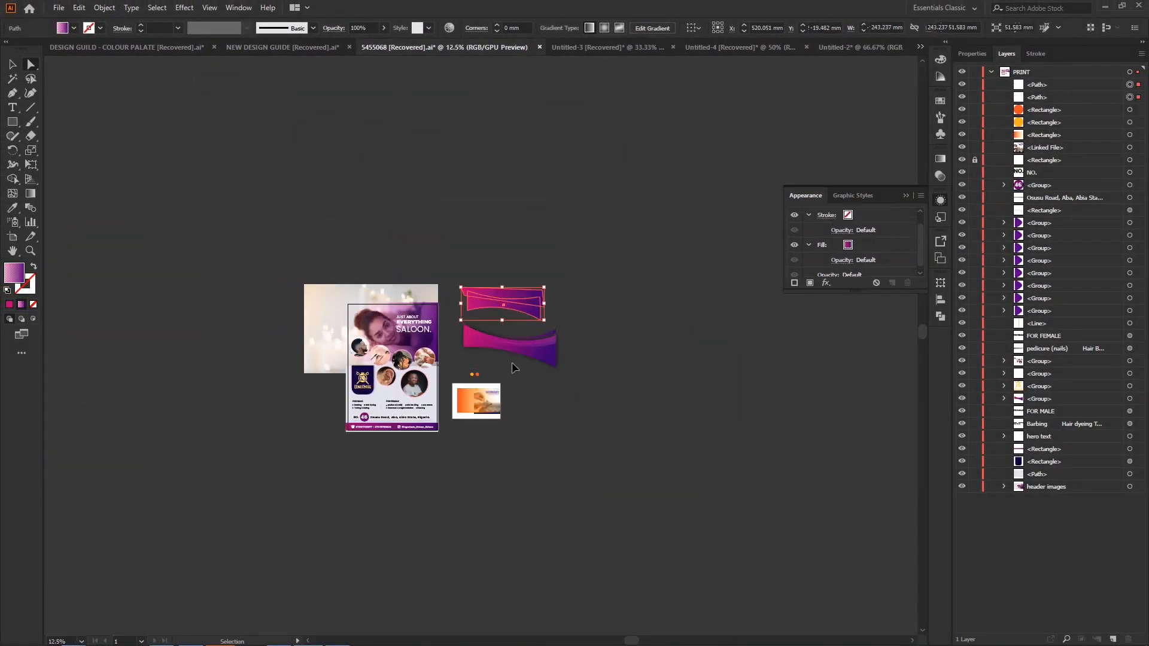
key("ctrl+z")
key("ctrl+z")
key("ctrl+z")
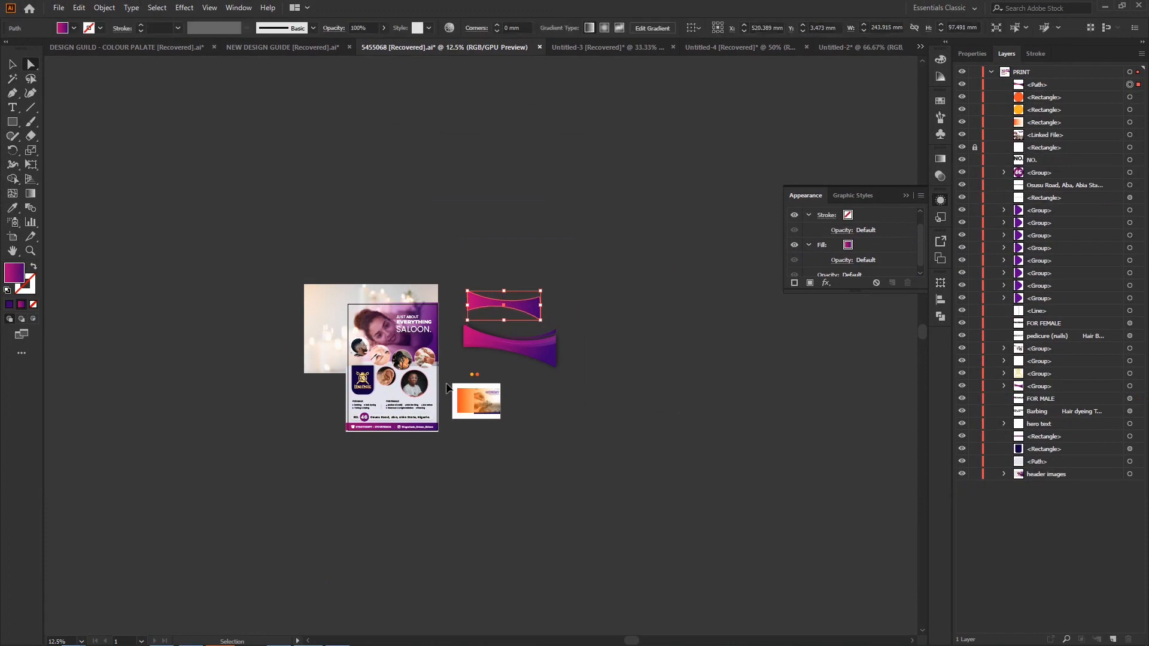
Undo the new ribbon's curve edits, back to a plain pink-to-purple gradient rectangle.
key("ctrl+plus")
key("ctrl+plus")
key("ctrl+plus")
scroll(431, 385, "left", 5)
scroll(431, 384, "down", 5)
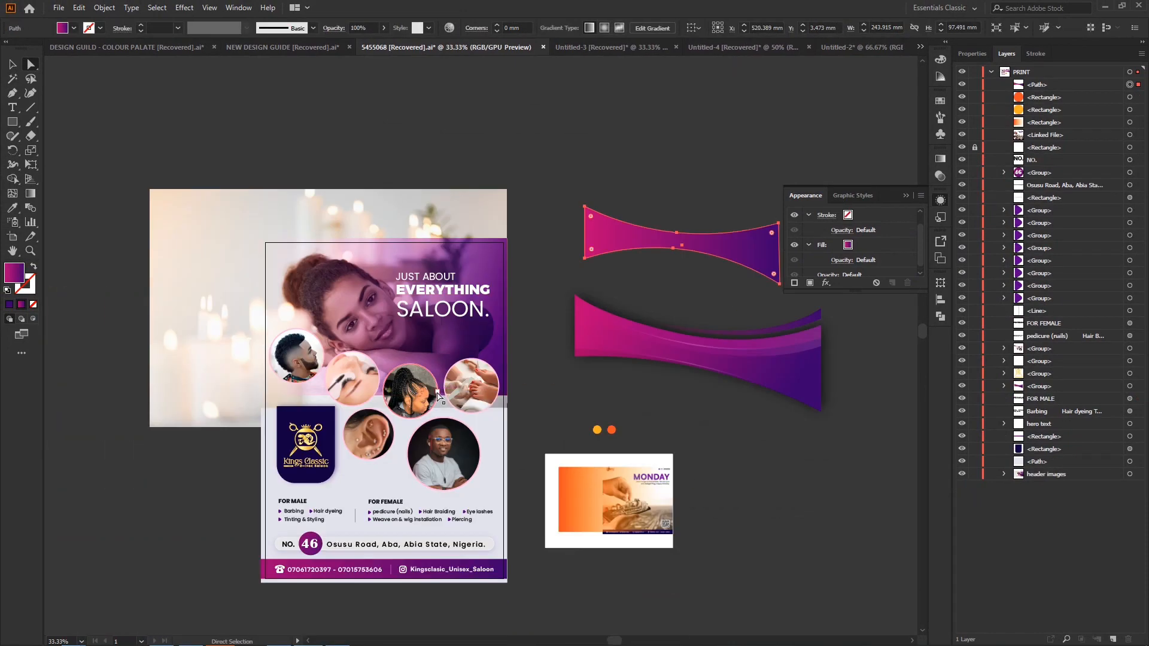
key("ctrl+z")
key("ctrl+z")
key("ctrl+z")
key("ctrl+z")
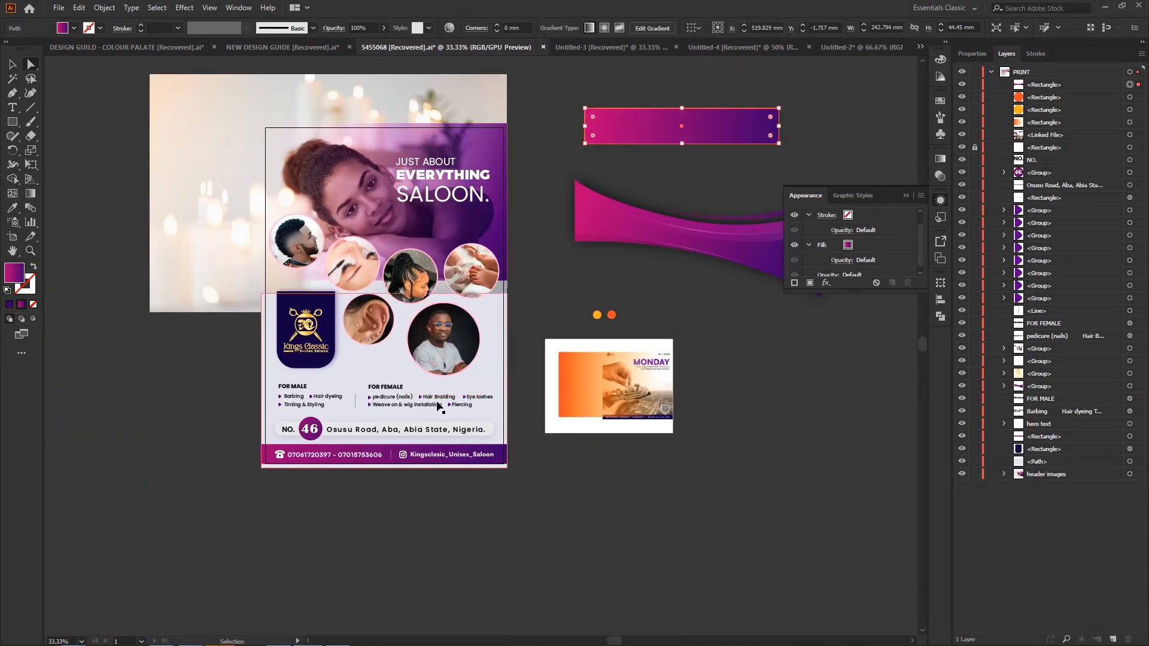
Undo further, past the gradient rectangle's creation and the original ribbon's move off the flyer, to the orange rectangle's transparent fade.
key("ctrl+z")
key("ctrl+z")
key("ctrl+z")
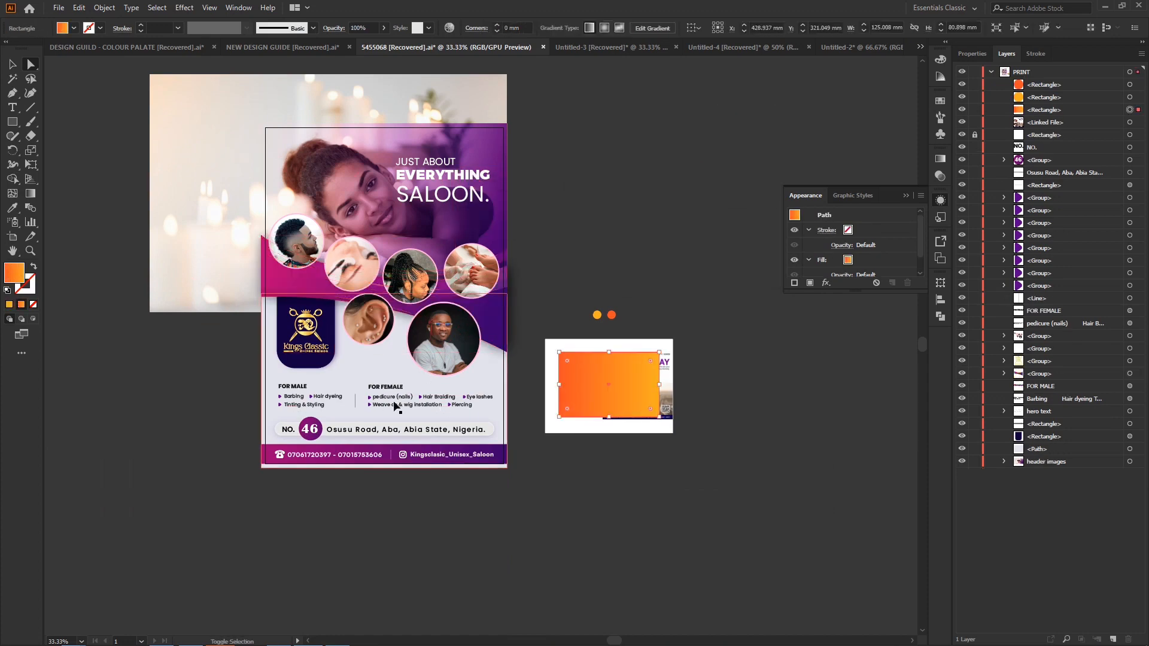
key("ctrl+z")
key("ctrl+z")
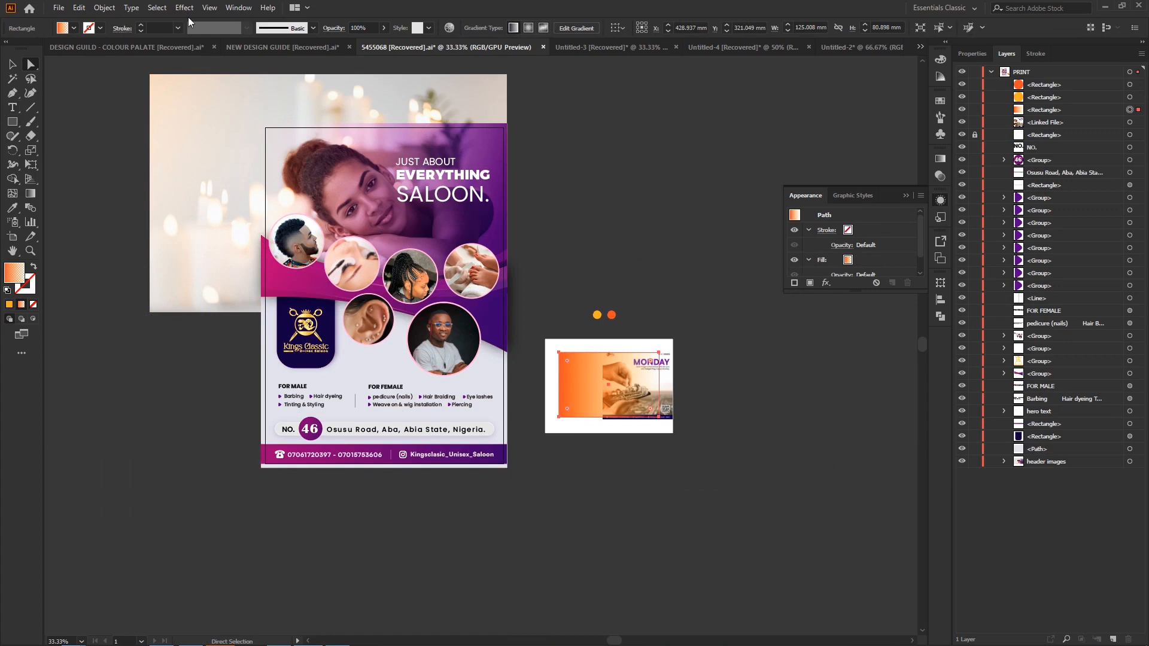
Switch the document to Trim View to show only the artwork inside the flyer's artboard.
left_click(210, 8)
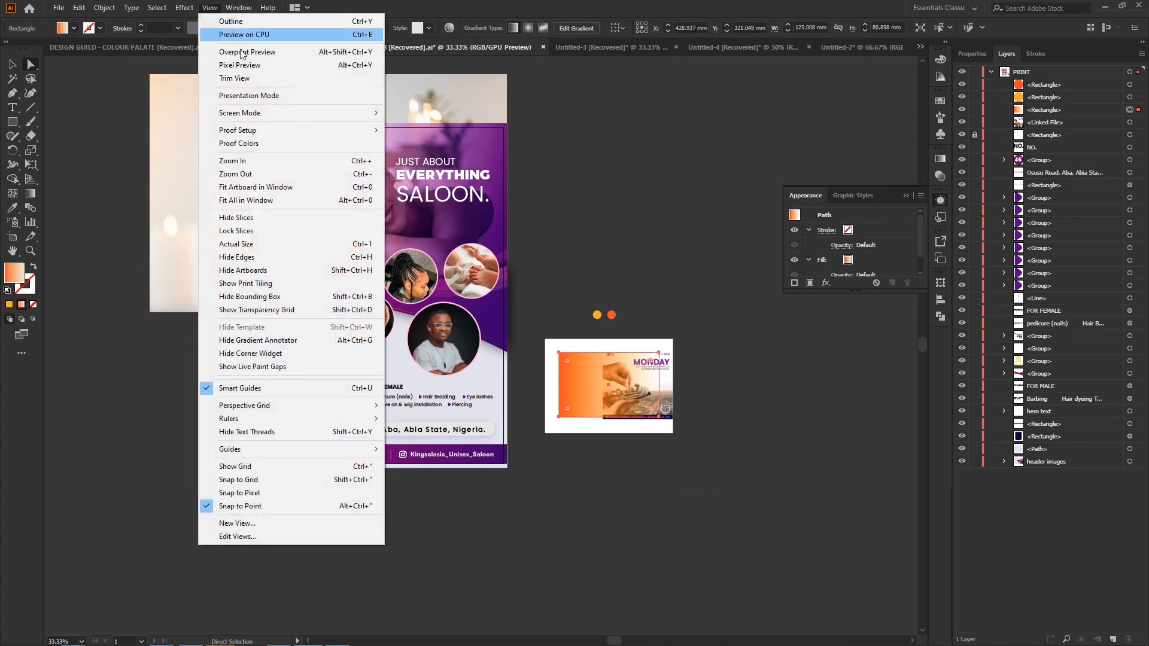
left_click(251, 78)
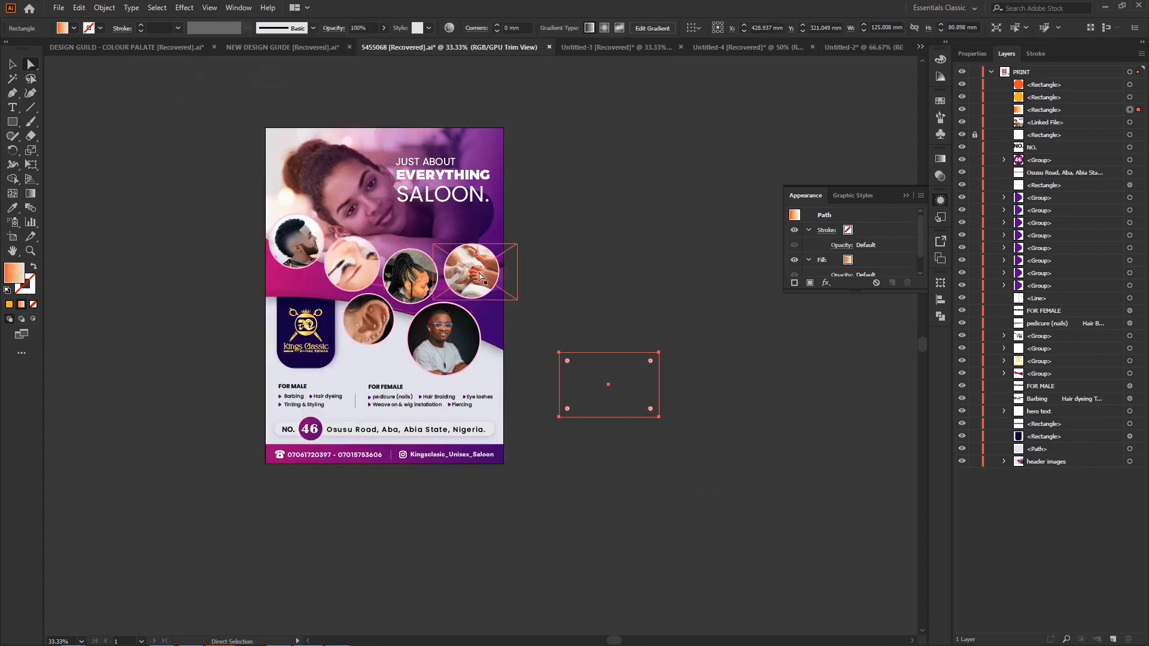
left_click(410, 274)
key("ctrl+=")
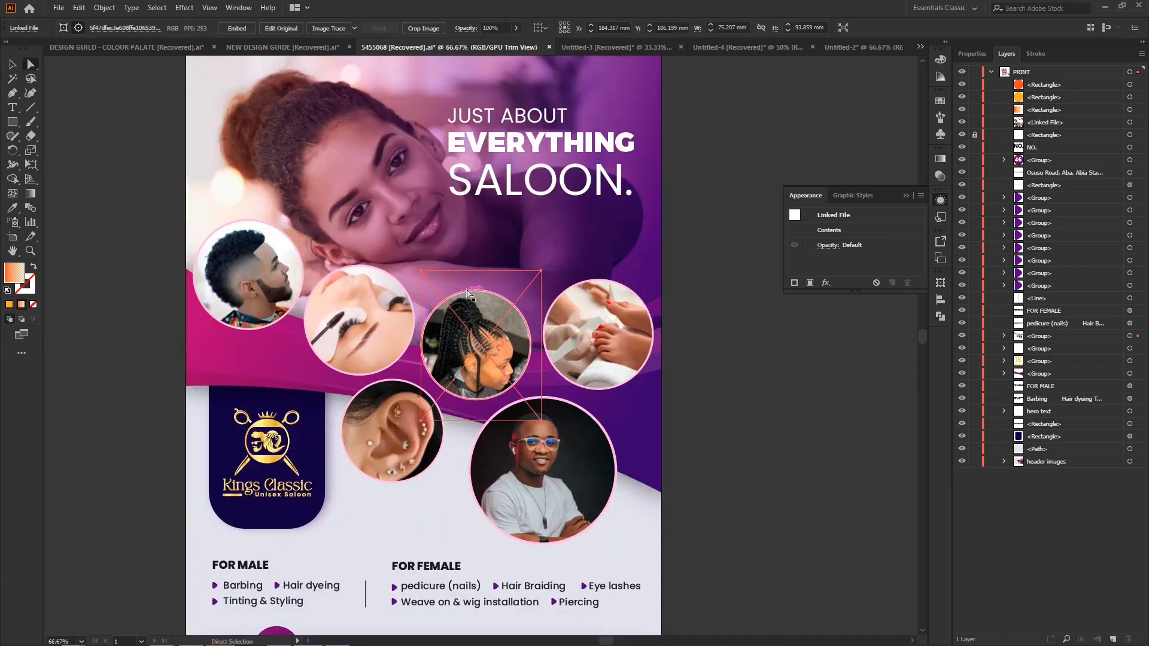
scroll(502, 275, "down", 4)
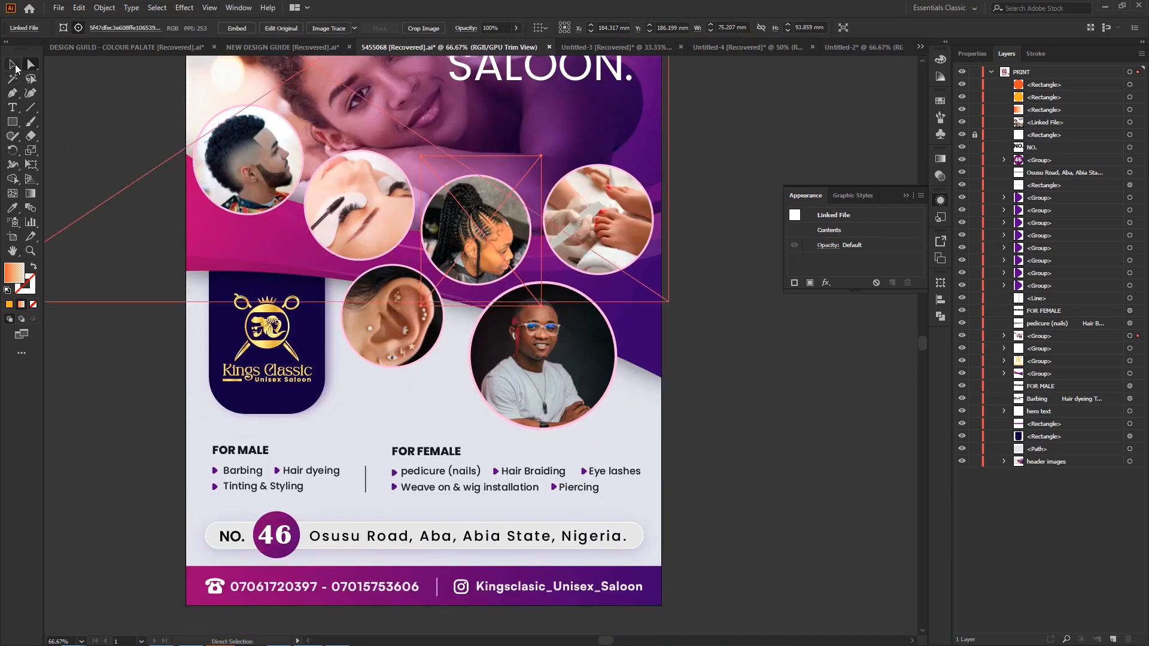
Try hiding the whole group of circular photos on the flyer, and undo the hiding.
left_click(12, 64)
left_click(532, 358)
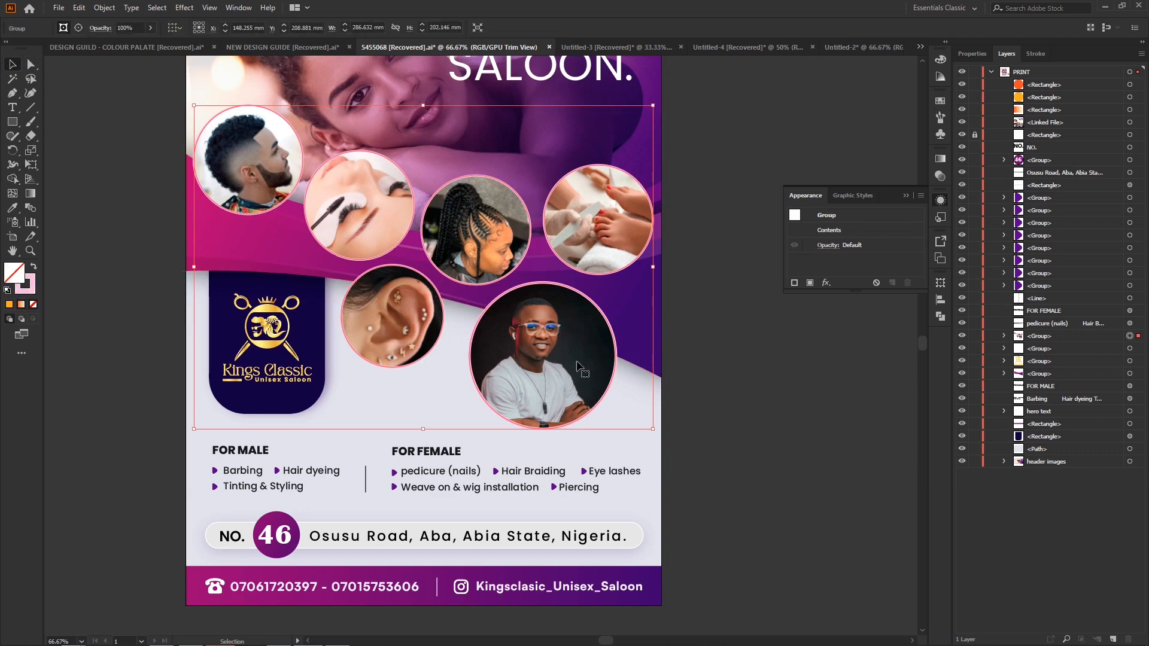
key("a")
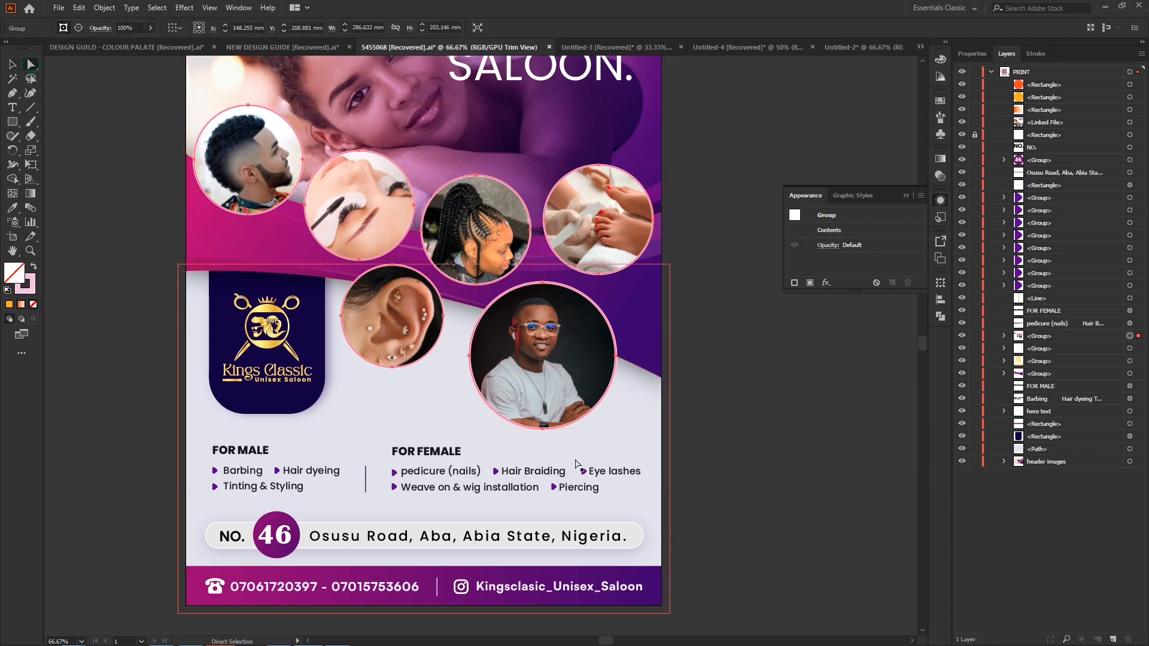
left_click(740, 431)
left_click(536, 342)
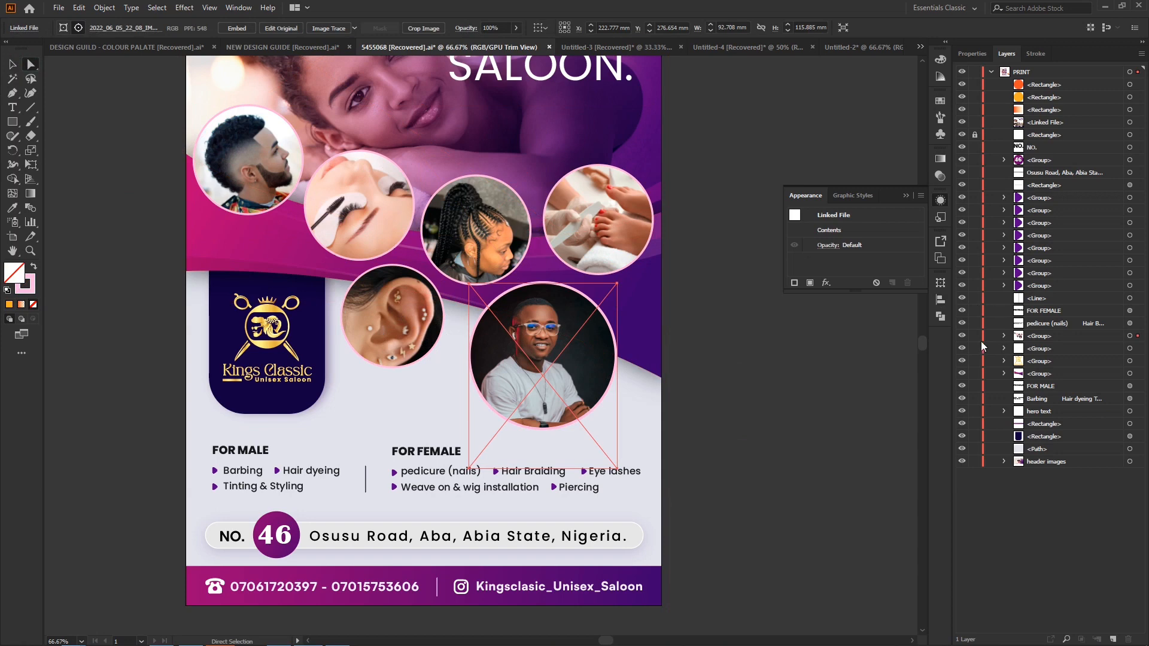
left_click(963, 336)
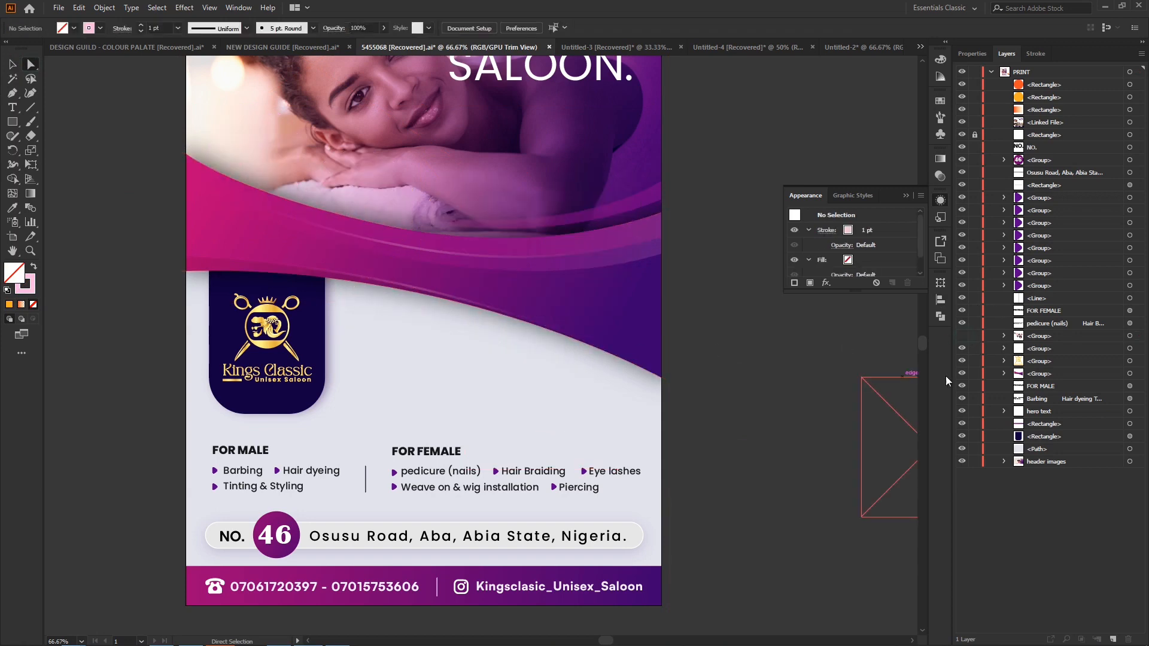
key("ctrl+z")
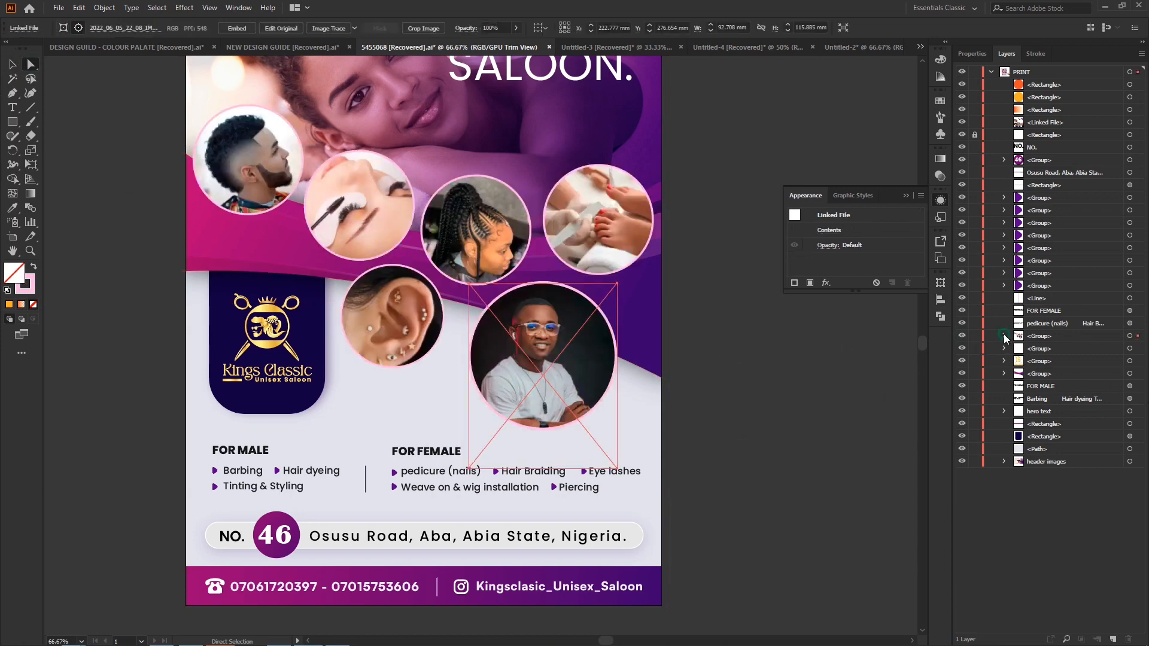
Expand the photo group, hide the portrait and ear-piercing clip groups to view the ribbon behind them, and undo both changes.
left_click(1004, 336)
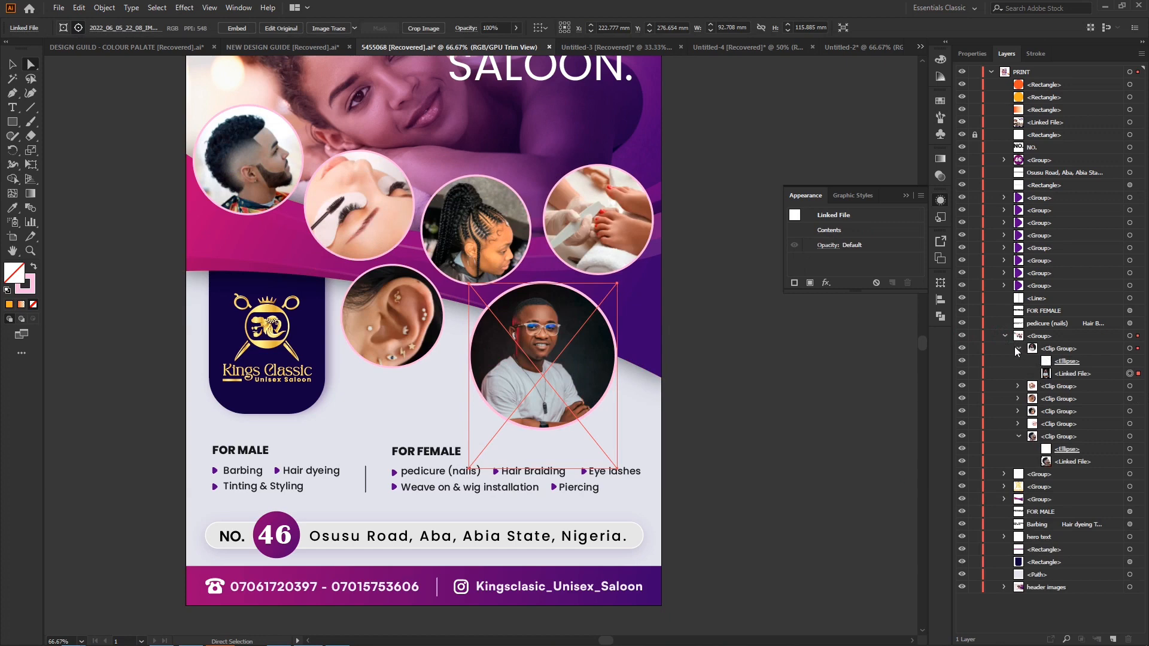
left_click(962, 349)
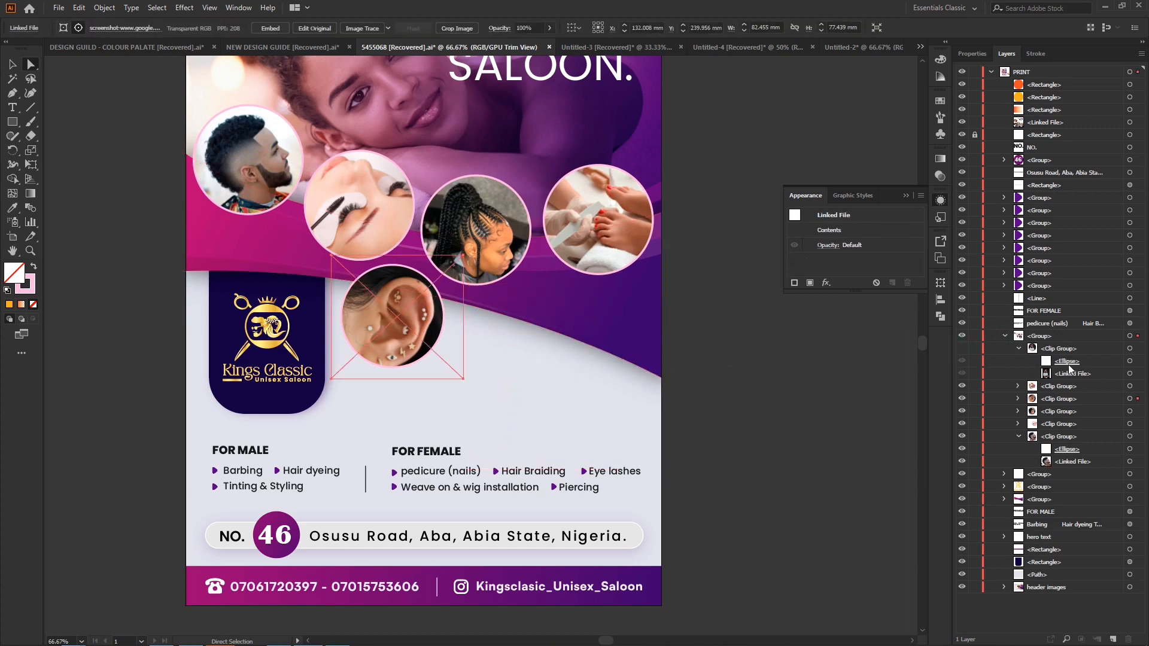
left_click(964, 399)
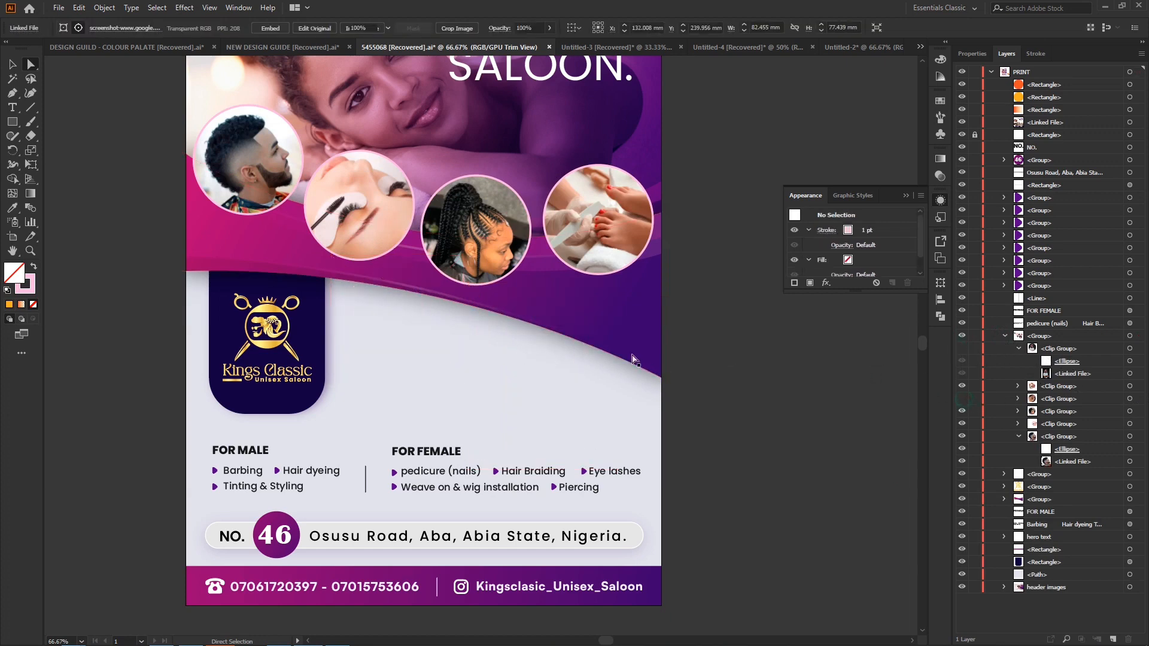
left_click(684, 372)
key("ctrl+minus")
key("ctrl+minus")
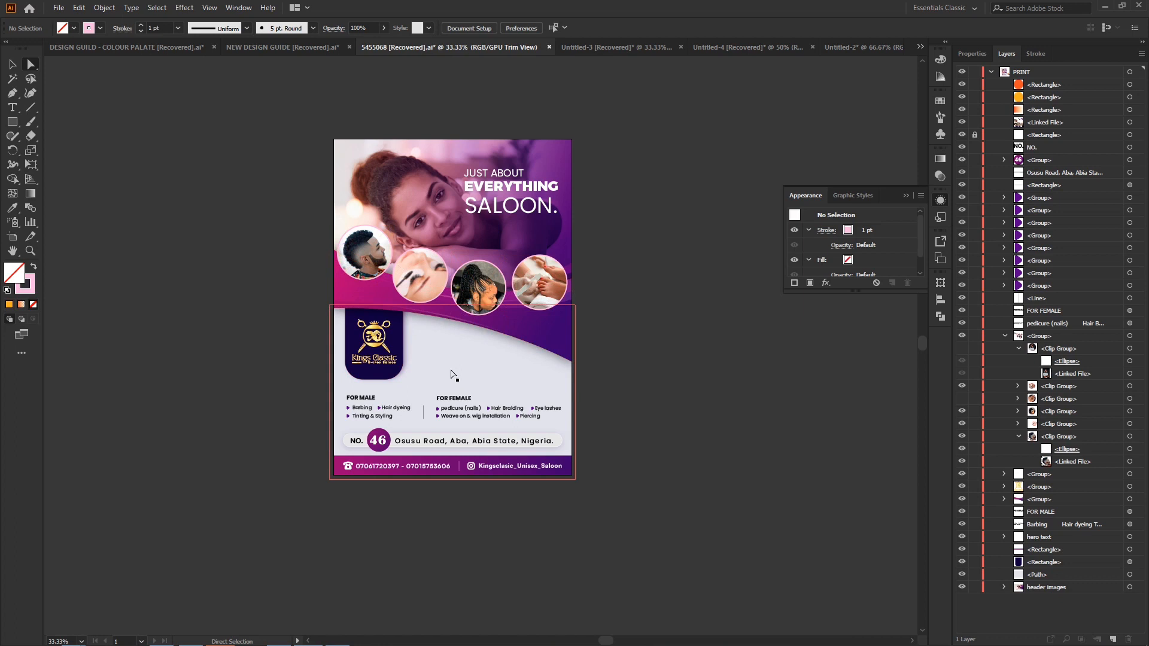
key("ctrl+z")
key("ctrl+z")
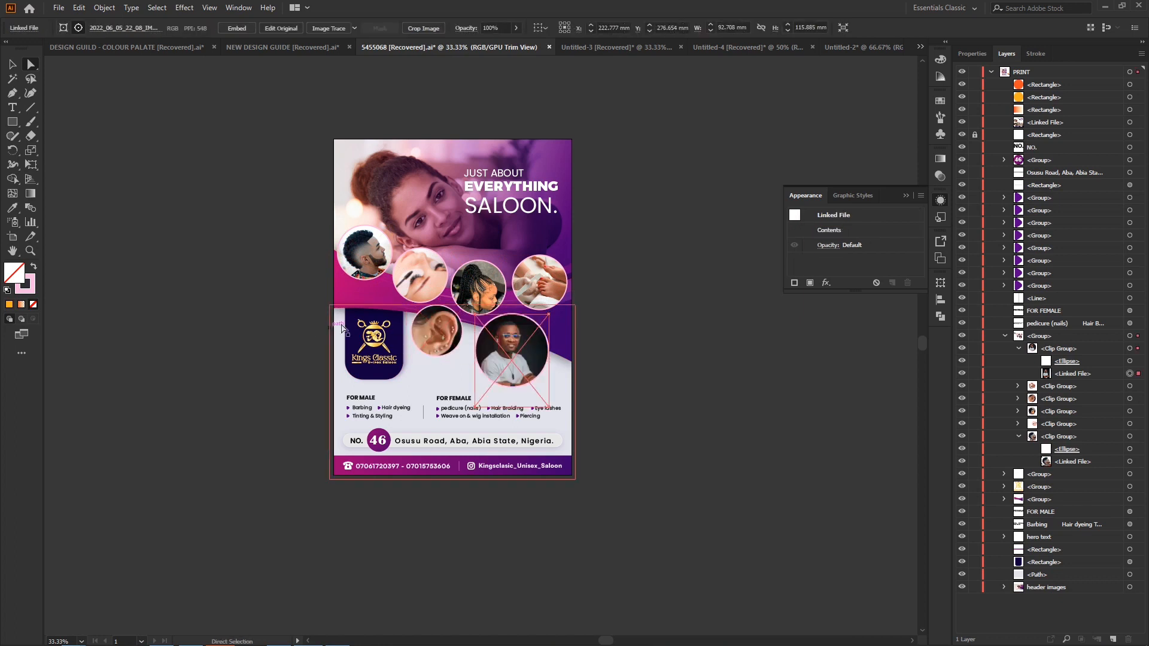
Select the portrait's clip group and test its placement over the ribbon, settling at about X 227 mm, Y 261 mm.
key("ctrl+plus")
key("ctrl+plus")
scroll(406, 287, "up", 1)
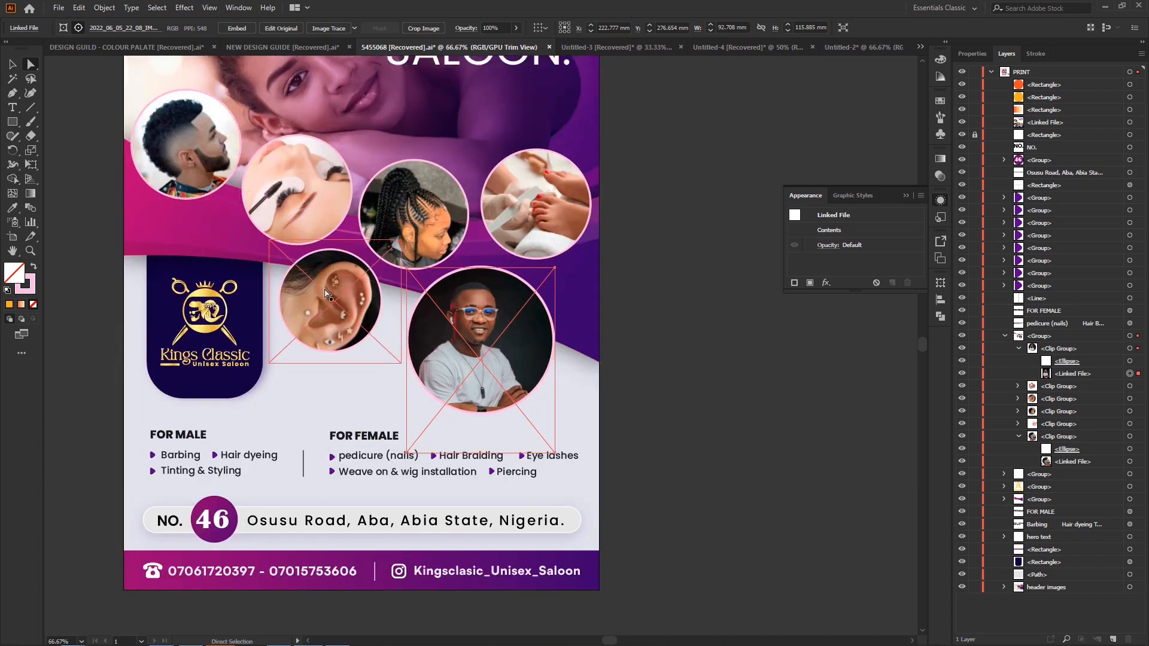
left_click(1139, 349)
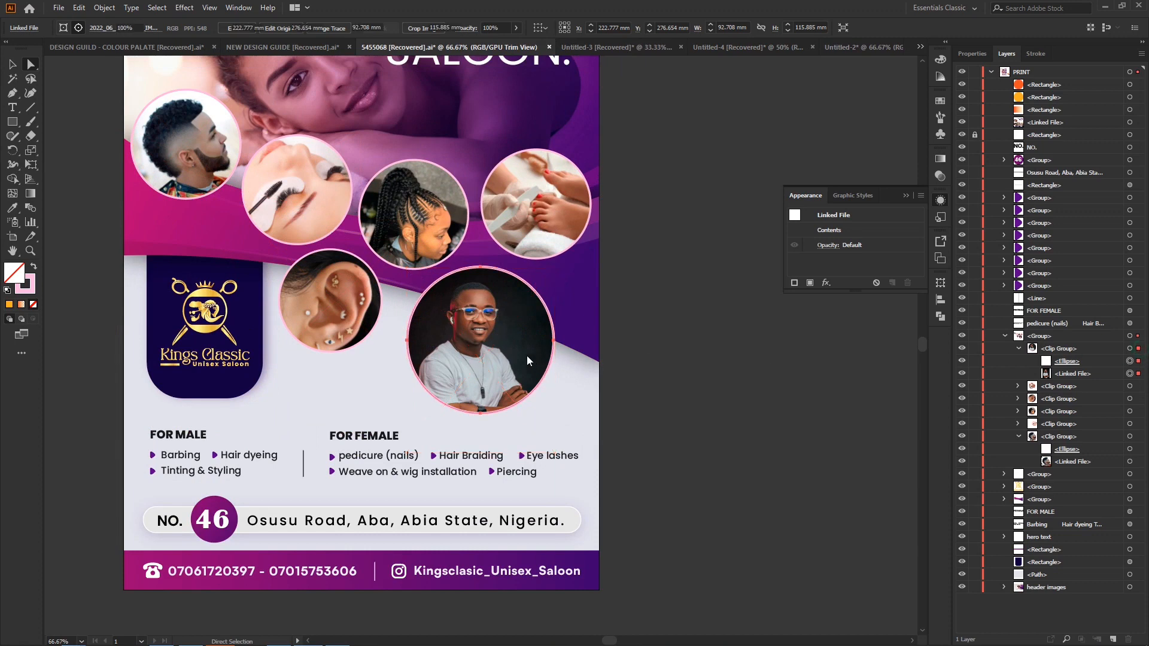
key("v")
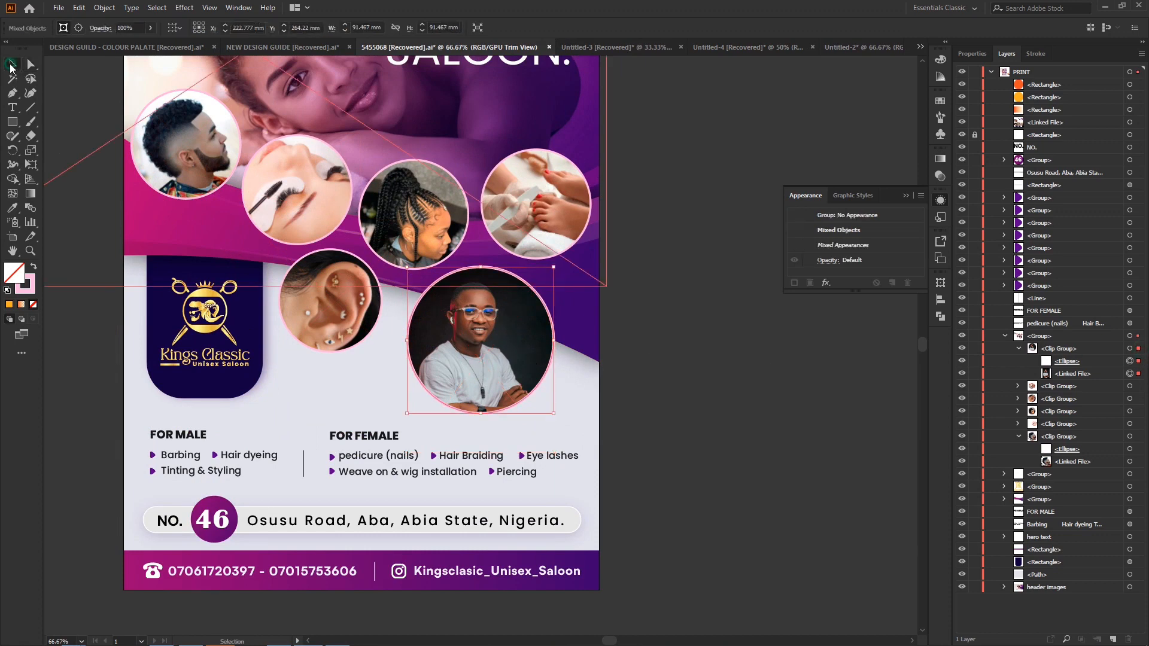
mouse_move(498, 324)
left_mouse_down()
mouse_move(479, 336)
mouse_move(464, 328)
mouse_move(449, 353)
mouse_move(600, 348)
mouse_move(457, 361)
mouse_move(486, 327)
mouse_move(497, 330)
mouse_move(482, 326)
left_mouse_up()
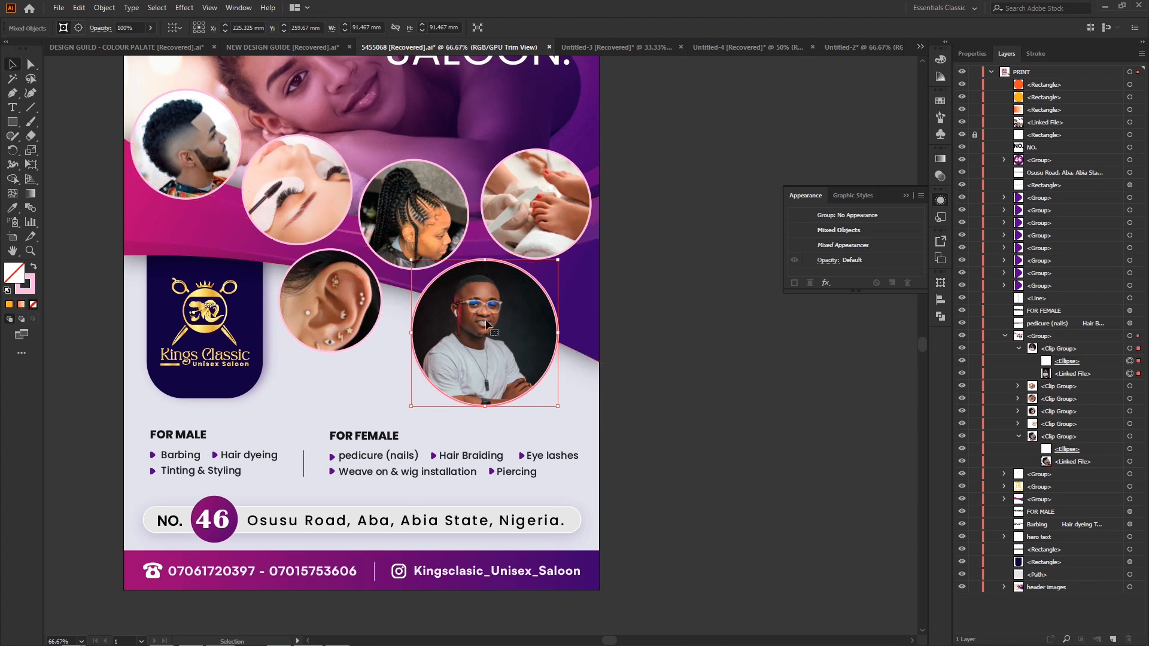
left_click_drag(482, 322, 505, 322)
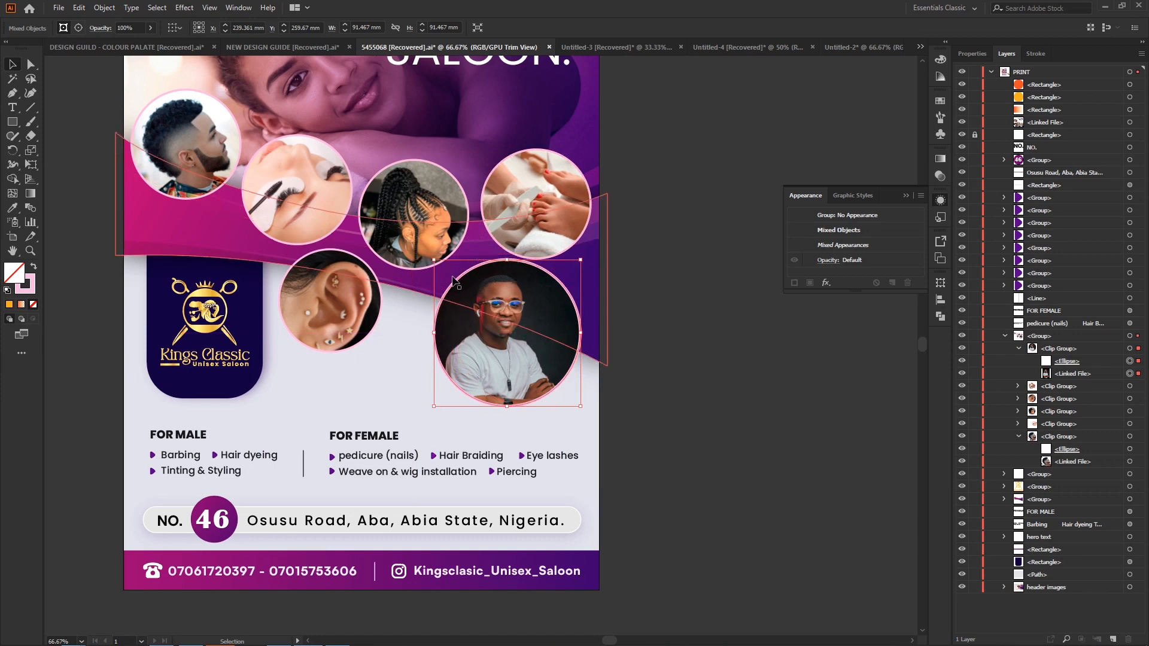
left_click_drag(508, 327, 492, 330)
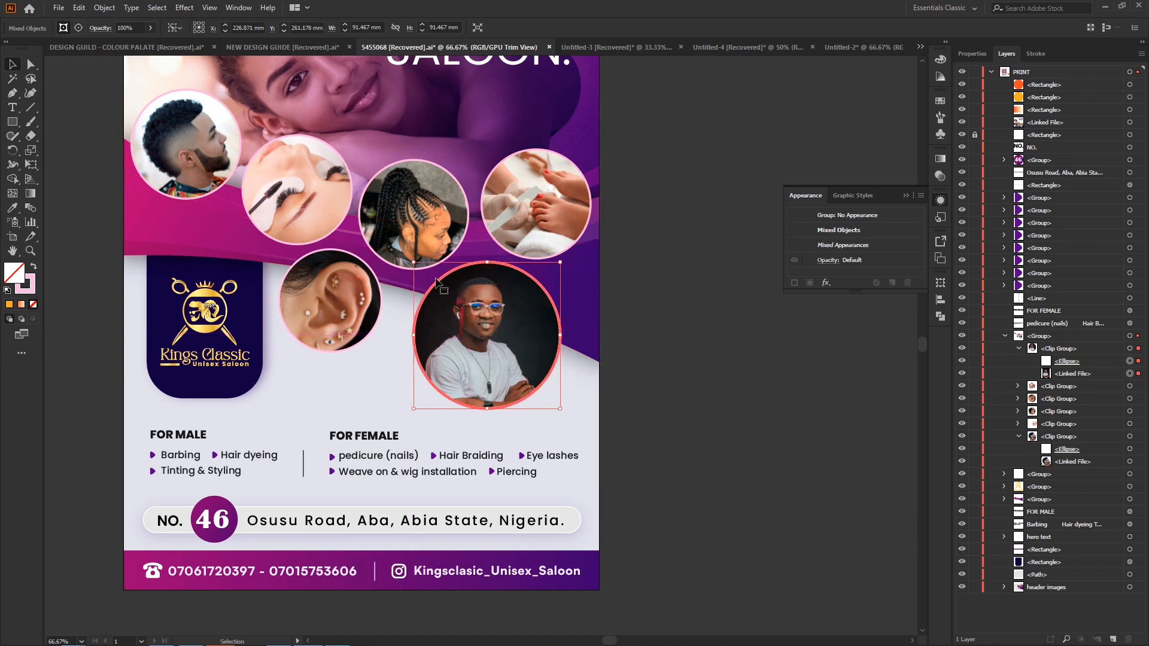
Select the circular photo group and the dark logo badge in turn to examine the layout of the flyer's elements.
left_click(336, 289)
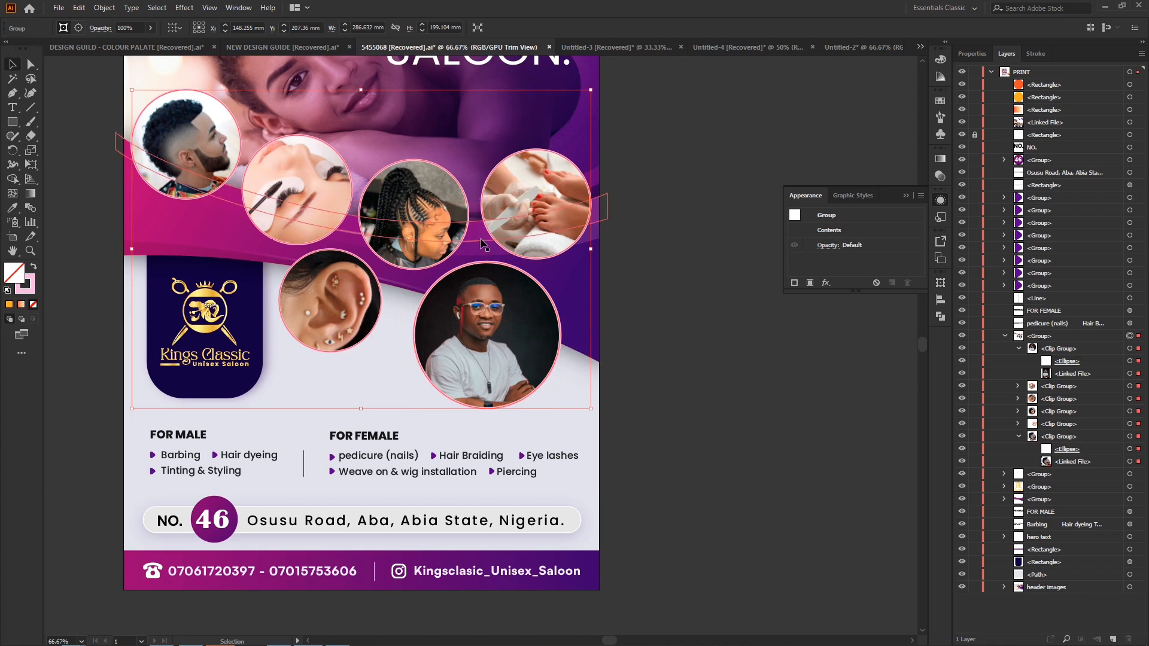
key("ctrl+minus")
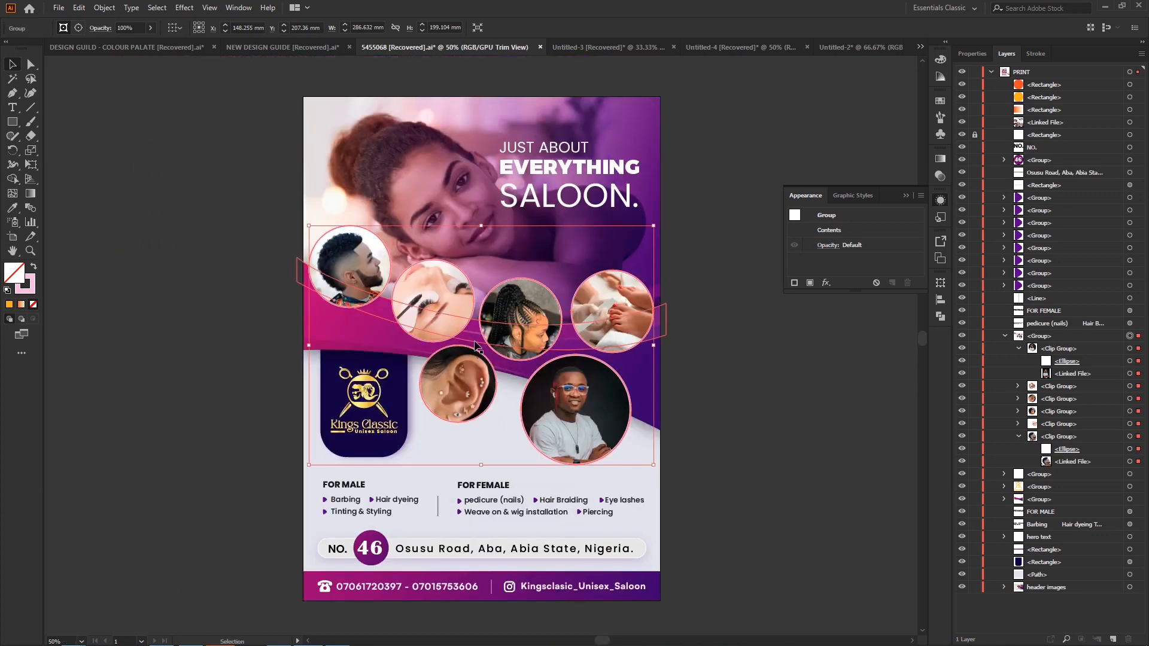
scroll(476, 346, "right", 3)
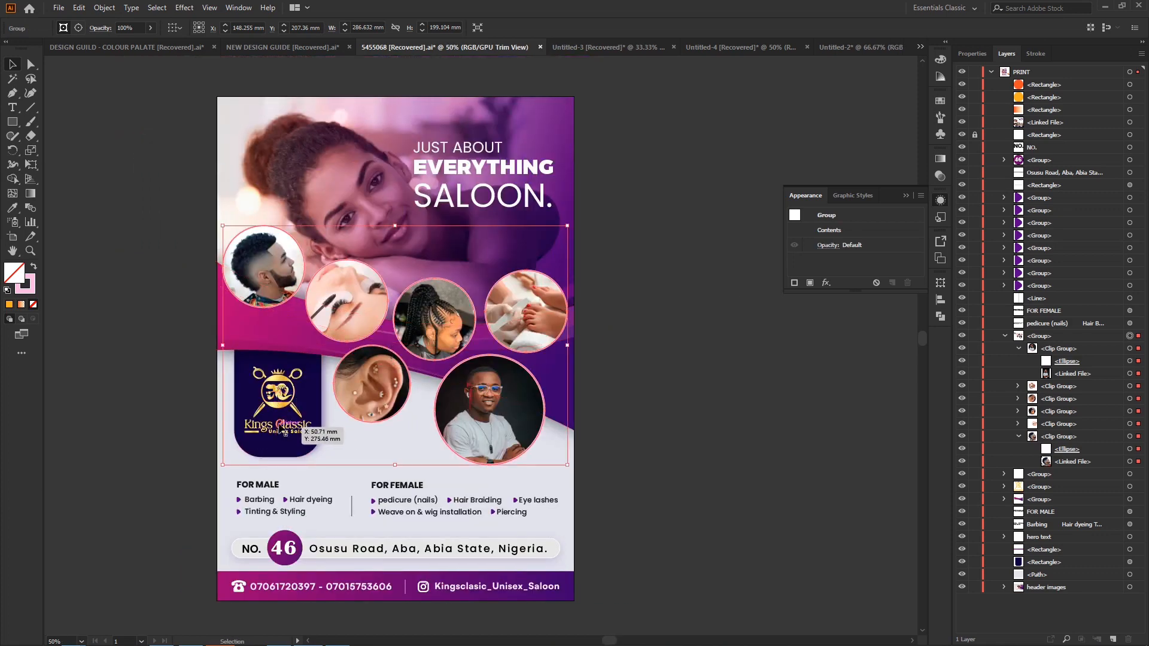
left_click(286, 431)
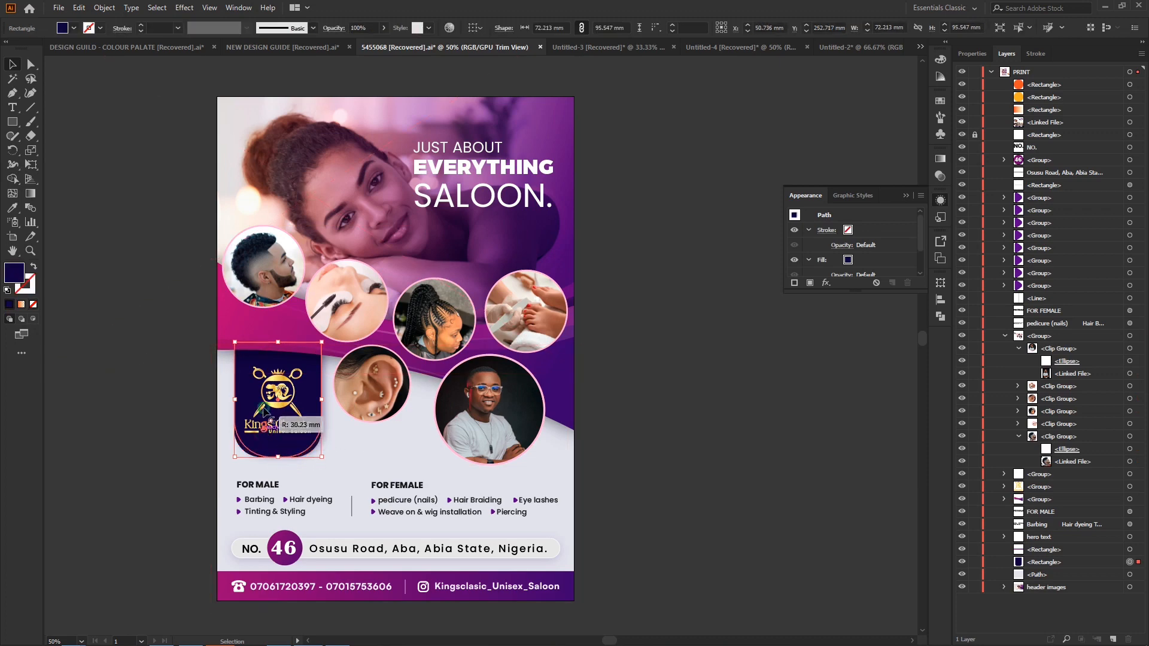
left_click(133, 450)
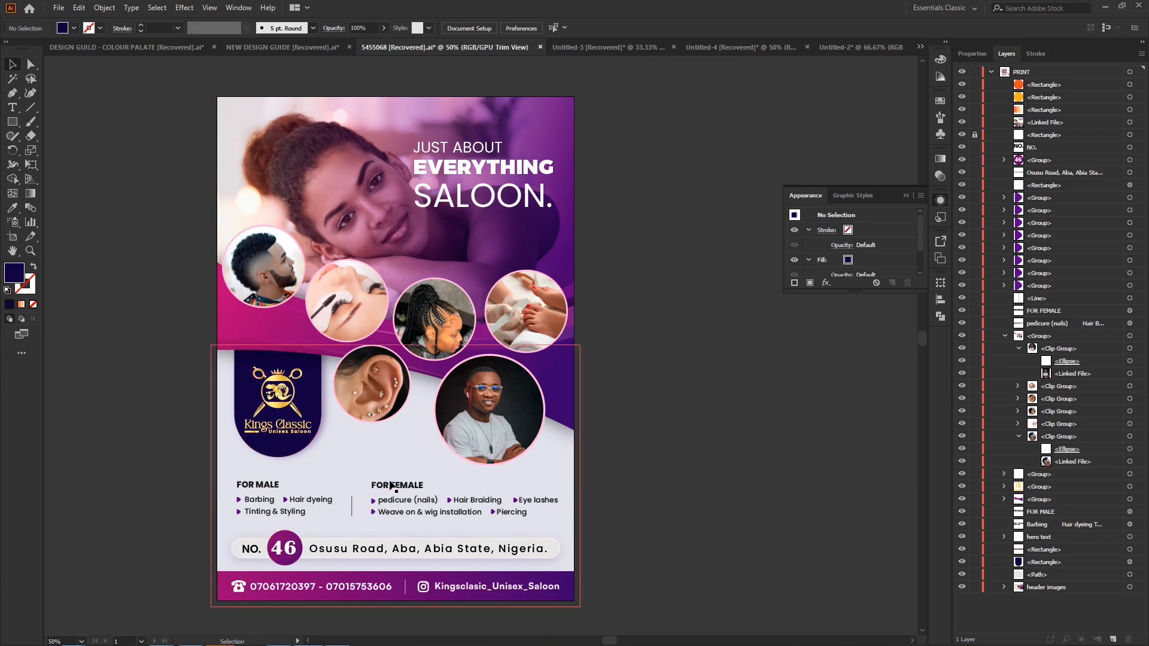
Try moving the light background shape away from the flyer's lower half, and undo the move.
scroll(393, 486, "down", 2)
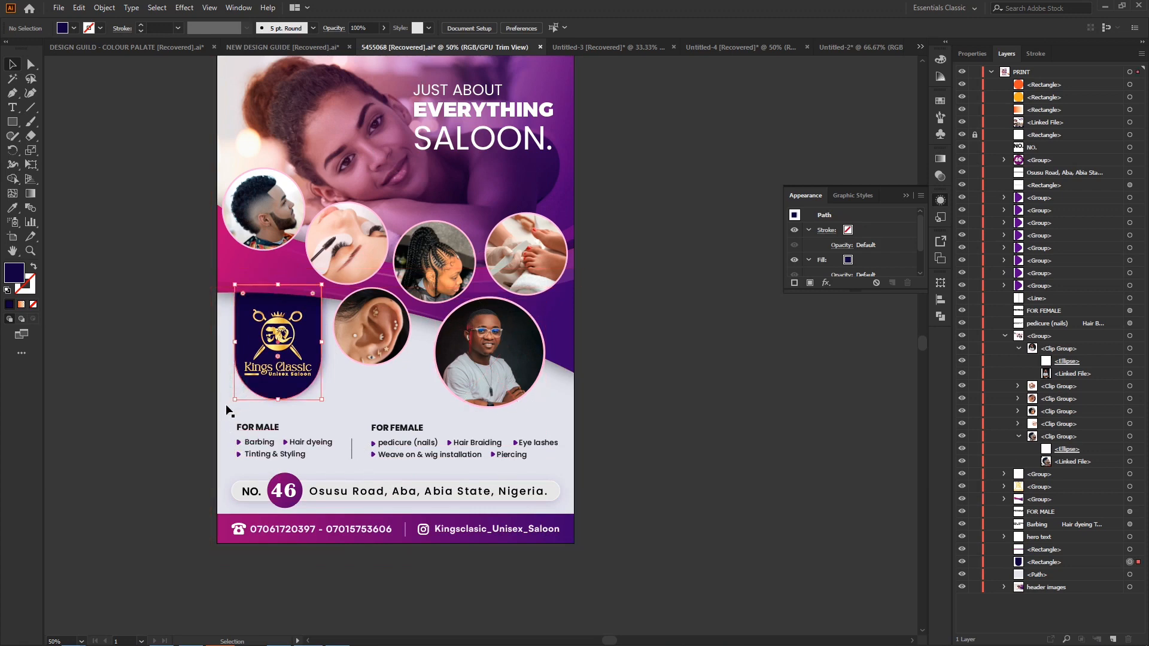
left_click_drag(224, 404, 91, 187)
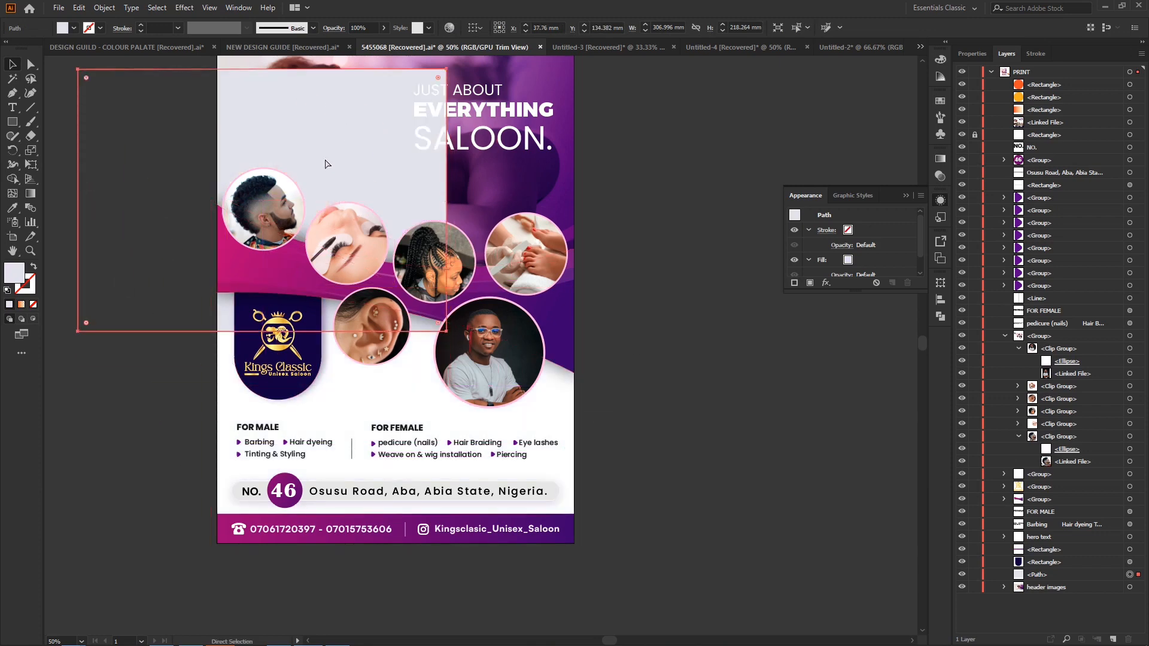
key("ctrl+z")
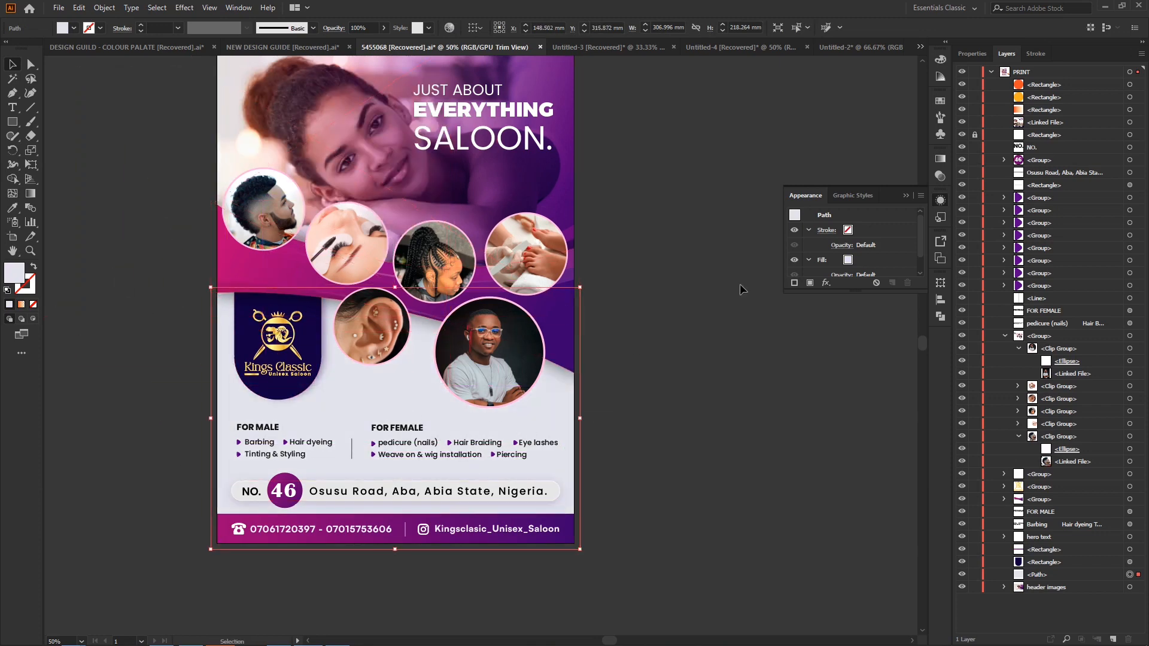
Select the flyer's address bar, draw a trial rounded rectangle about 225 × 39 mm beside the flyer, and delete it.
left_click(556, 499)
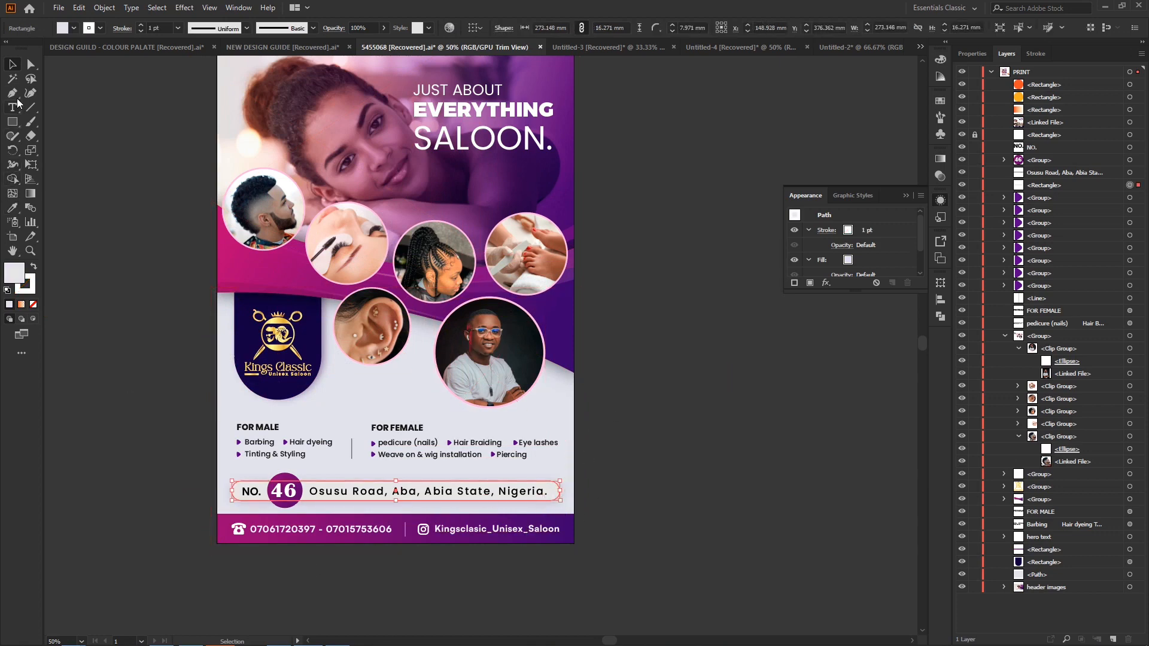
left_click(13, 122)
left_click_drag(613, 371, 883, 418)
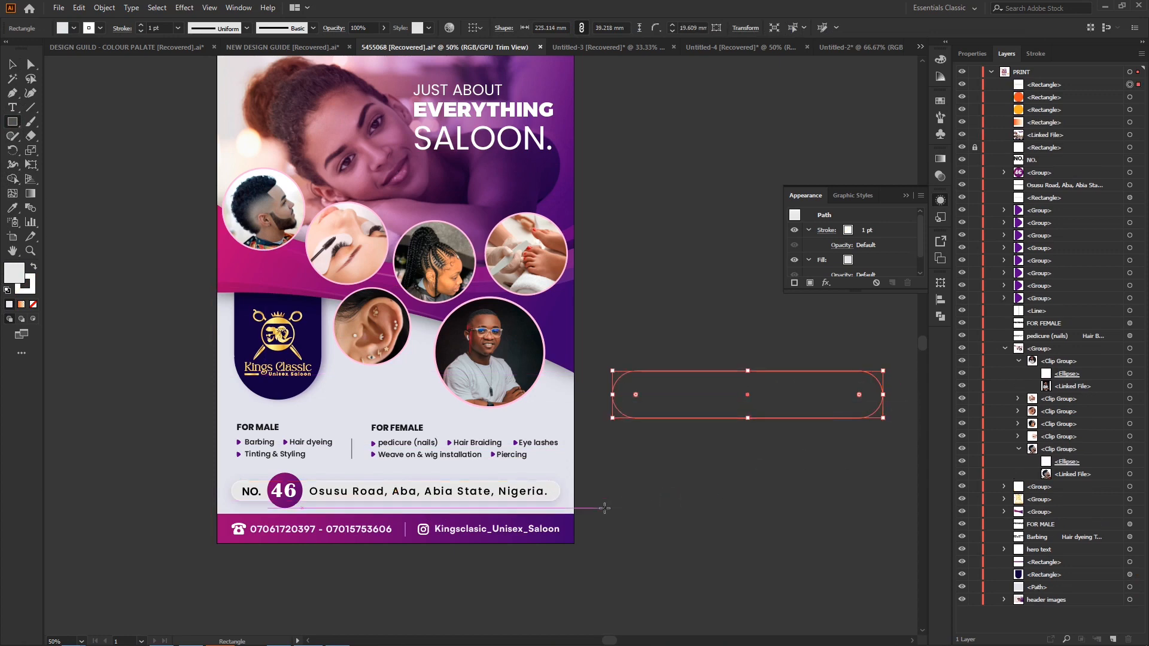
key("Delete")
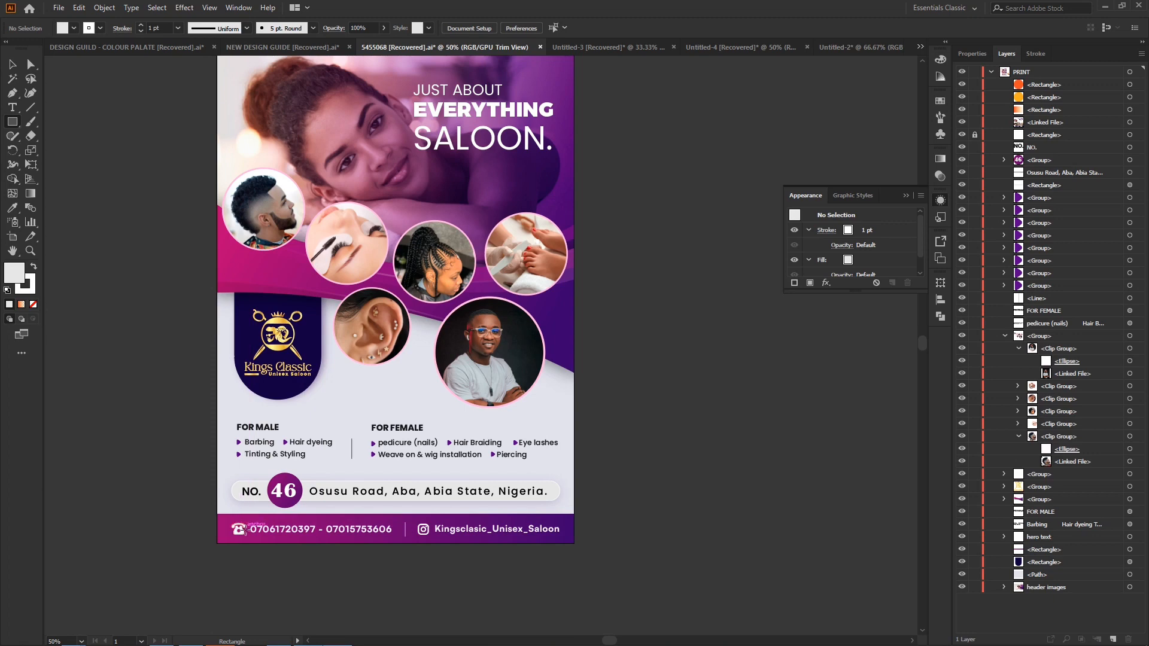
Select the header image group, the ribbon group and the footer contact group in turn to examine the flyer's construction.
scroll(403, 376, "up", 2)
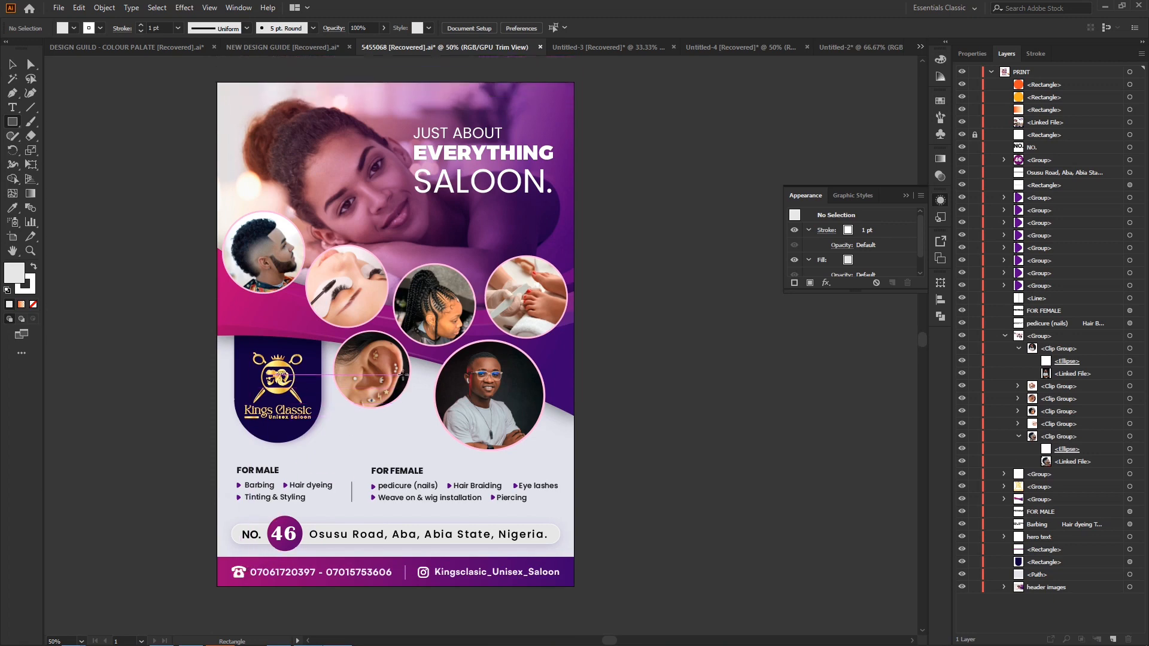
scroll(402, 375, "down", 1)
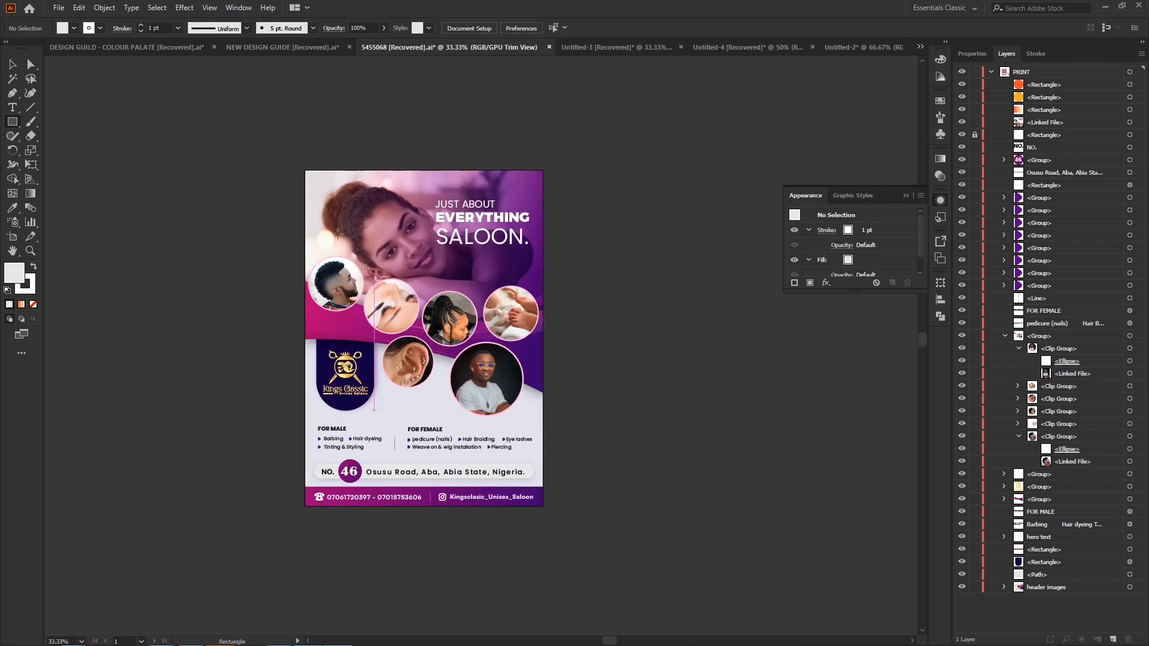
left_click(12, 64)
left_click(530, 190)
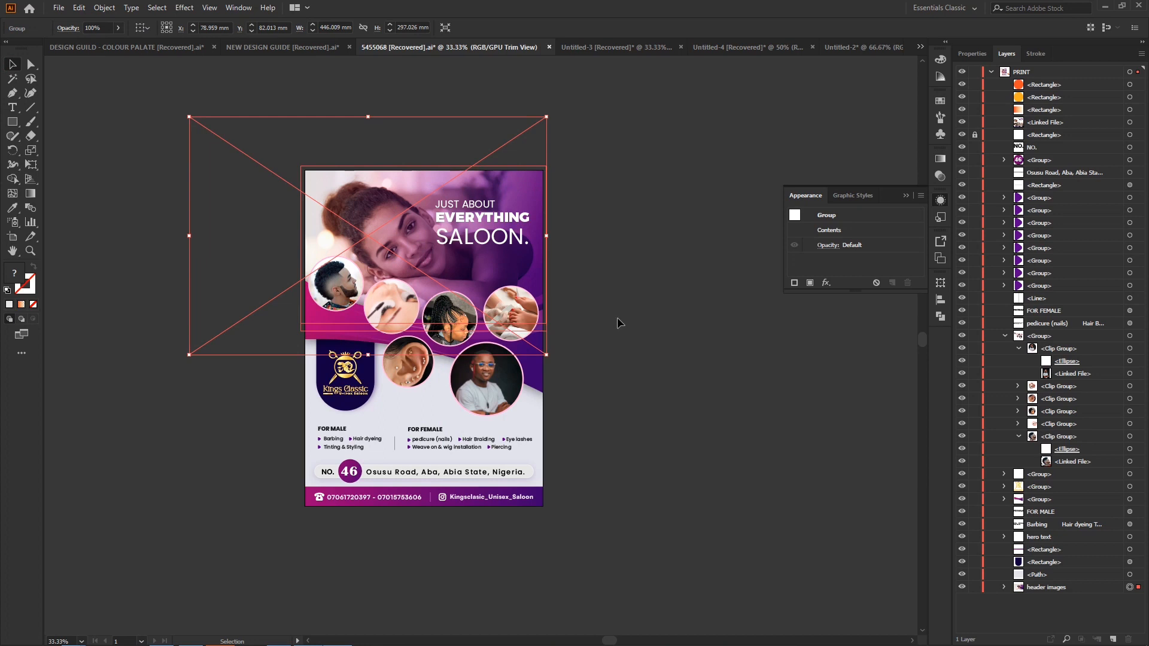
left_click(188, 437)
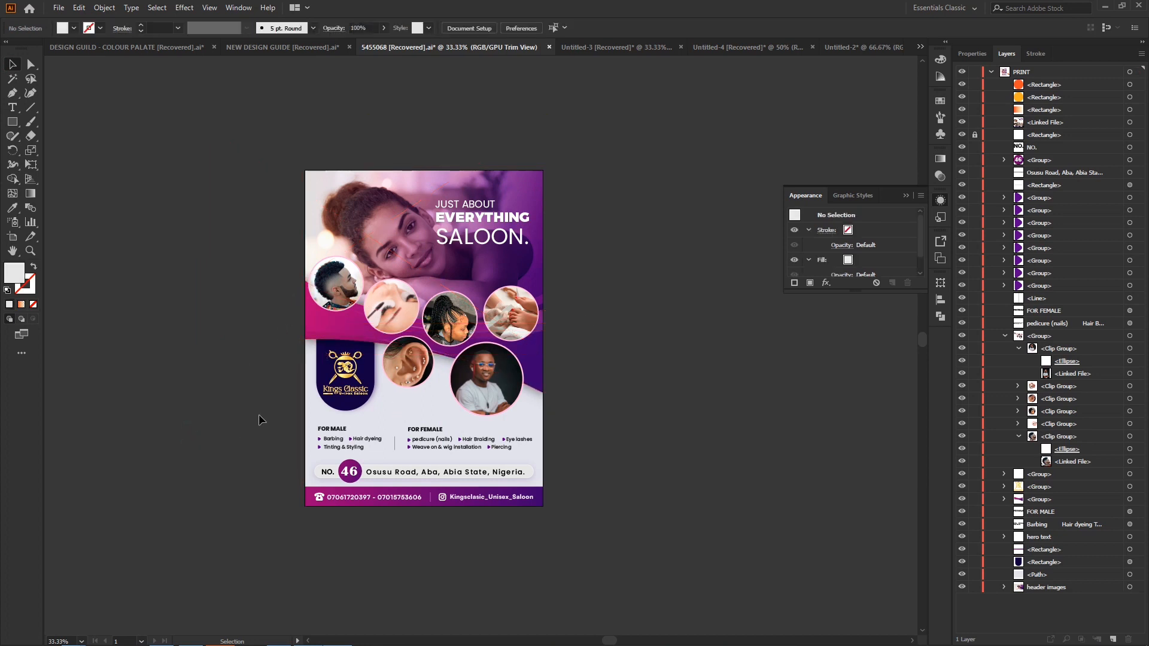
left_click(342, 334)
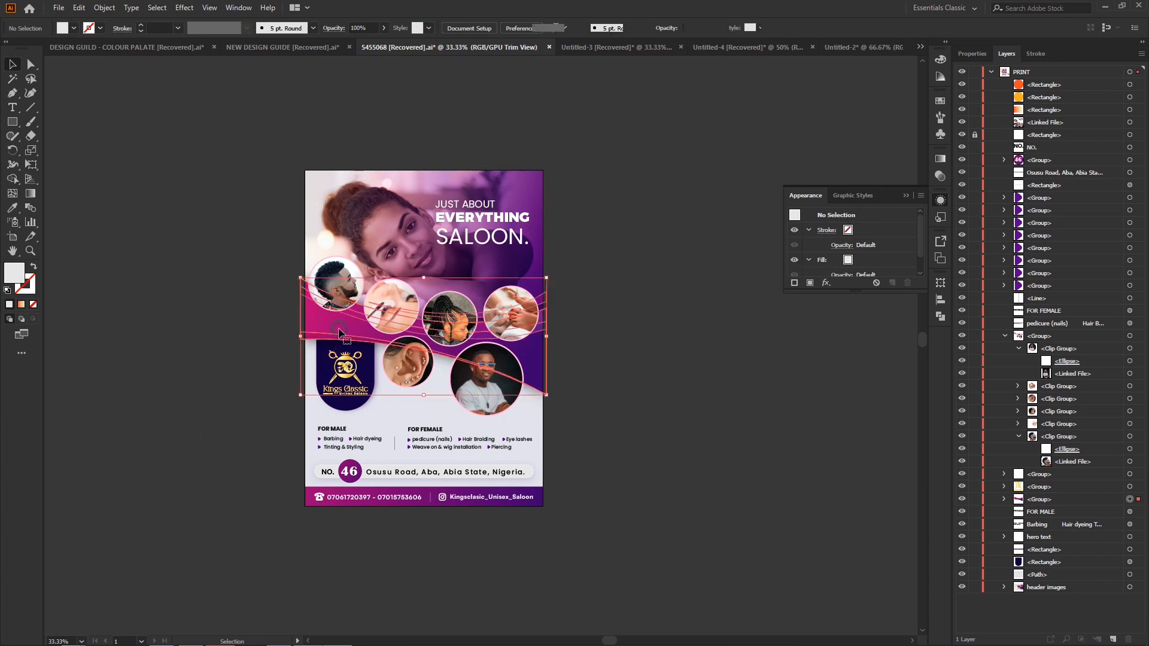
left_click(352, 501)
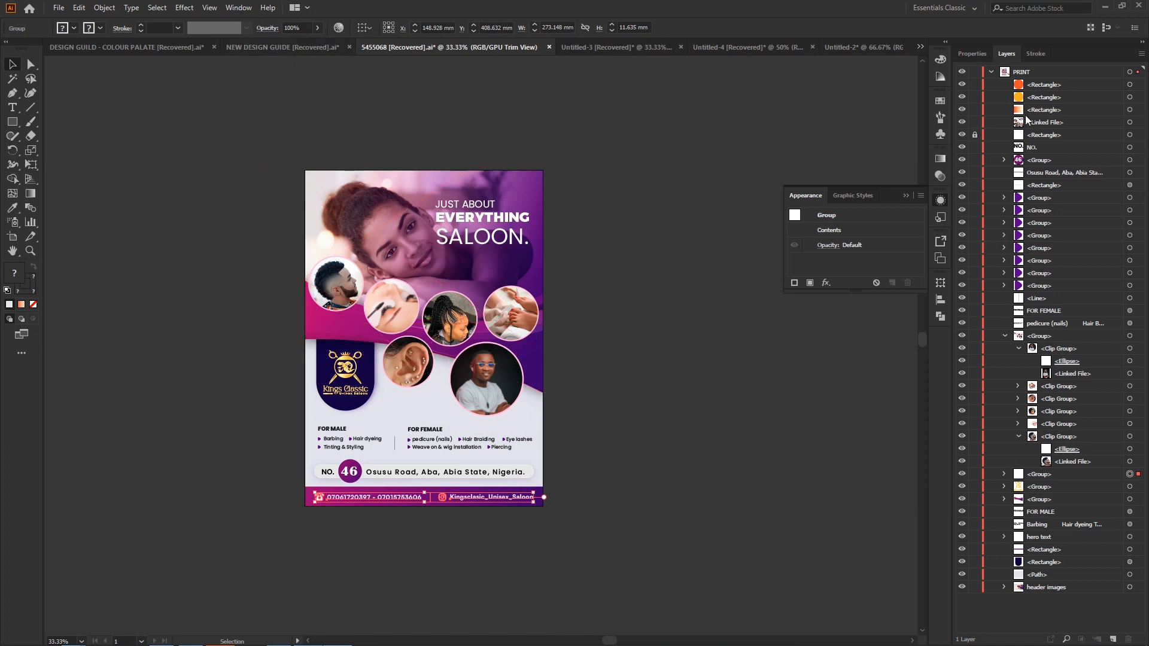
Switch to the Windows desktop and open the DESKTOP folder.
left_click(1109, 9)
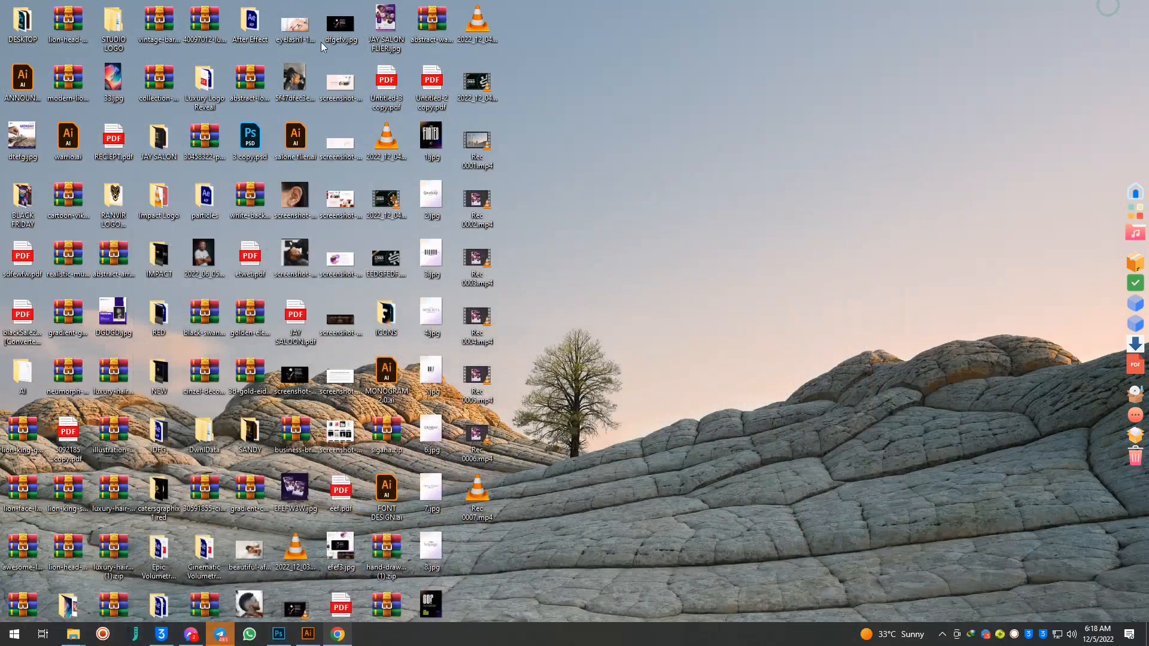
double_click(22, 40)
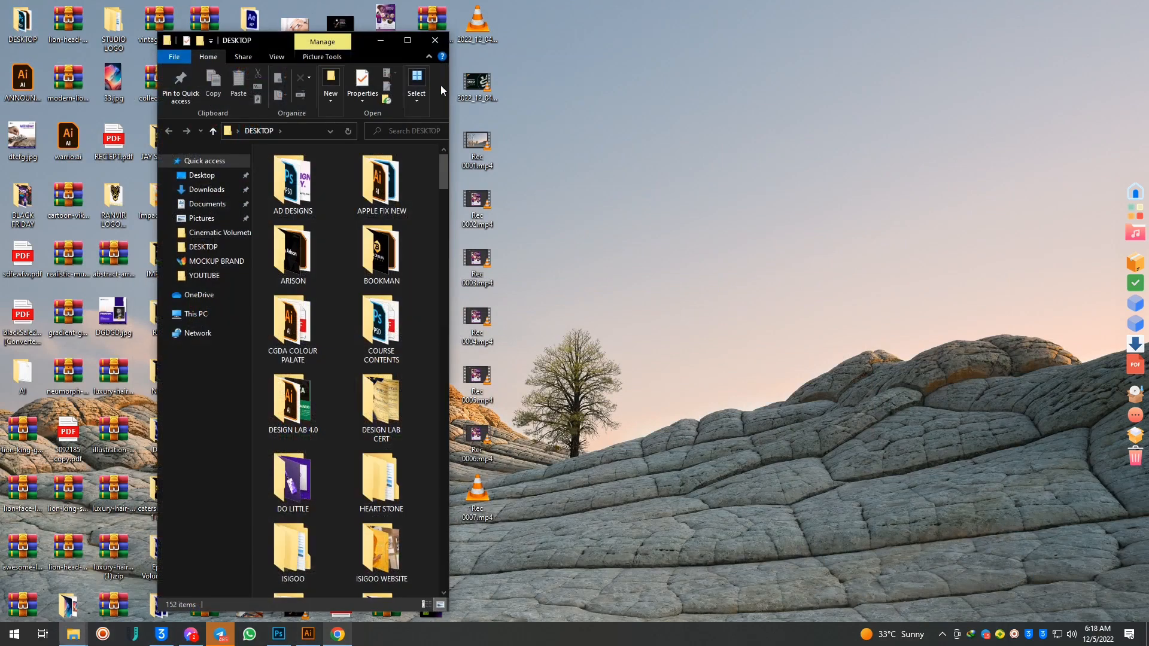
left_click(443, 34)
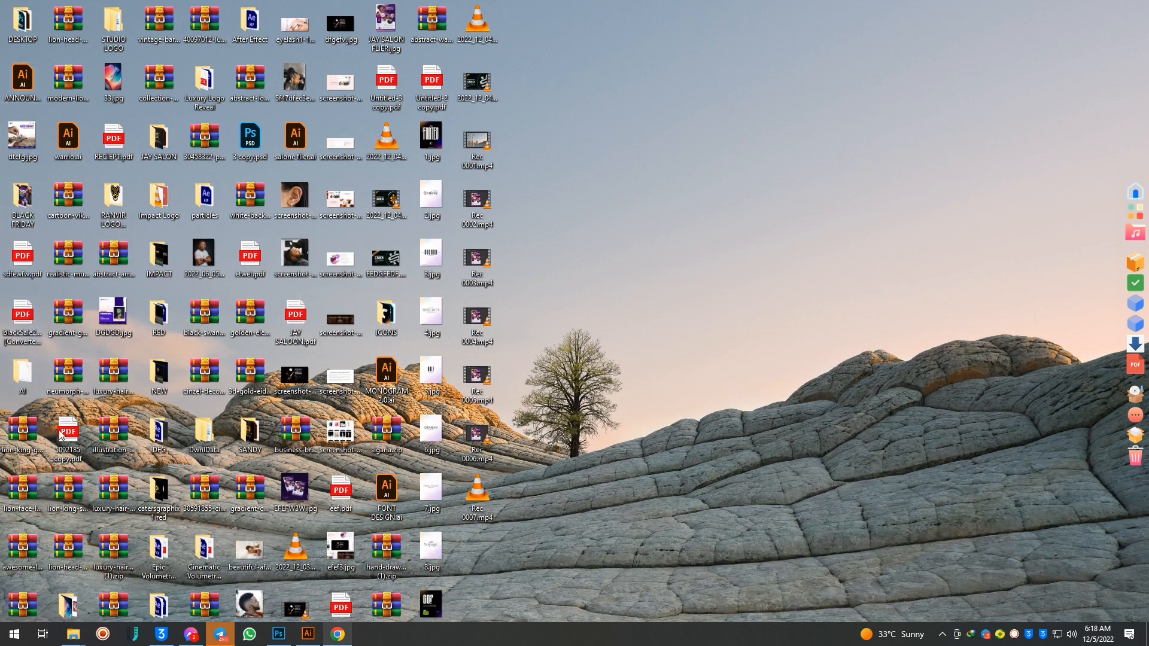
double_click(78, 604)
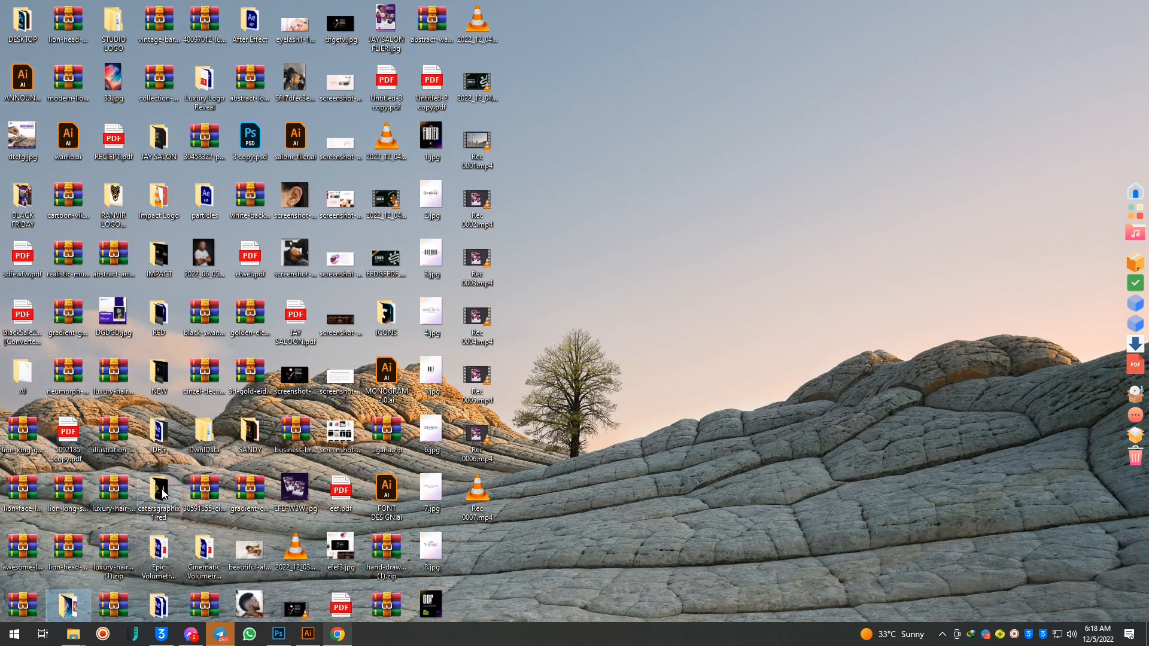
double_click(19, 28)
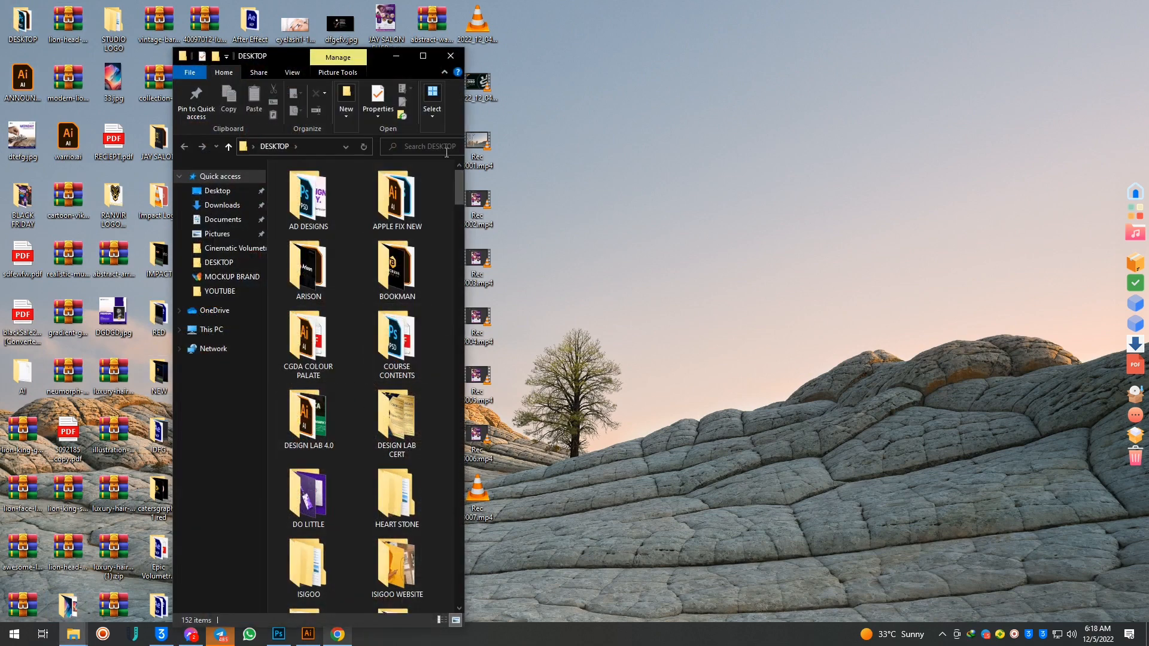
Browse the DESKTOP folder for a sample design and open the 1.jpg image.
left_click_drag(457, 188, 459, 200)
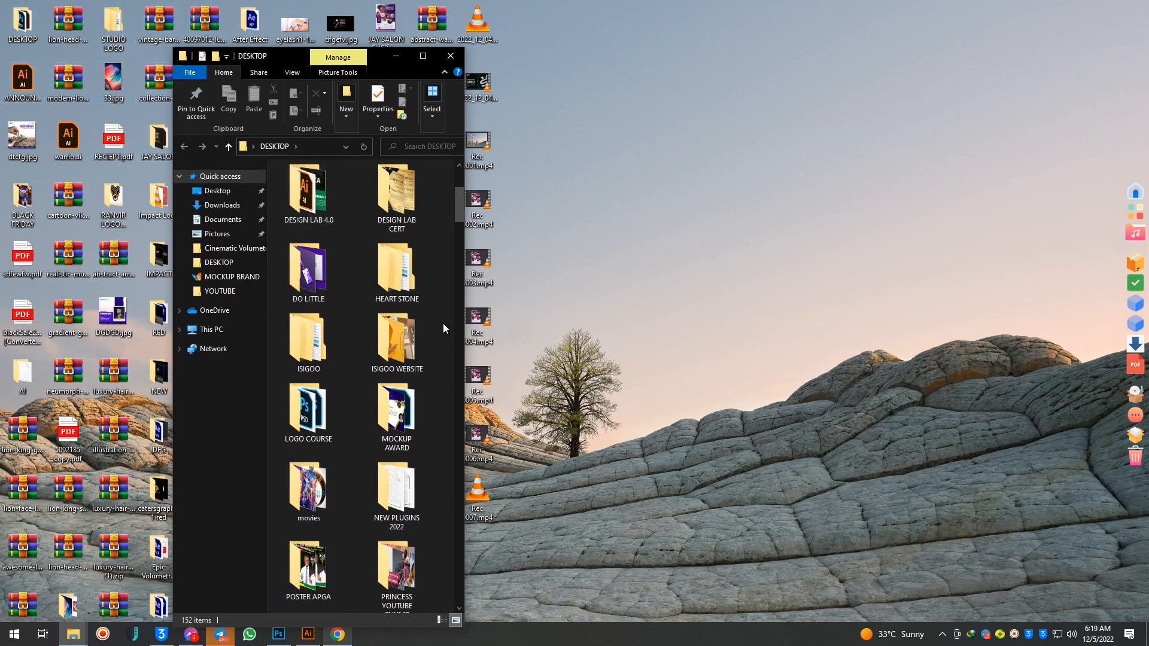
scroll(353, 389, "down", 5)
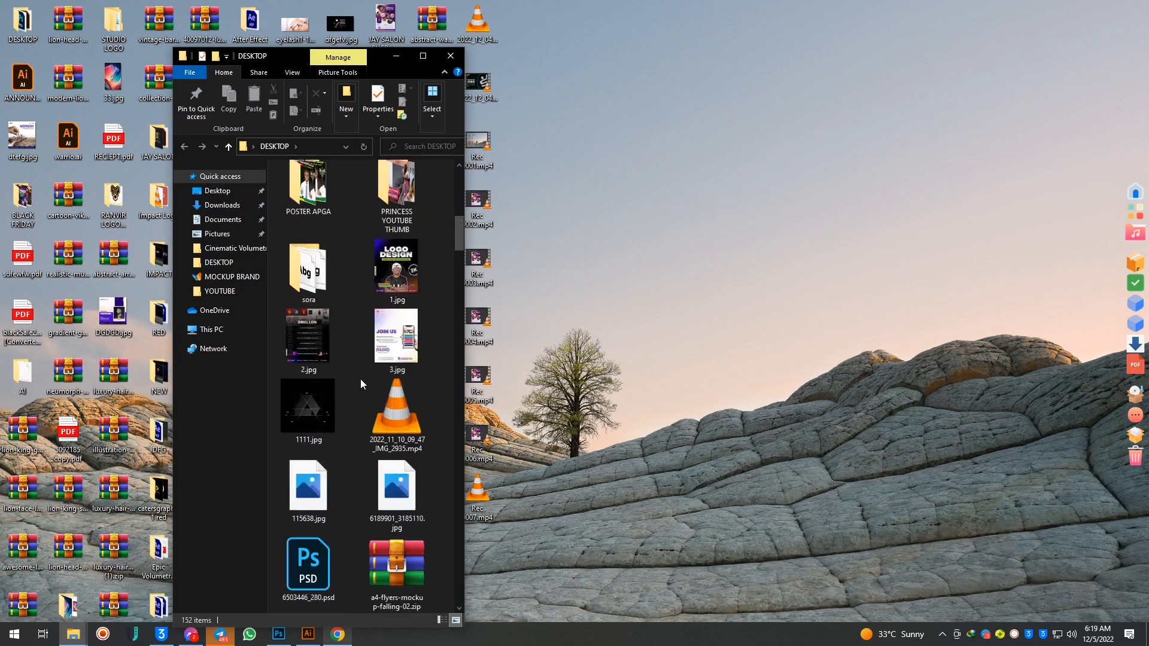
scroll(368, 376, "up", 2)
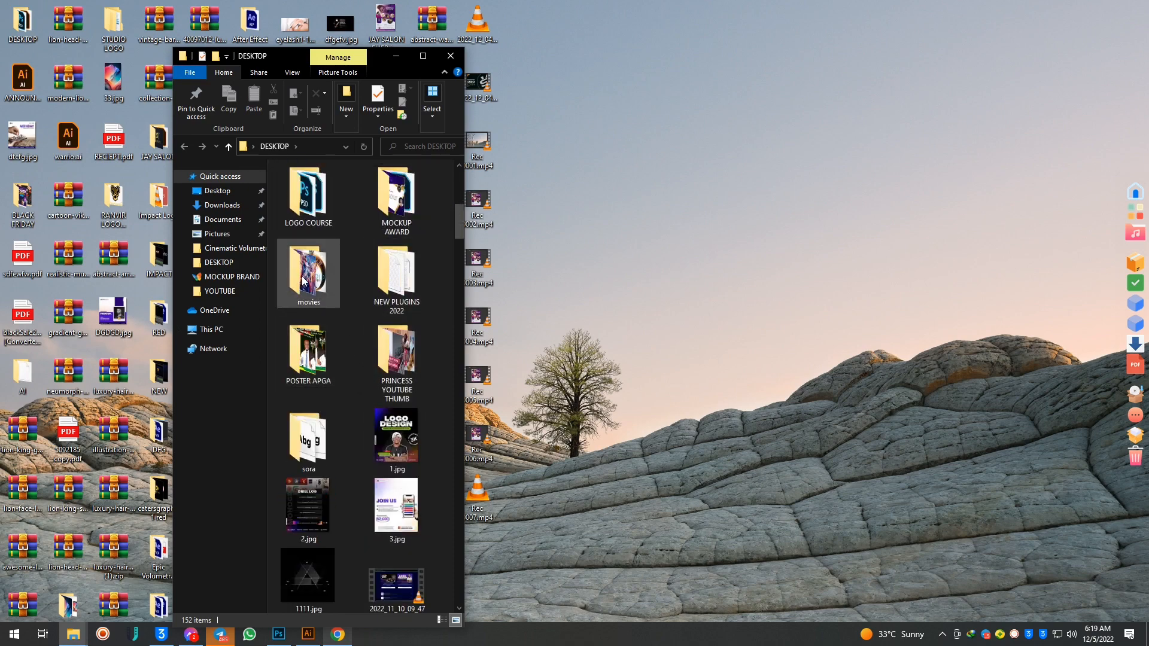
left_click(394, 444)
double_click(393, 444)
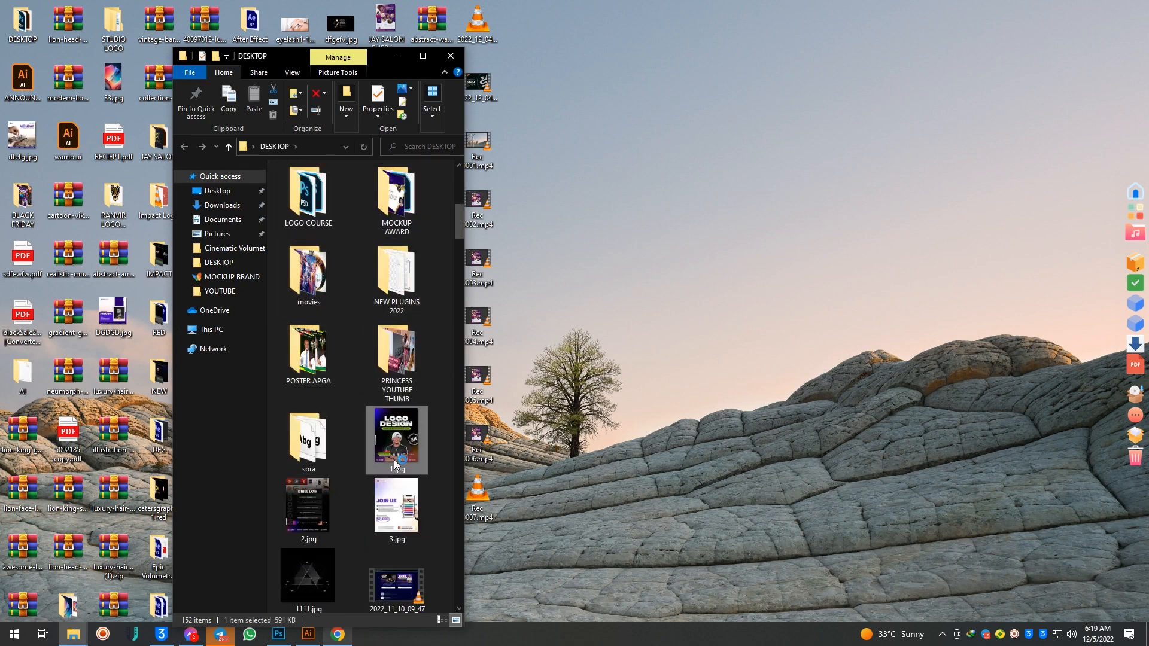